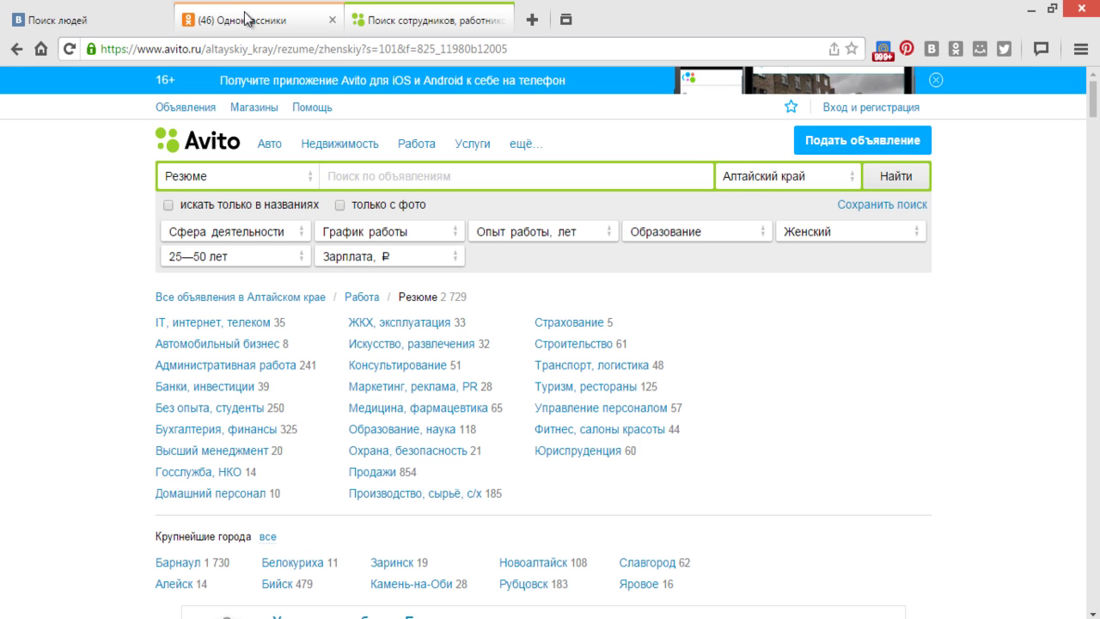
# - Switch to the VKontakte 'Поиск людей' tab to show its people search filters
pyautogui.click(69, 23)
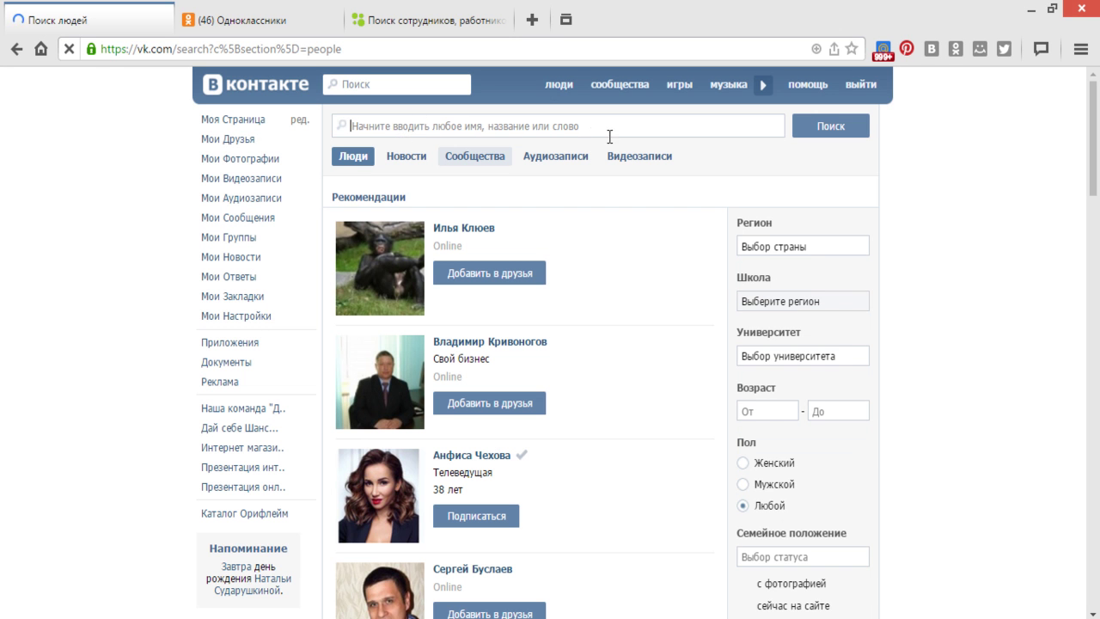
# - Look over the Odnoklassniki people suggestions, then return to the Avito women's résumé search
pyautogui.click(287, 23)
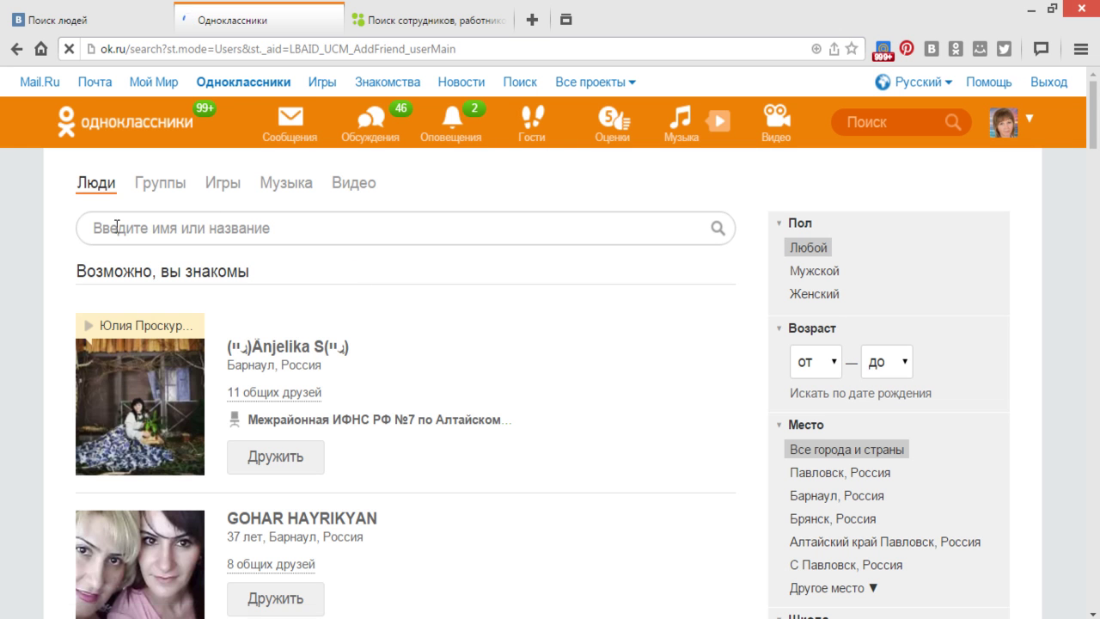
pyautogui.click(441, 27)
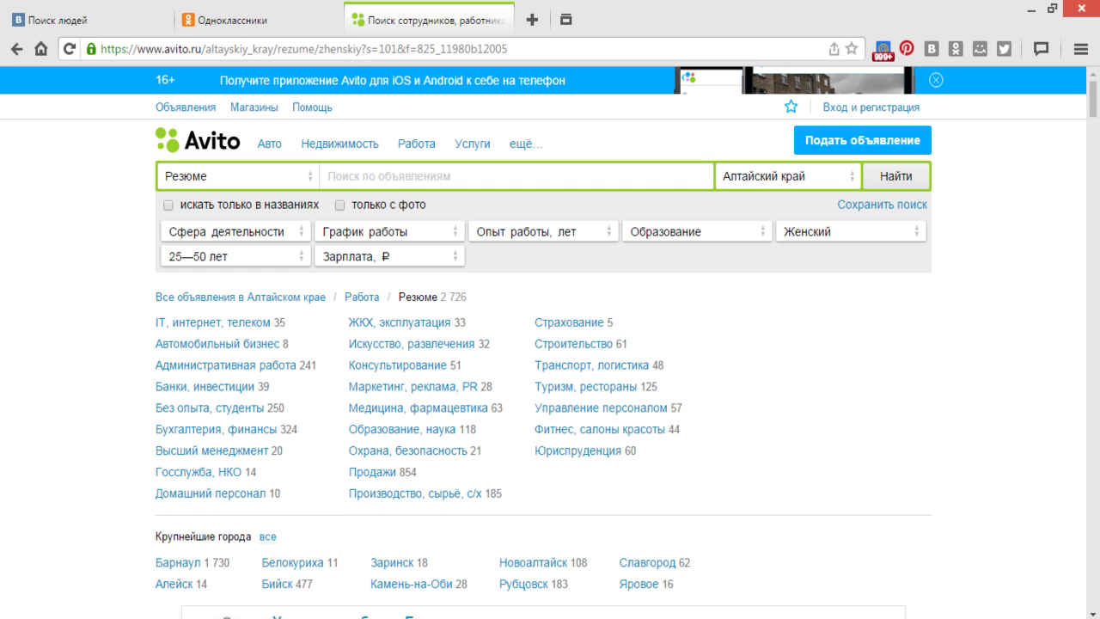
pyautogui.moveTo(222, 618)
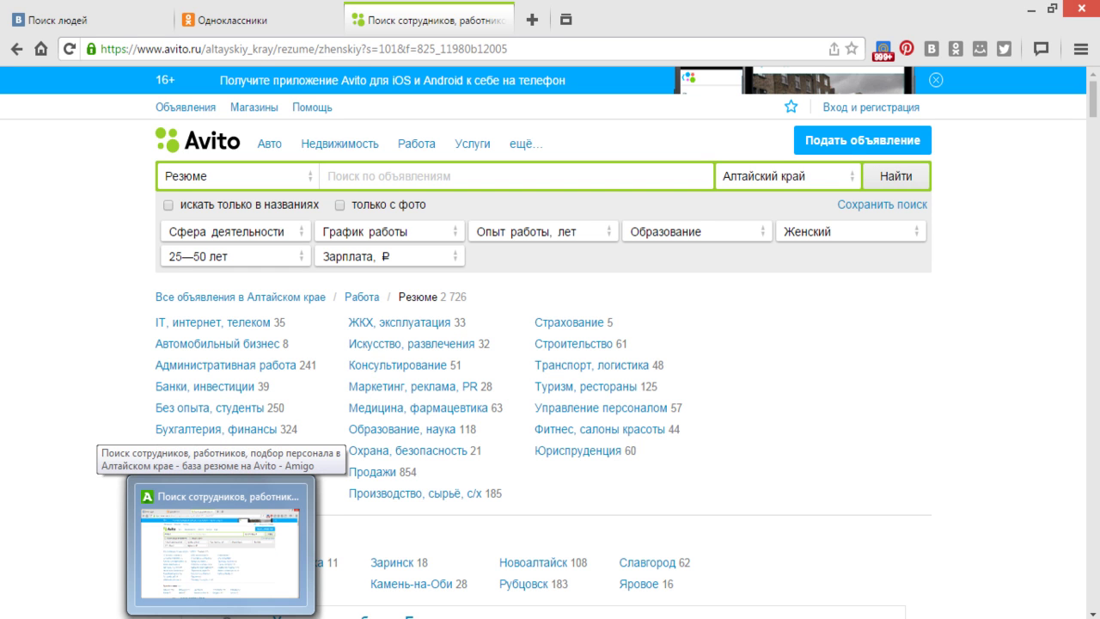
pyautogui.hotkey('alt', 'Tab')
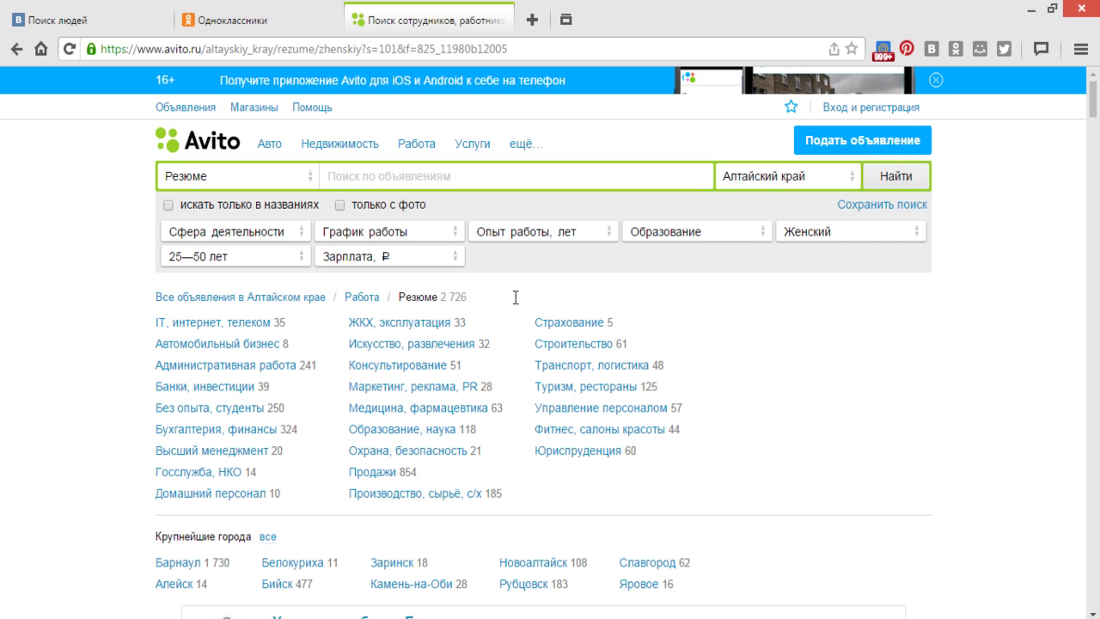
# - Change the Avito search location to the city Барнаул in Алтайский край and rerun the search
pyautogui.click(853, 184)
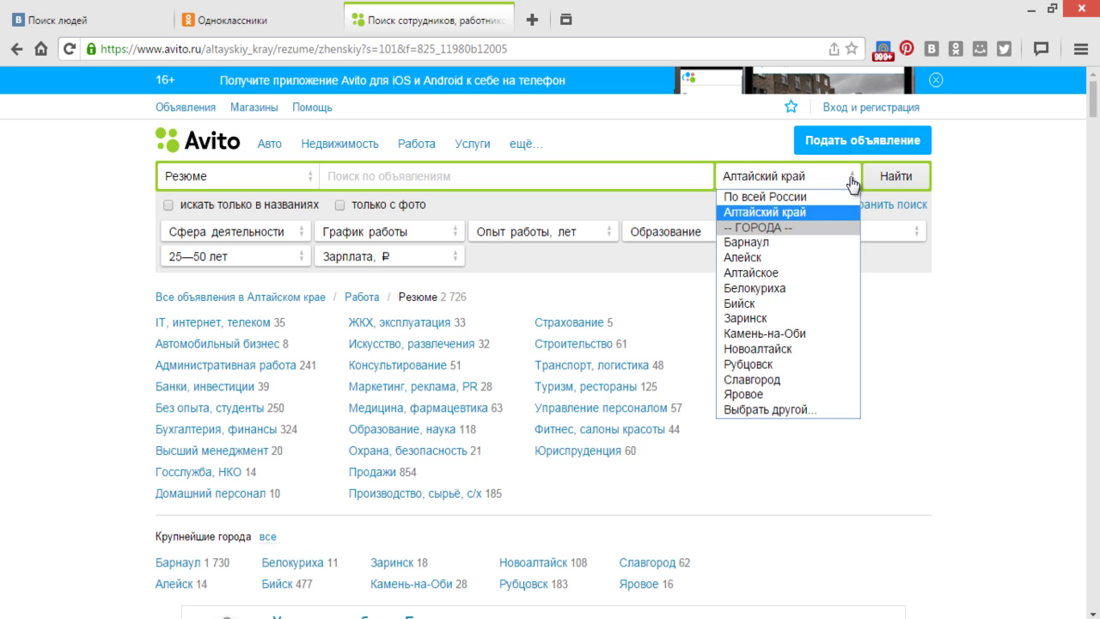
pyautogui.click(772, 410)
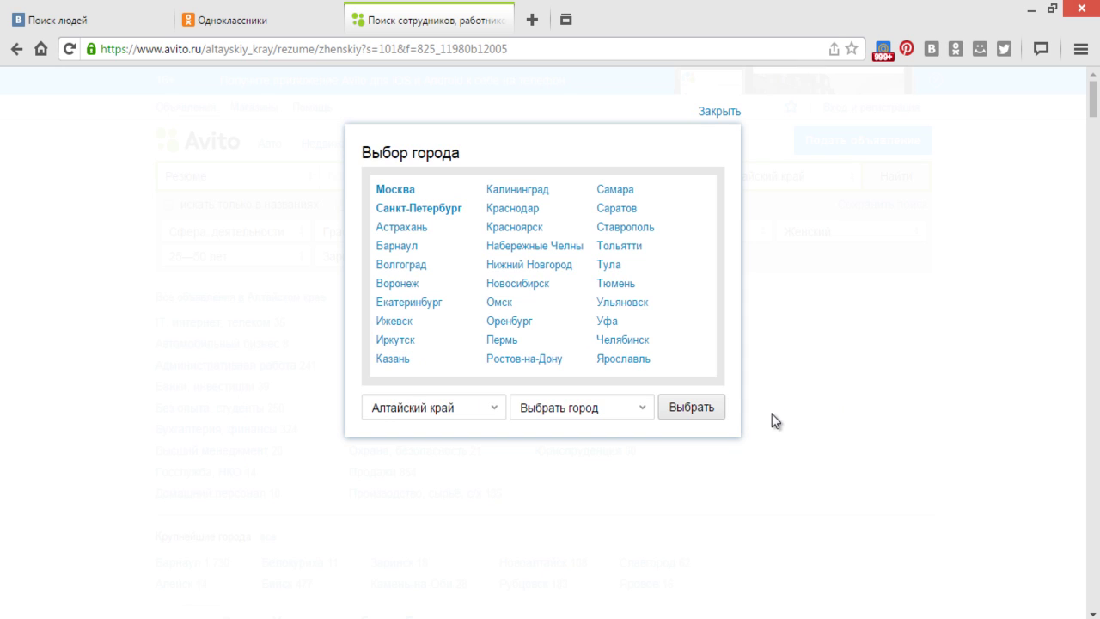
pyautogui.click(495, 414)
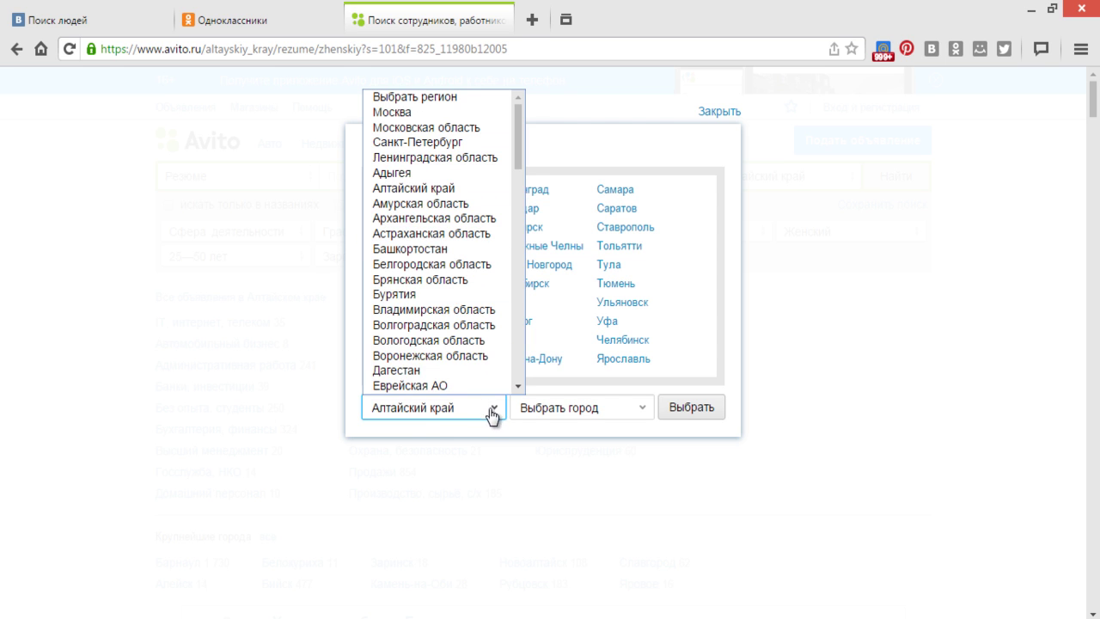
pyautogui.click(427, 421)
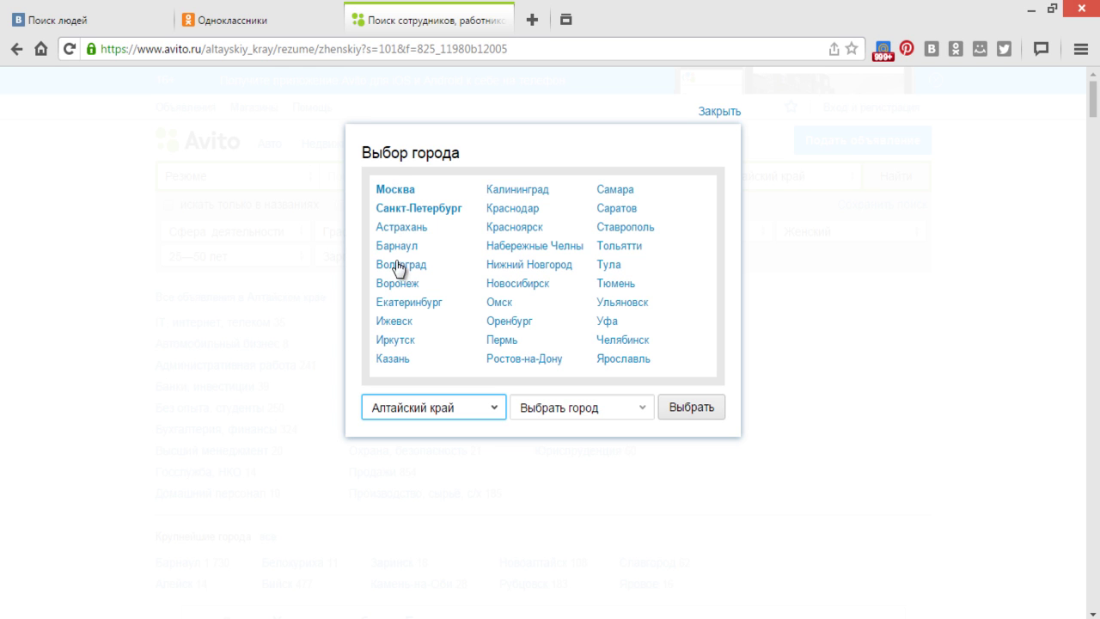
pyautogui.click(397, 249)
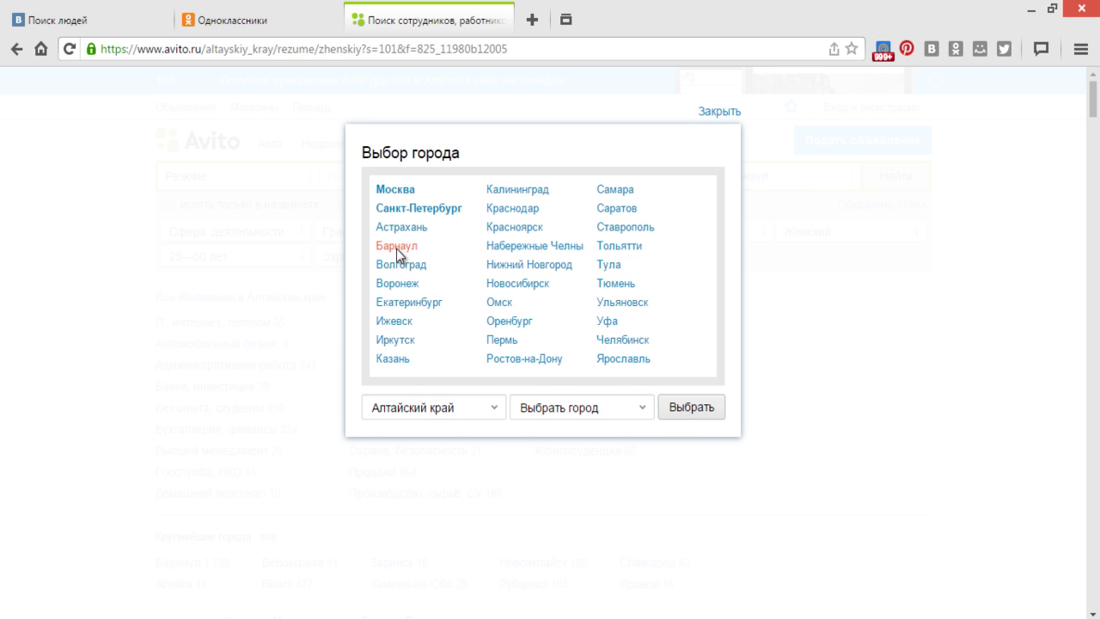
pyautogui.click(397, 248)
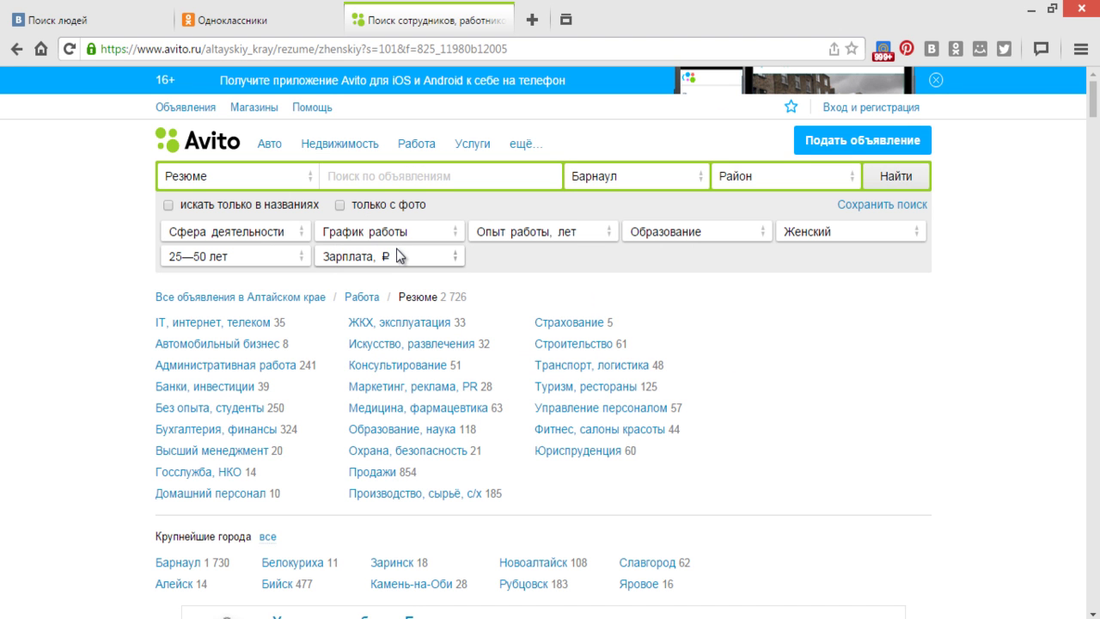
pyautogui.click(906, 183)
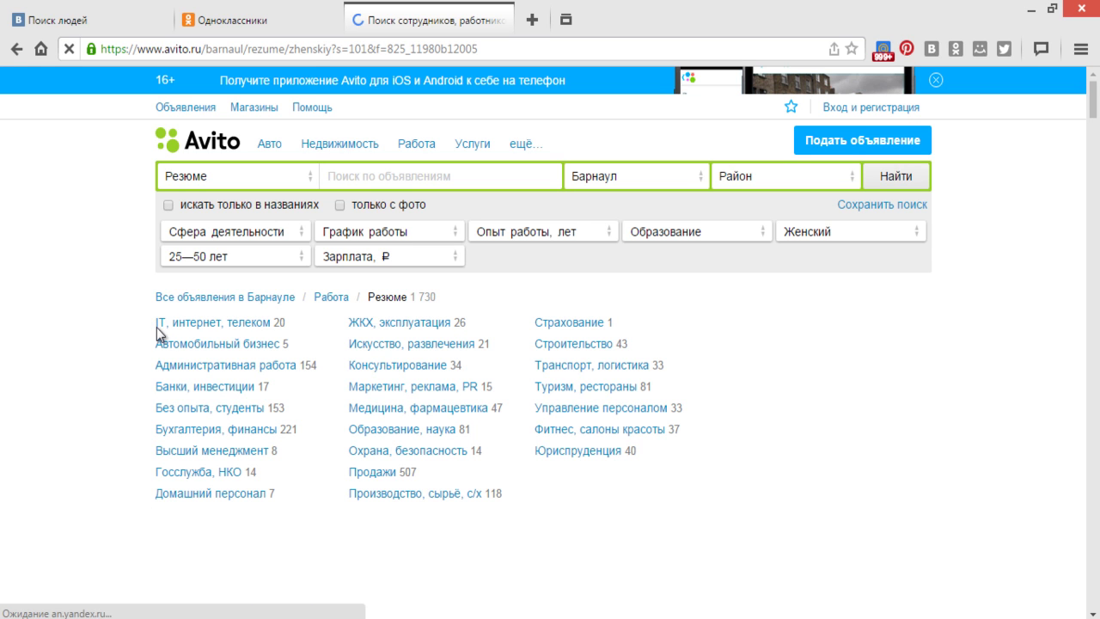
# - Open the 'IT, интернет, телеком' category in a new tab and view its résumé list
pyautogui.rightClick(233, 324)
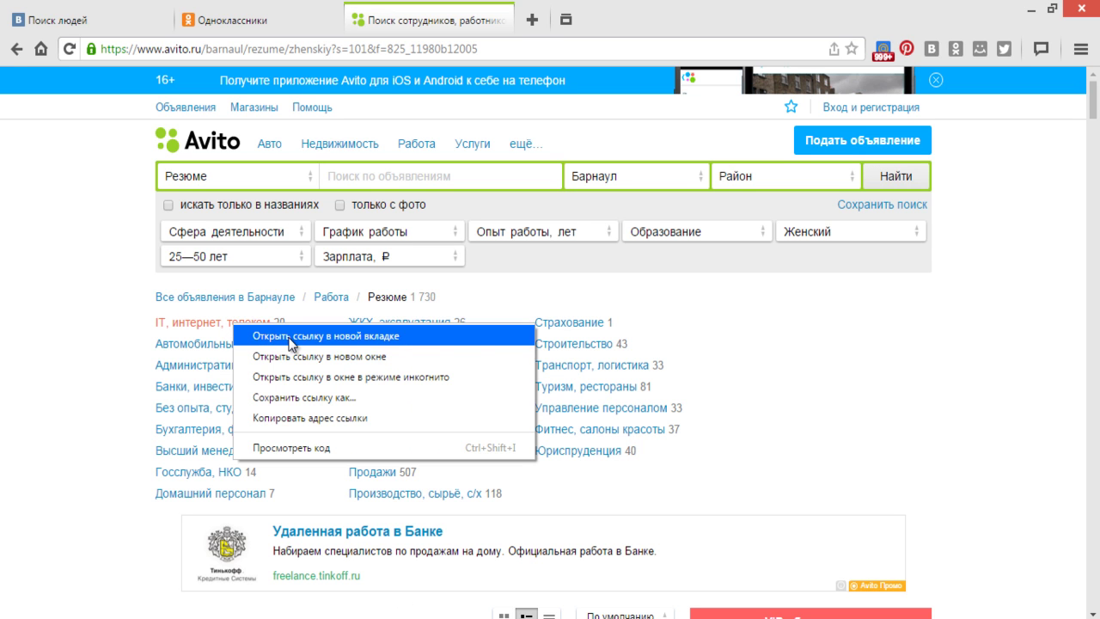
pyautogui.click(277, 337)
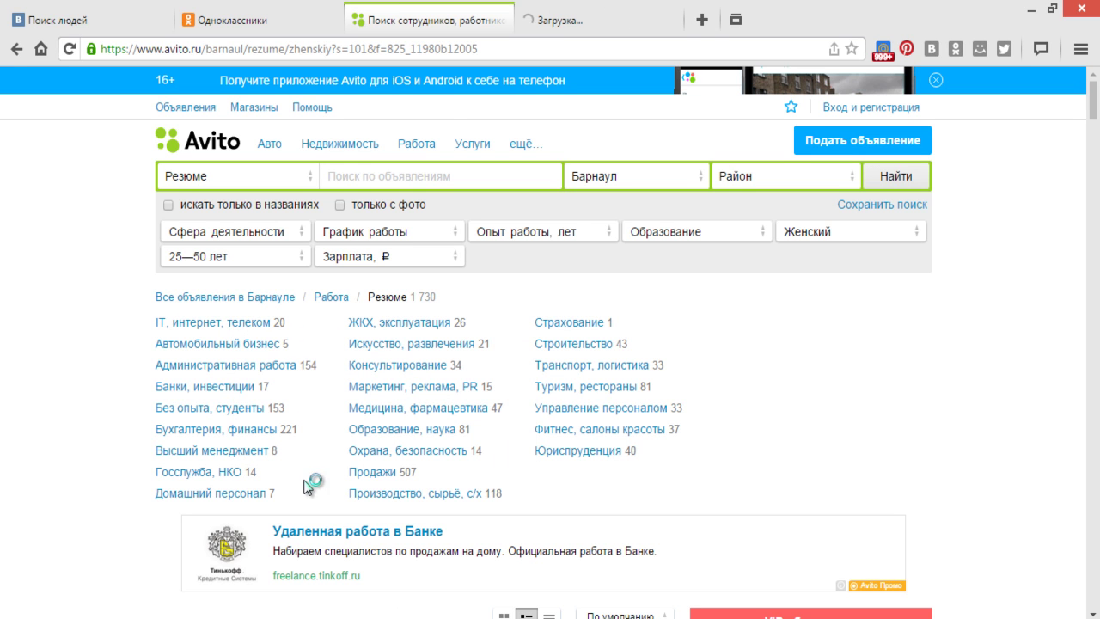
pyautogui.click(593, 25)
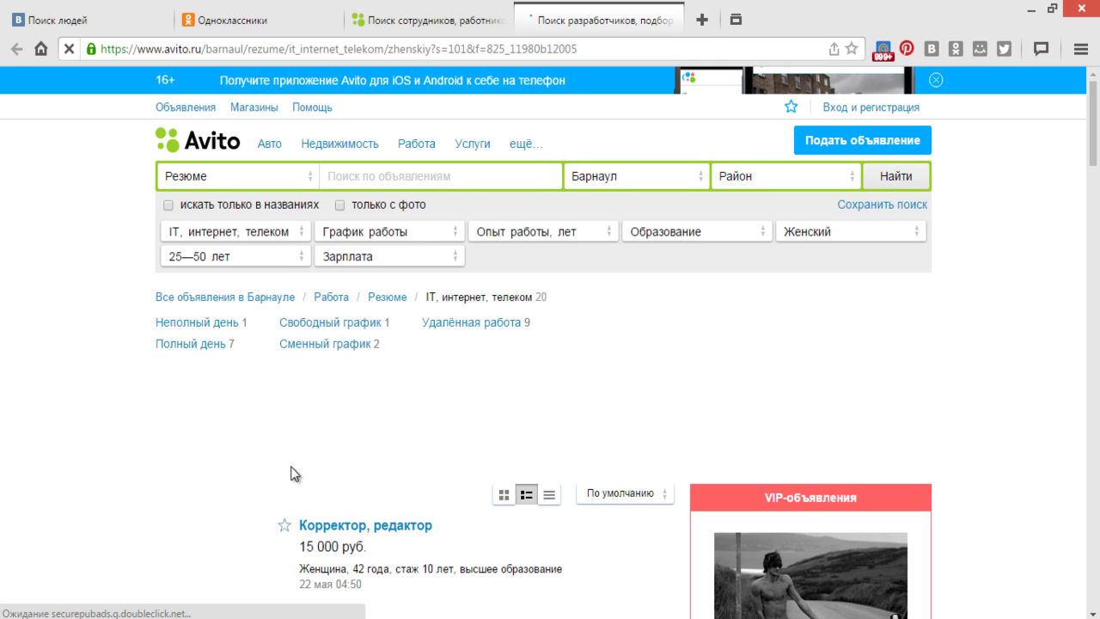
pyautogui.scroll(-2, 354, 464)
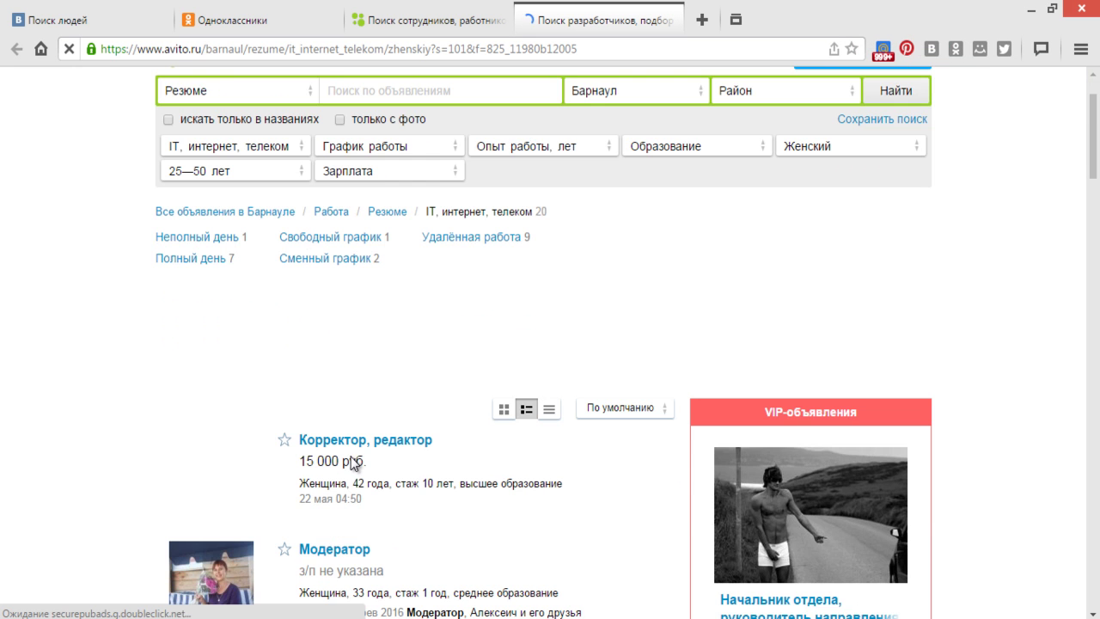
pyautogui.scroll(-1, 370, 471)
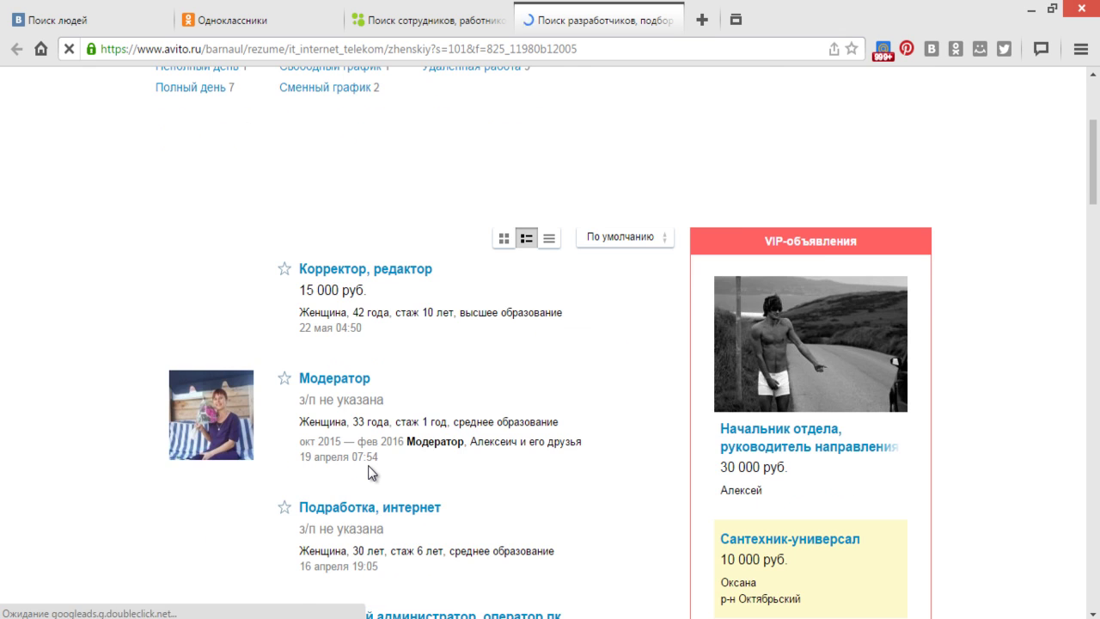
pyautogui.scroll(-2, 369, 464)
pyautogui.scroll(3, 373, 447)
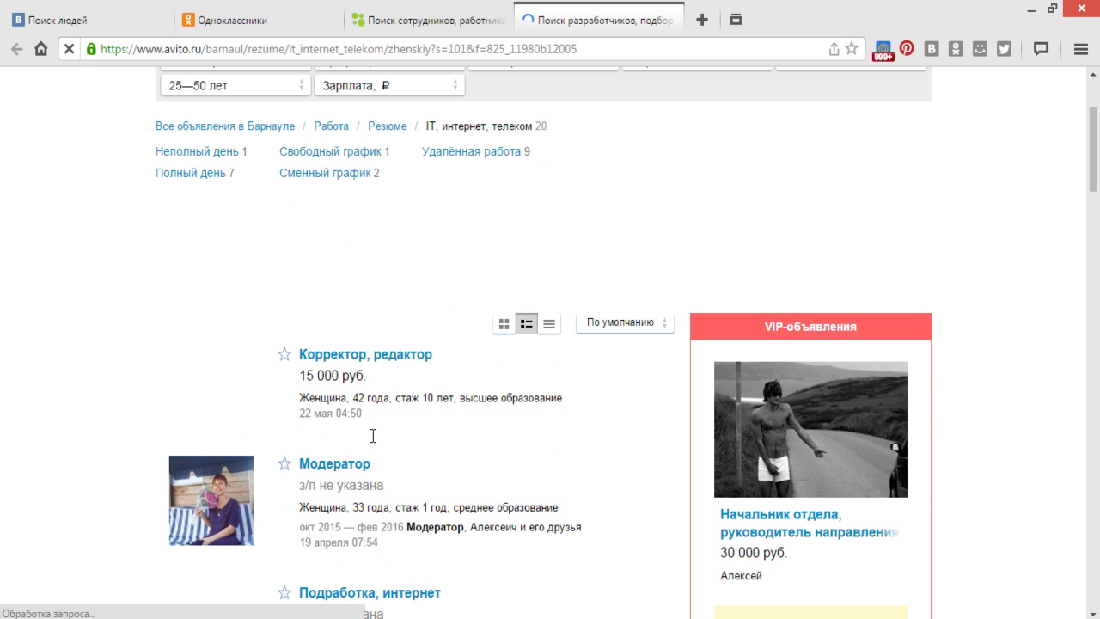
# - Open the Корректор, Модератор, Подработка интернет and system administrator résumés in new tabs
pyautogui.rightClick(391, 365)
pyautogui.click(412, 374)
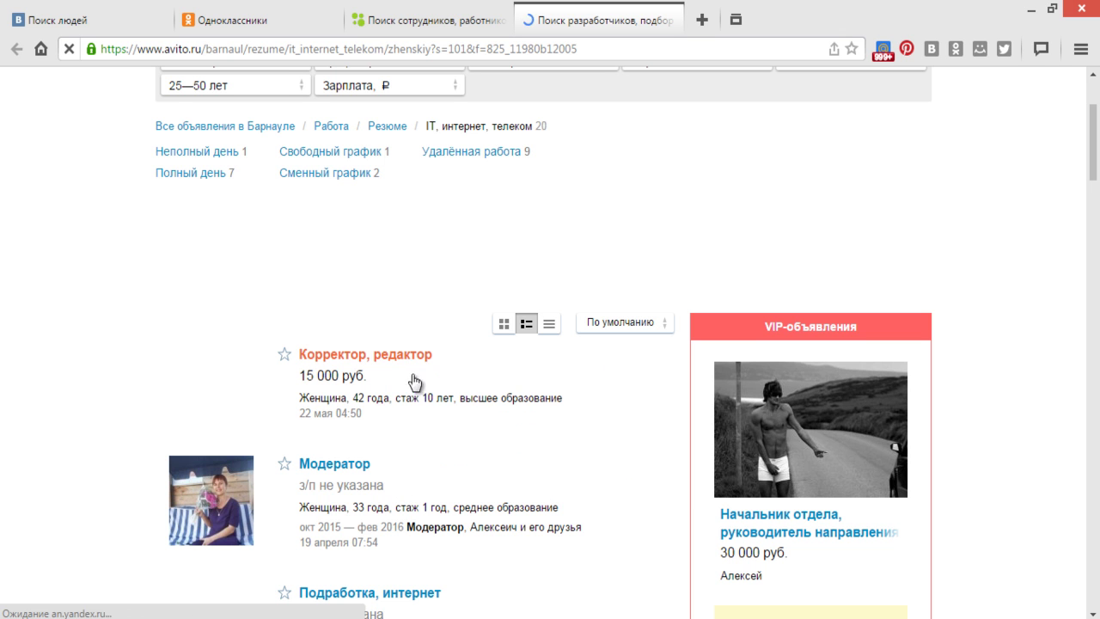
pyautogui.rightClick(345, 469)
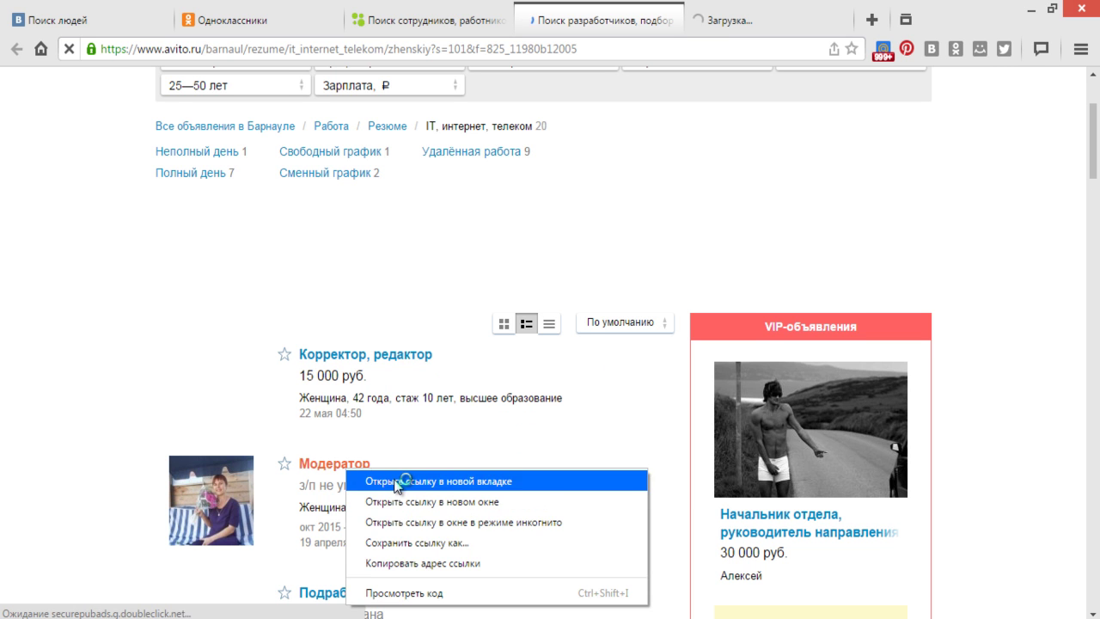
pyautogui.click(397, 482)
pyautogui.scroll(-2, 401, 481)
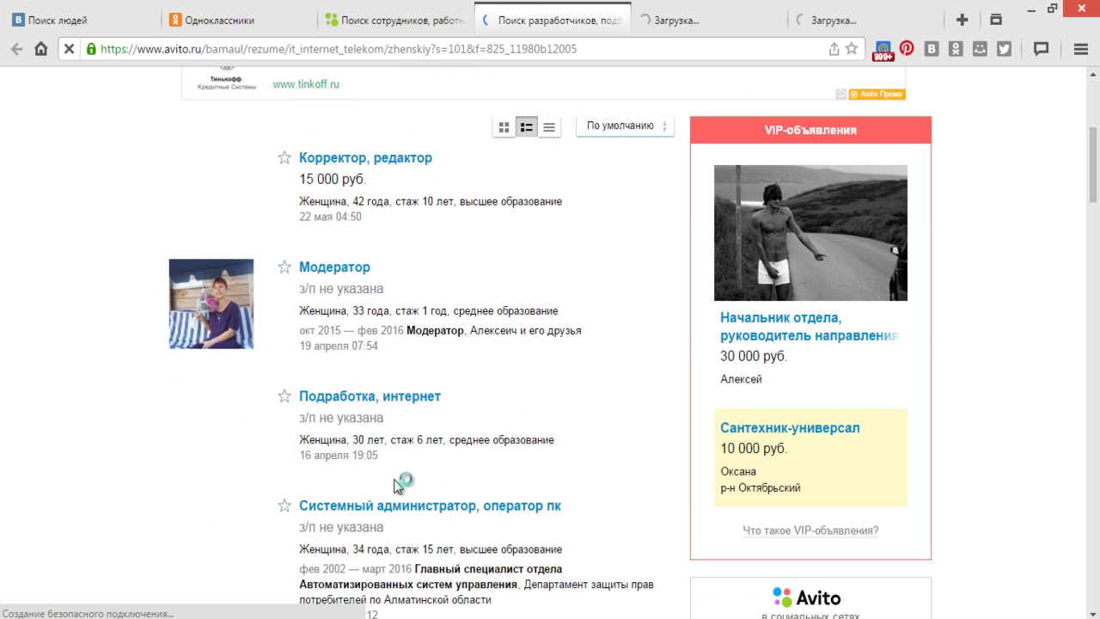
pyautogui.rightClick(405, 397)
pyautogui.click(440, 409)
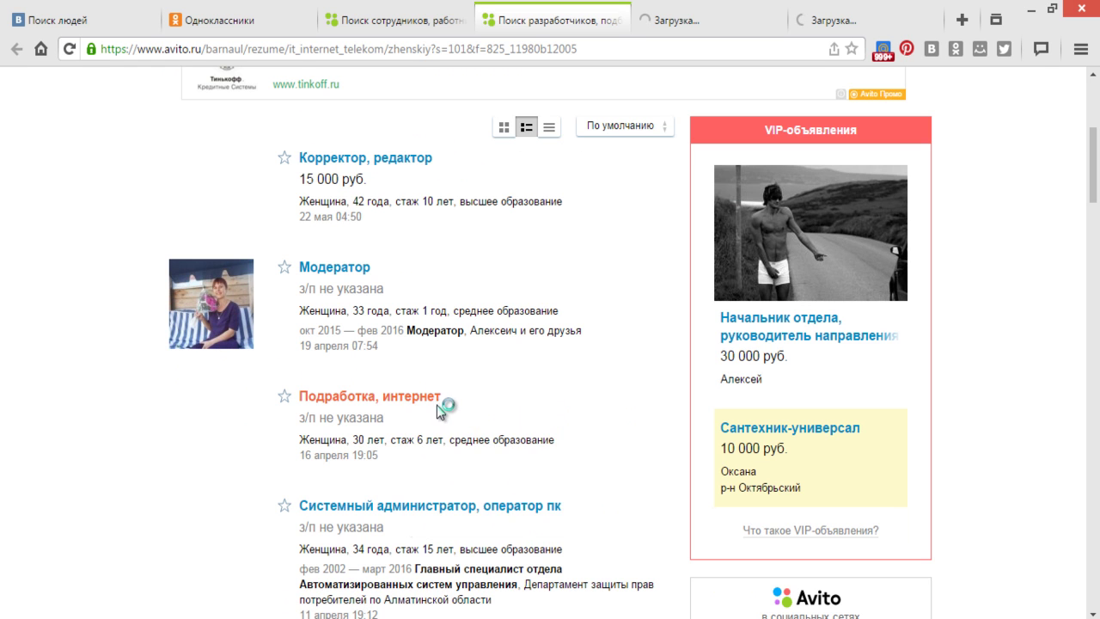
pyautogui.scroll(-1, 437, 406)
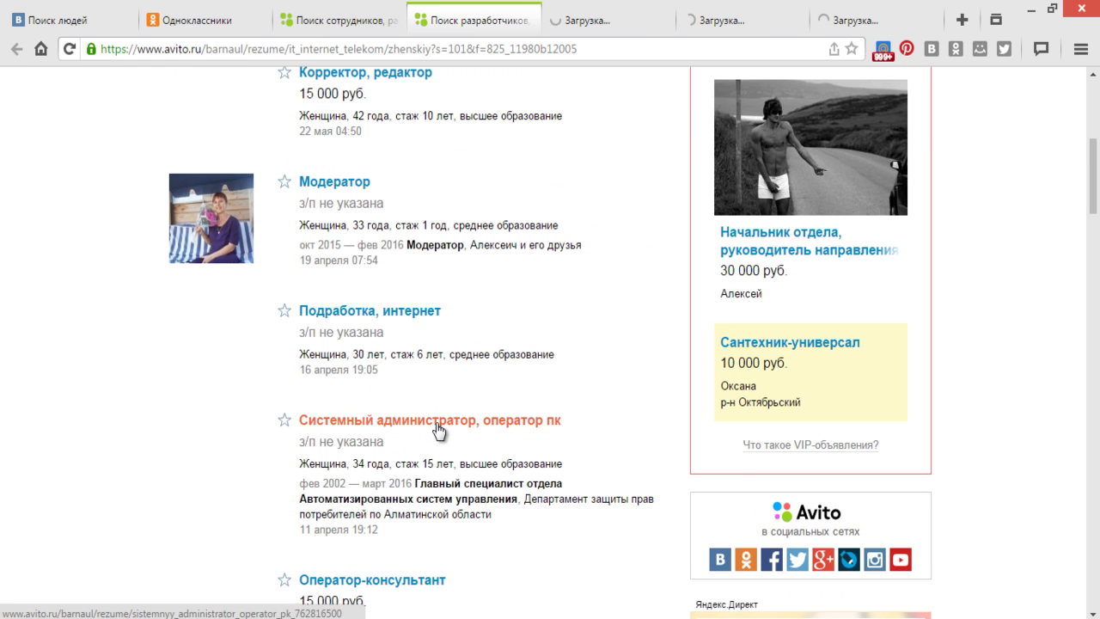
pyautogui.rightClick(438, 427)
pyautogui.click(450, 436)
# - Open the Оператор-консультант, site administrator and Консультант résumés in new tabs
pyautogui.scroll(-2, 449, 435)
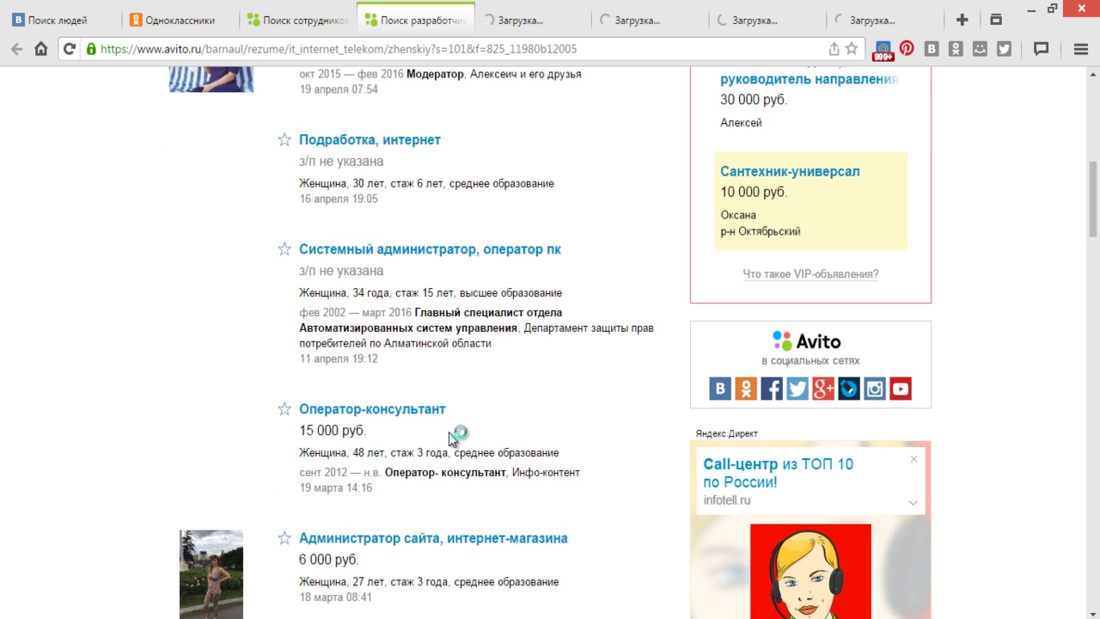
pyautogui.rightClick(416, 404)
pyautogui.click(463, 417)
pyautogui.scroll(-1, 464, 429)
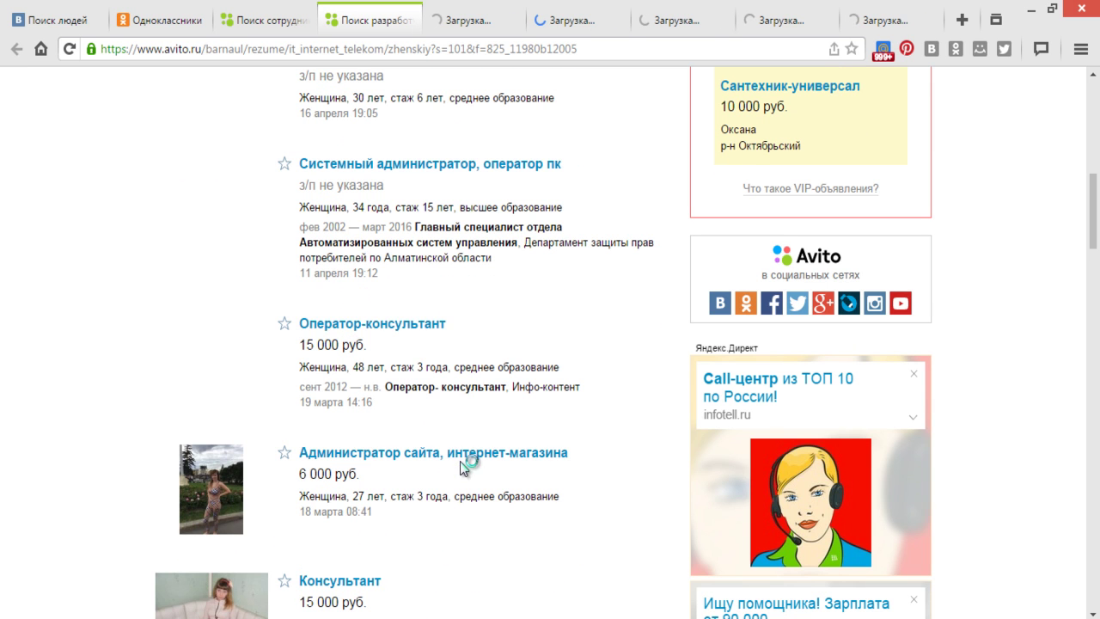
pyautogui.rightClick(461, 456)
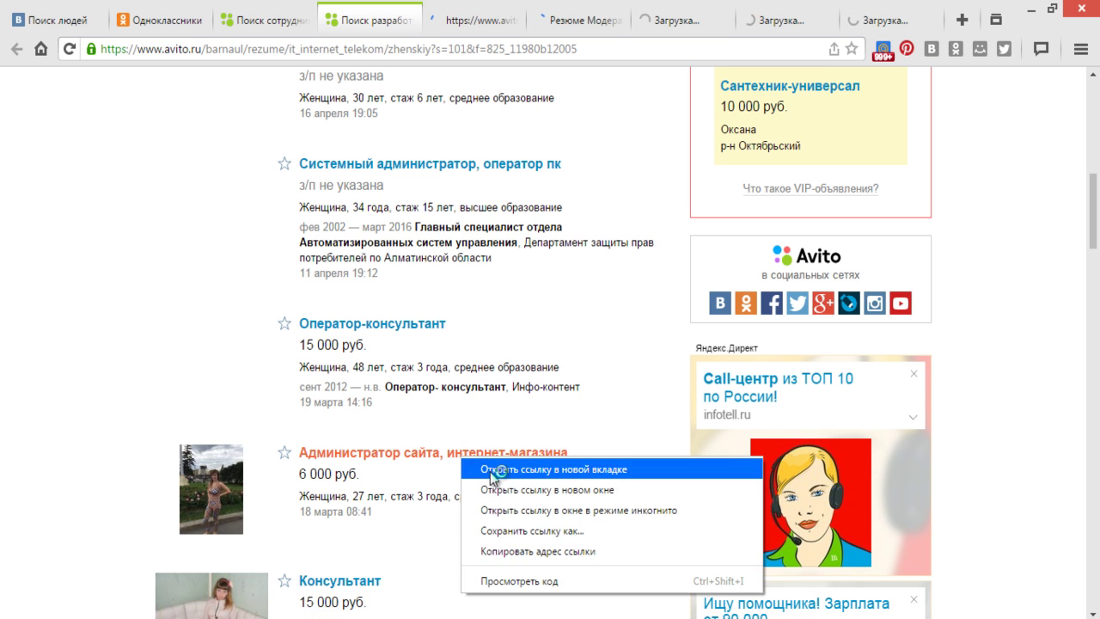
pyautogui.click(492, 470)
pyautogui.scroll(-2, 490, 472)
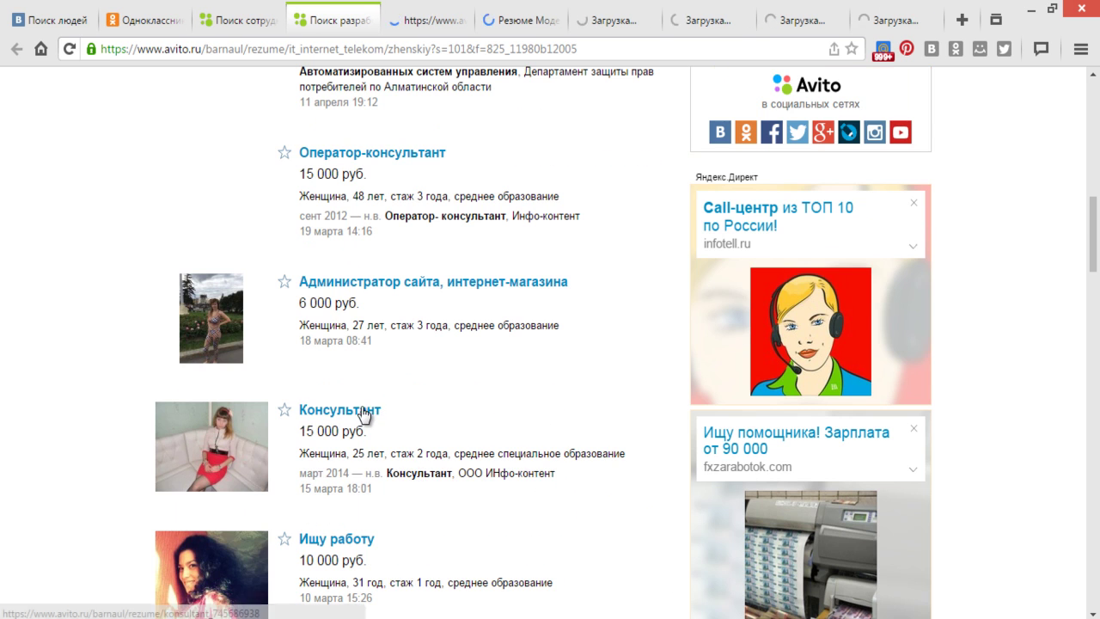
pyautogui.rightClick(361, 411)
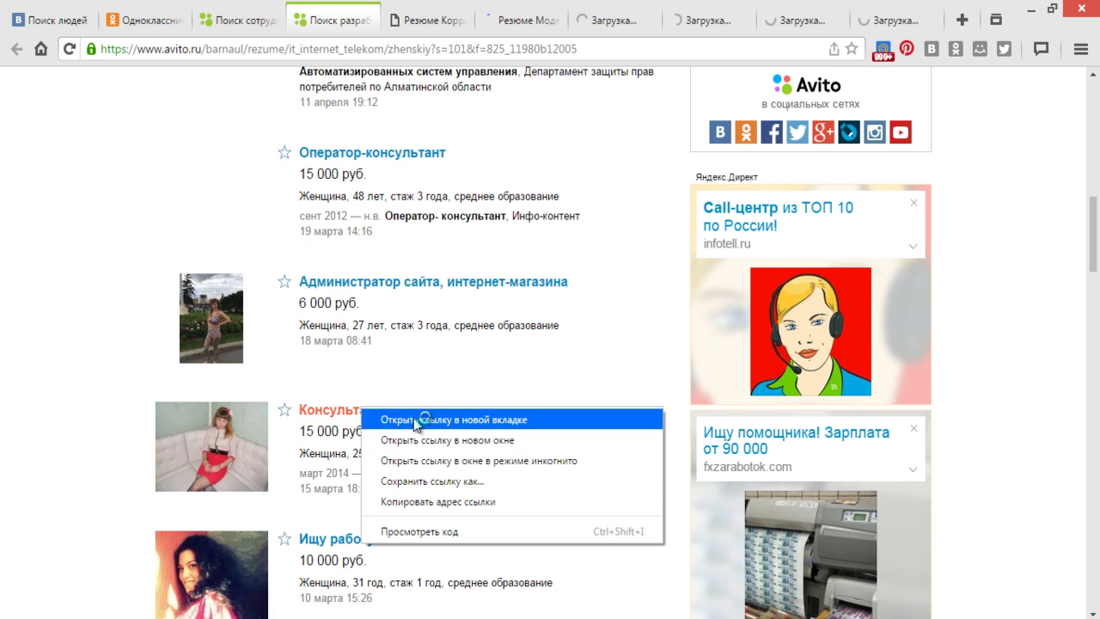
pyautogui.click(416, 420)
pyautogui.scroll(-1, 415, 421)
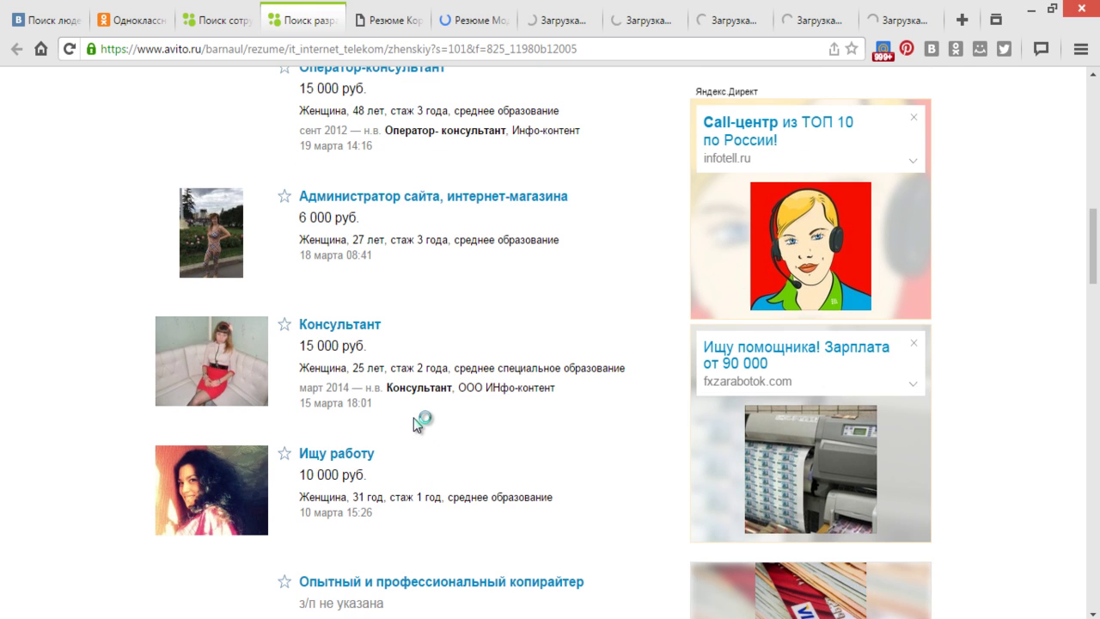
pyautogui.scroll(2, 414, 418)
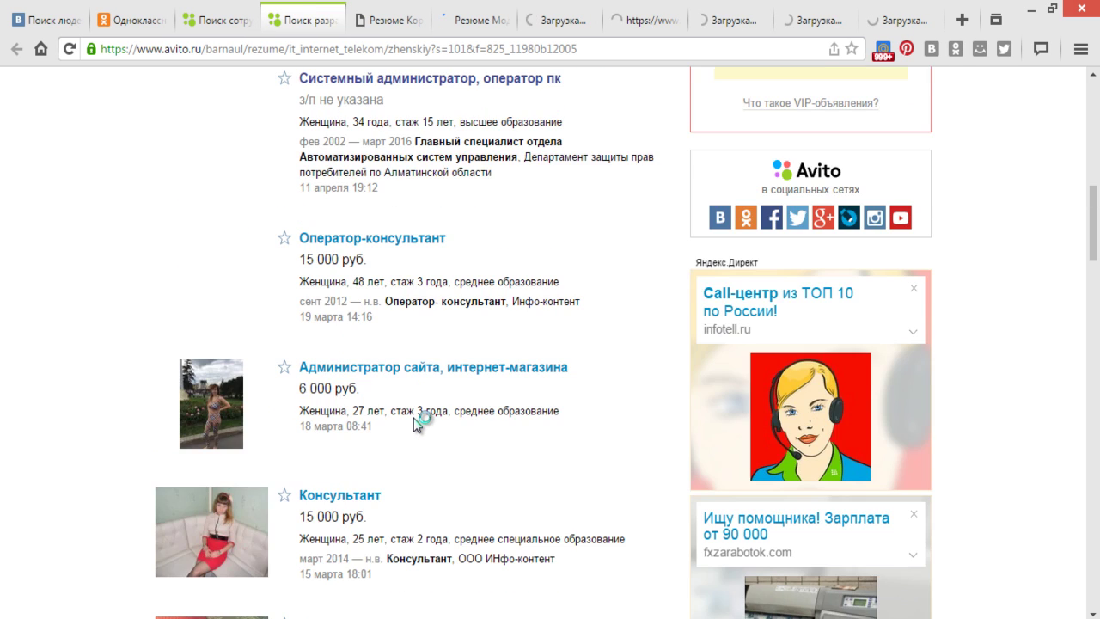
pyautogui.scroll(2, 413, 418)
pyautogui.scroll(2, 413, 418)
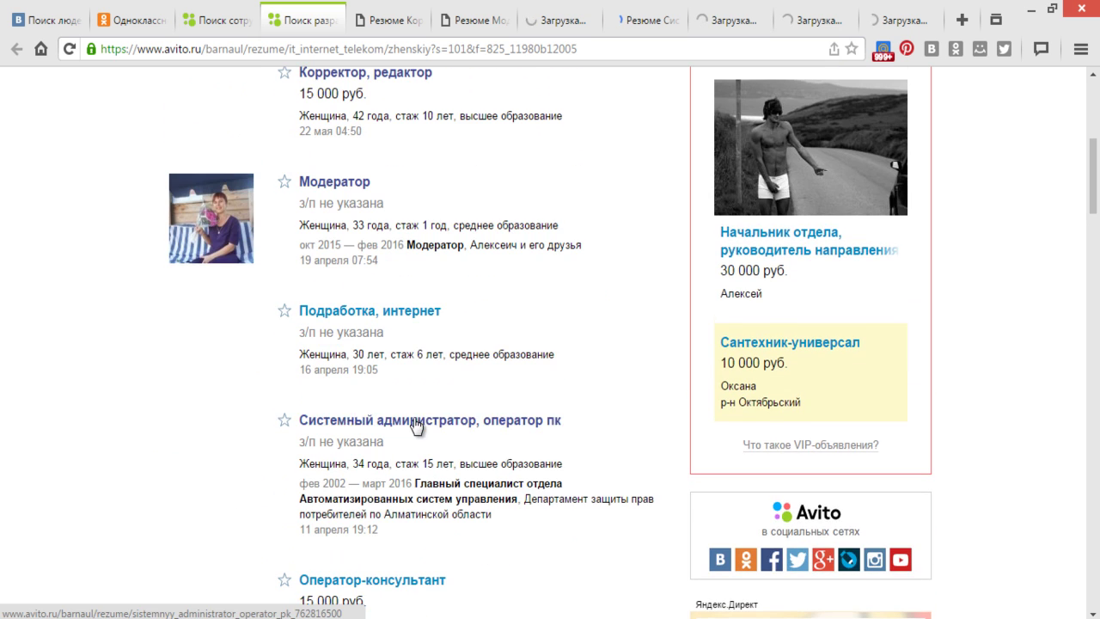
pyautogui.scroll(1, 338, 276)
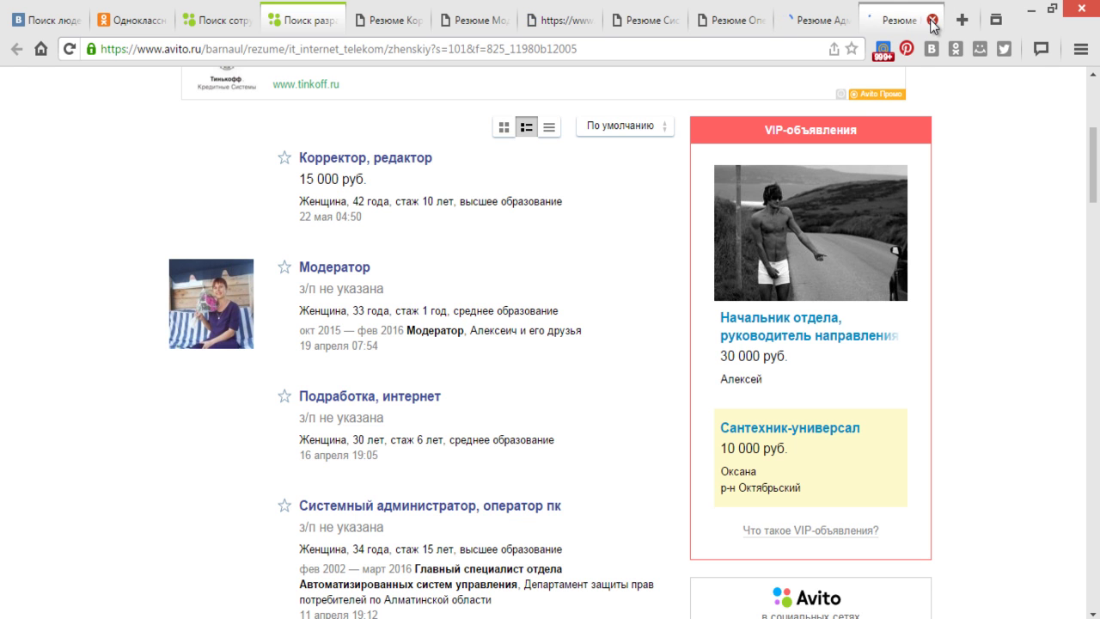
# - Close the six newest résumé tabs, keeping only 'Резюме Корректор, редактор' open
pyautogui.click(933, 21)
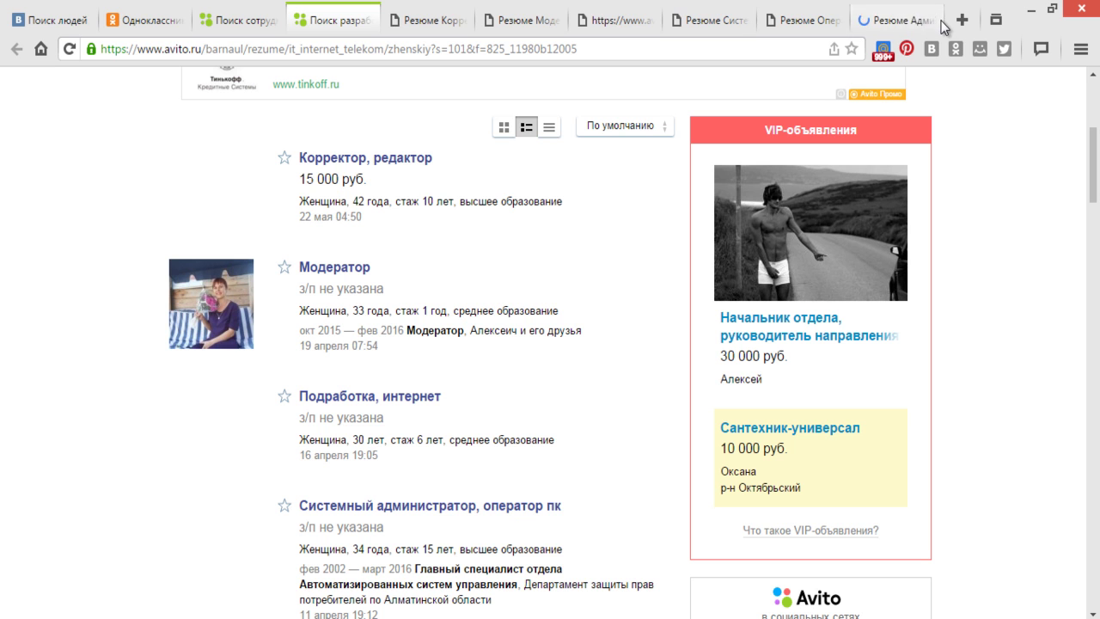
pyautogui.click(933, 21)
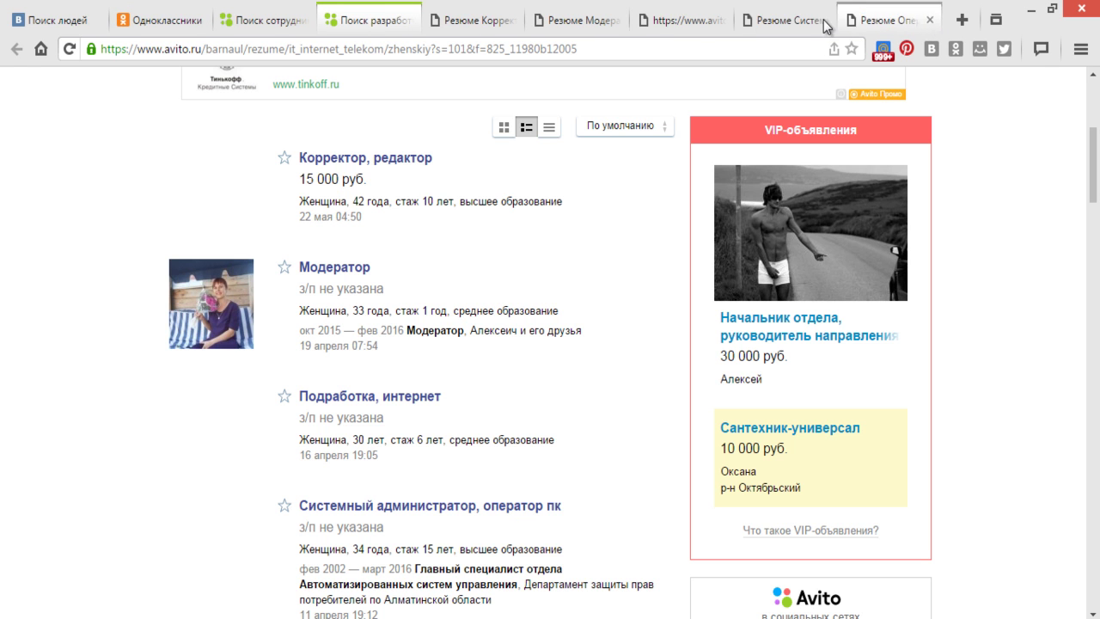
pyautogui.click(934, 20)
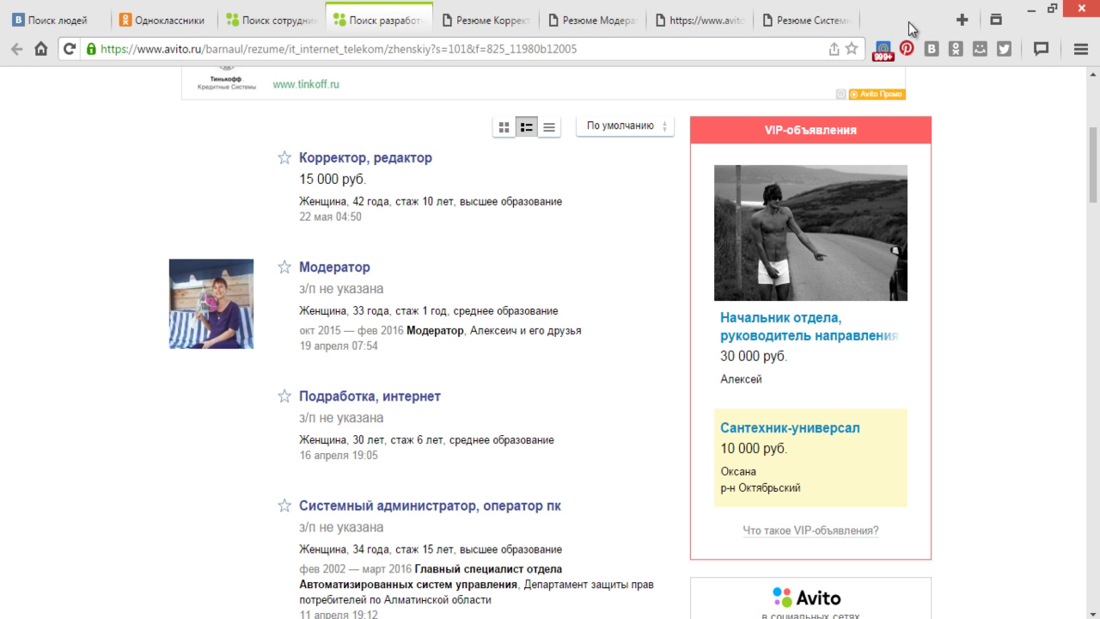
pyautogui.click(933, 21)
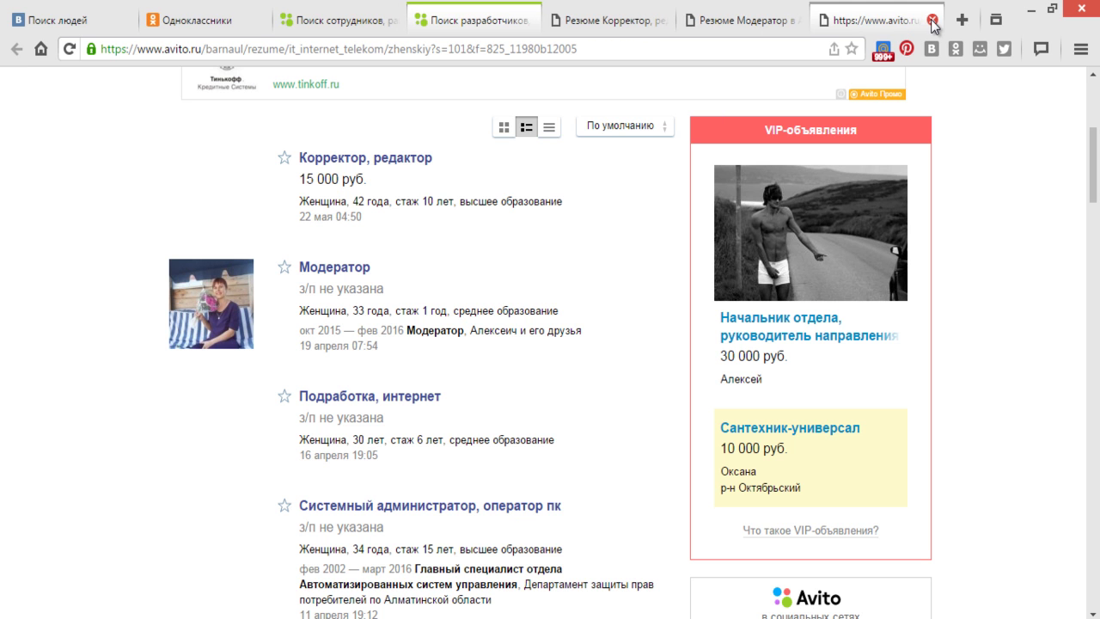
pyautogui.click(933, 21)
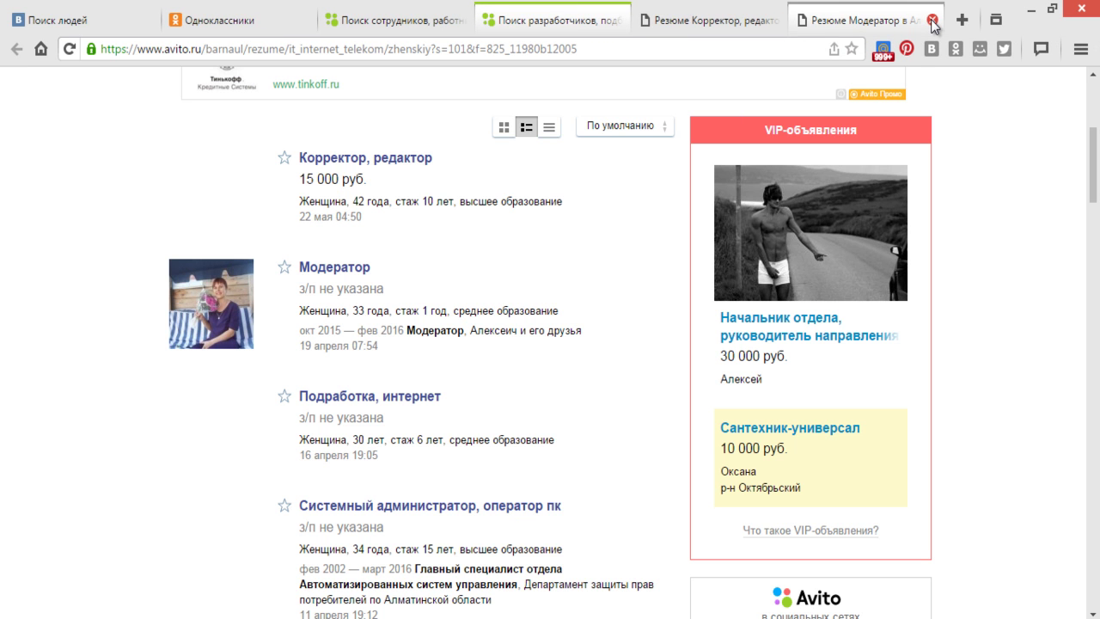
pyautogui.click(933, 20)
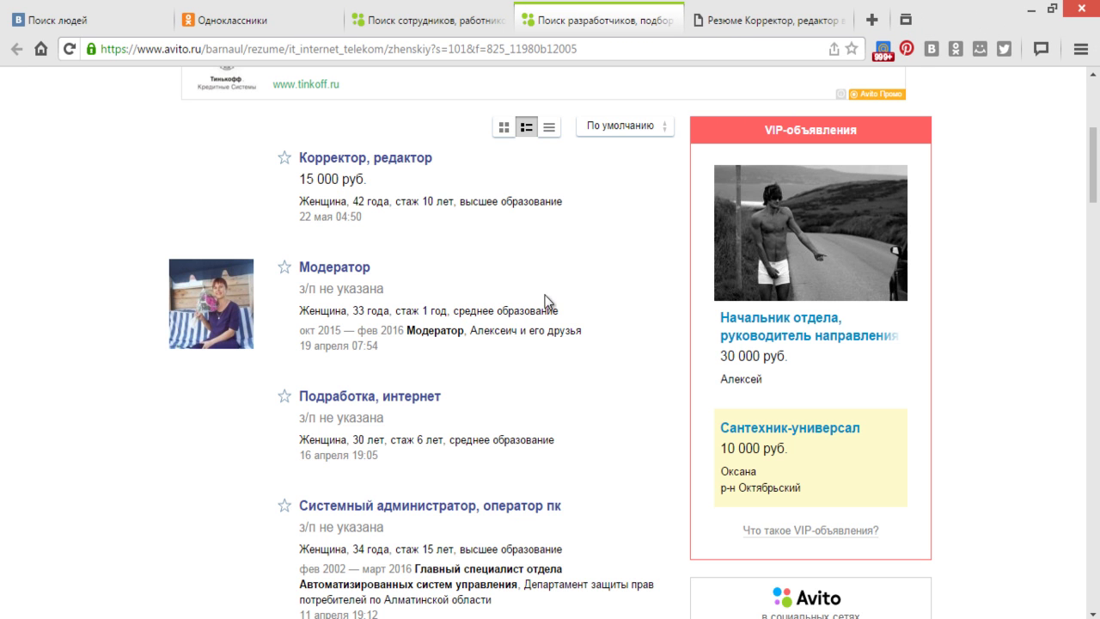
pyautogui.scroll(3, 544, 301)
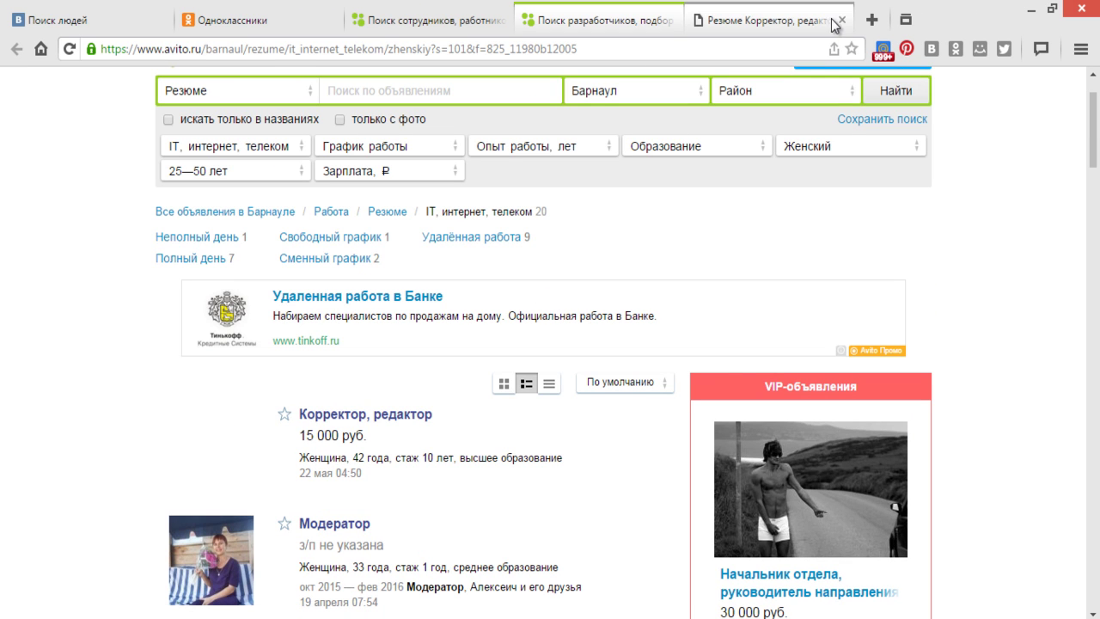
# - Reopen the Корректор, редактор résumé in a new tab, reveal its phone number, then switch to Word
pyautogui.click(843, 20)
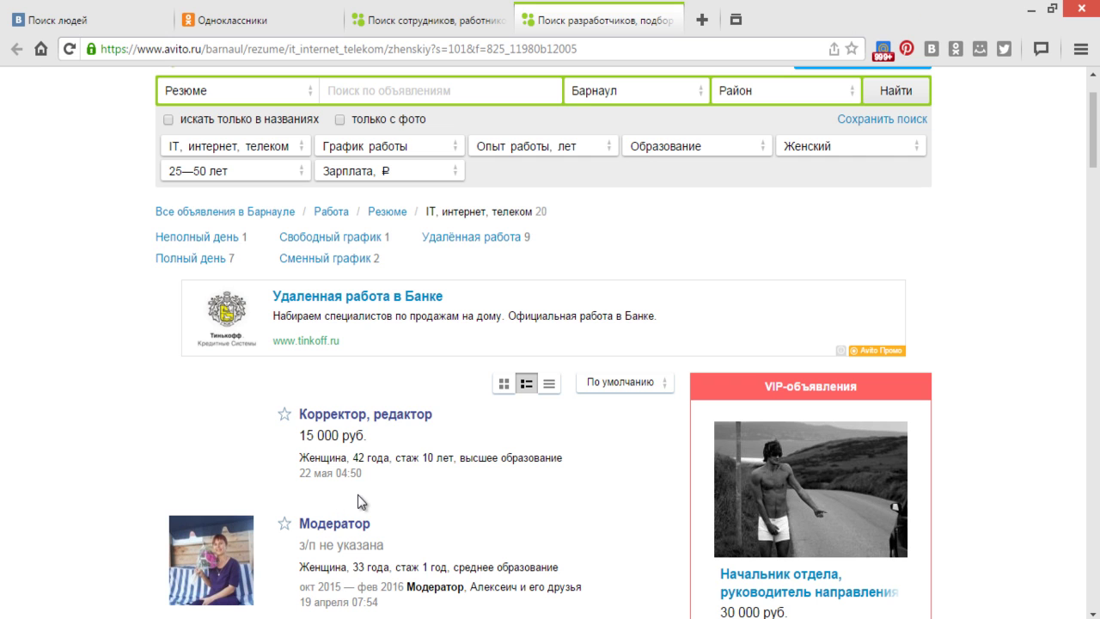
pyautogui.rightClick(386, 420)
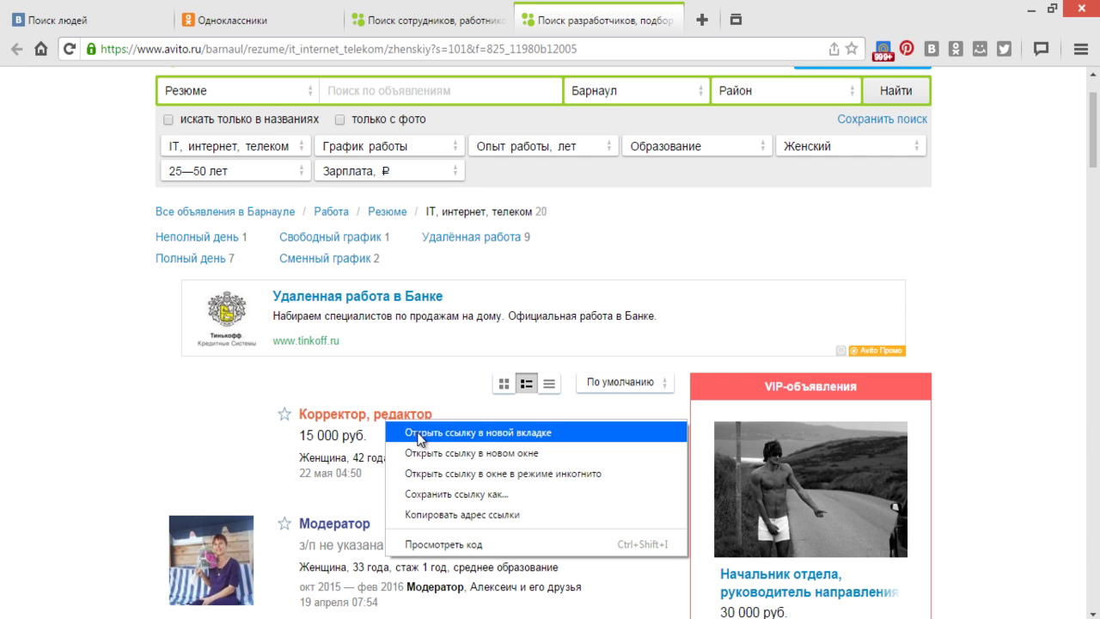
pyautogui.click(418, 435)
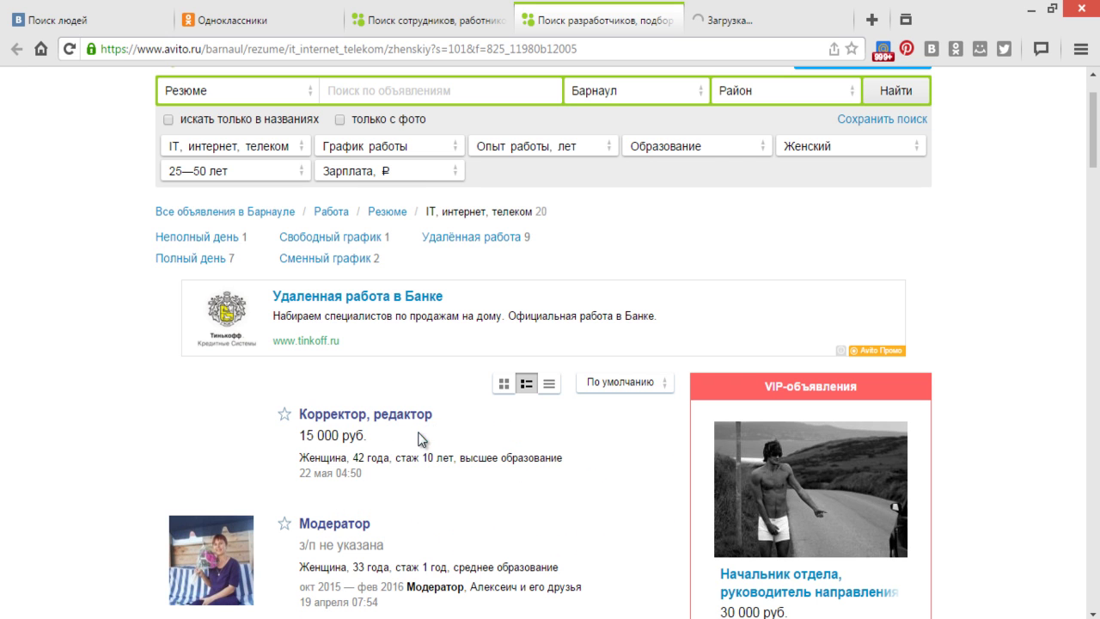
pyautogui.click(751, 25)
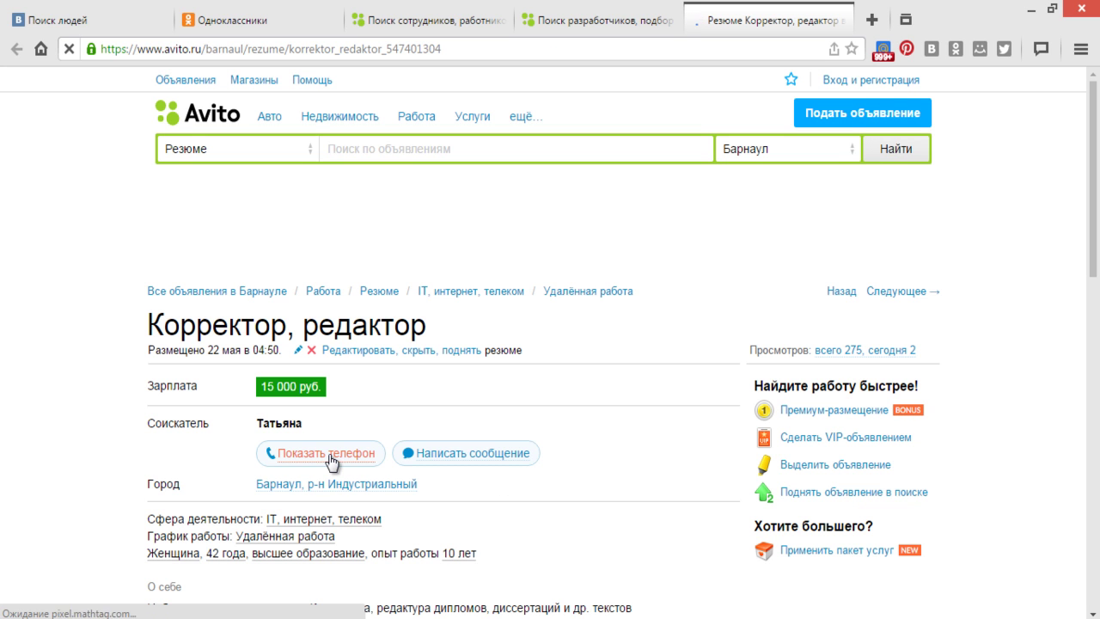
pyautogui.click(330, 461)
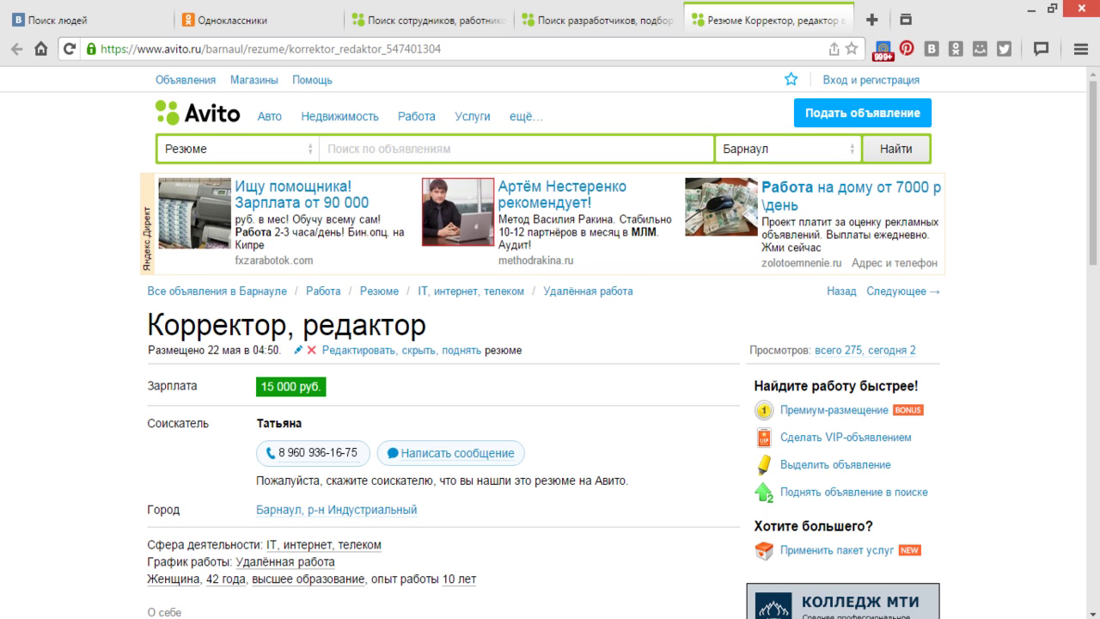
pyautogui.hotkey('alt', 'Tab')
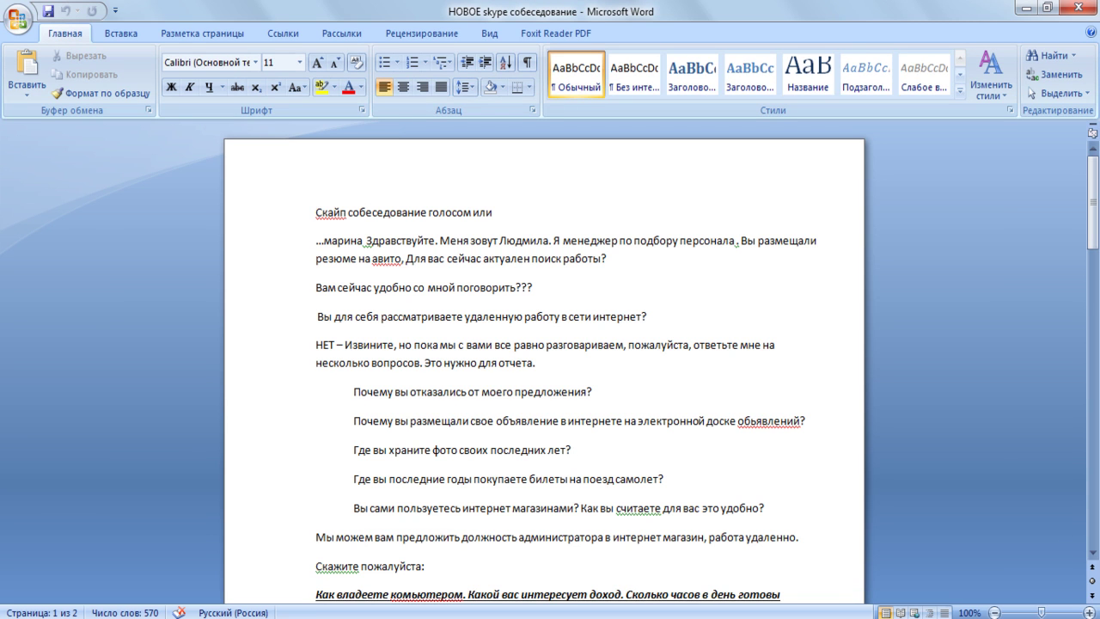
pyautogui.moveTo(221, 618)
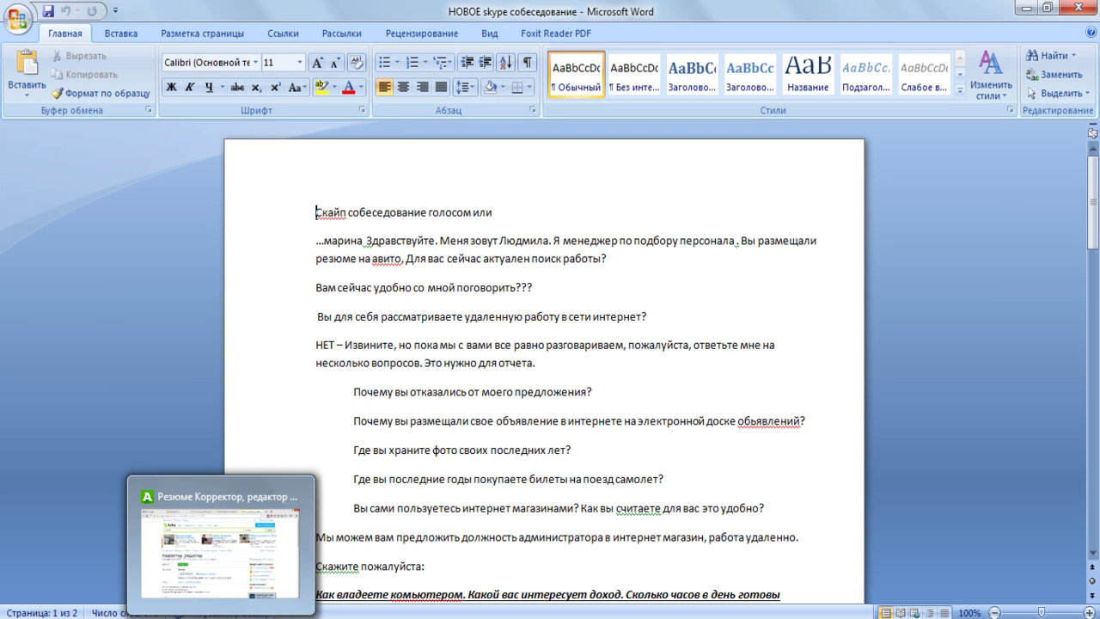
pyautogui.click(221, 550)
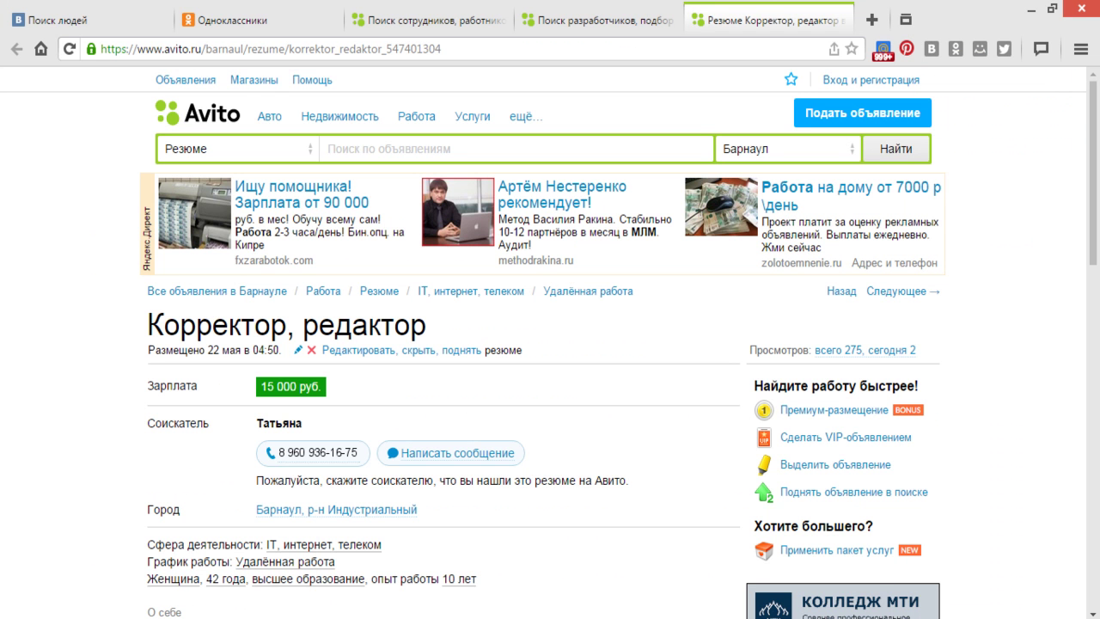
pyautogui.hotkey('alt', 'Tab')
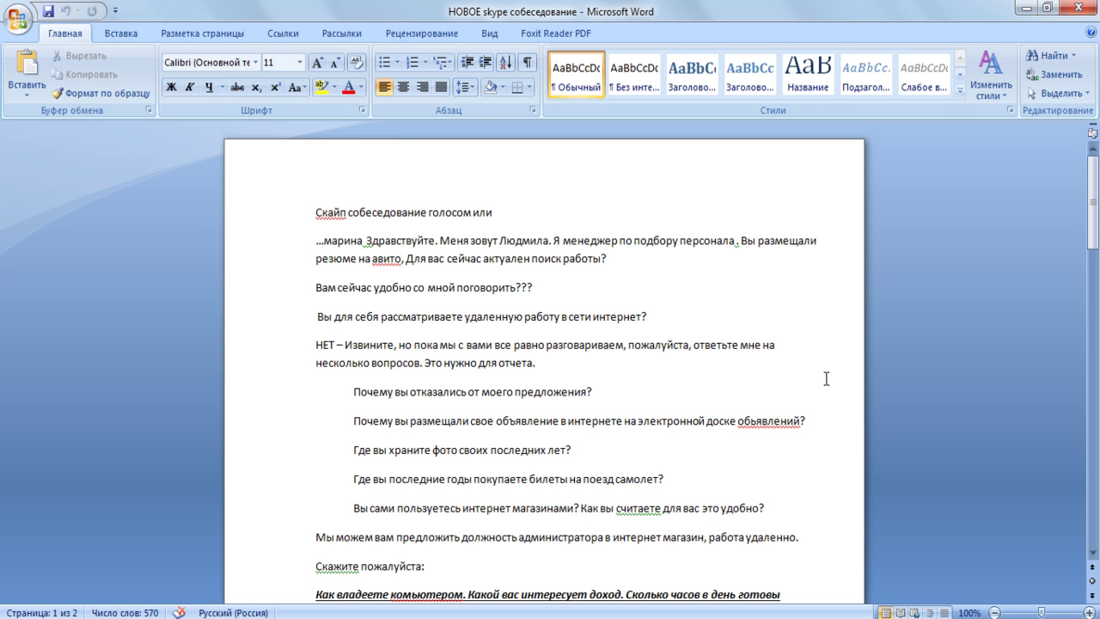
pyautogui.click(825, 379)
pyautogui.hotkey('alt', 'Tab')
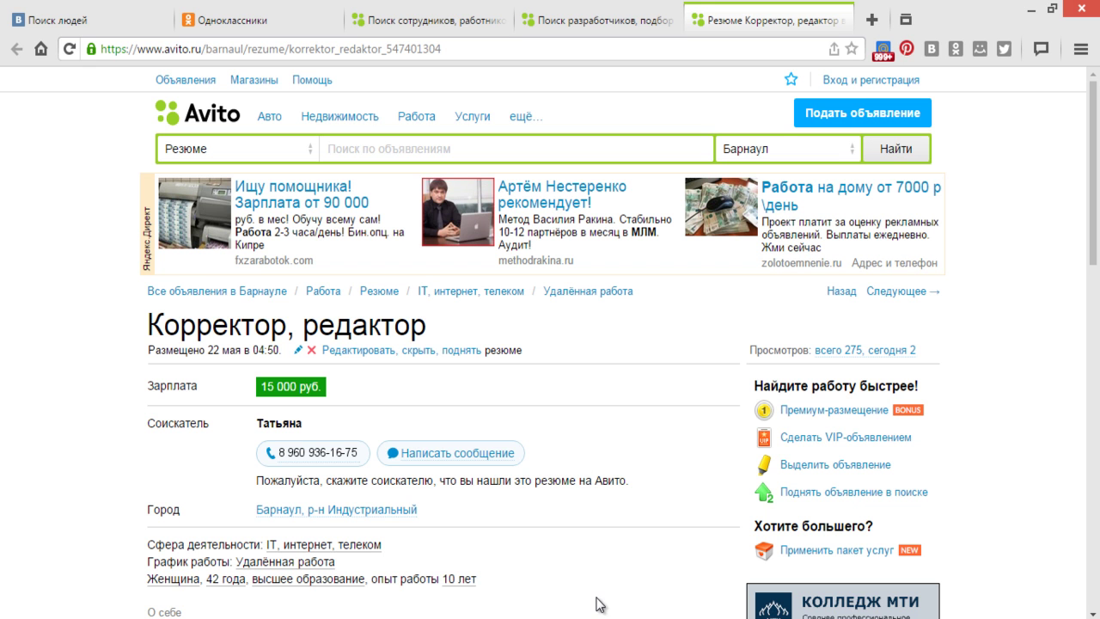
pyautogui.click(528, 542)
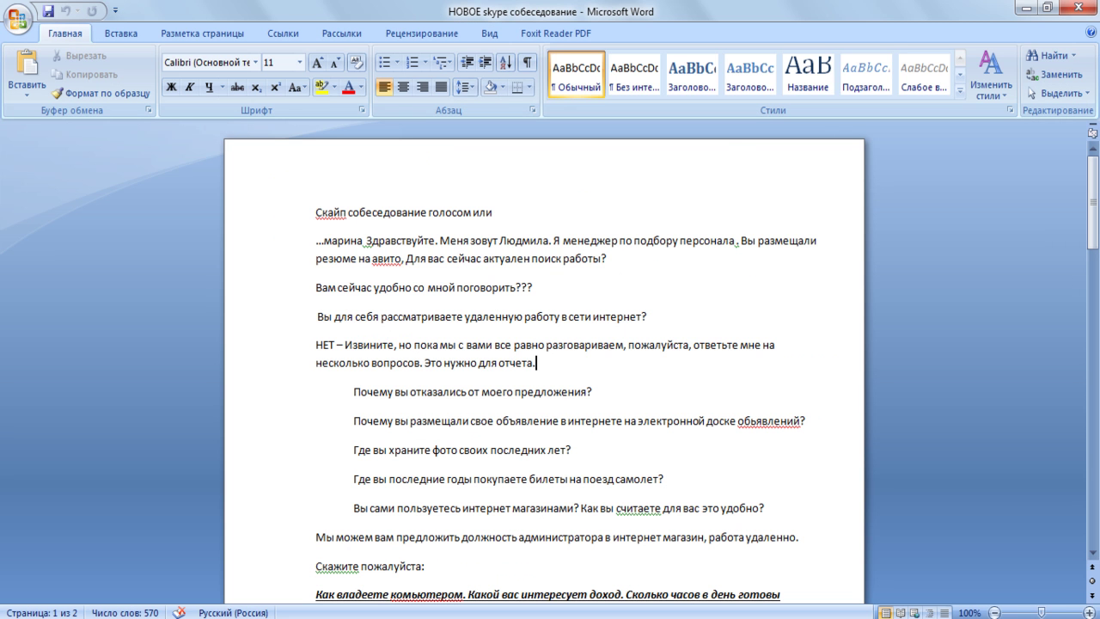
pyautogui.click(750, 387)
pyautogui.scroll(-1, 750, 387)
pyautogui.scroll(-1, 750, 387)
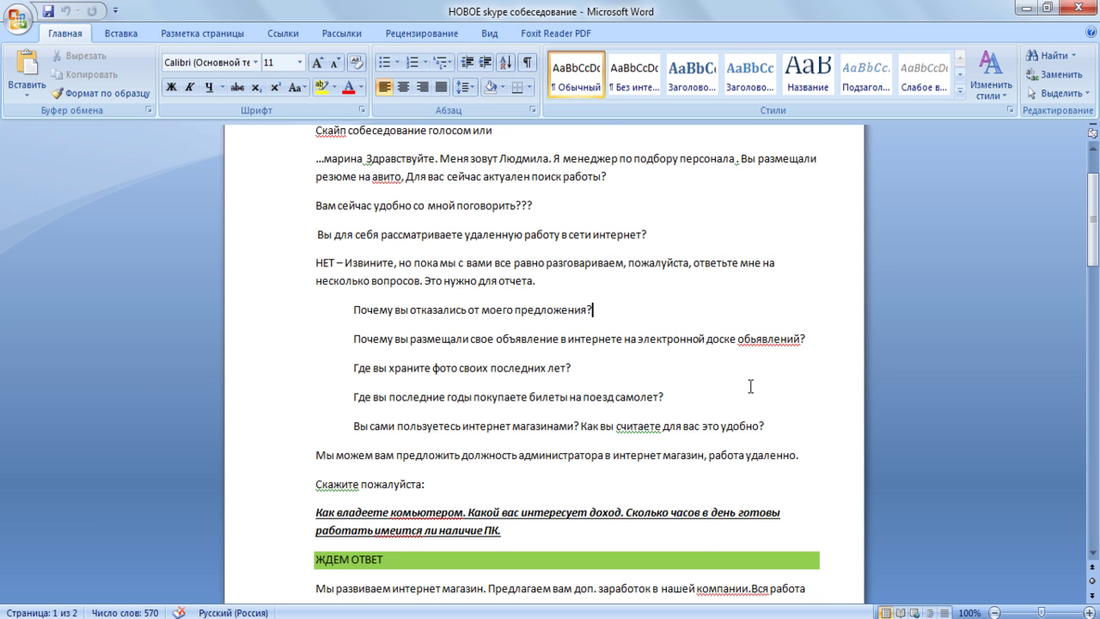
pyautogui.scroll(-1, 751, 387)
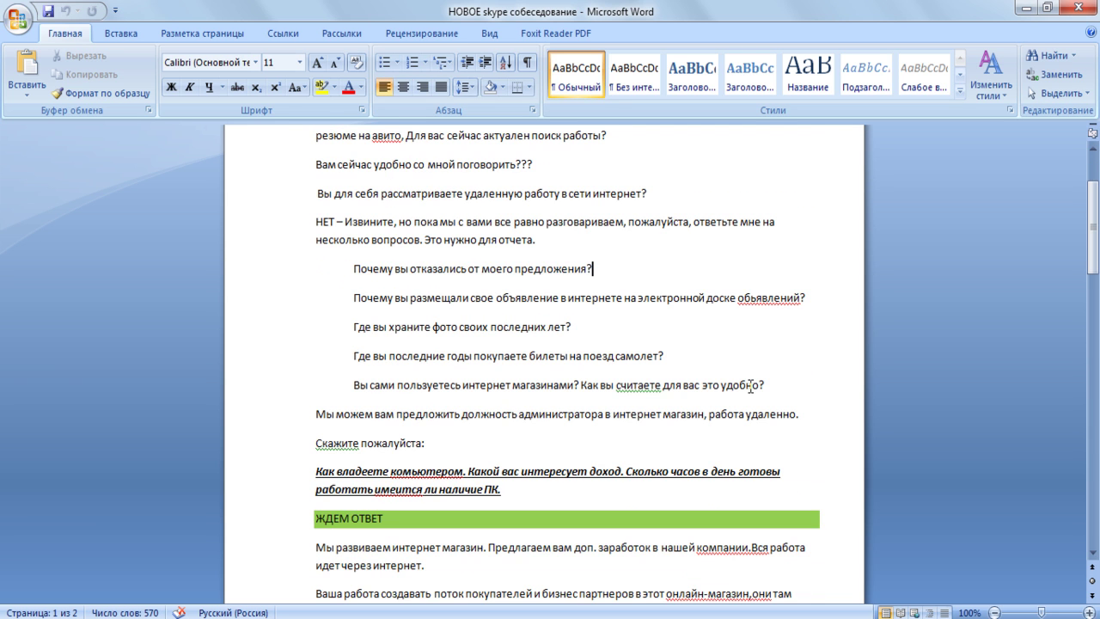
pyautogui.scroll(-1, 750, 387)
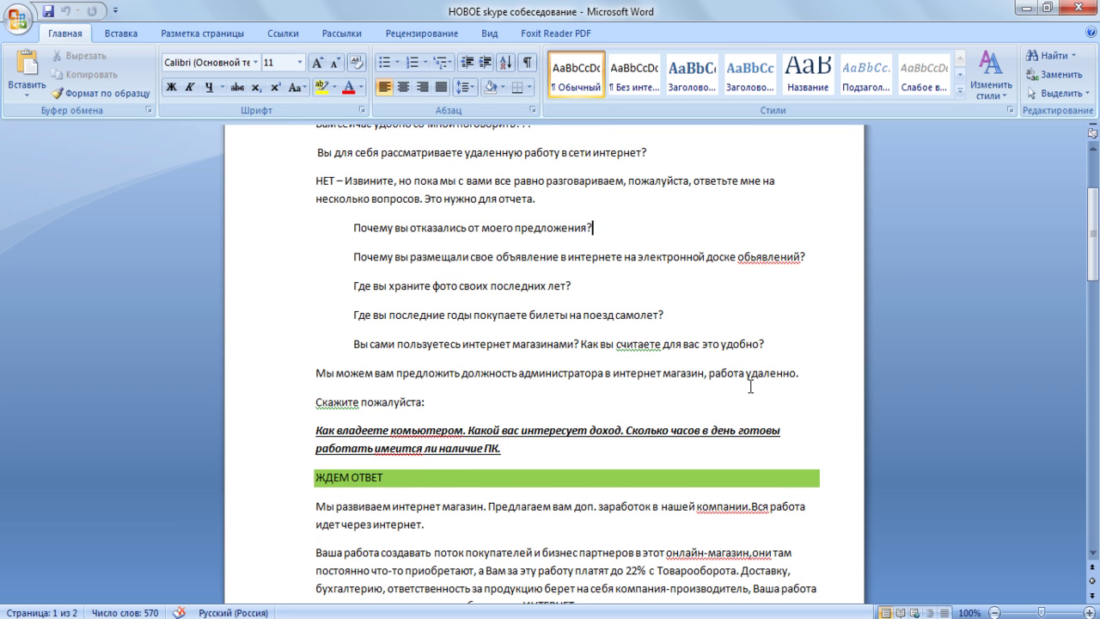
pyautogui.scroll(-1, 750, 387)
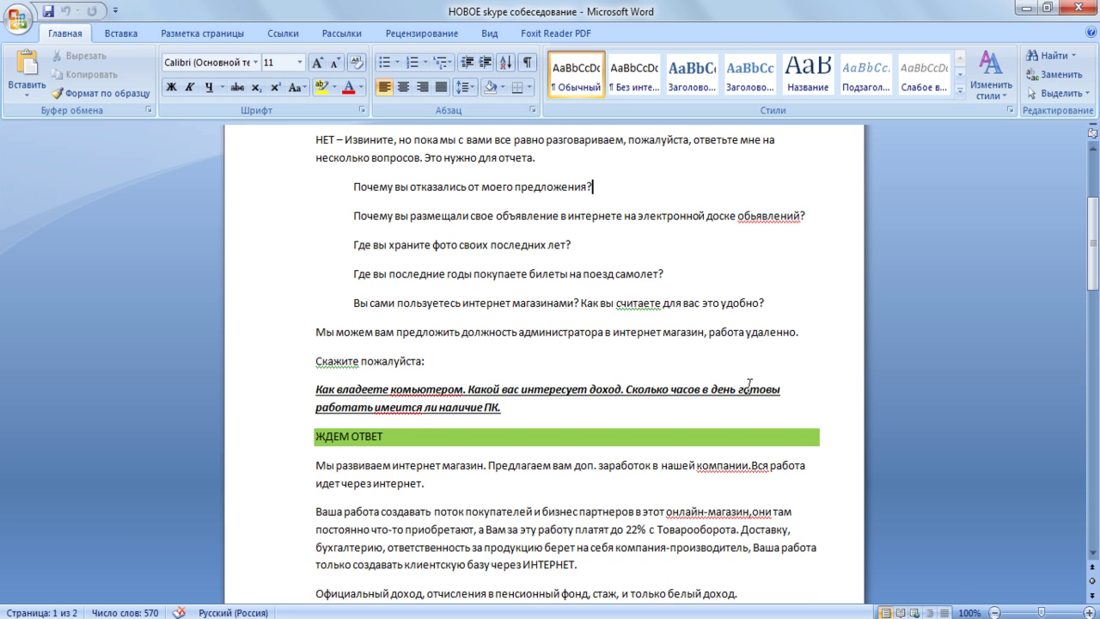
pyautogui.scroll(-1, 750, 387)
pyautogui.scroll(-1, 750, 386)
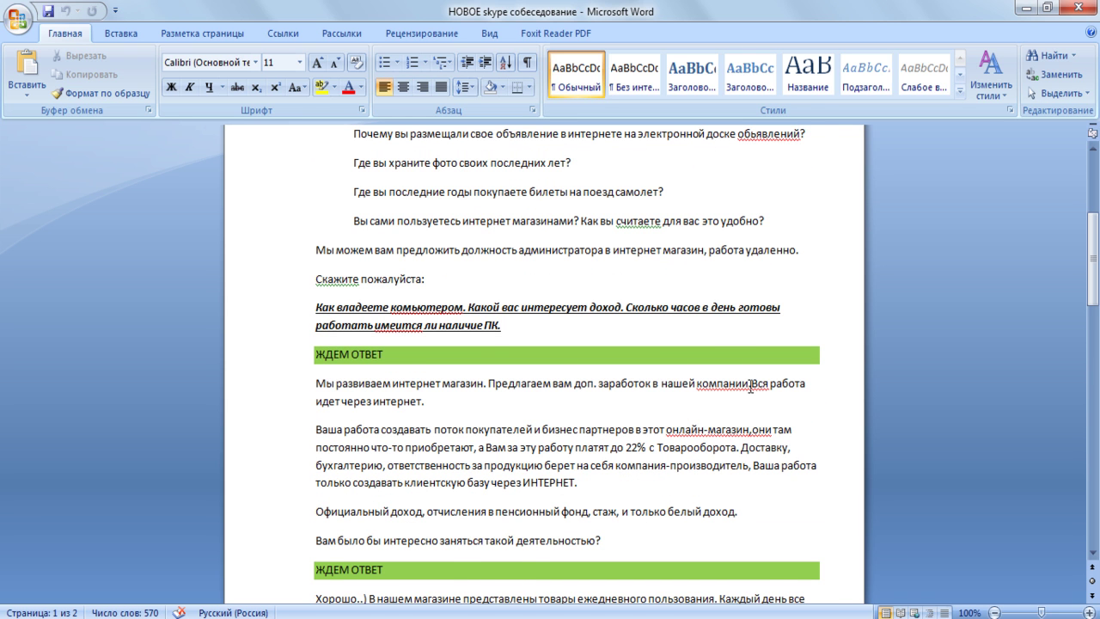
pyautogui.scroll(-1, 750, 387)
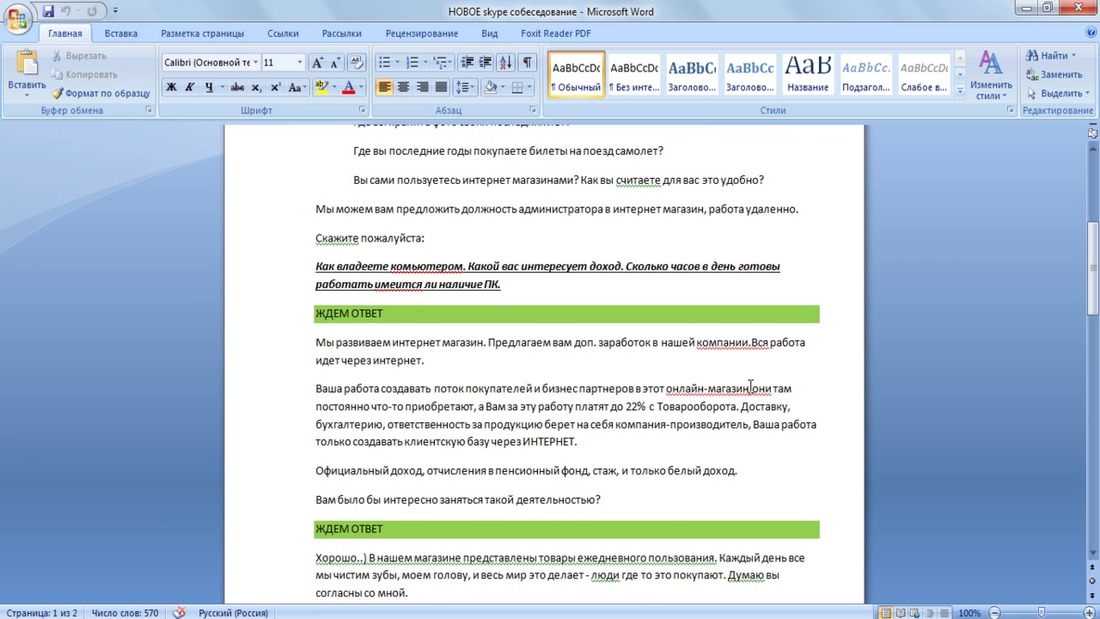
pyautogui.scroll(-1, 750, 387)
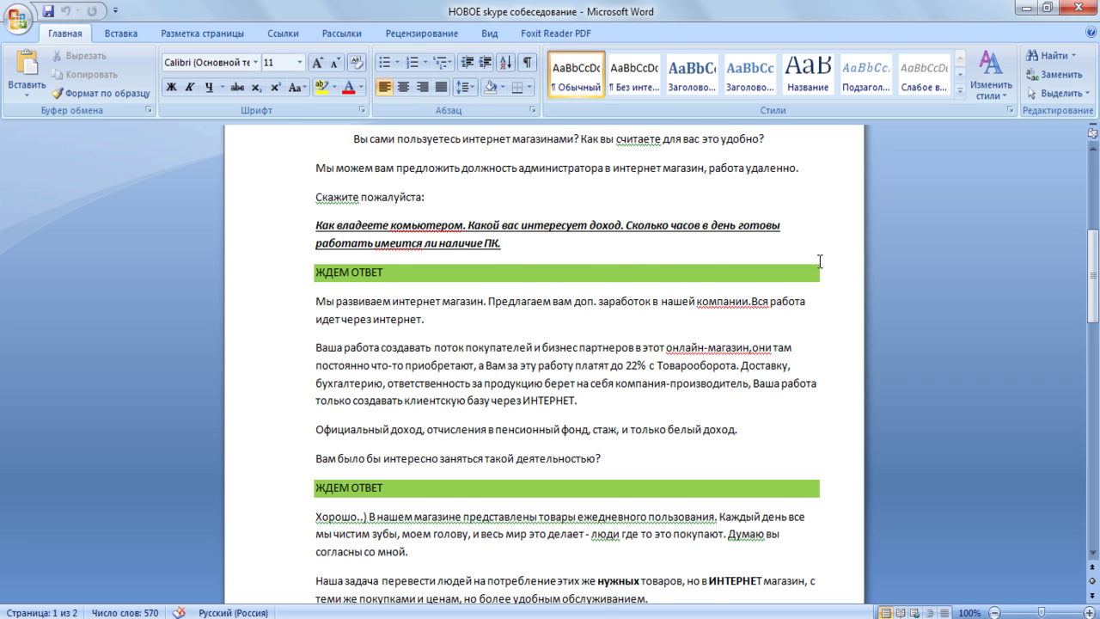
pyautogui.scroll(-1, 819, 261)
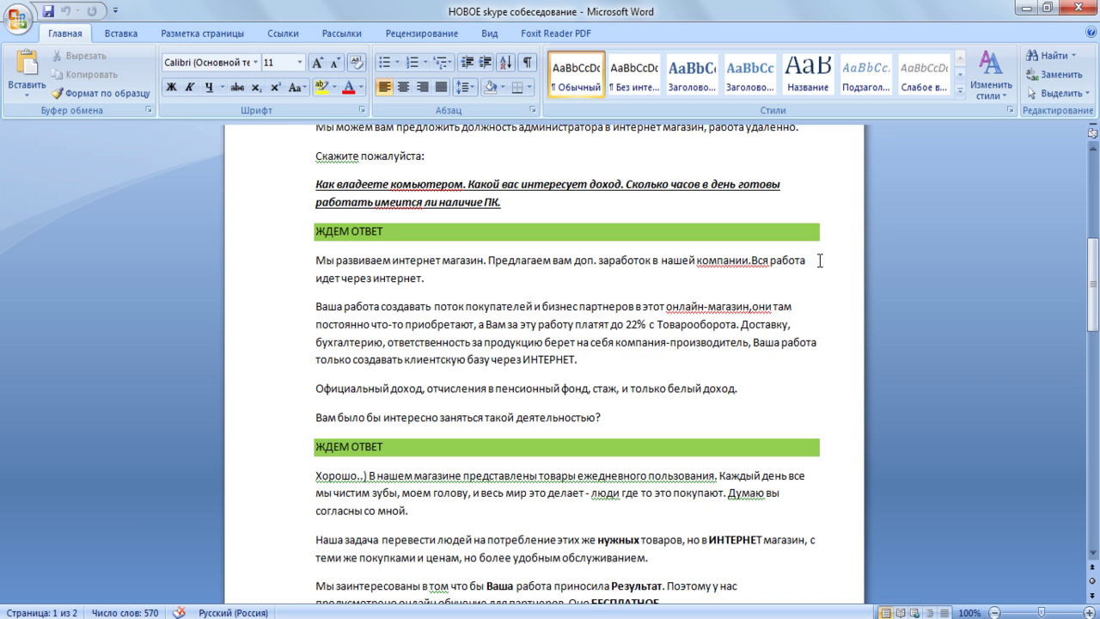
pyautogui.scroll(-1, 819, 262)
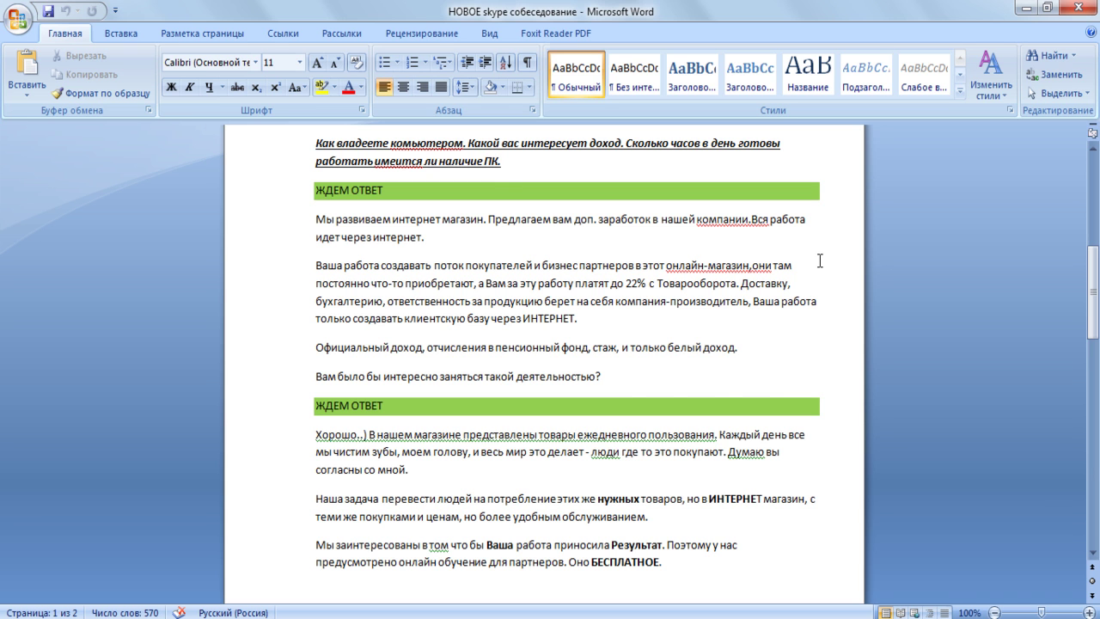
pyautogui.scroll(-1, 820, 260)
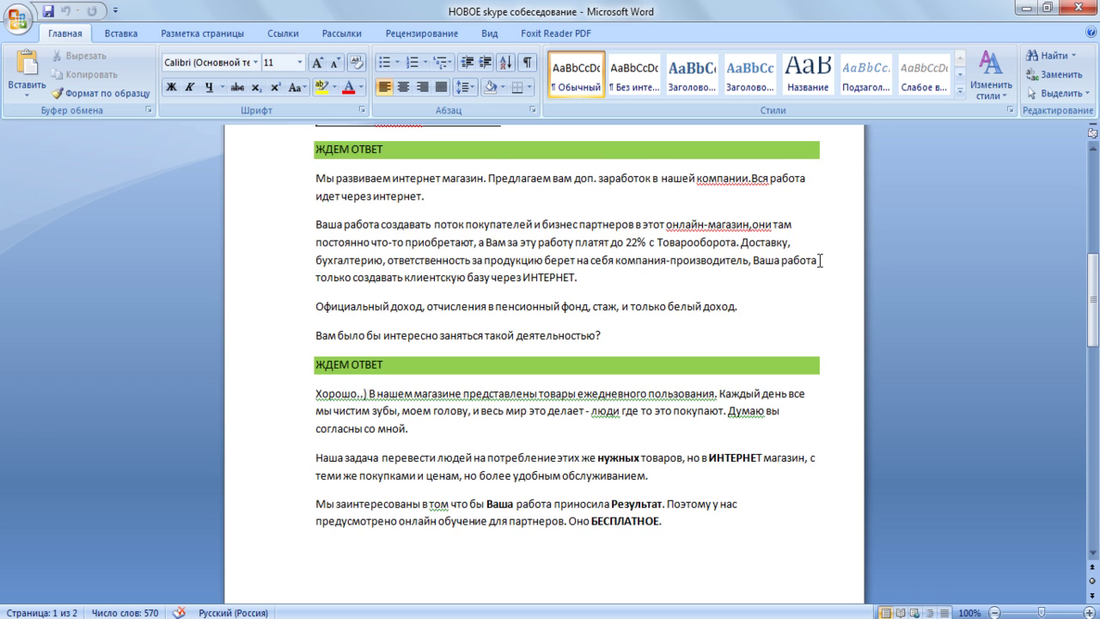
# - Read through page 2 of the call script to the last question, then switch to Odnoklassniki
pyautogui.scroll(-1, 820, 260)
pyautogui.scroll(-2, 820, 260)
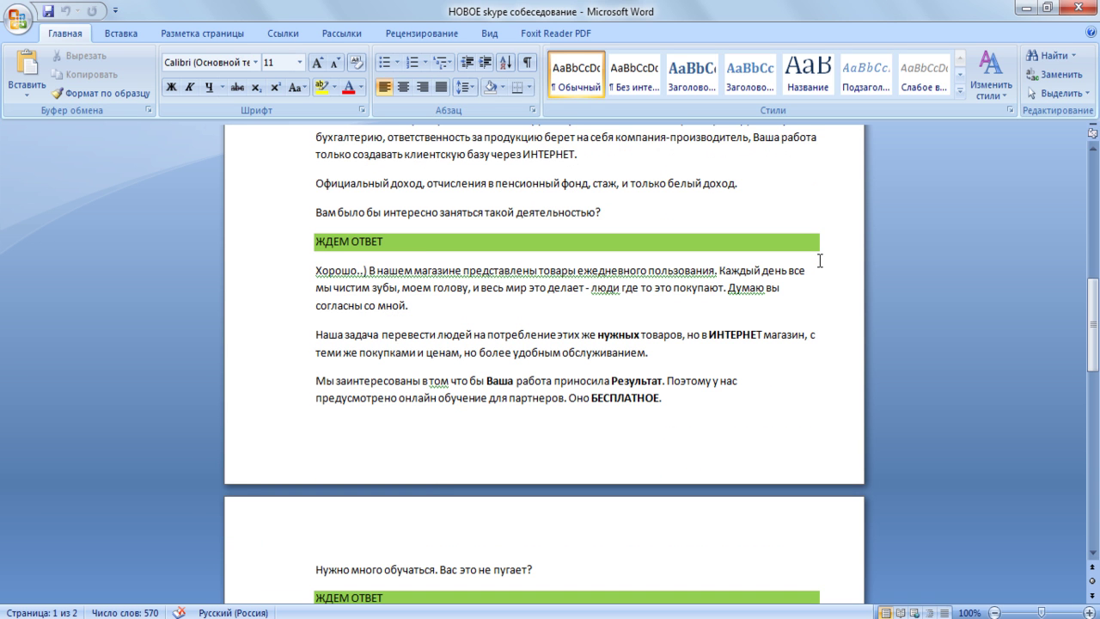
pyautogui.scroll(-1, 819, 261)
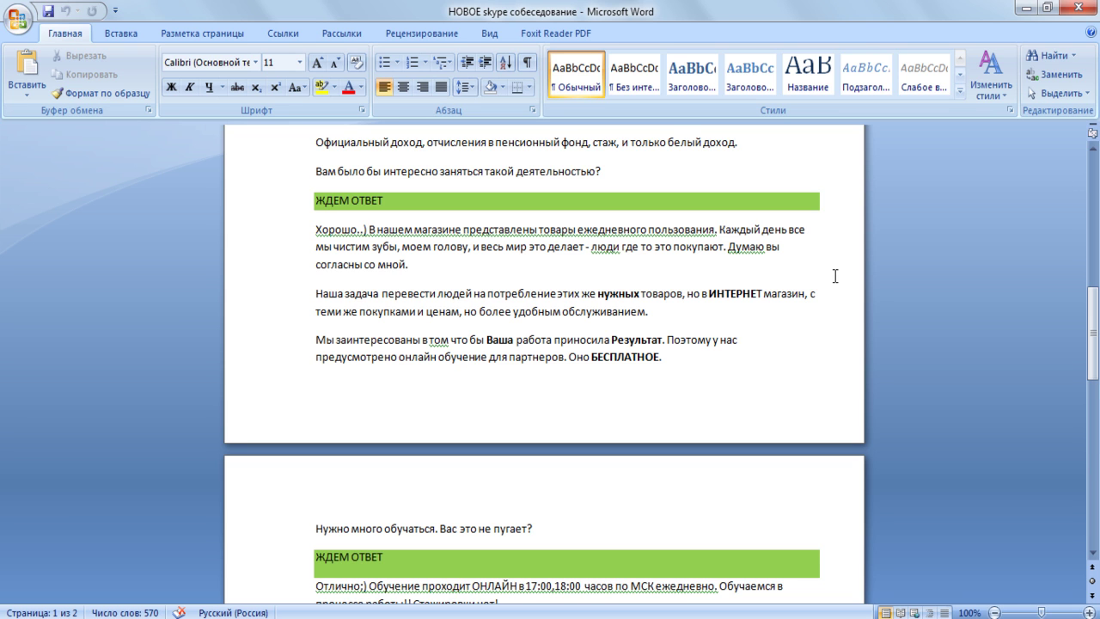
pyautogui.scroll(-1, 834, 276)
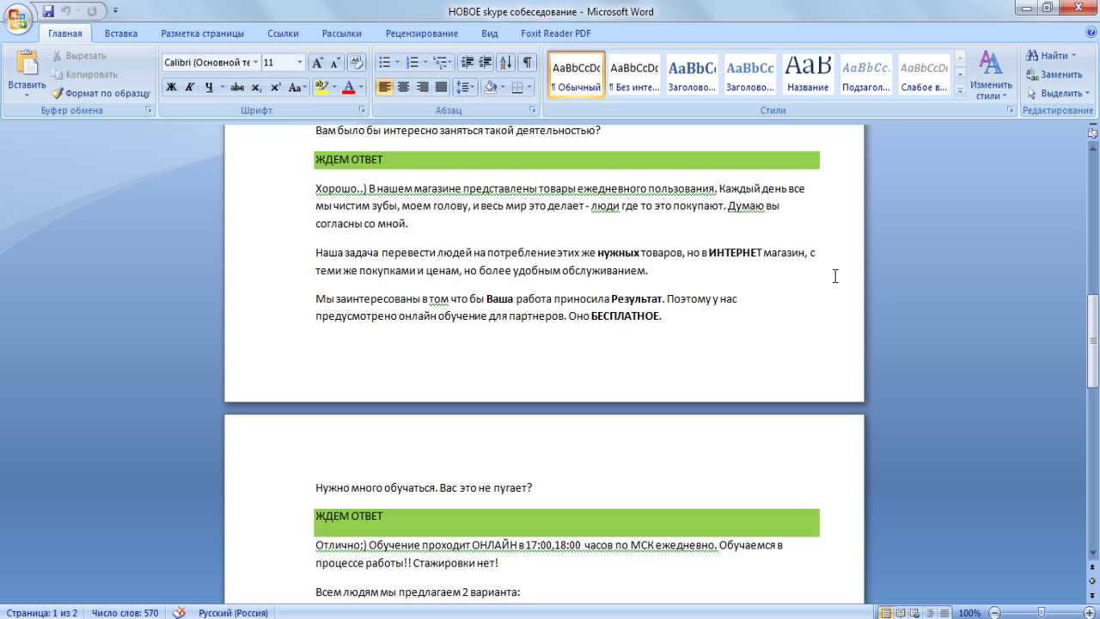
pyautogui.scroll(-1, 834, 276)
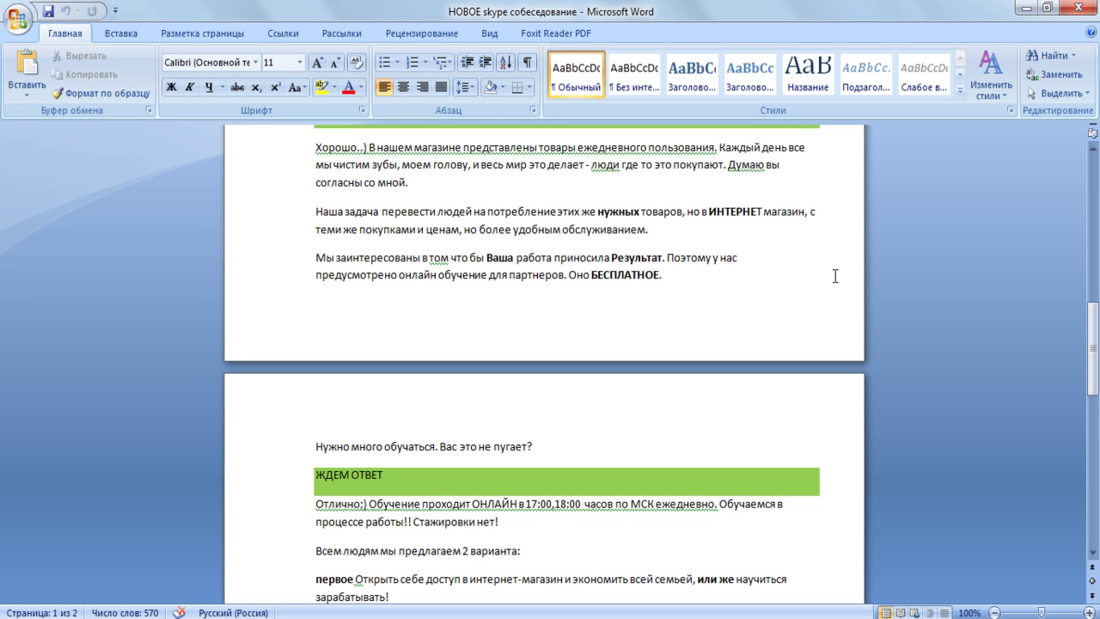
pyautogui.scroll(-1, 834, 276)
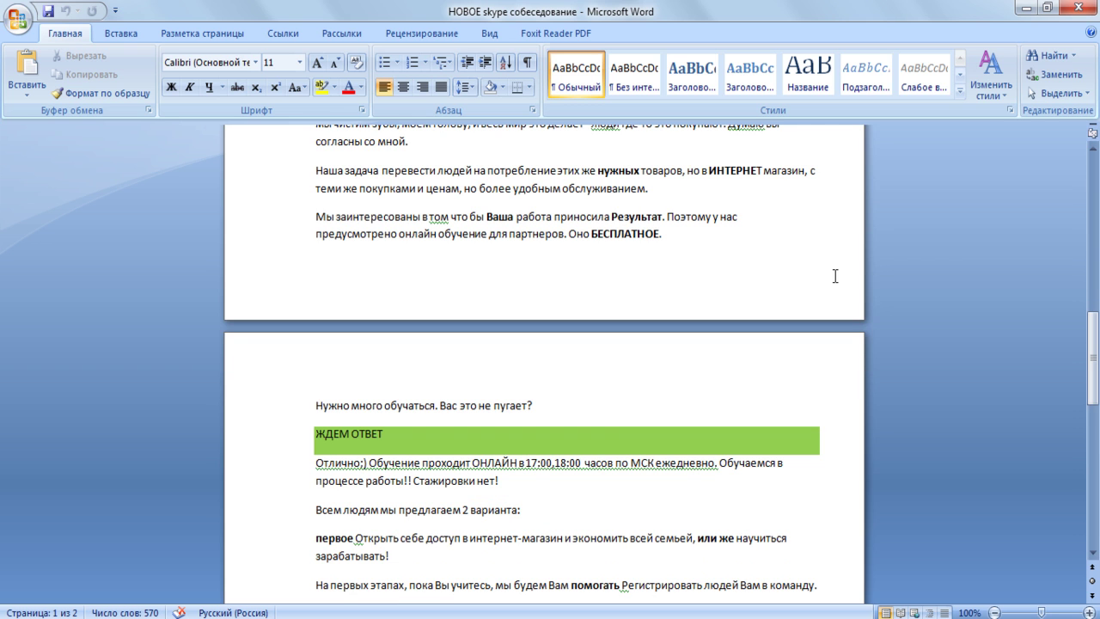
pyautogui.scroll(-1, 834, 275)
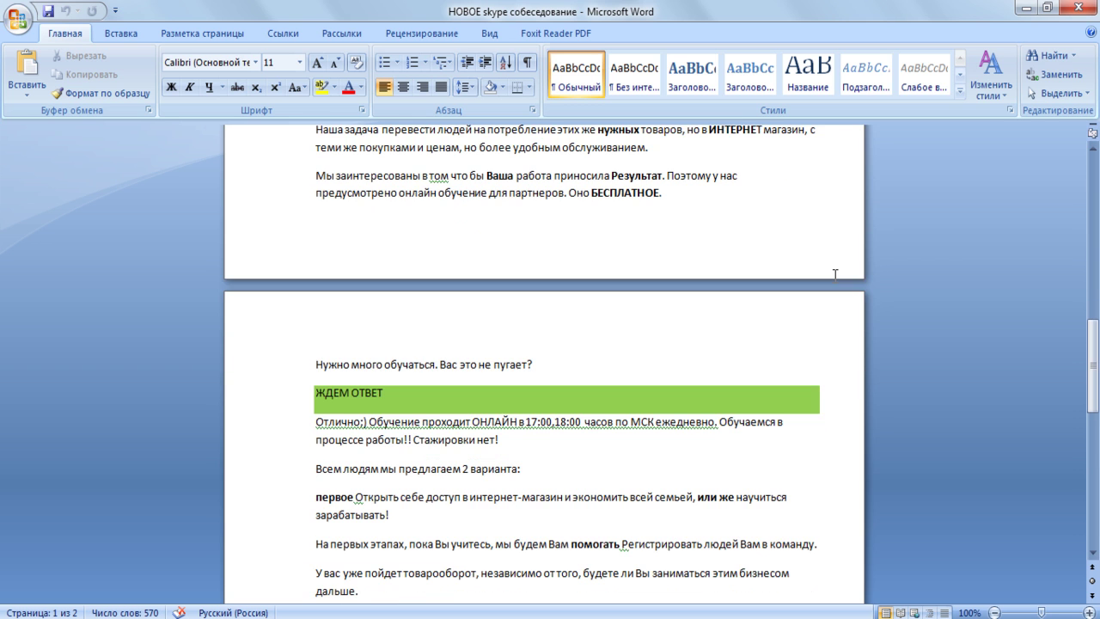
pyautogui.scroll(-2, 834, 273)
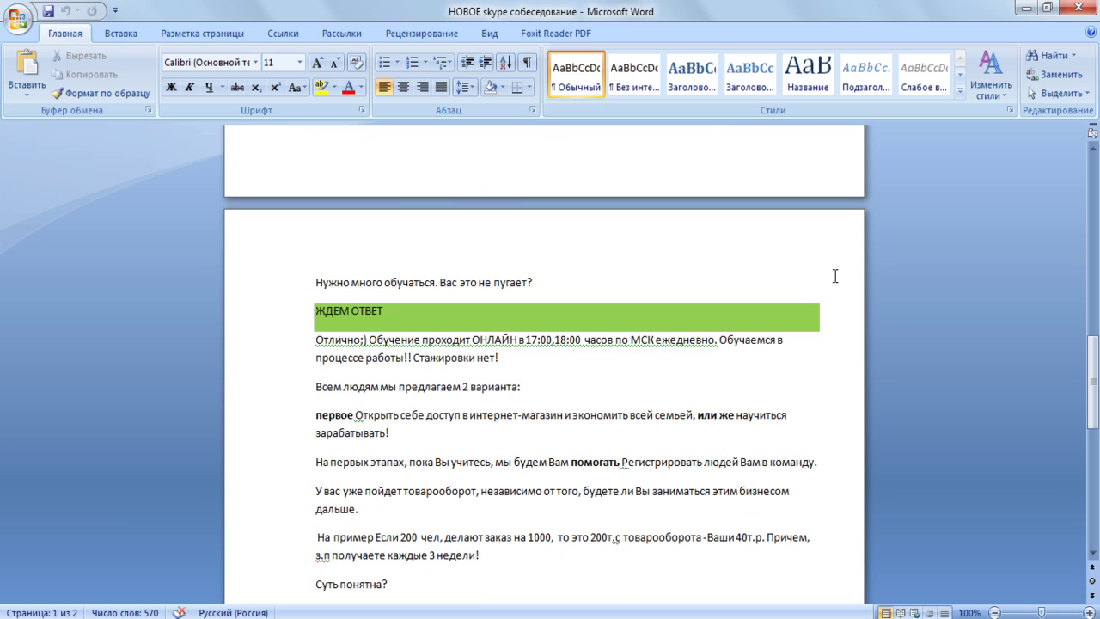
pyautogui.scroll(-1, 834, 276)
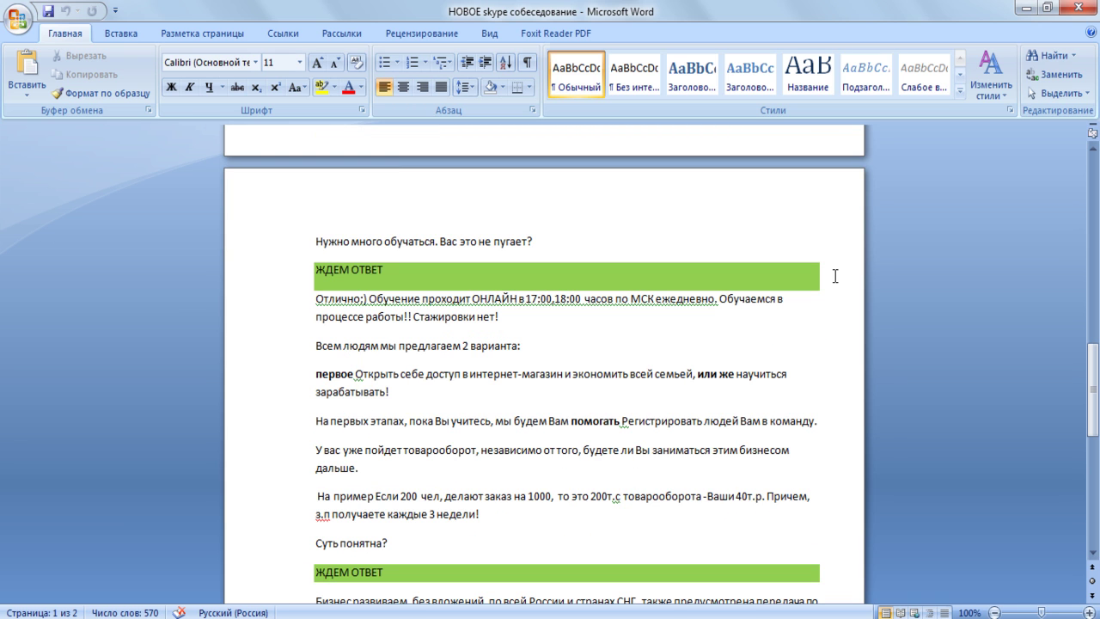
pyautogui.scroll(-1, 834, 276)
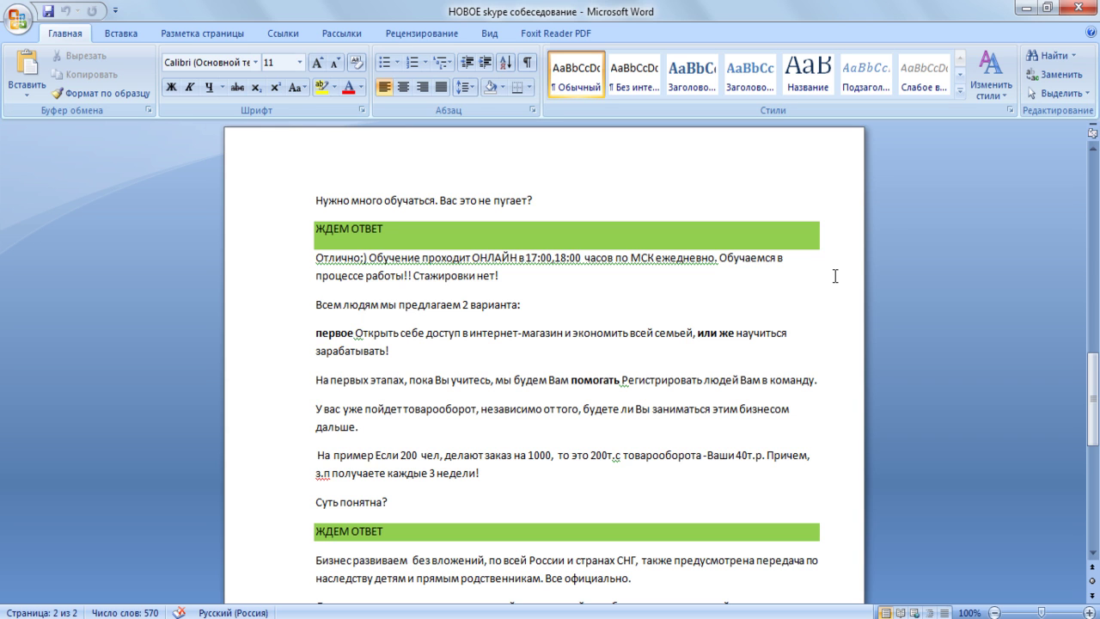
pyautogui.scroll(-1, 834, 276)
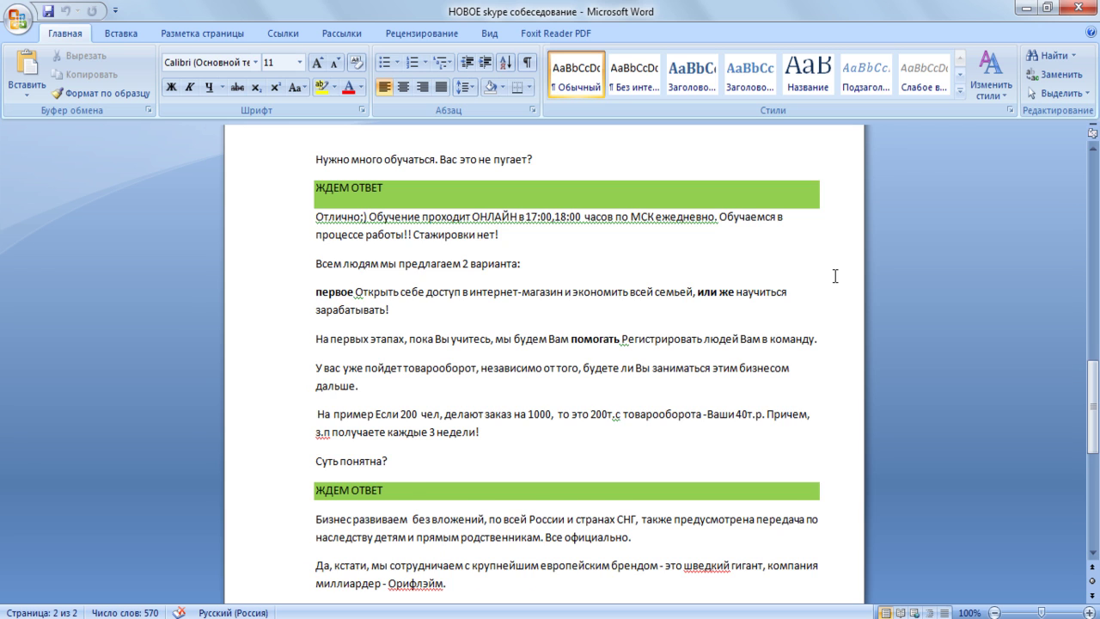
pyautogui.scroll(-1, 835, 276)
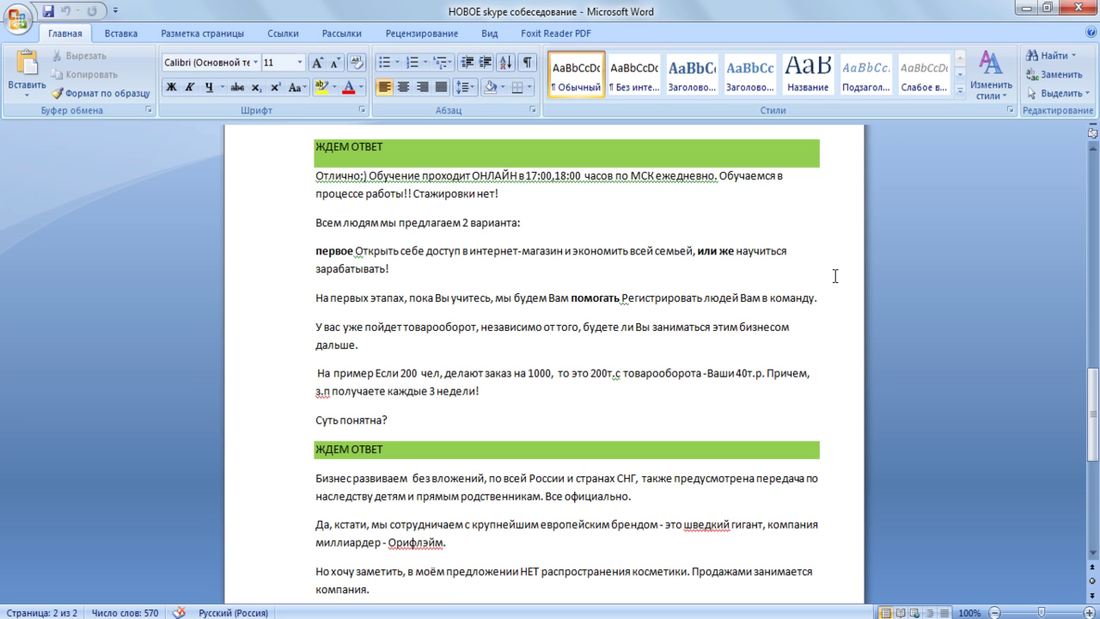
pyautogui.scroll(-1, 834, 276)
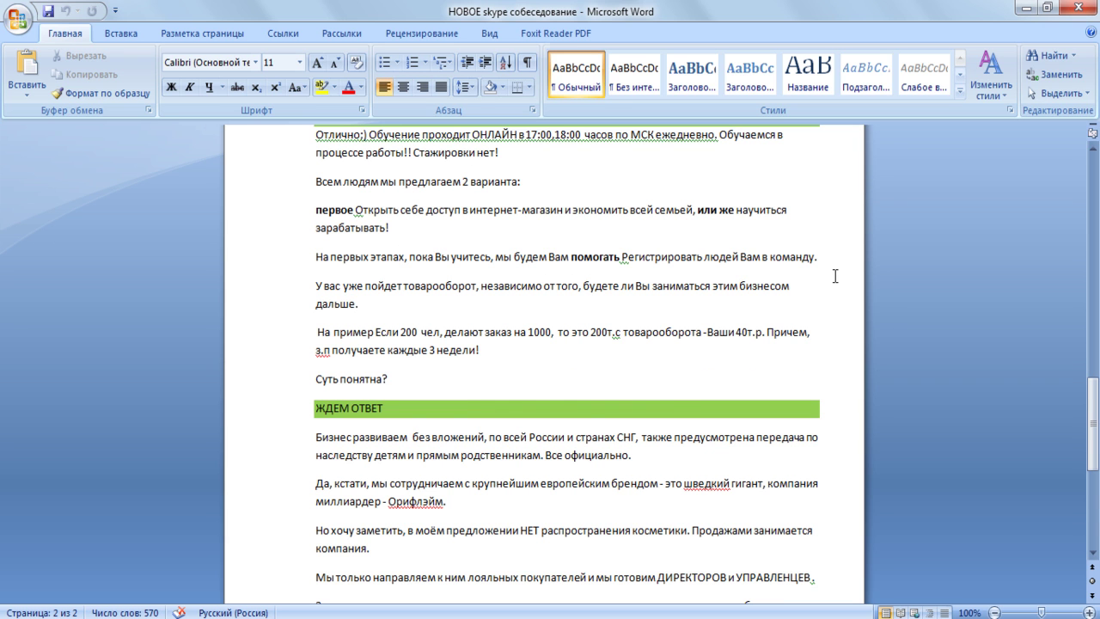
pyautogui.scroll(-1, 835, 276)
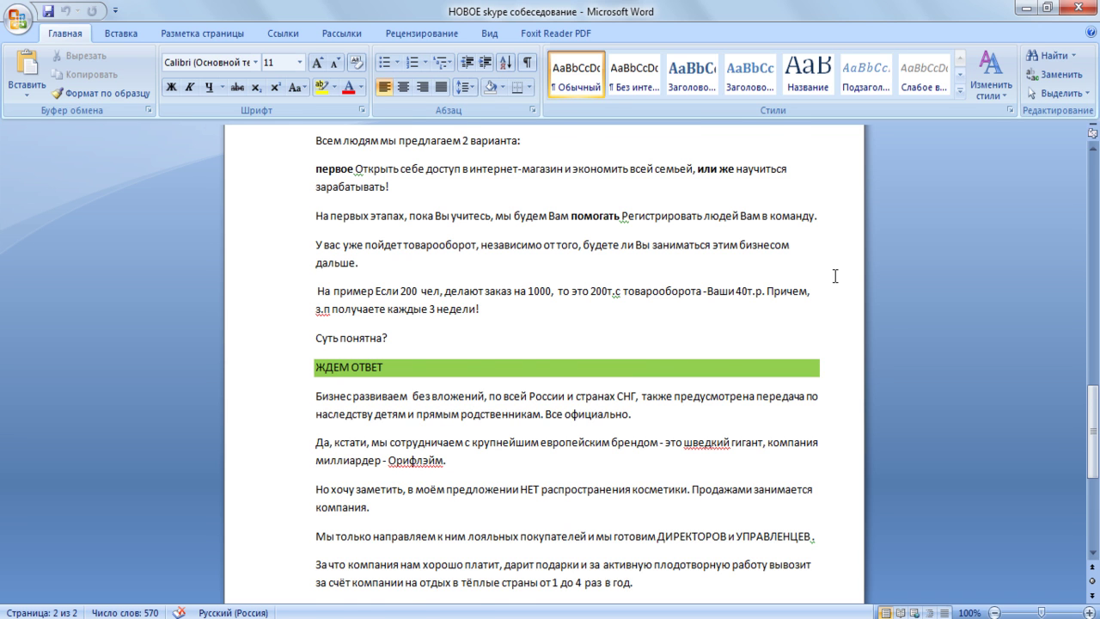
pyautogui.scroll(-1, 834, 276)
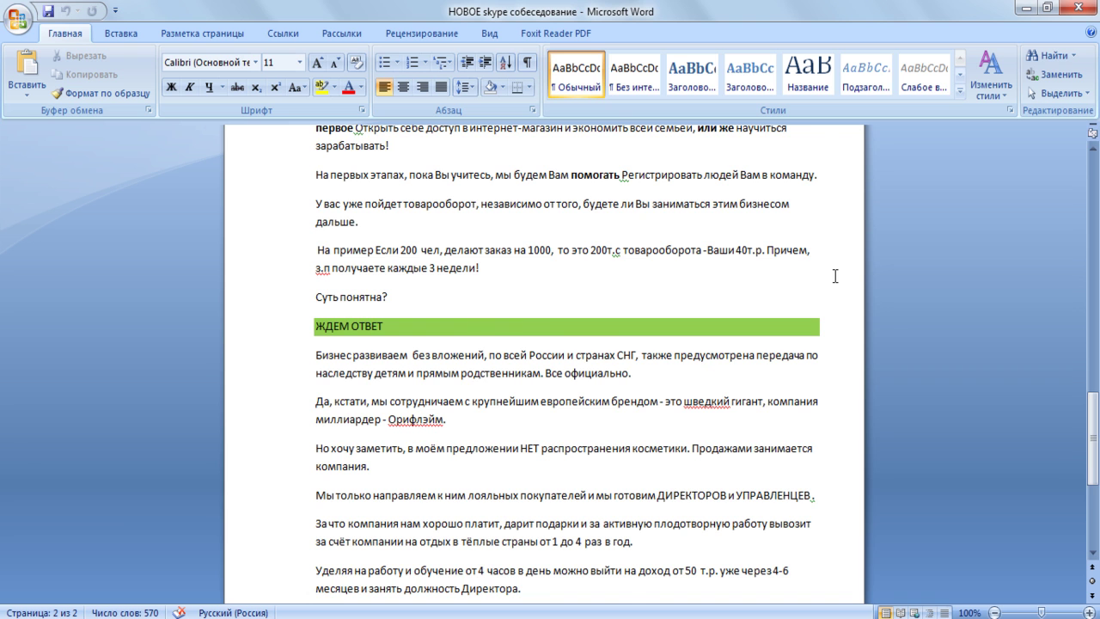
pyautogui.scroll(-1, 834, 276)
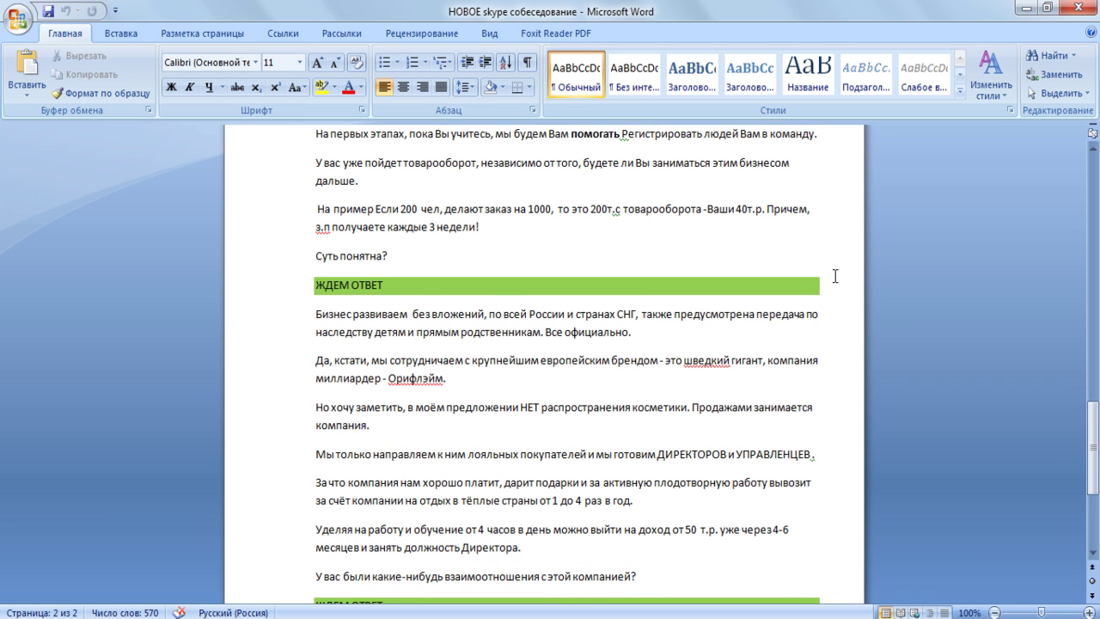
pyautogui.scroll(-1, 835, 276)
pyautogui.scroll(-1, 834, 276)
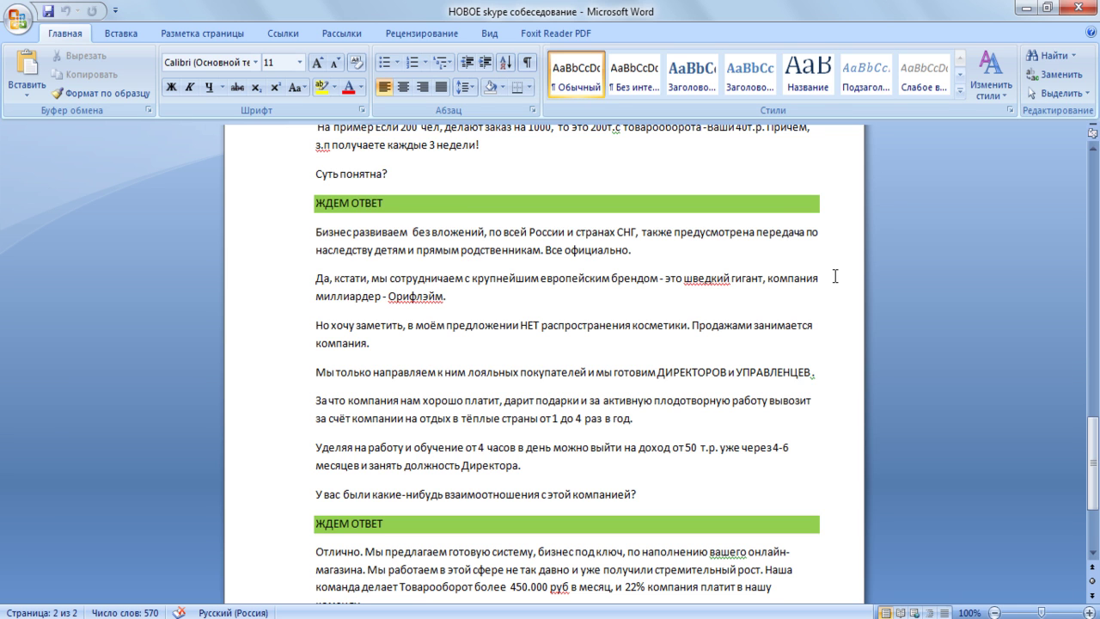
pyautogui.scroll(-1, 835, 276)
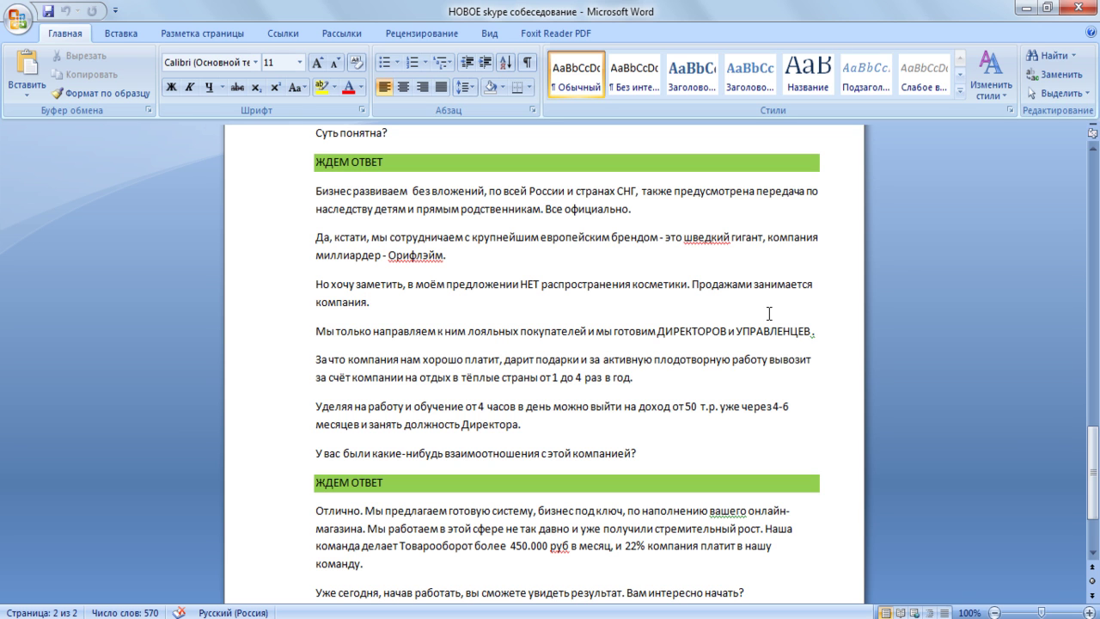
pyautogui.scroll(-1, 769, 313)
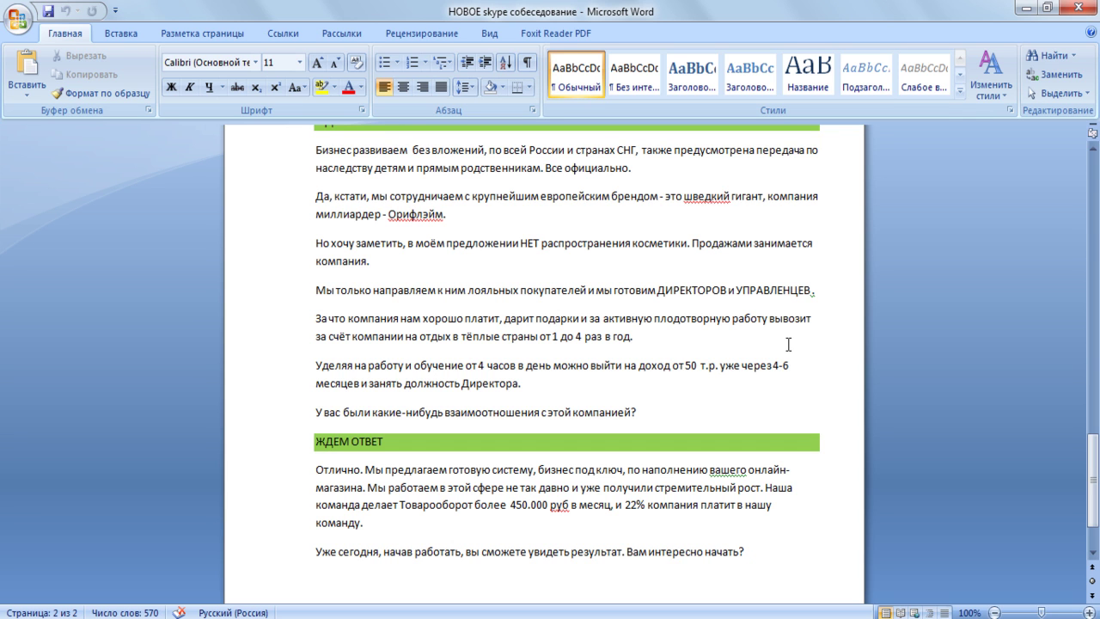
pyautogui.scroll(-1, 788, 344)
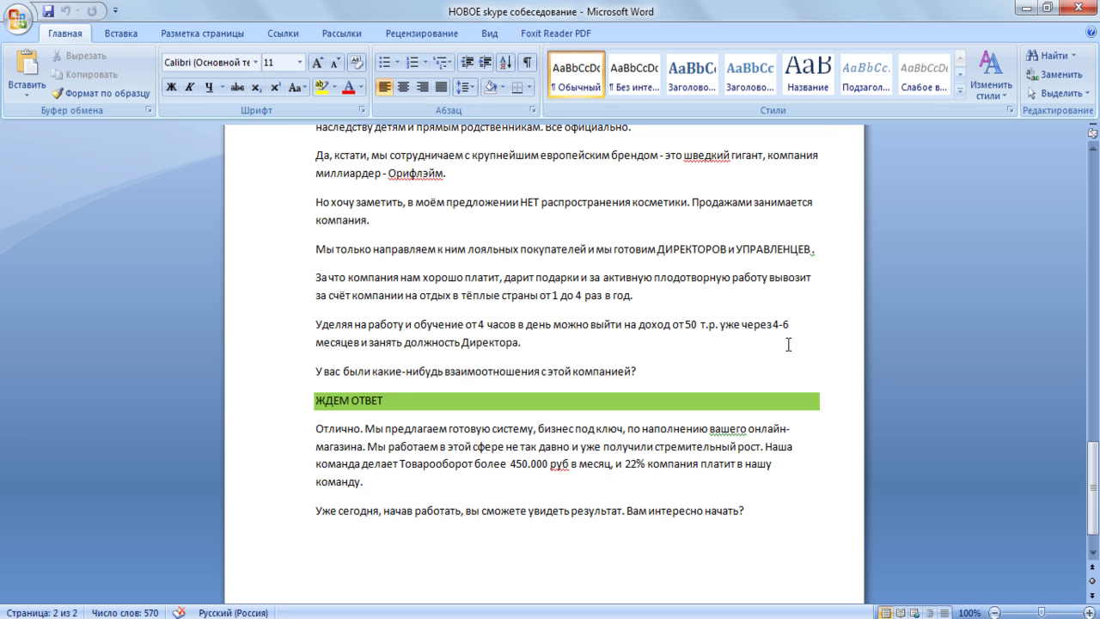
pyautogui.scroll(-1, 788, 344)
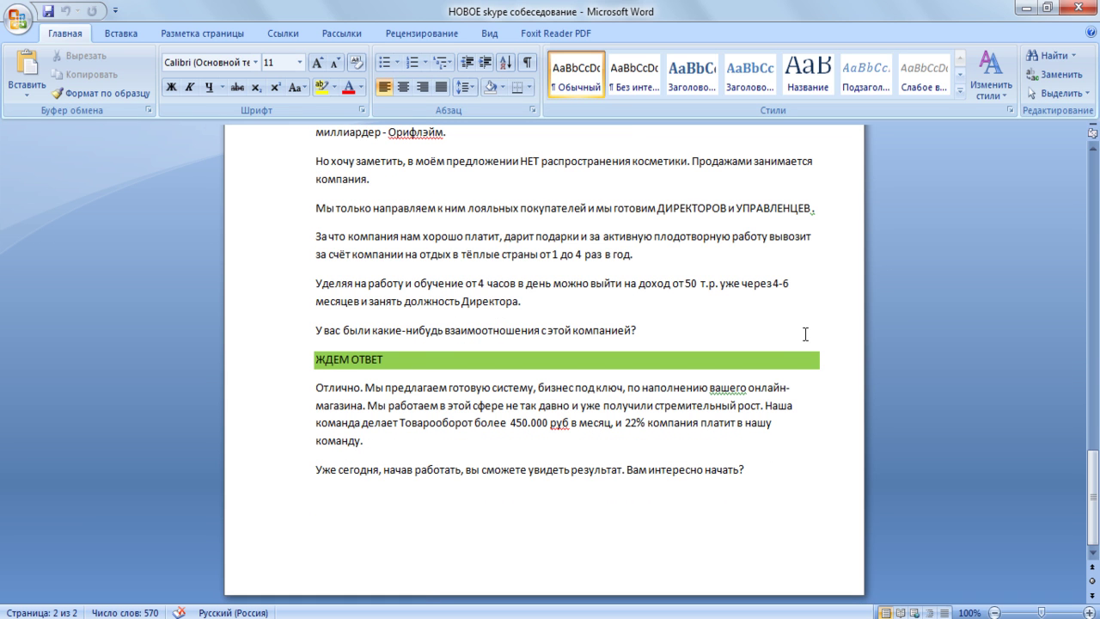
pyautogui.scroll(-1, 805, 333)
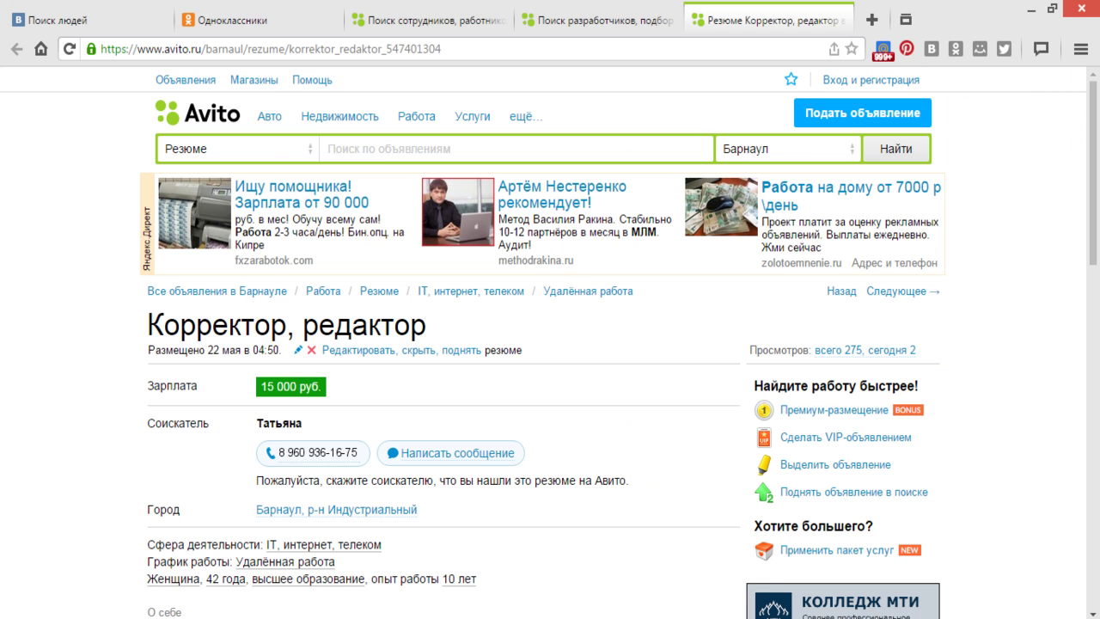
pyautogui.click(257, 20)
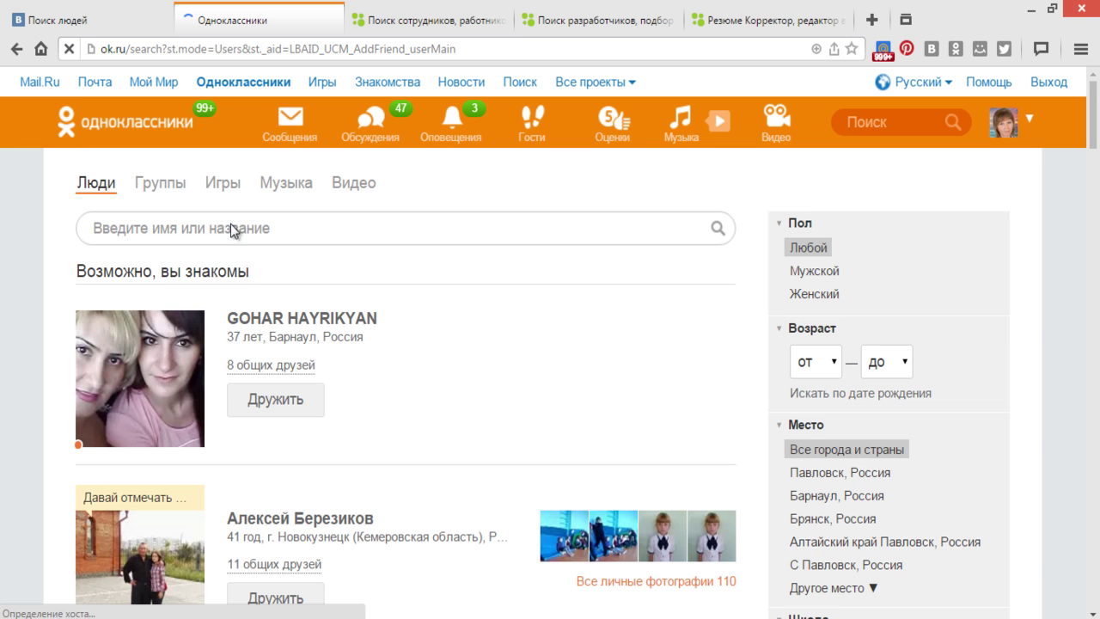
# - Search Odnoklassniki people for 'Татьяна $' and filter the results to Барнаул, Россия
pyautogui.click(233, 228)
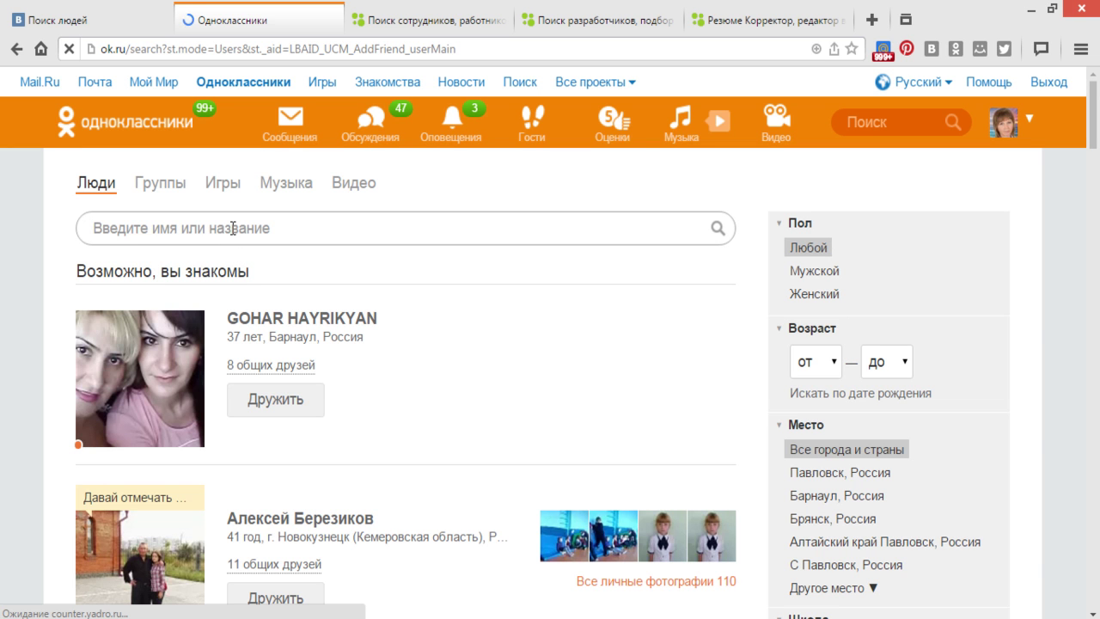
pyautogui.write('Т')
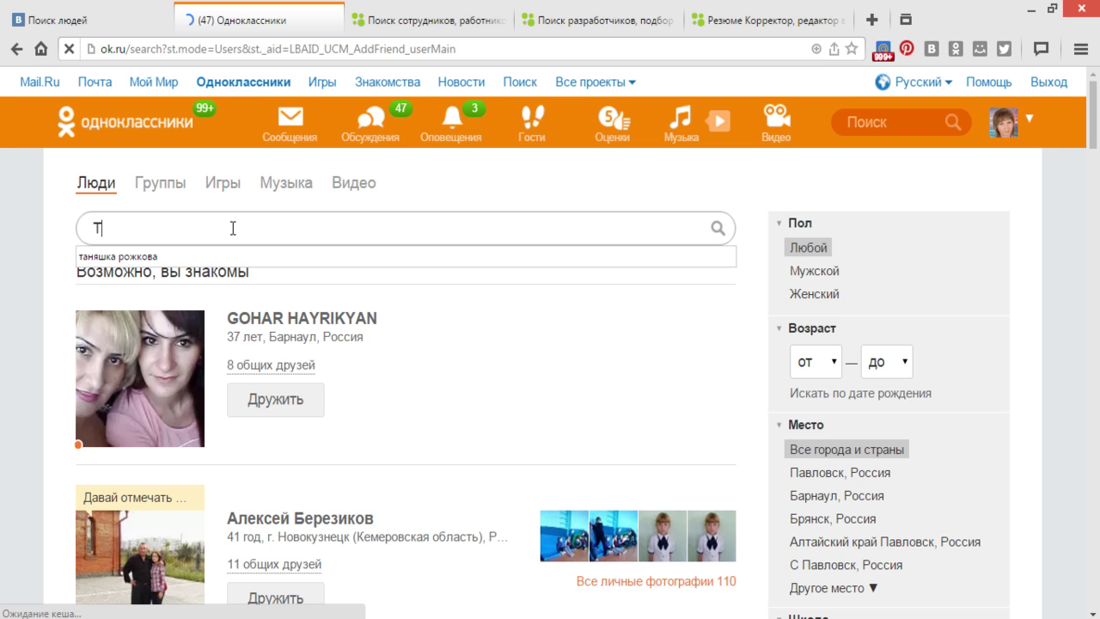
pyautogui.write('а')
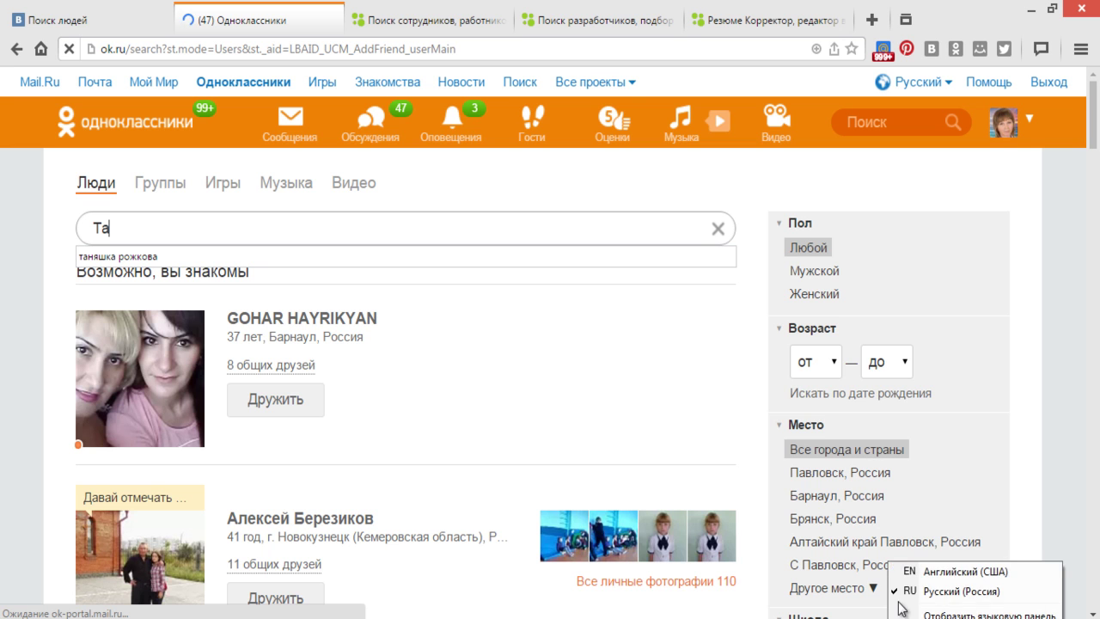
pyautogui.click(904, 571)
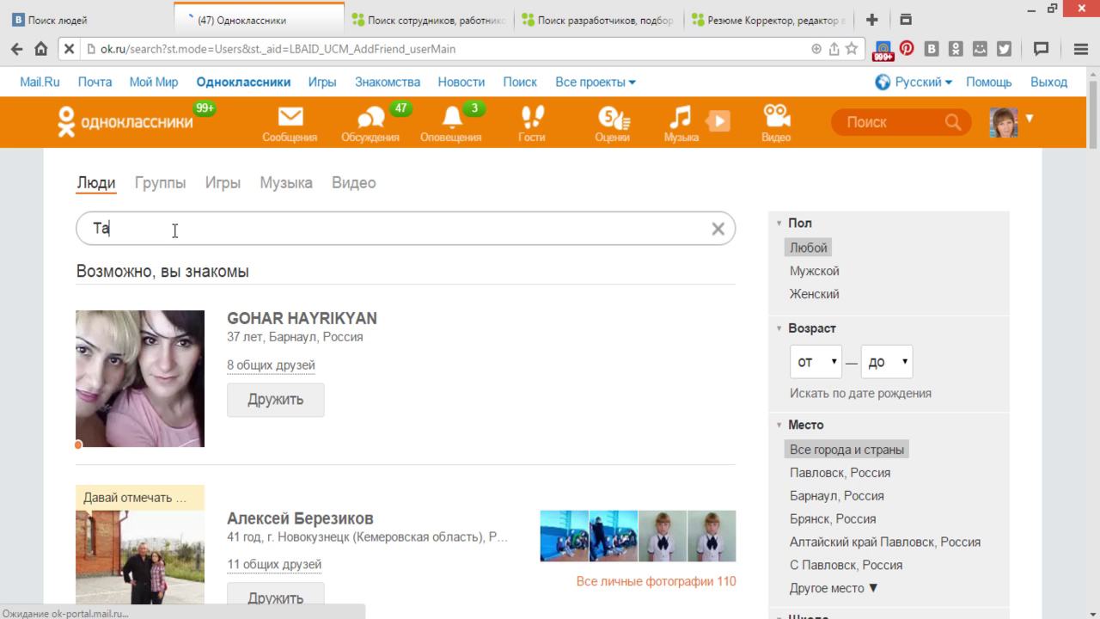
pyautogui.write('тья')
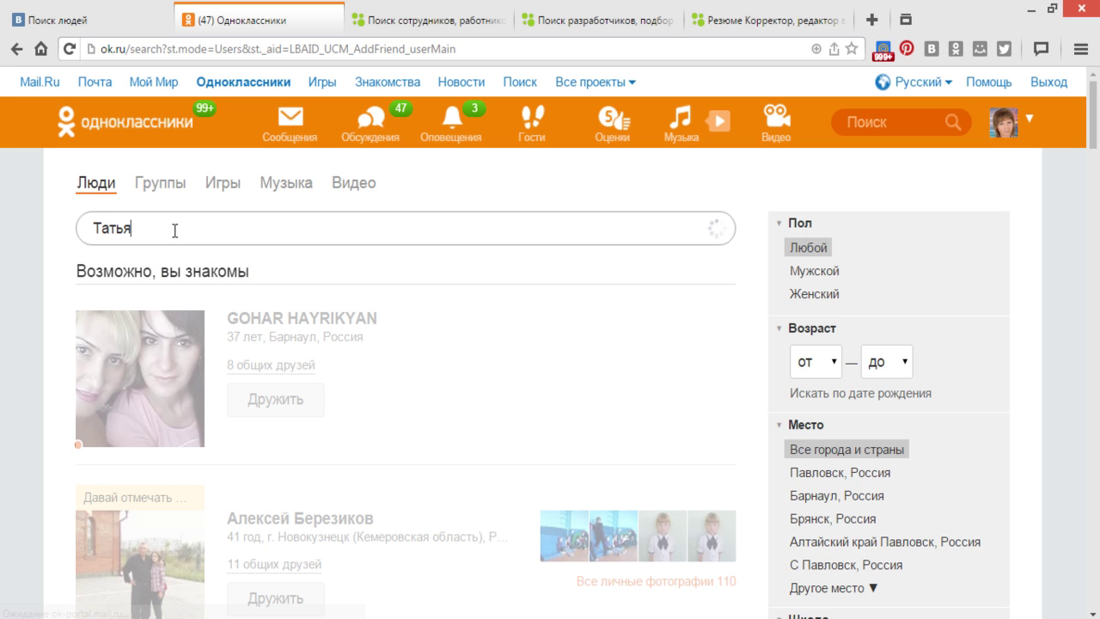
pyautogui.write('нап')
pyautogui.write('yf')
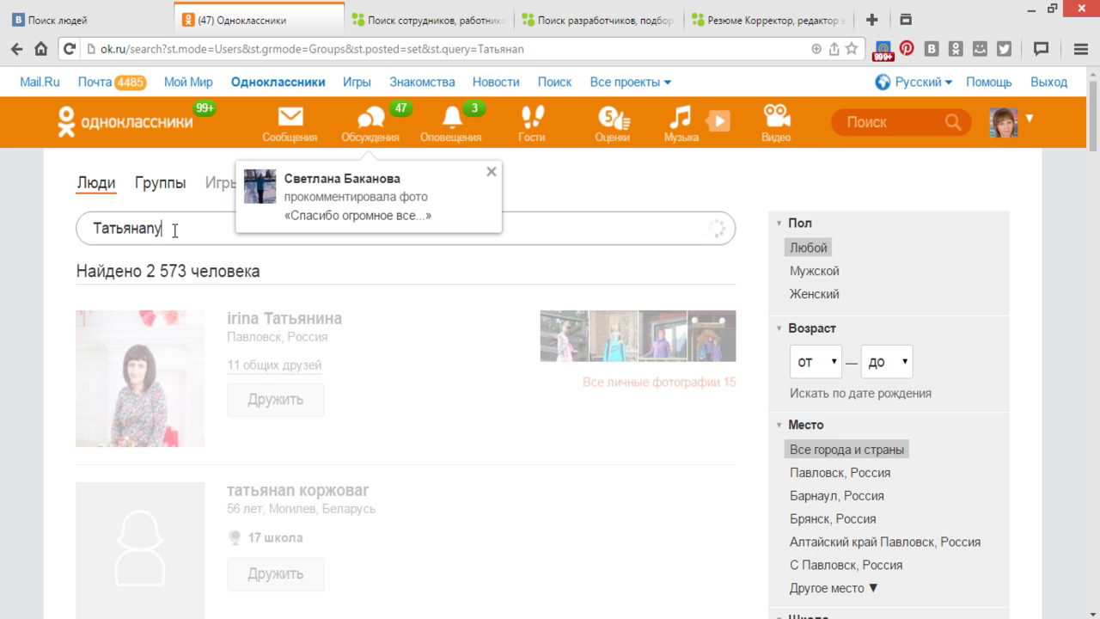
pyautogui.press('BackSpace')
pyautogui.press('BackSpace')
pyautogui.press('BackSpace')
pyautogui.write('$')
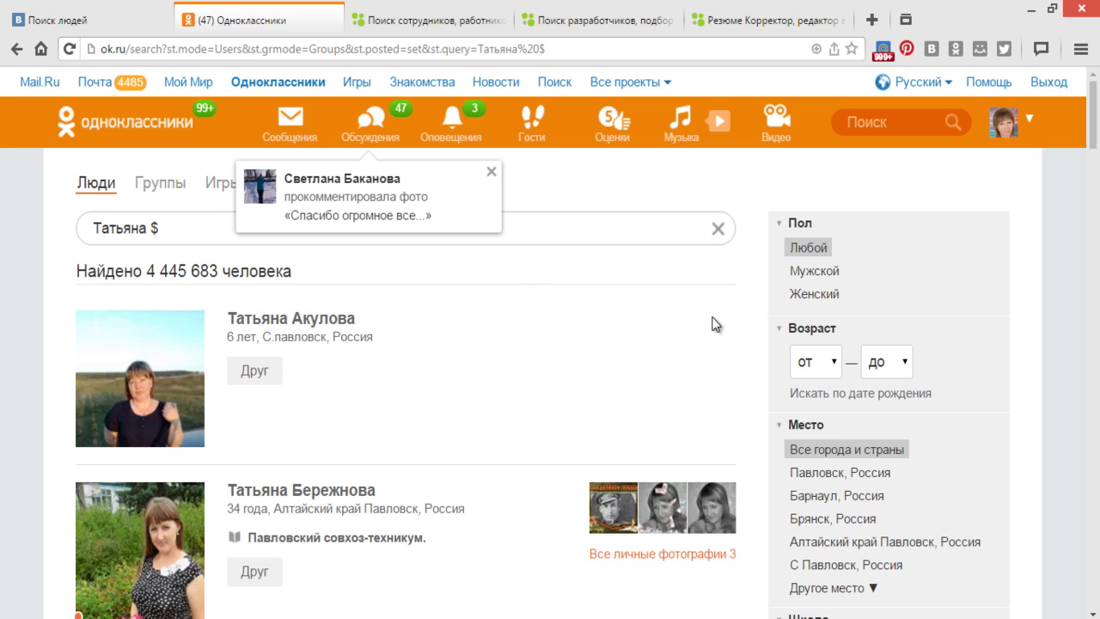
pyautogui.click(822, 508)
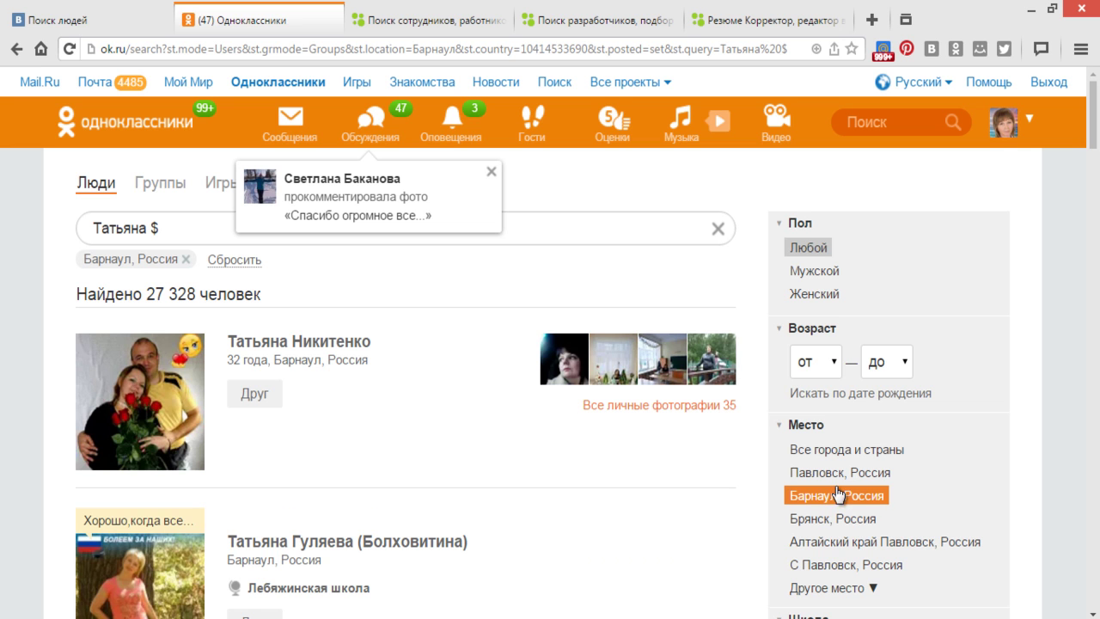
# - Set the age filter range to 43–43 years
pyautogui.click(844, 395)
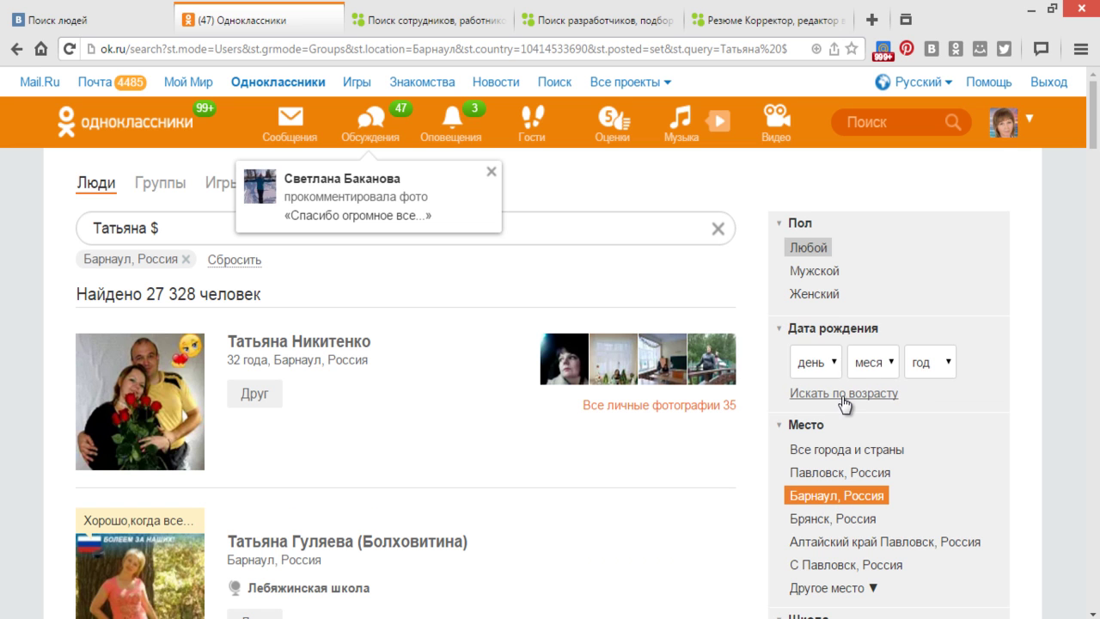
pyautogui.click(833, 362)
pyautogui.click(845, 394)
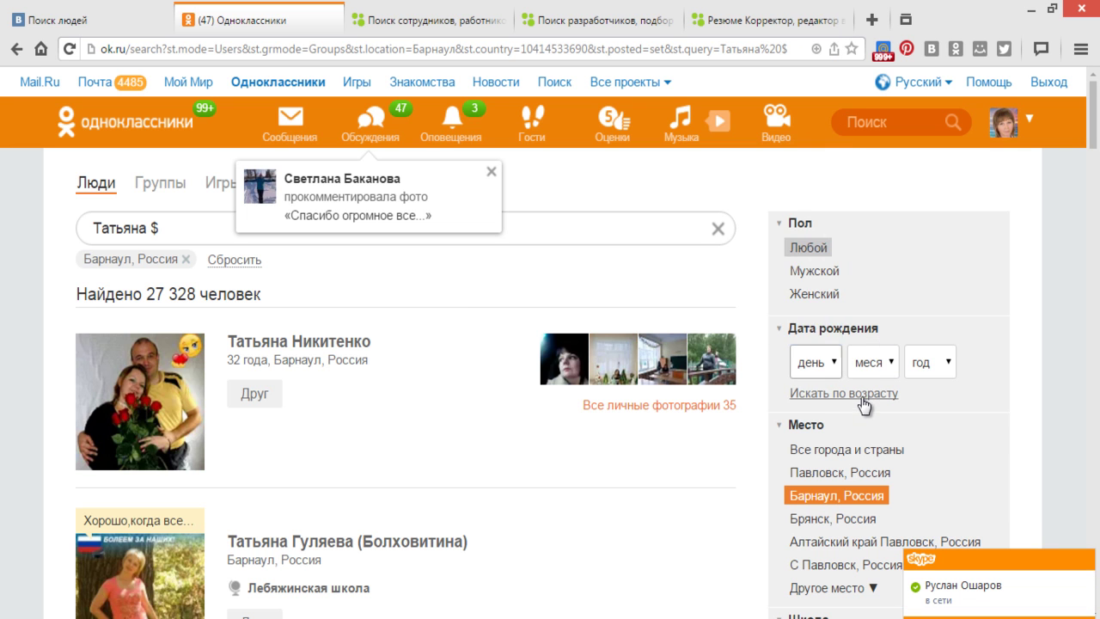
pyautogui.click(832, 363)
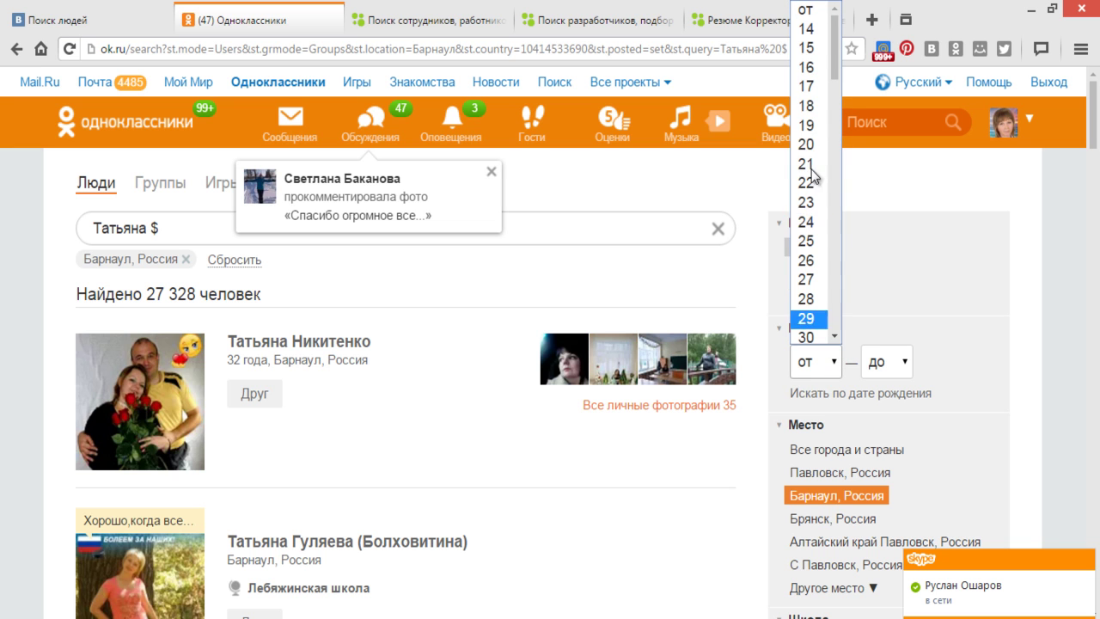
pyautogui.scroll(-3, 804, 257)
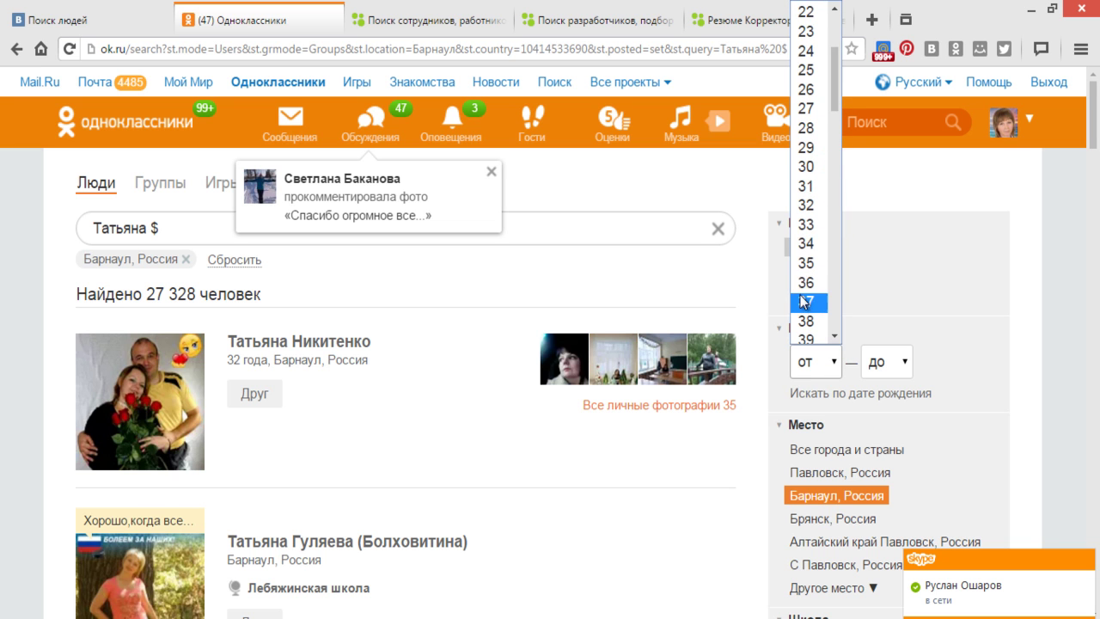
pyautogui.scroll(-3, 804, 284)
pyautogui.click(806, 247)
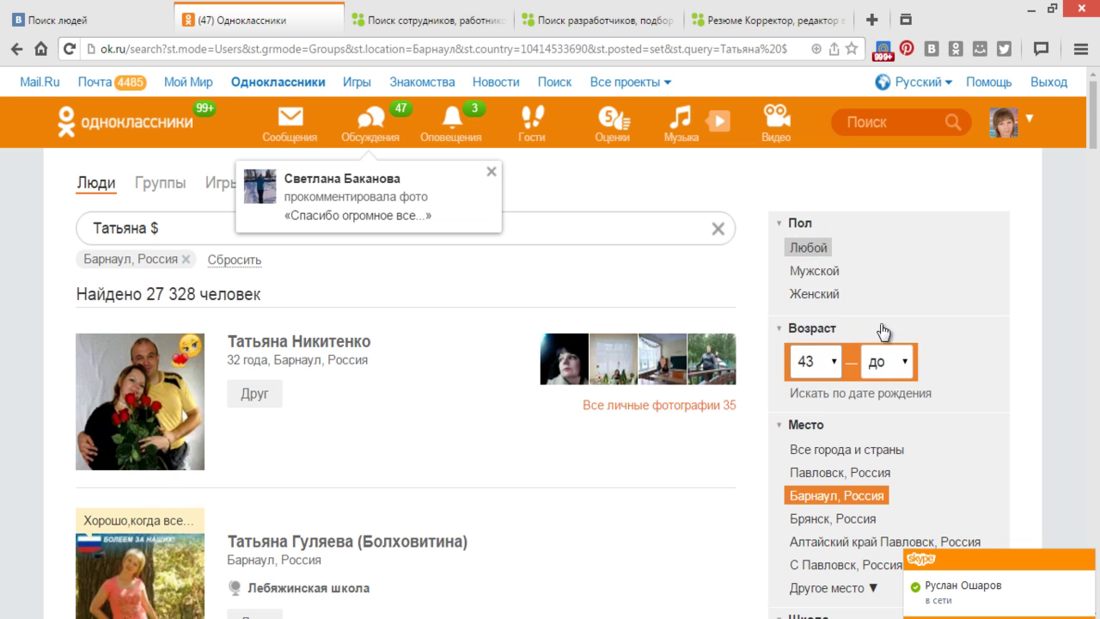
pyautogui.click(903, 361)
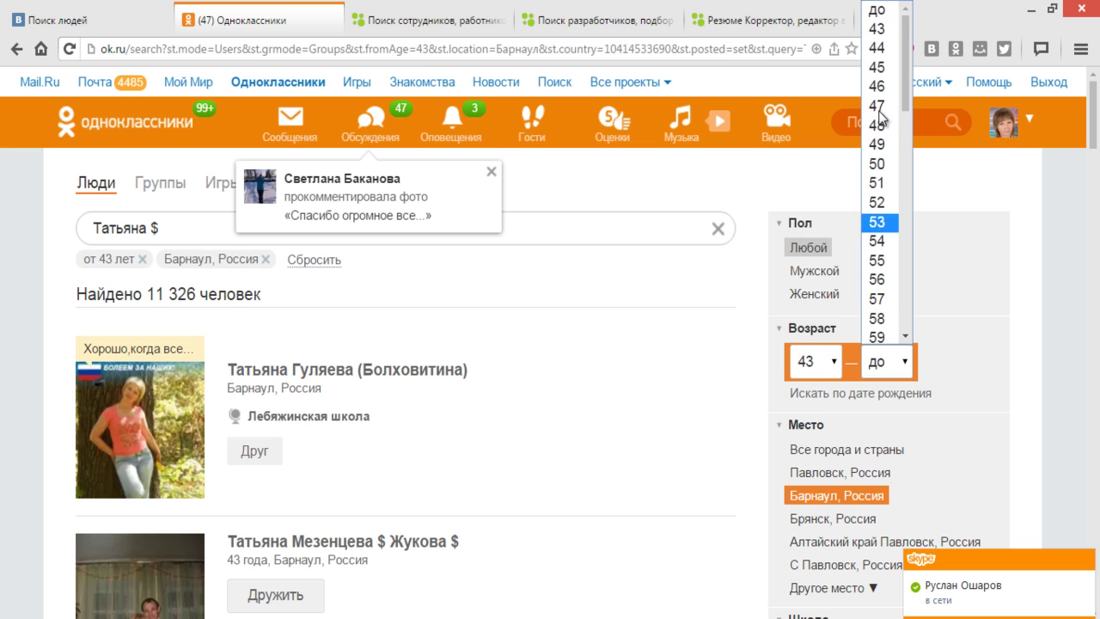
pyautogui.click(876, 30)
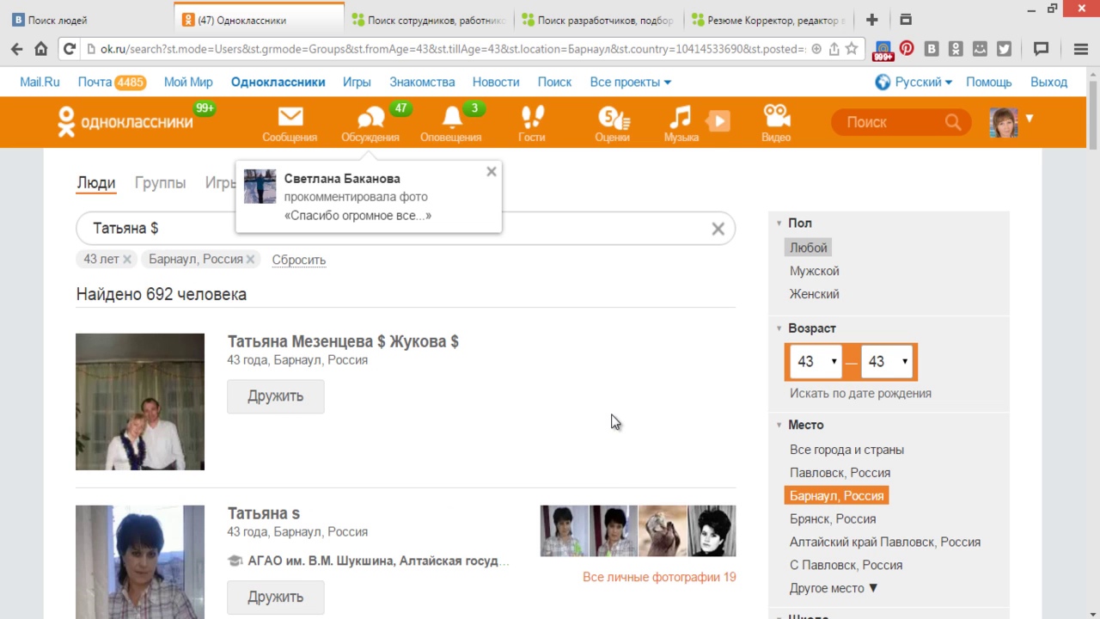
# - Restrict results to women, then switch to birth-date filtering and open the day list
pyautogui.scroll(-1, 661, 442)
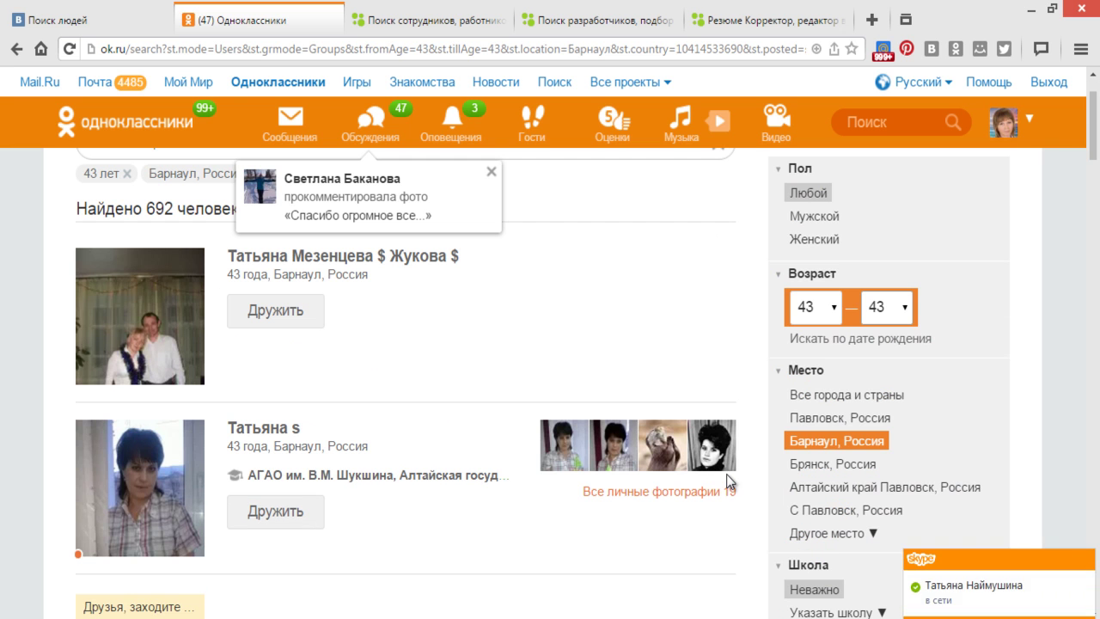
pyautogui.click(820, 245)
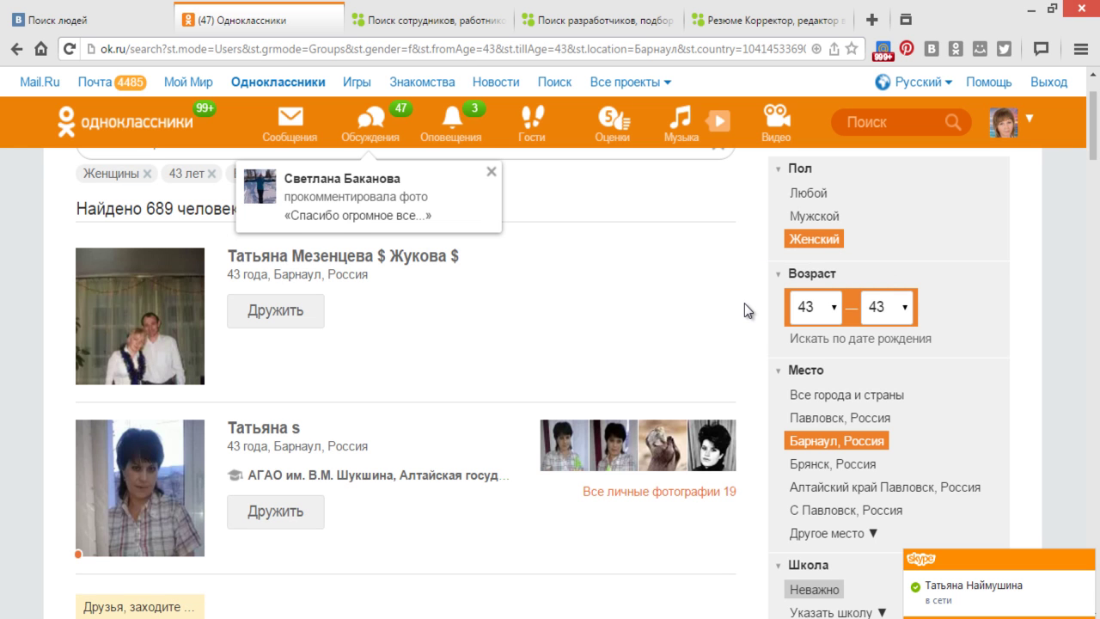
pyautogui.scroll(-2, 744, 303)
pyautogui.scroll(3, 744, 303)
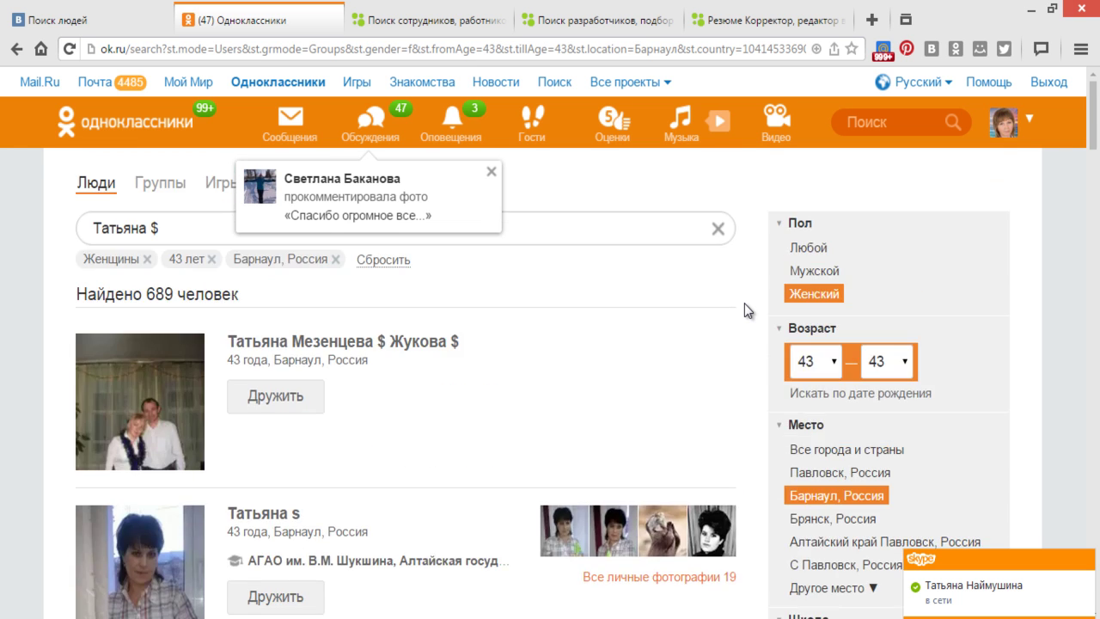
pyautogui.click(833, 396)
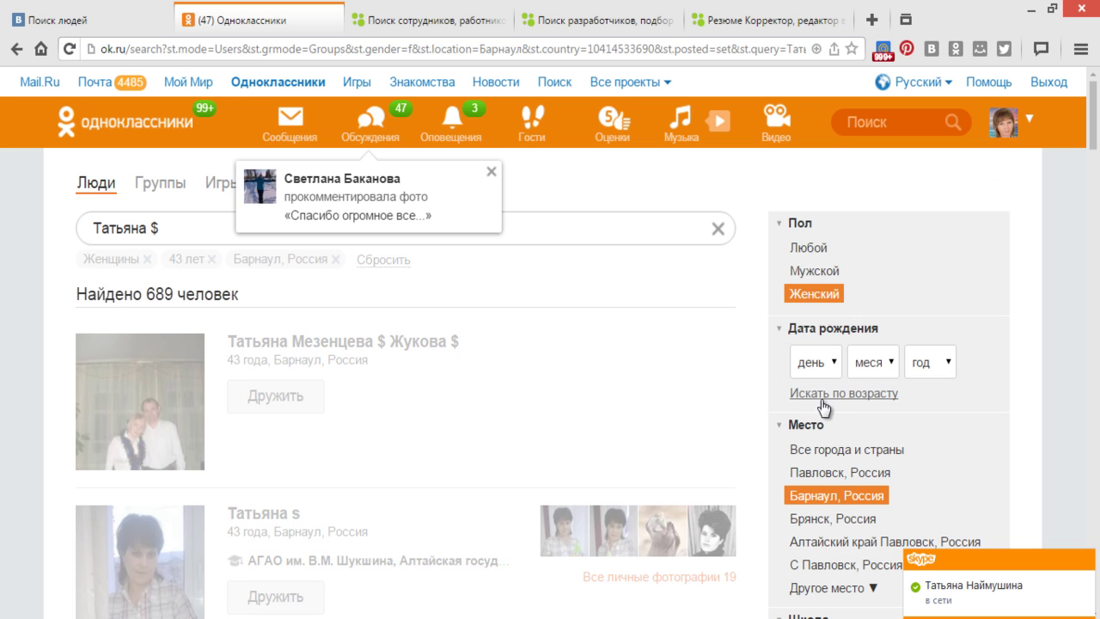
pyautogui.click(830, 365)
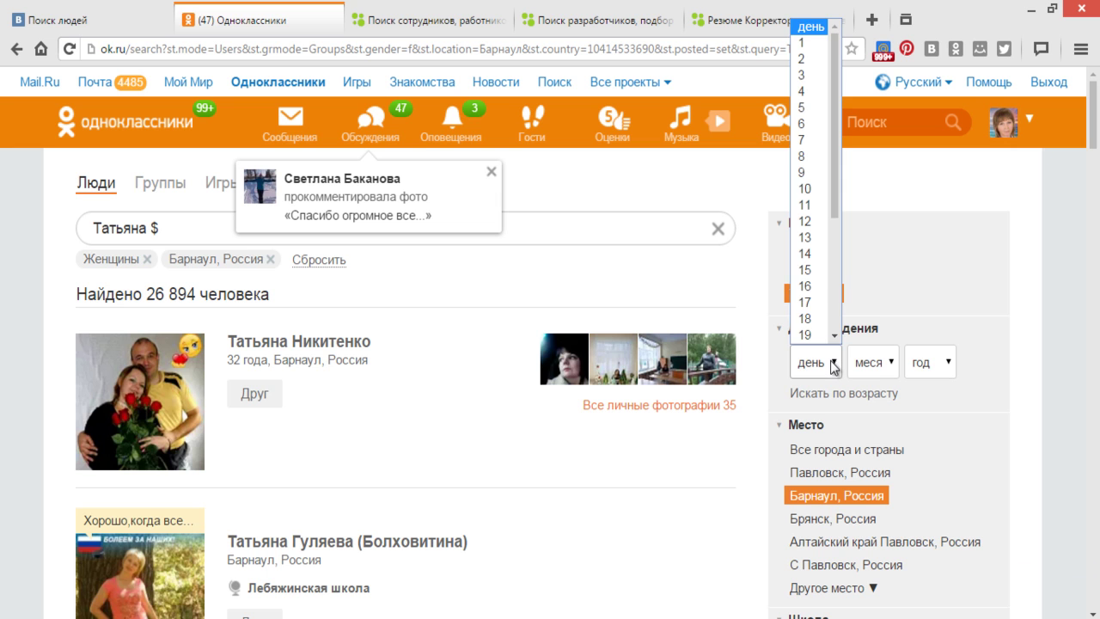
pyautogui.scroll(-4, 832, 365)
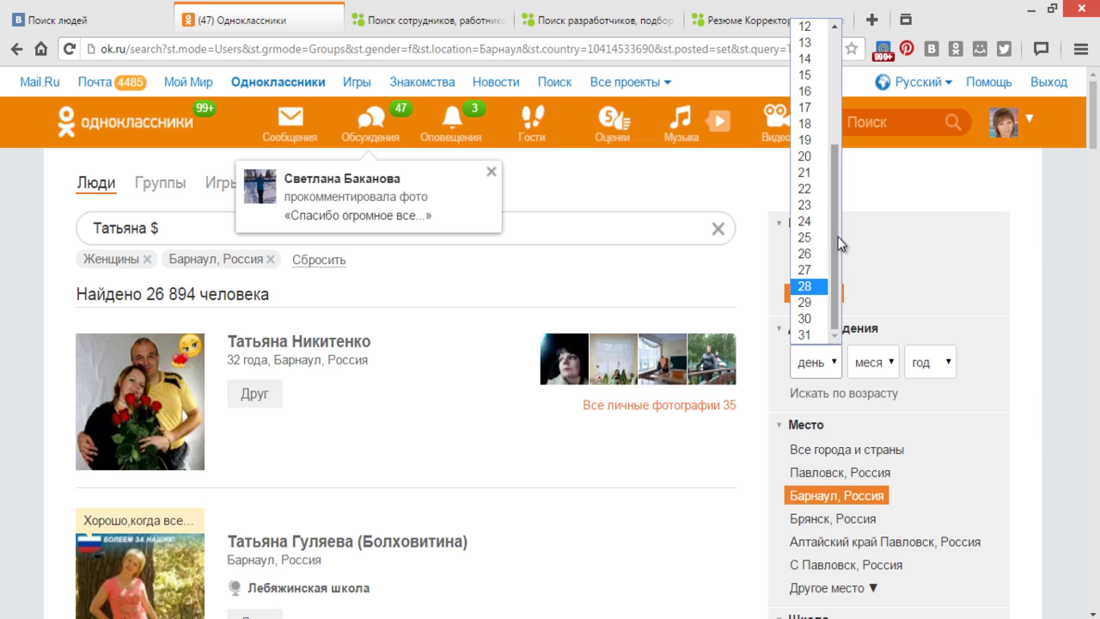
# - Append 43 to the 'Татьяна $' query and send a friend request to the second woman listed
pyautogui.click(172, 229)
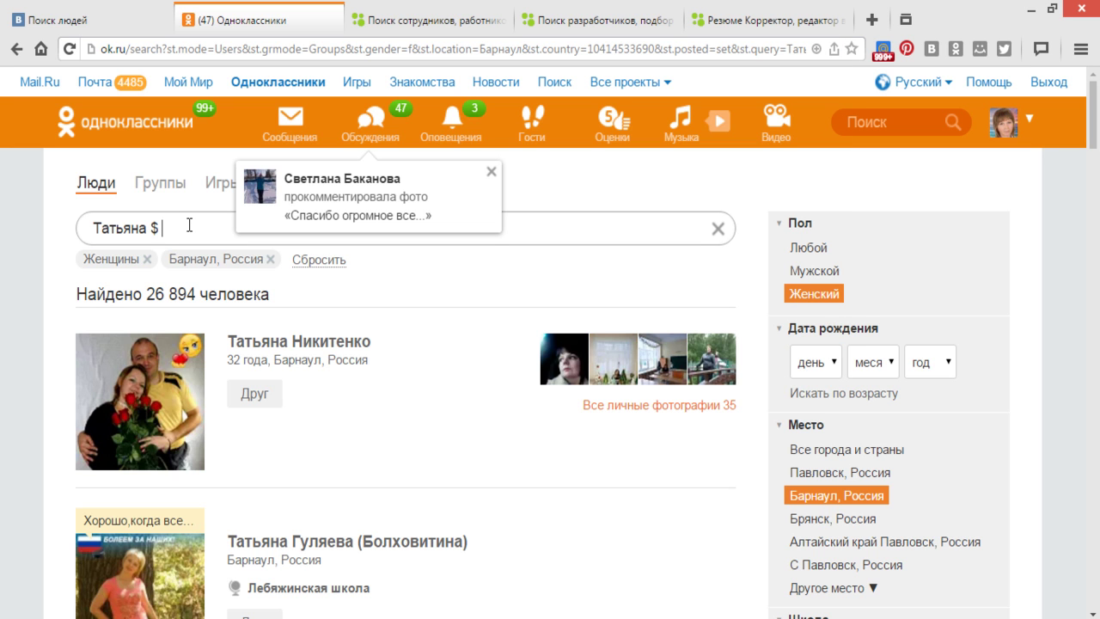
pyautogui.write('43')
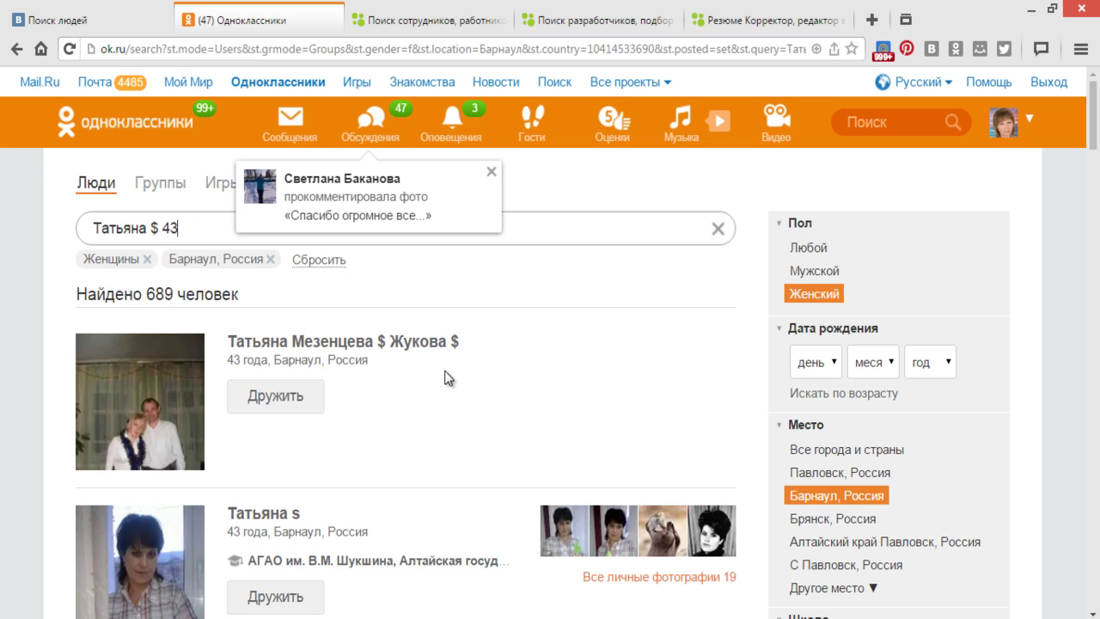
pyautogui.scroll(-3, 446, 377)
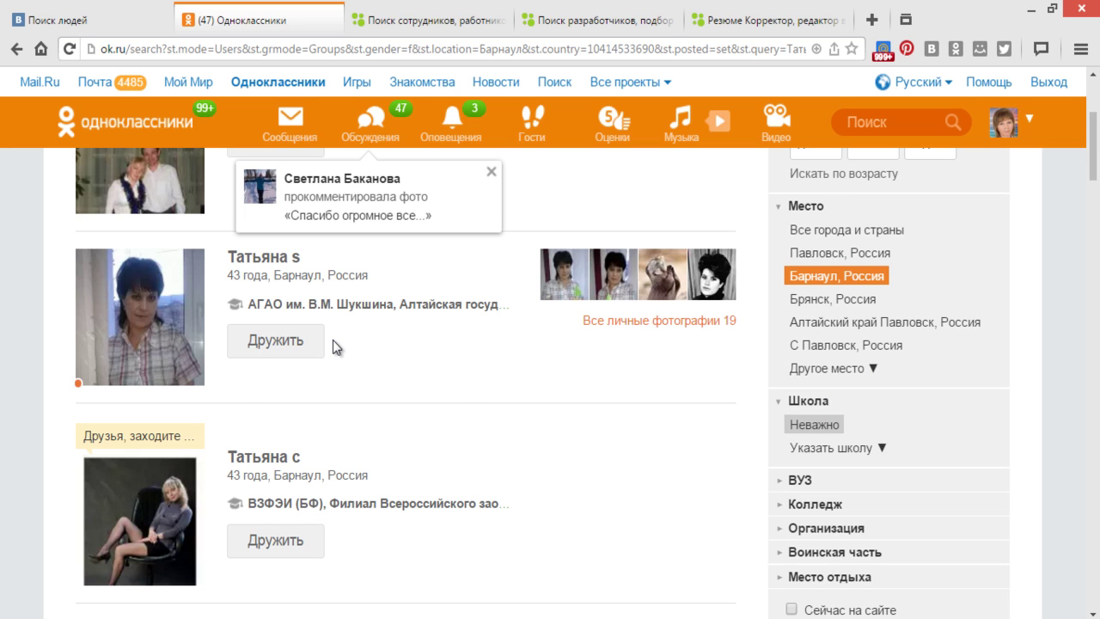
pyautogui.click(275, 345)
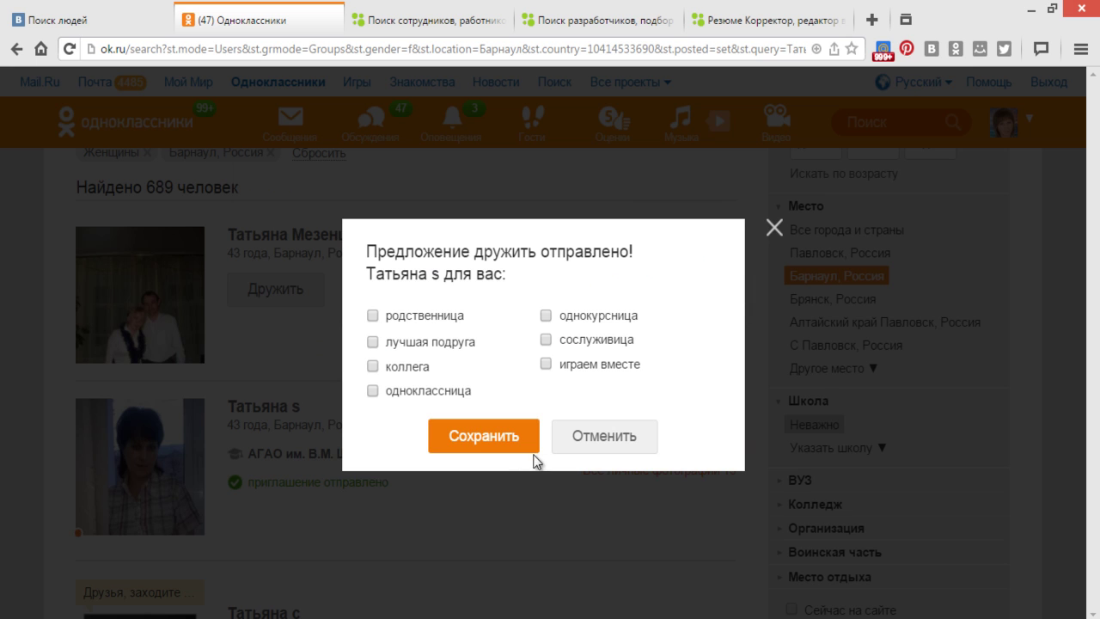
pyautogui.click(473, 435)
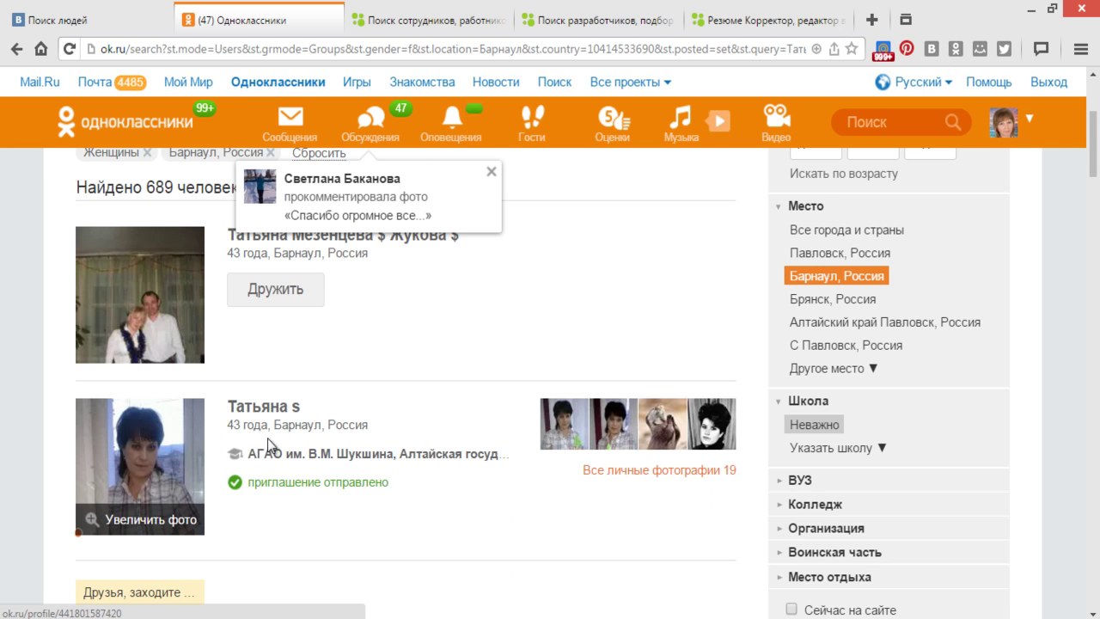
# - Open the Барнаул woman's Odnoklassniki profile, start a message to her, and focus the empty message box
pyautogui.click(269, 412)
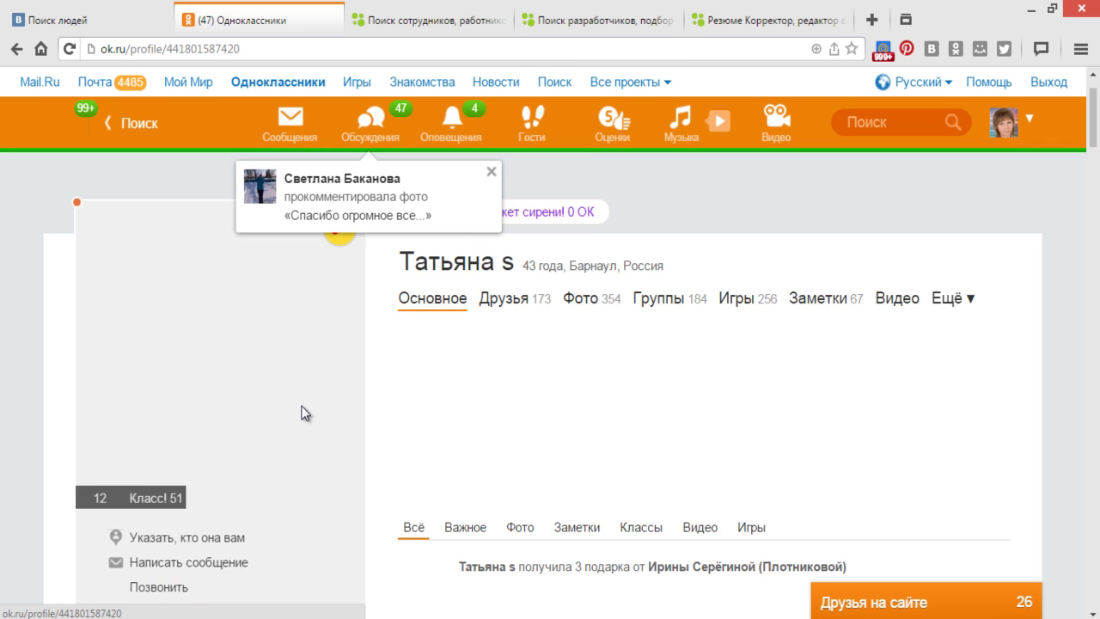
pyautogui.moveTo(372, 494)
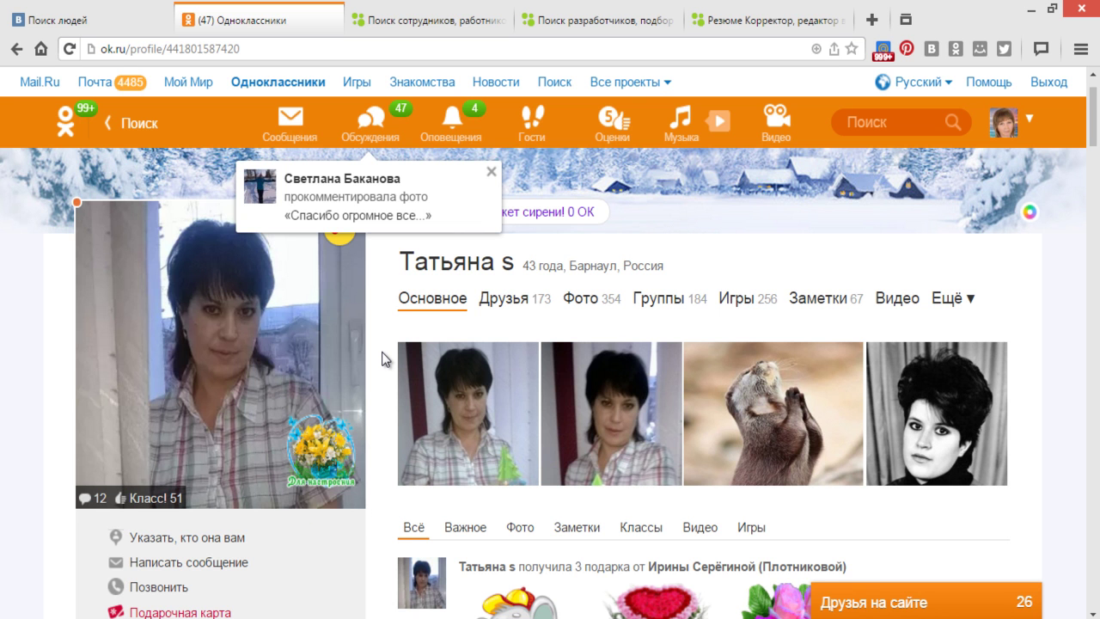
pyautogui.scroll(-2, 382, 352)
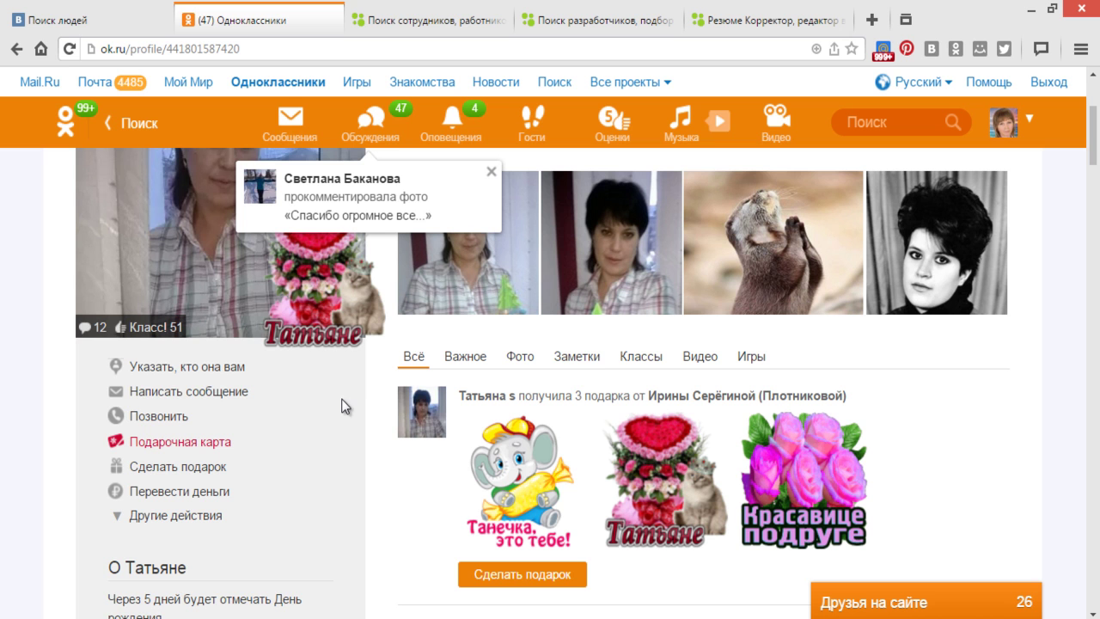
pyautogui.click(229, 394)
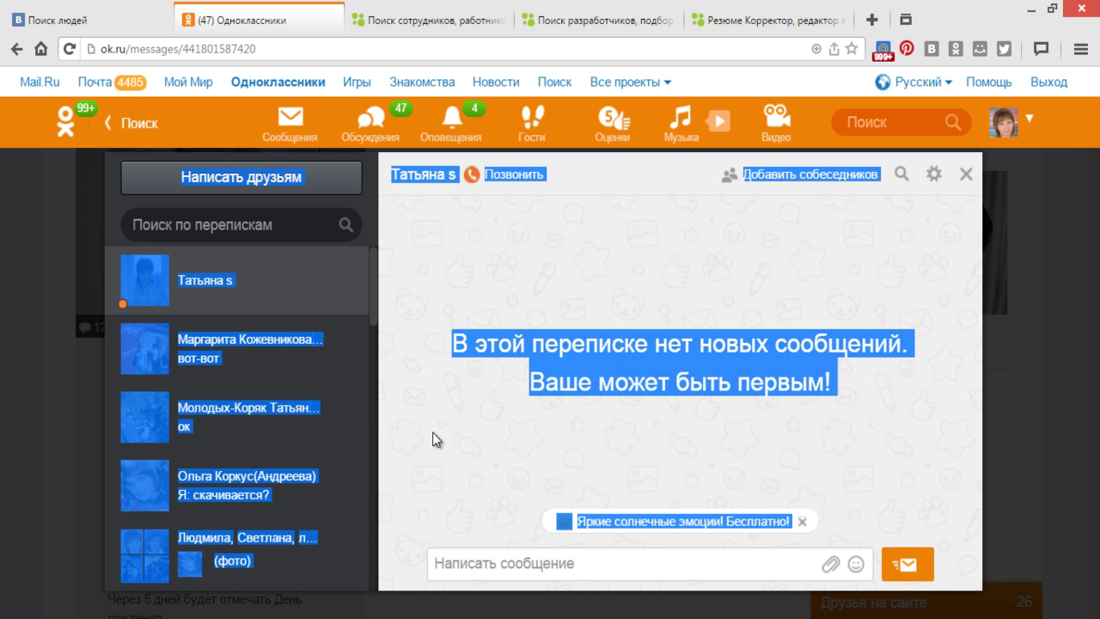
pyautogui.click(459, 563)
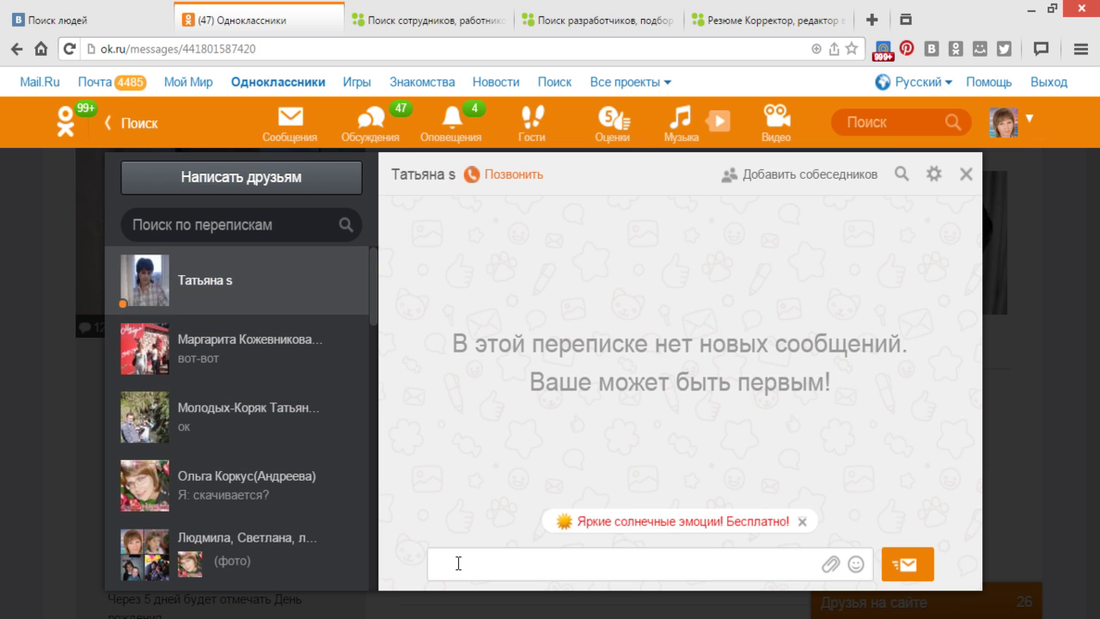
# - Open the ORI-START Oriflame registration site from the second speed-dial page in a new tab
pyautogui.click(873, 20)
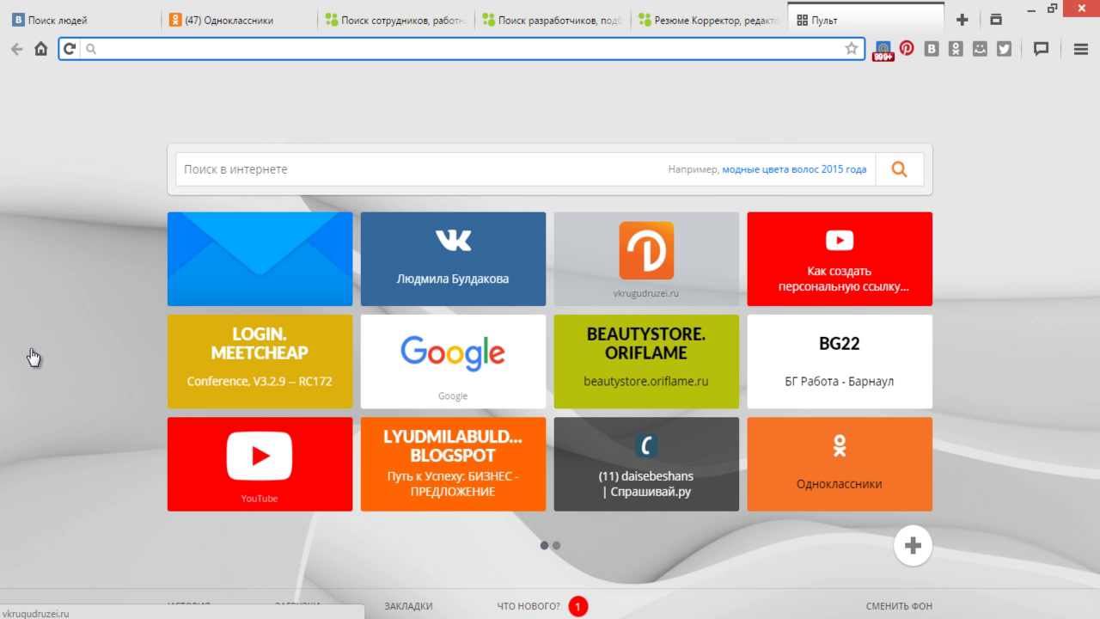
pyautogui.click(32, 343)
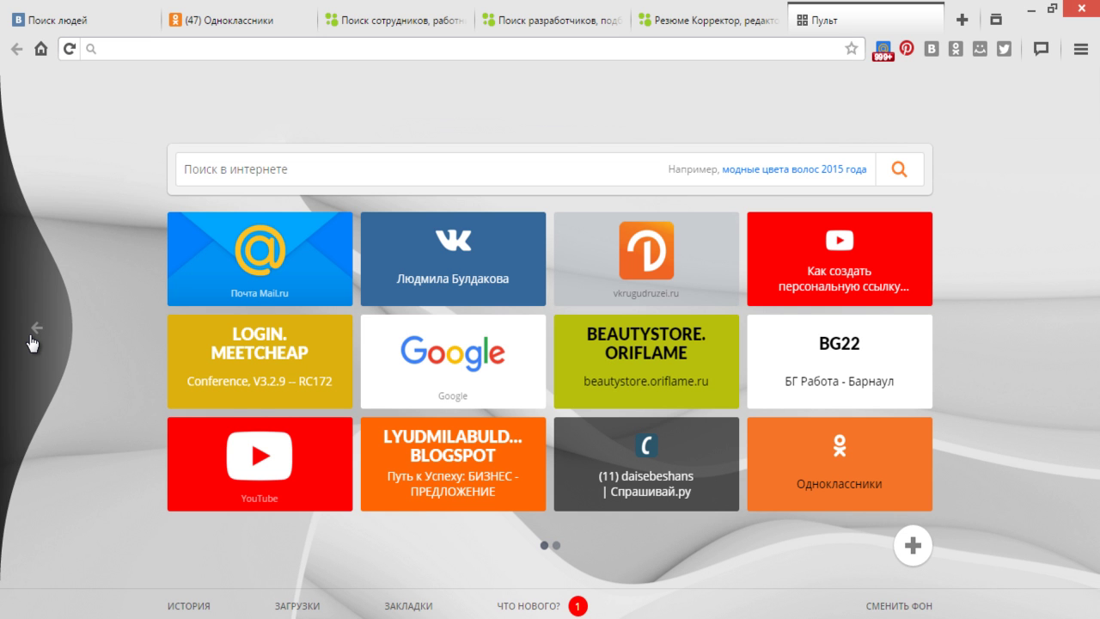
pyautogui.click(32, 335)
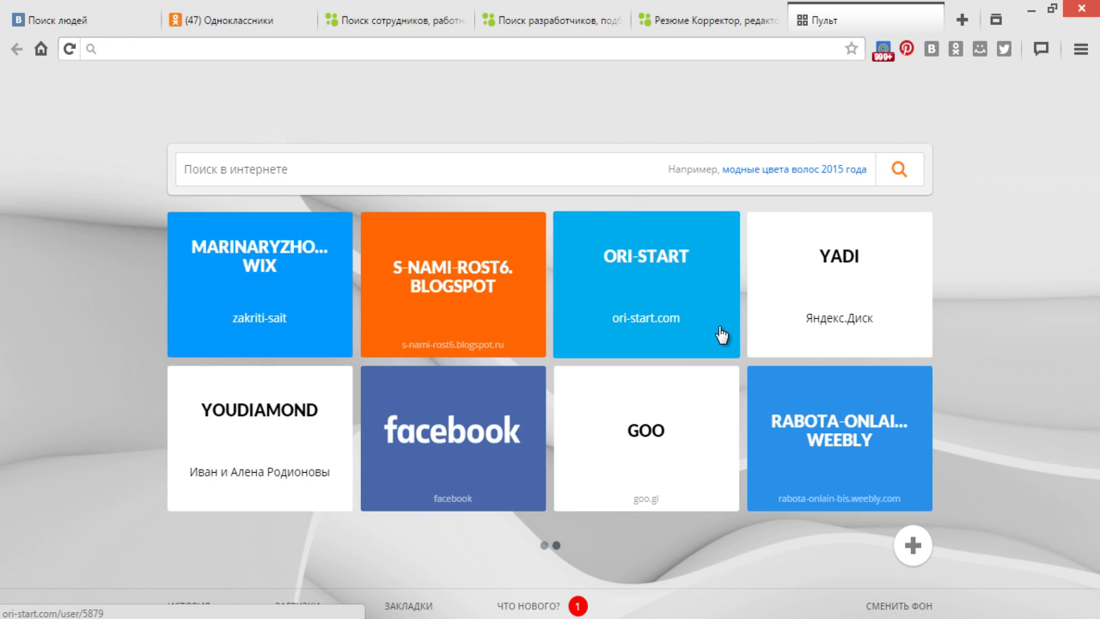
pyautogui.click(662, 298)
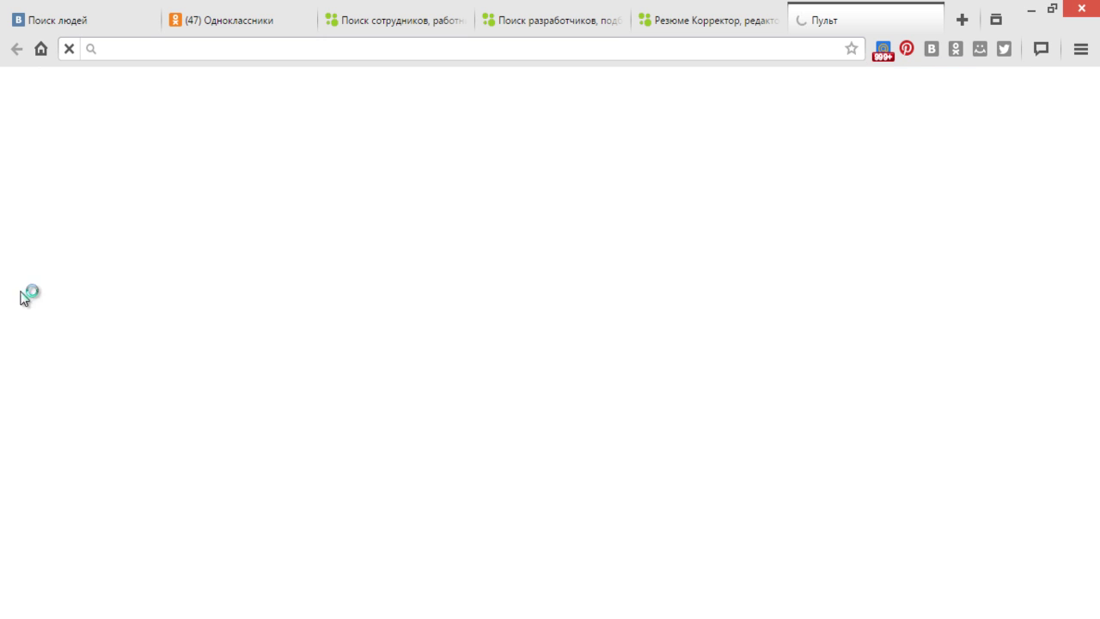
# - Open Odnoklassniki in another tab showing a Павловск woman's profile, then start a fresh tab
pyautogui.click(962, 20)
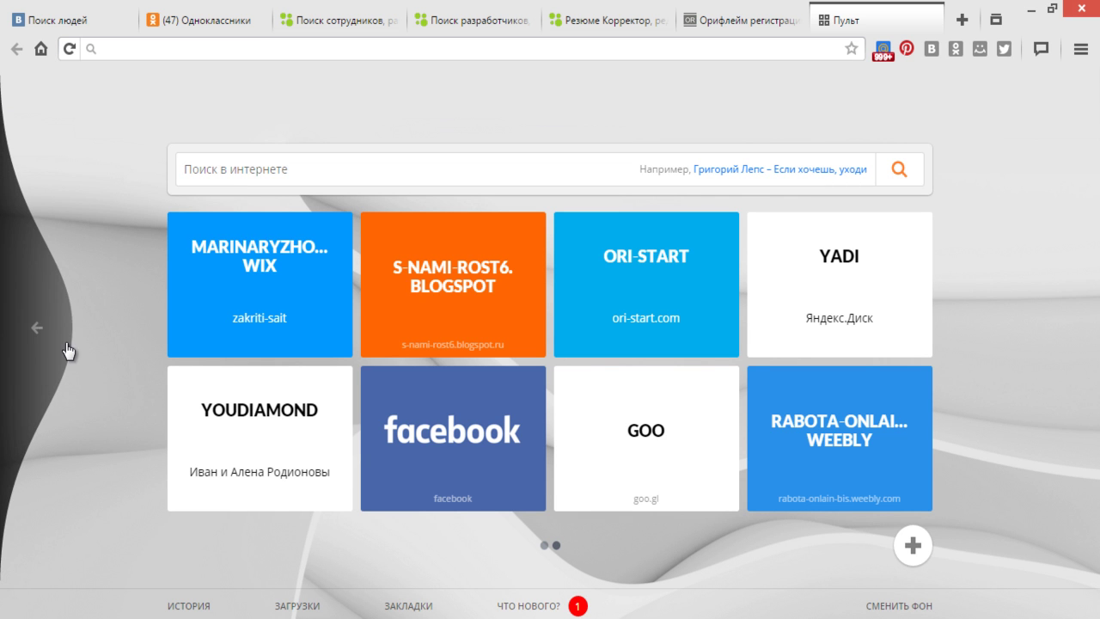
pyautogui.click(68, 351)
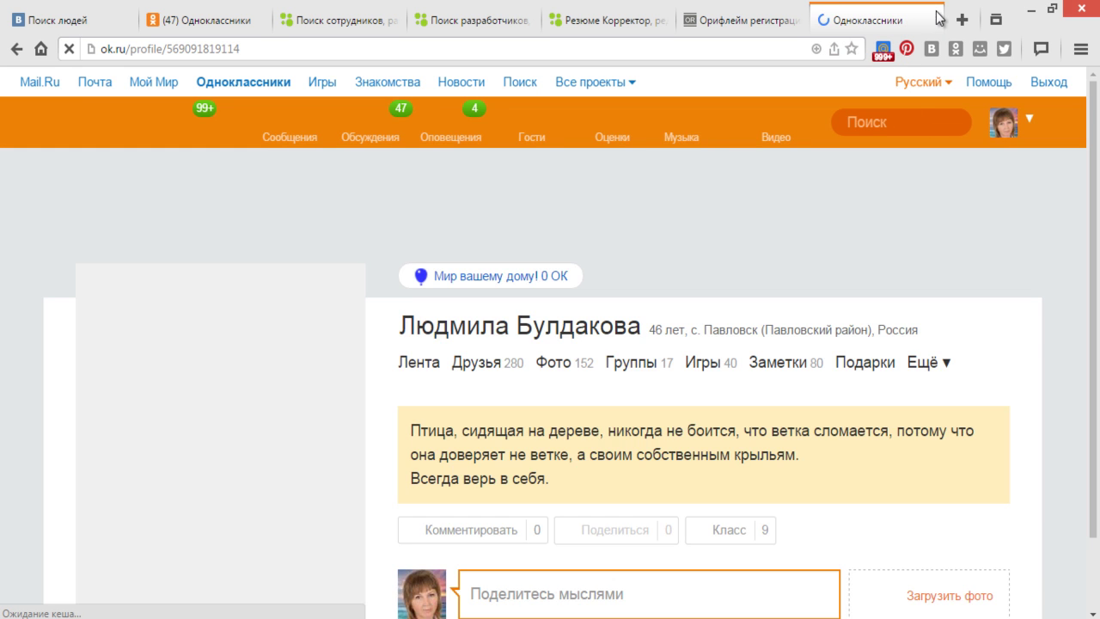
pyautogui.click(965, 19)
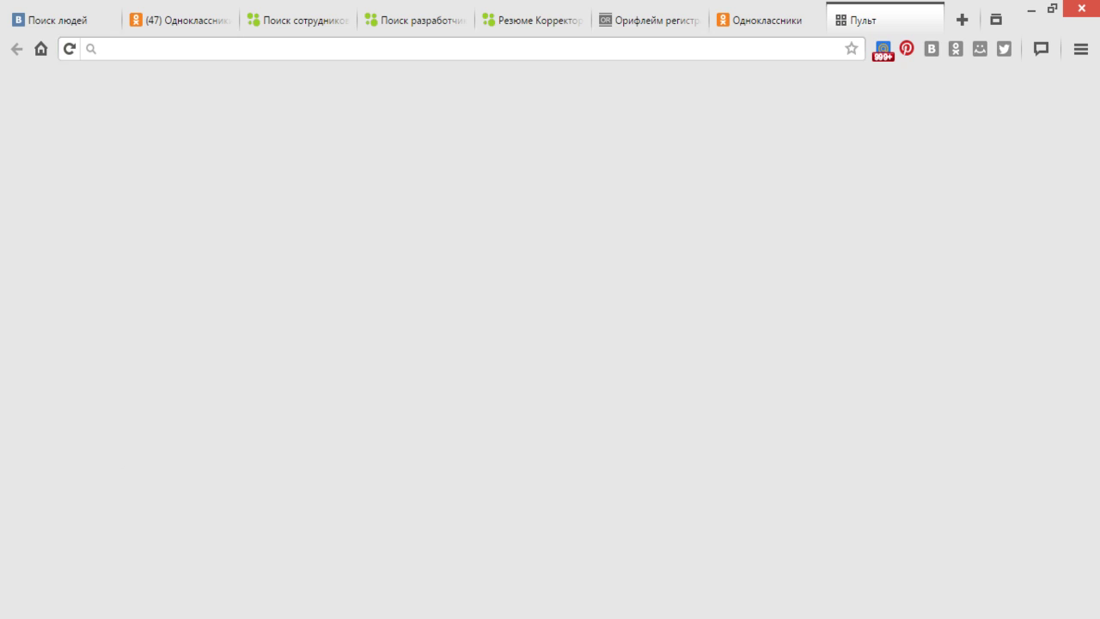
# - Open the Дай себе Шанс business site rabota-onlain-bis.weebly.com from the speed dial
pyautogui.hotkey('alt', 'Tab')
pyautogui.hotkey('alt', 'Tab')
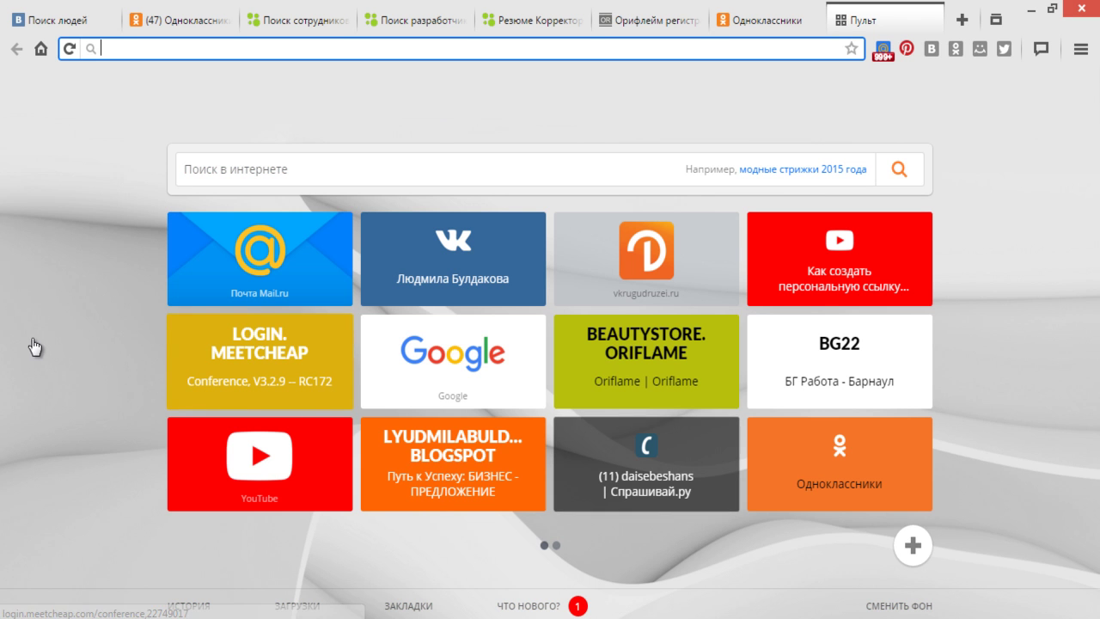
pyautogui.click(34, 328)
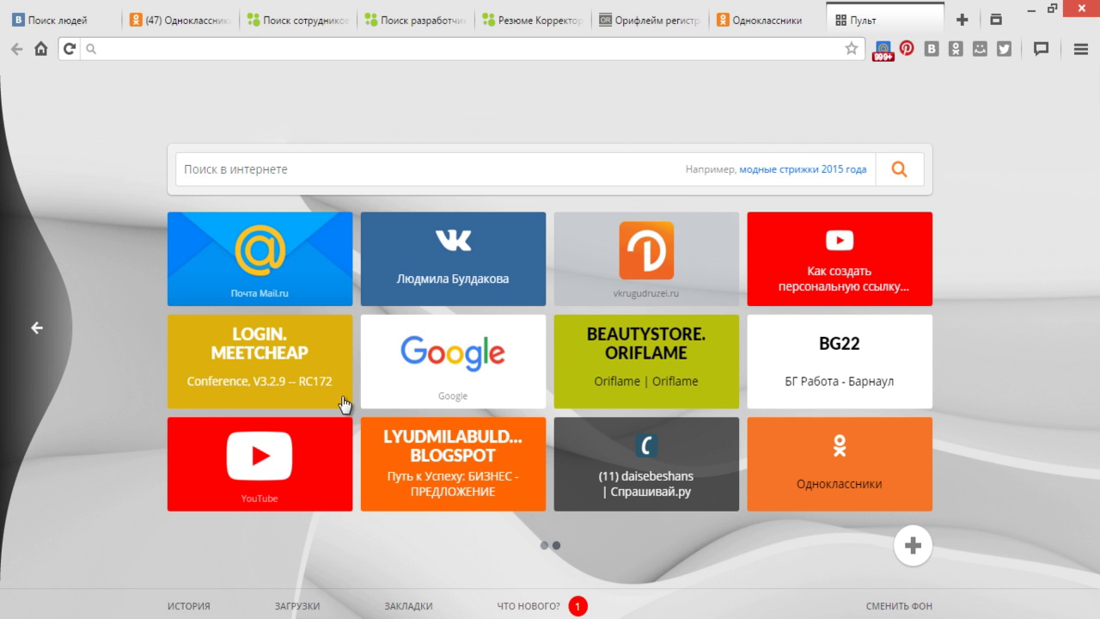
pyautogui.scroll(-1, 361, 408)
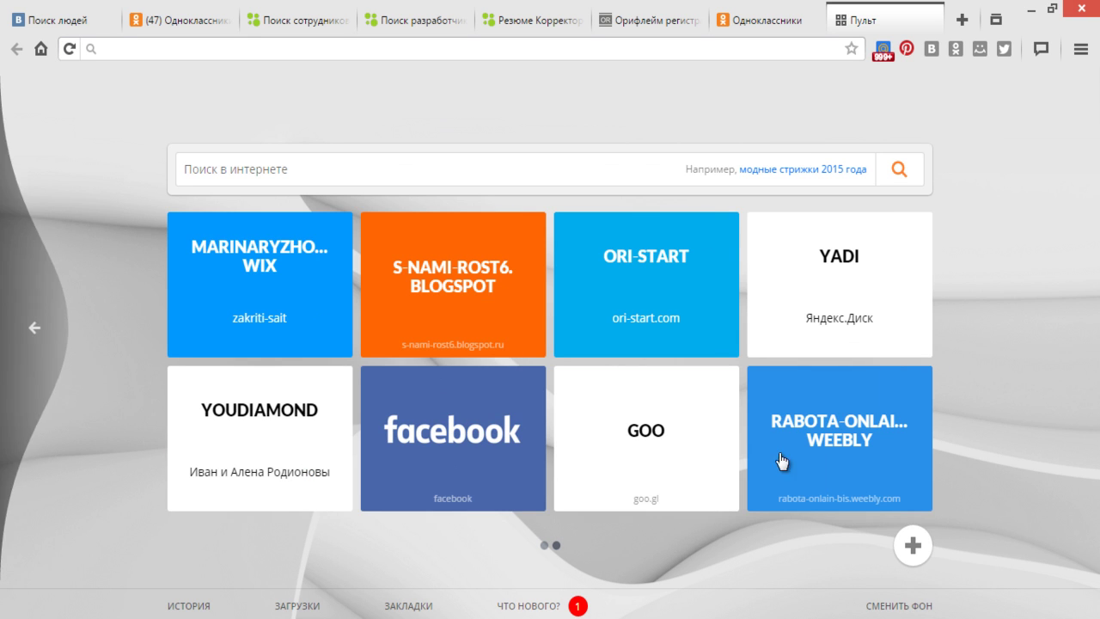
pyautogui.click(846, 438)
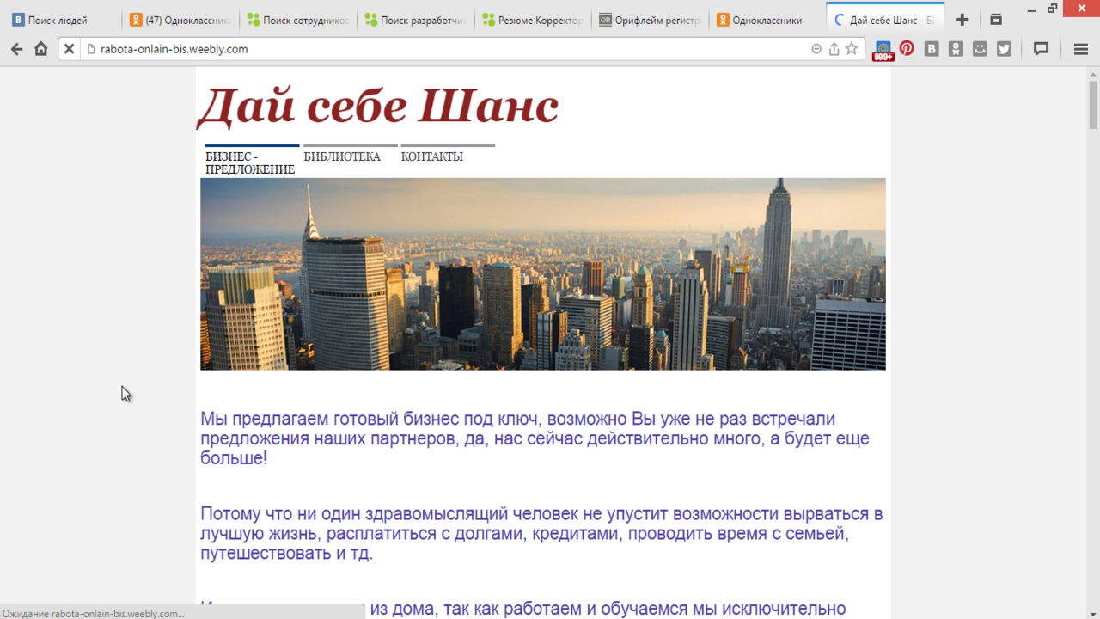
# - Copy the site's web address and return to the Odnoklassniki messages tab
pyautogui.click(155, 51)
pyautogui.press('super+c')
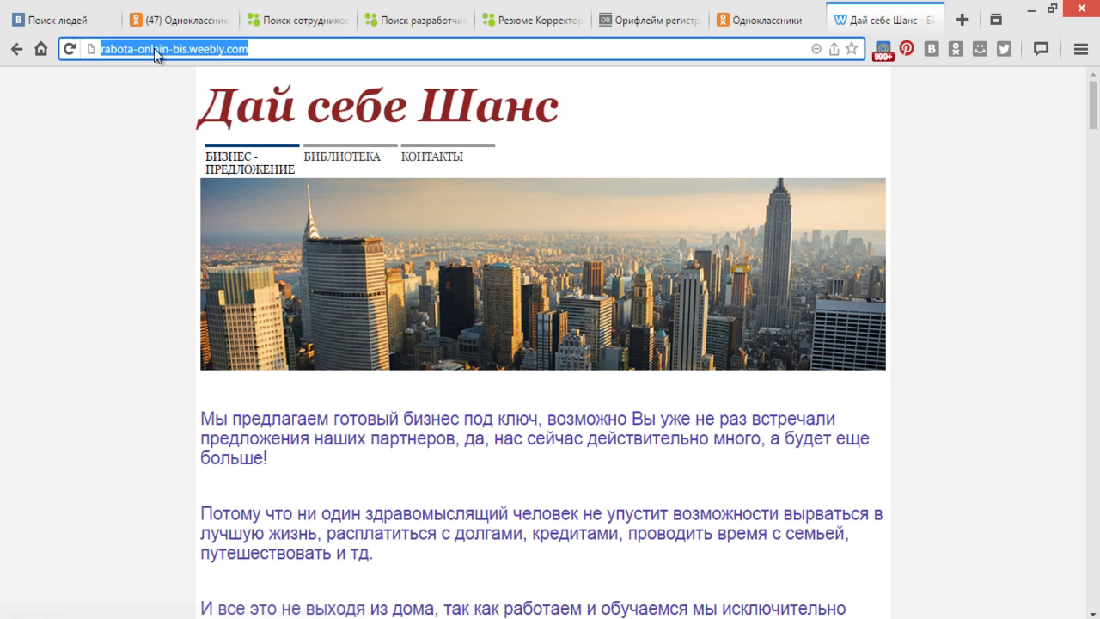
pyautogui.rightClick(155, 50)
pyautogui.click(183, 117)
pyautogui.click(198, 20)
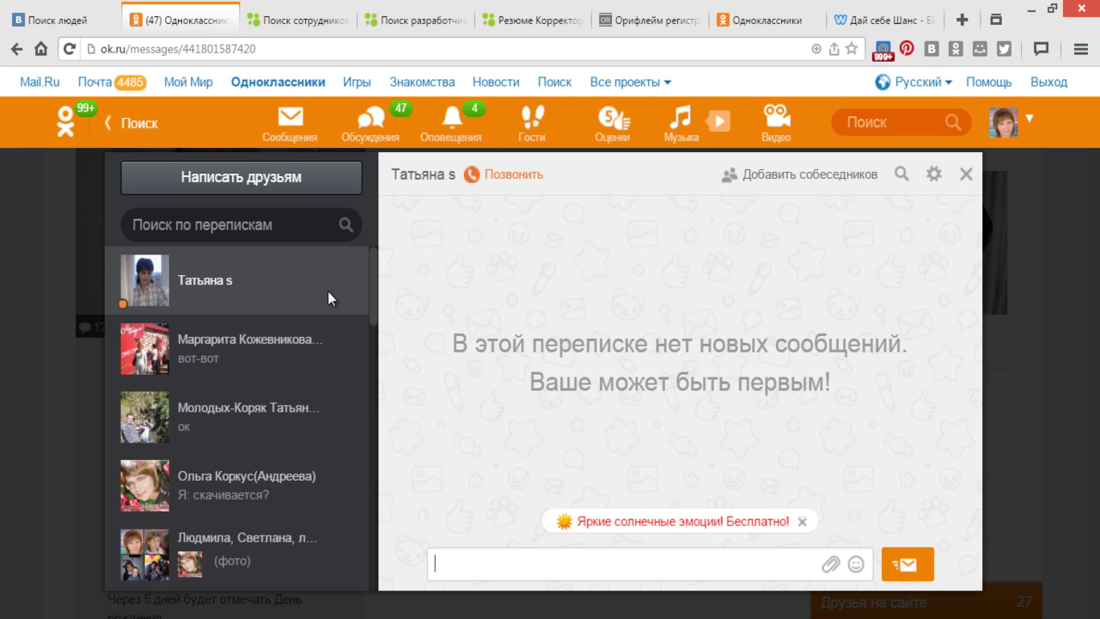
# - Paste the copied site link into the Odnoklassniki message, erase it again, and open a new tab
pyautogui.rightClick(478, 566)
pyautogui.click(543, 427)
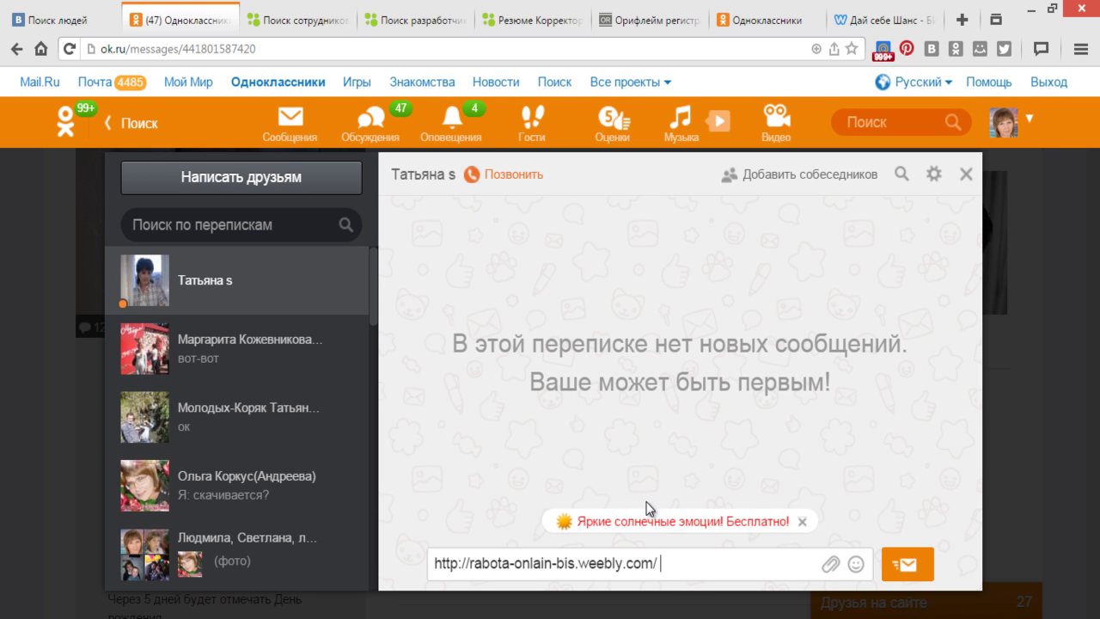
pyautogui.press('BackSpace')
pyautogui.press('BackSpace')
pyautogui.press('BackSpace')
pyautogui.press('BackSpace')
pyautogui.press('BackSpace')
pyautogui.press('BackSpace')
pyautogui.press('BackSpace')
pyautogui.press('BackSpace')
pyautogui.press('BackSpace')
pyautogui.press('BackSpace')
pyautogui.press('BackSpace')
pyautogui.press('BackSpace')
pyautogui.press('BackSpace')
pyautogui.press('BackSpace')
pyautogui.press('BackSpace')
pyautogui.press('BackSpace')
pyautogui.press('BackSpace')
pyautogui.press('BackSpace')
pyautogui.press('BackSpace')
pyautogui.press('BackSpace')
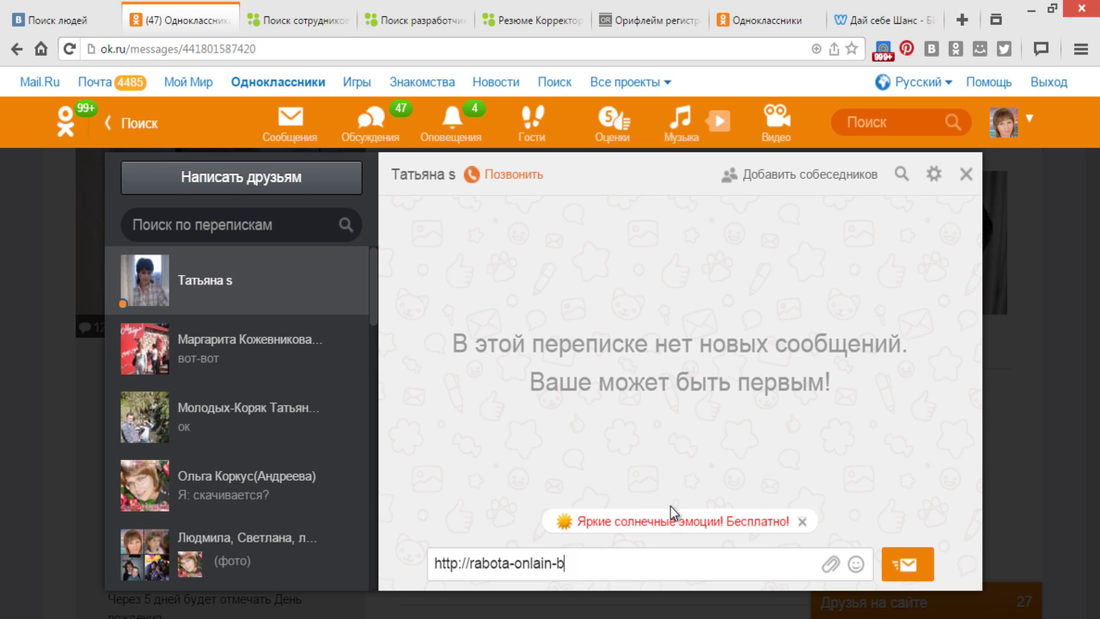
pyautogui.press('BackSpace')
pyautogui.press('BackSpace')
pyautogui.press('BackSpace')
pyautogui.press('BackSpace')
pyautogui.press('BackSpace')
pyautogui.press('BackSpace')
pyautogui.press('BackSpace')
pyautogui.press('BackSpace')
pyautogui.press('BackSpace')
pyautogui.press('BackSpace')
pyautogui.press('BackSpace')
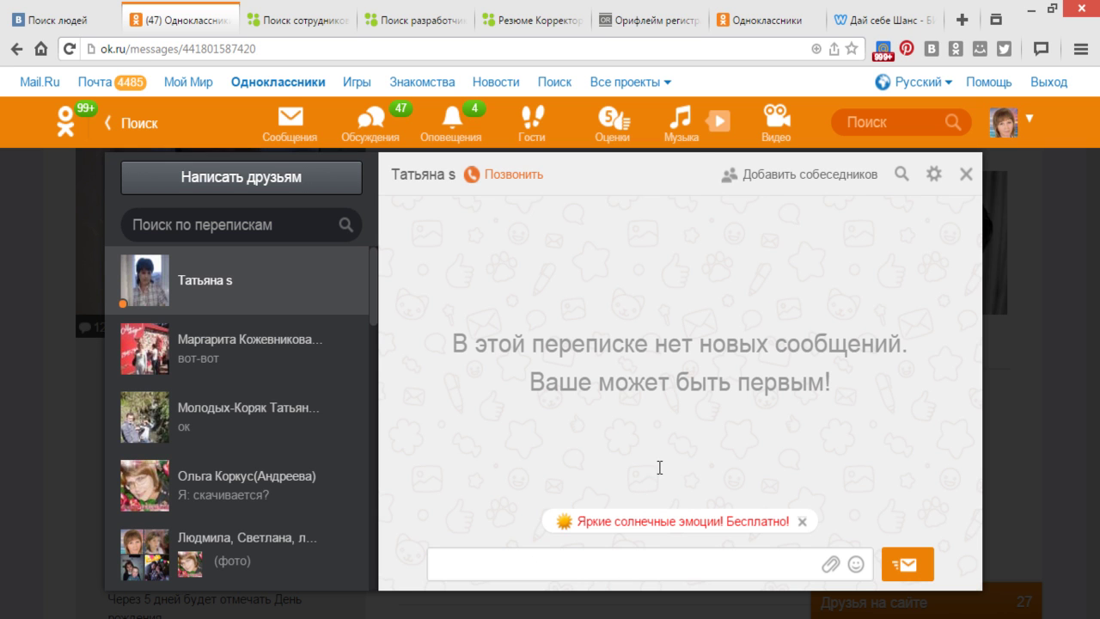
pyautogui.click(963, 19)
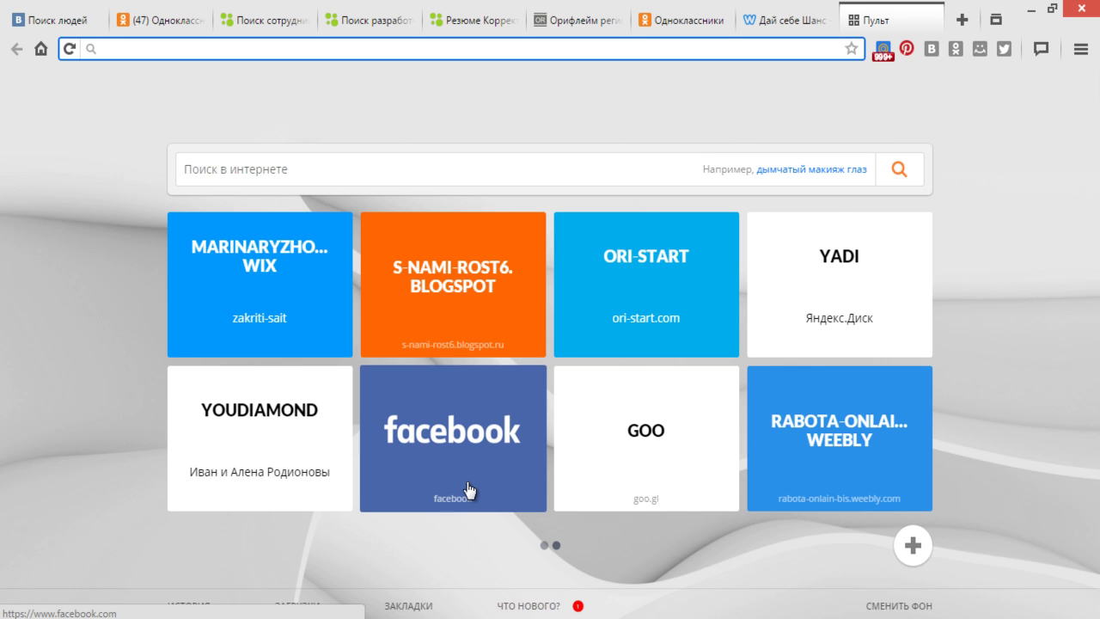
# - Shorten the pasted rabota-onlain-bis.weebly.com address in Google URL Shortener
pyautogui.click(655, 447)
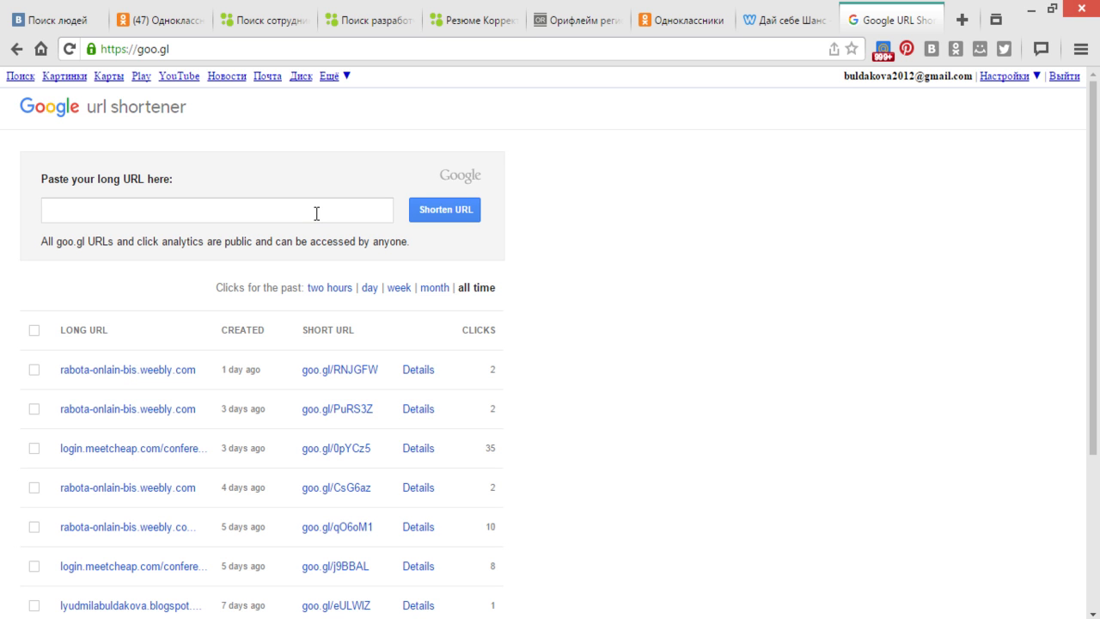
pyautogui.click(316, 213)
pyautogui.rightClick(317, 213)
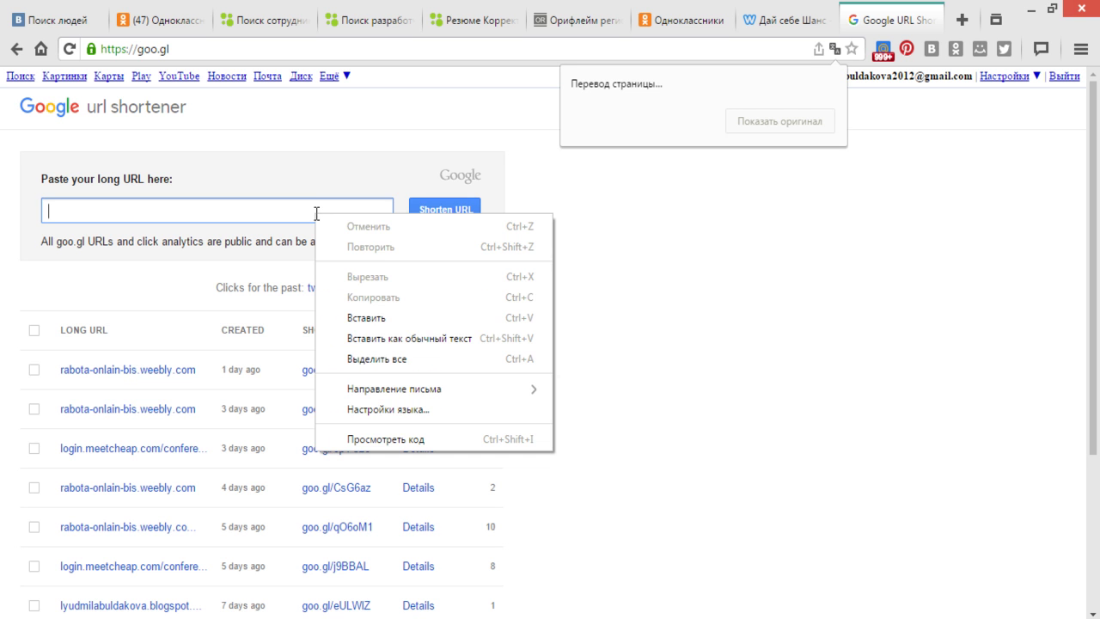
pyautogui.click(348, 317)
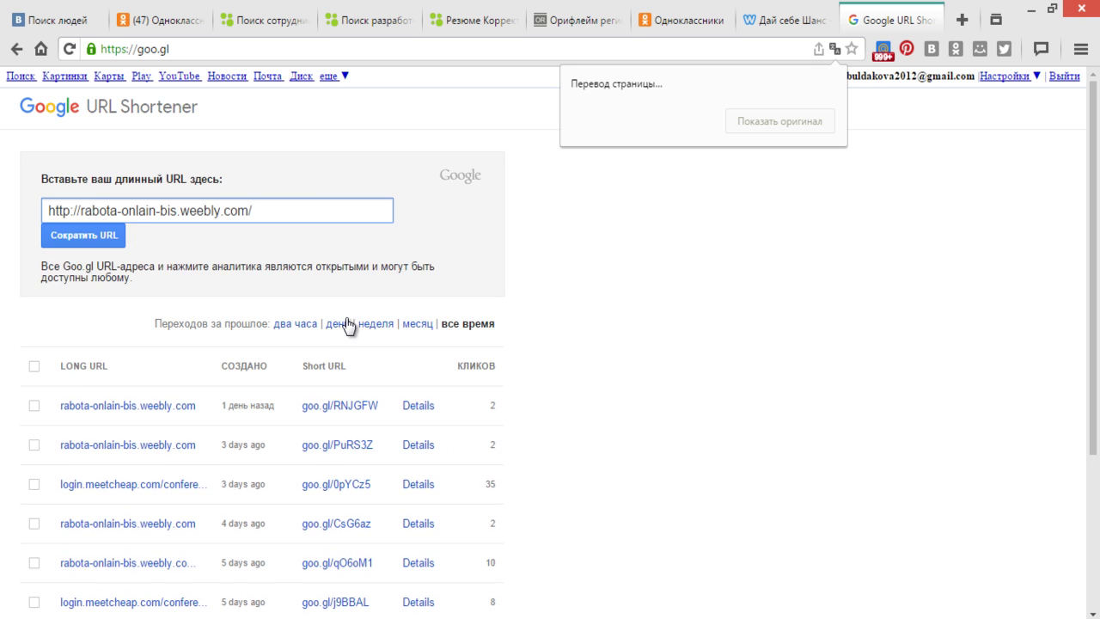
pyautogui.click(108, 240)
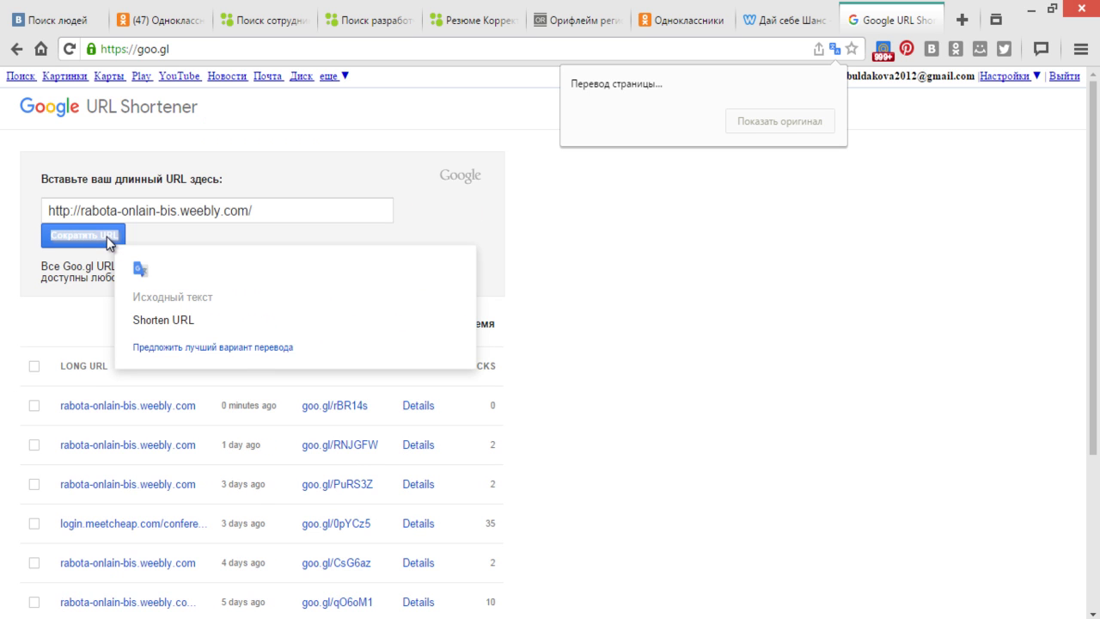
# - Copy the short link goo.gl/rBR14s and return to the Odnoklassniki chat
pyautogui.rightClick(700, 206)
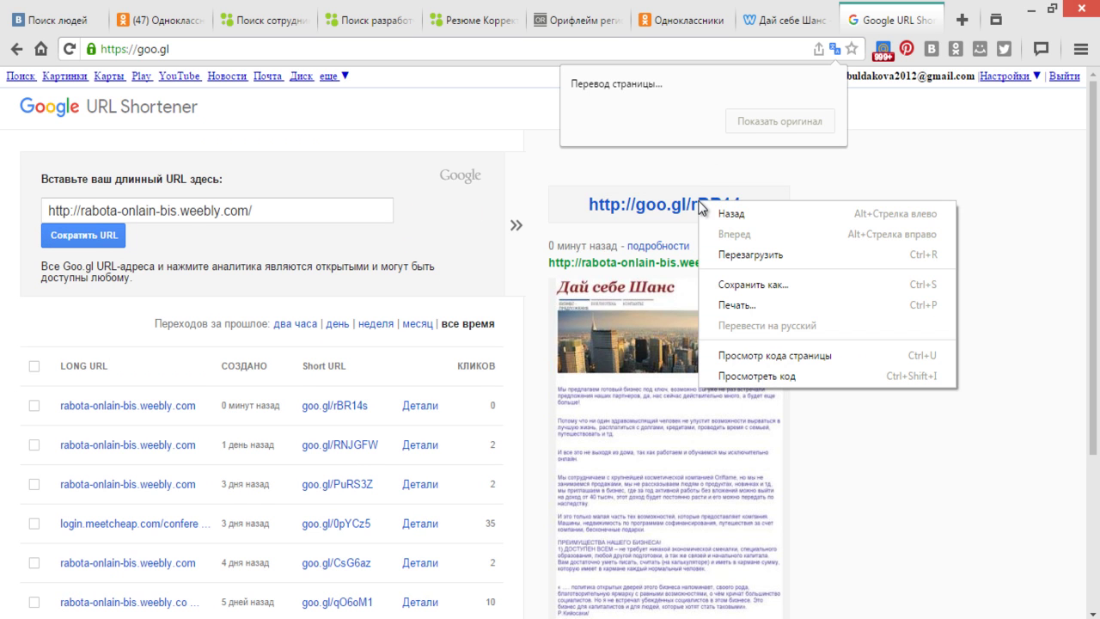
pyautogui.click(658, 211)
pyautogui.rightClick(669, 210)
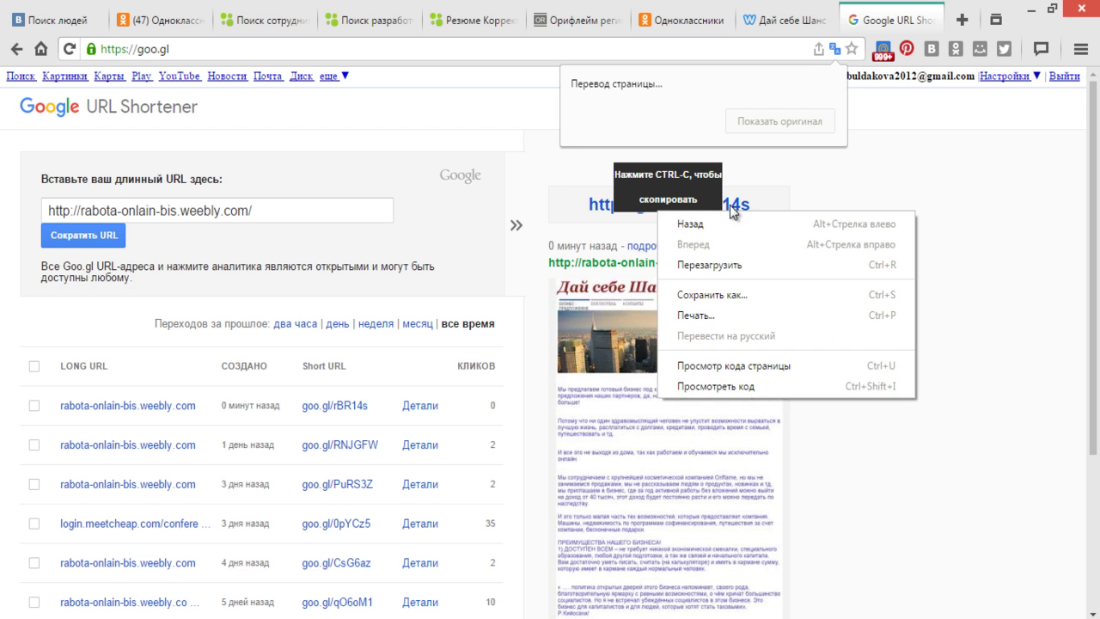
pyautogui.rightClick(729, 204)
pyautogui.click(680, 206)
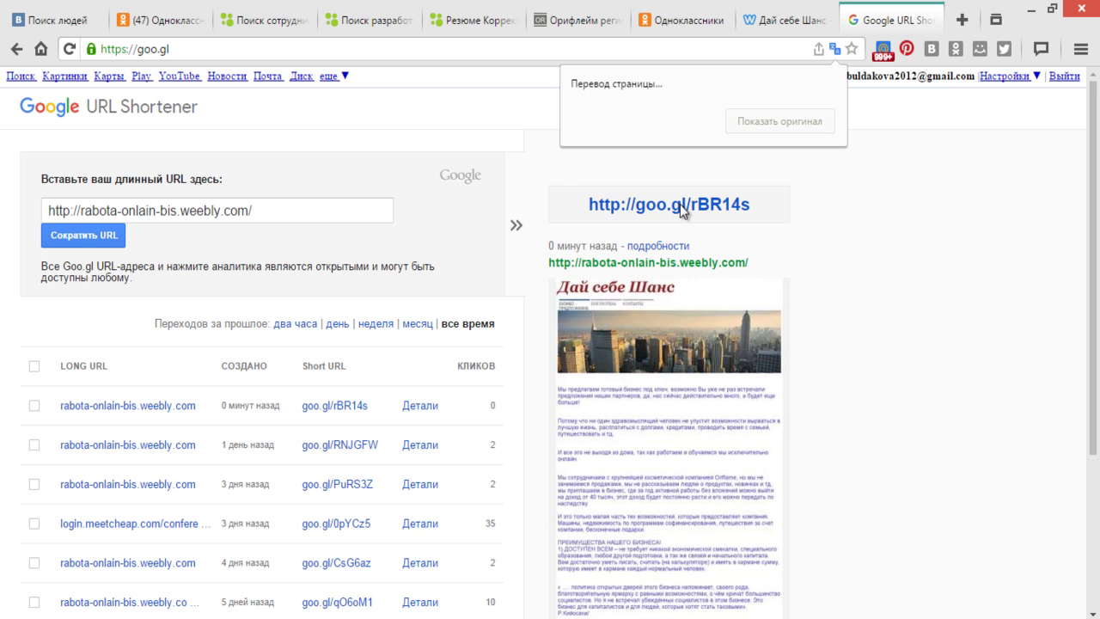
pyautogui.moveTo(587, 206); pyautogui.dragTo(751, 216)
pyautogui.rightClick(738, 210)
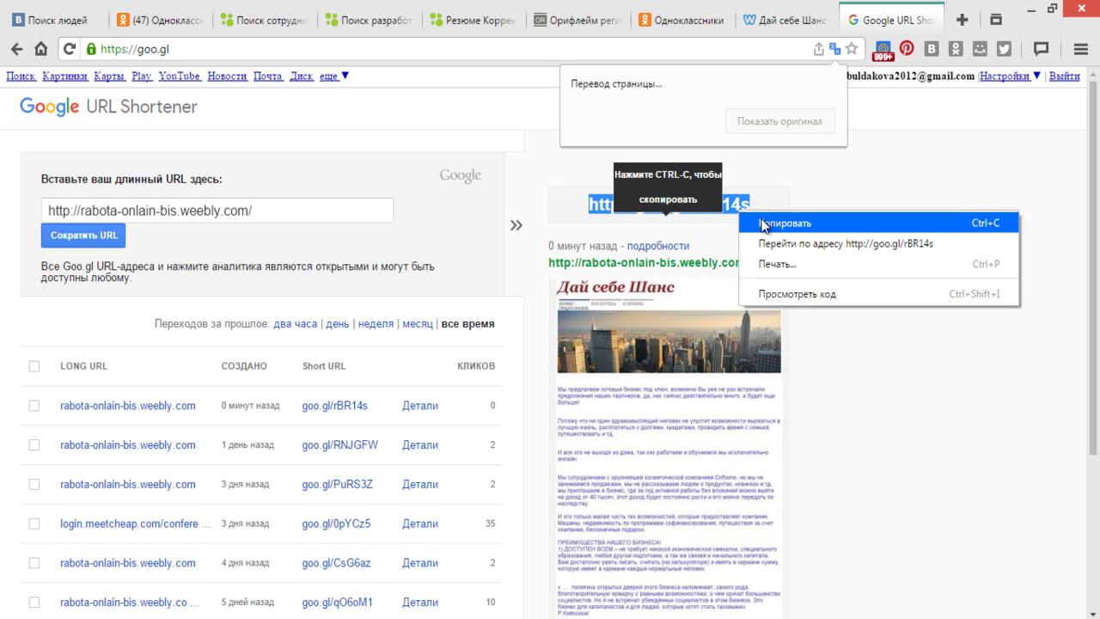
pyautogui.click(762, 225)
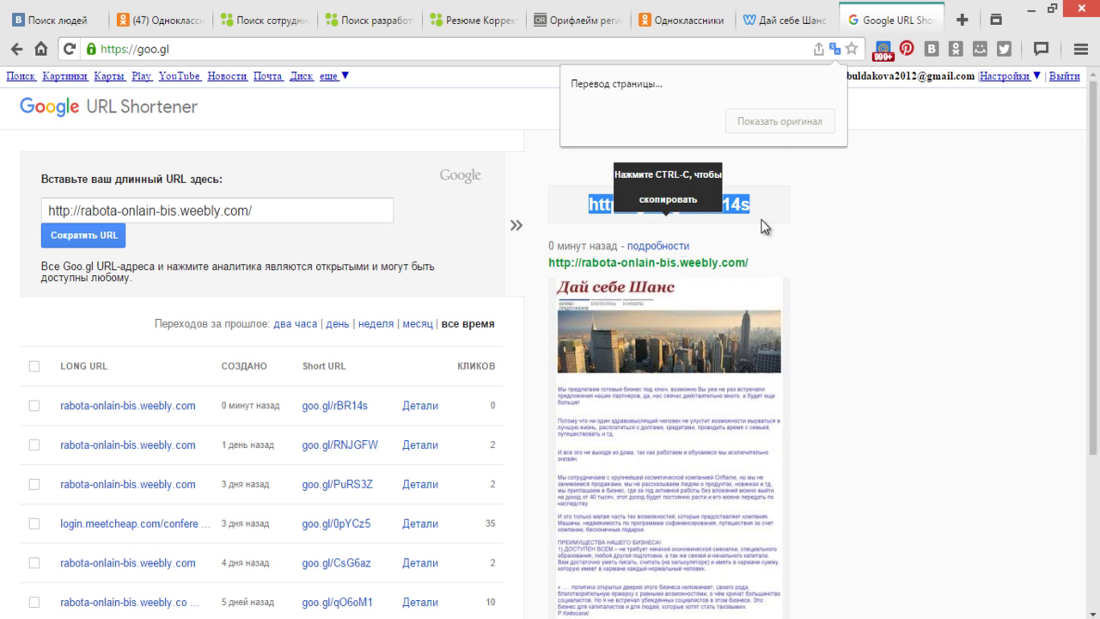
pyautogui.click(151, 28)
# - Type, in Russian, the woman's first name plus 'мы с Вами говорили сегодня по телефону, это ссылка на мой сайт, там подробнее'
pyautogui.click(502, 562)
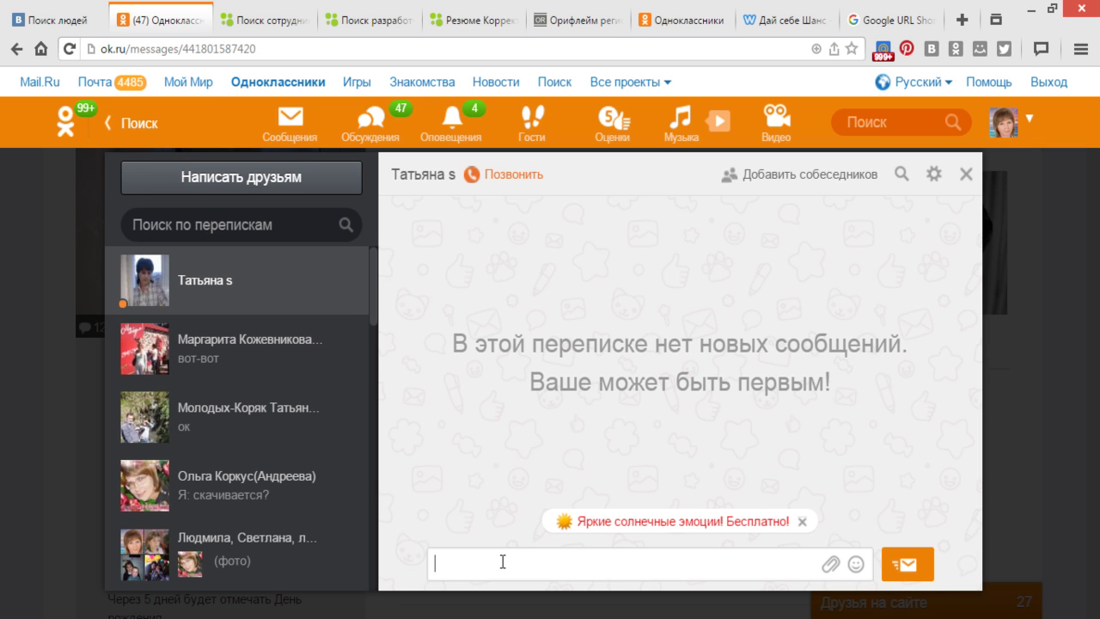
pyautogui.press('BackSpace')
pyautogui.press('BackSpace')
pyautogui.press('super+space')
pyautogui.press('super+space')
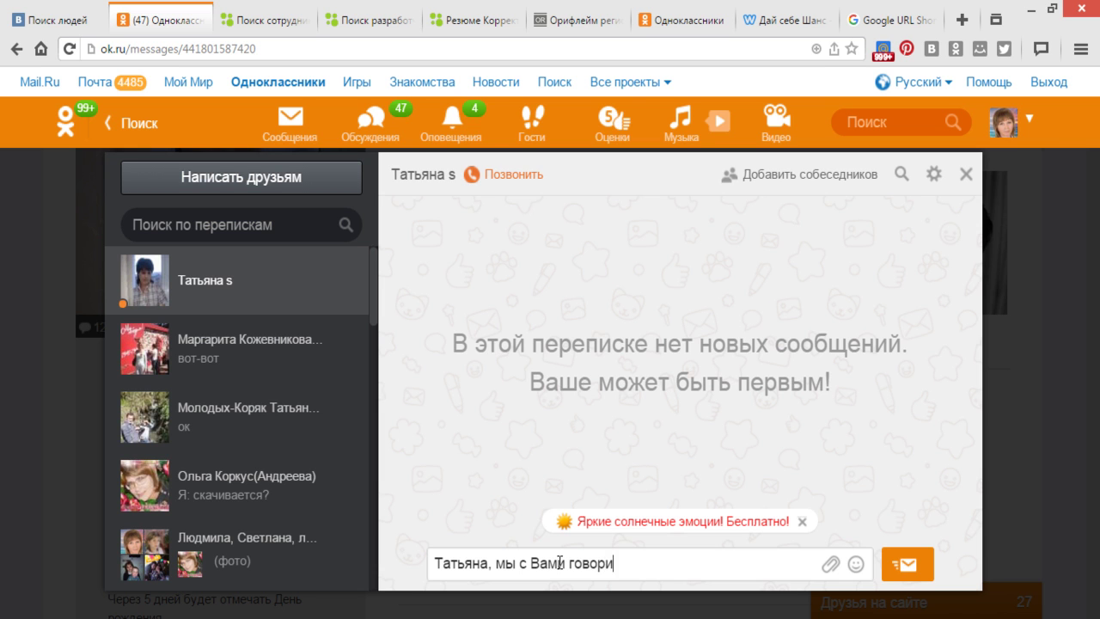
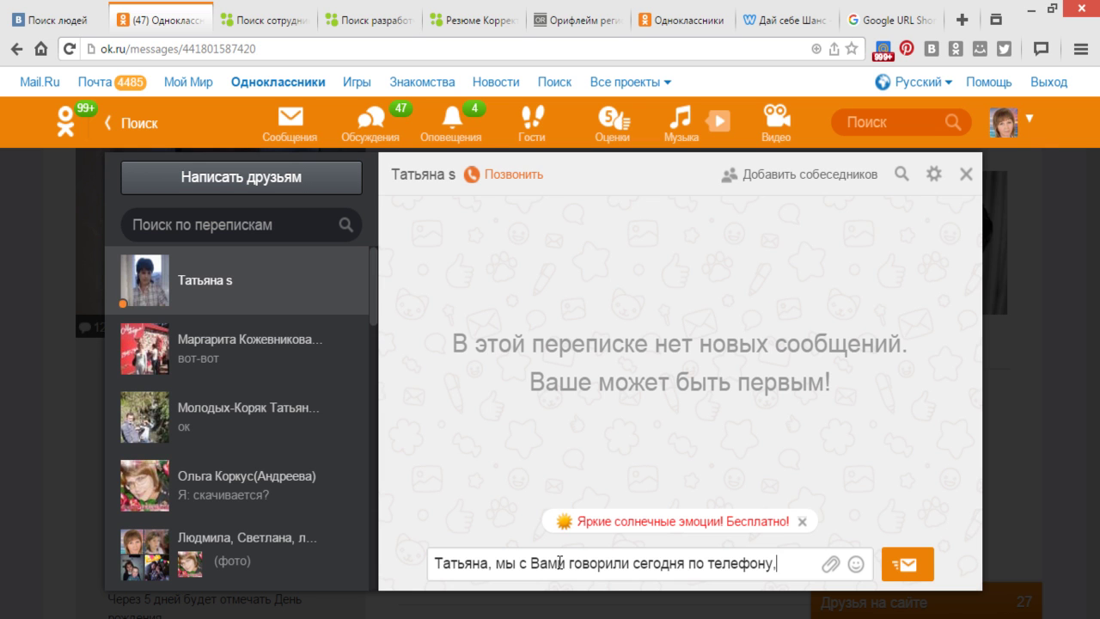
pyautogui.press('BackSpace')
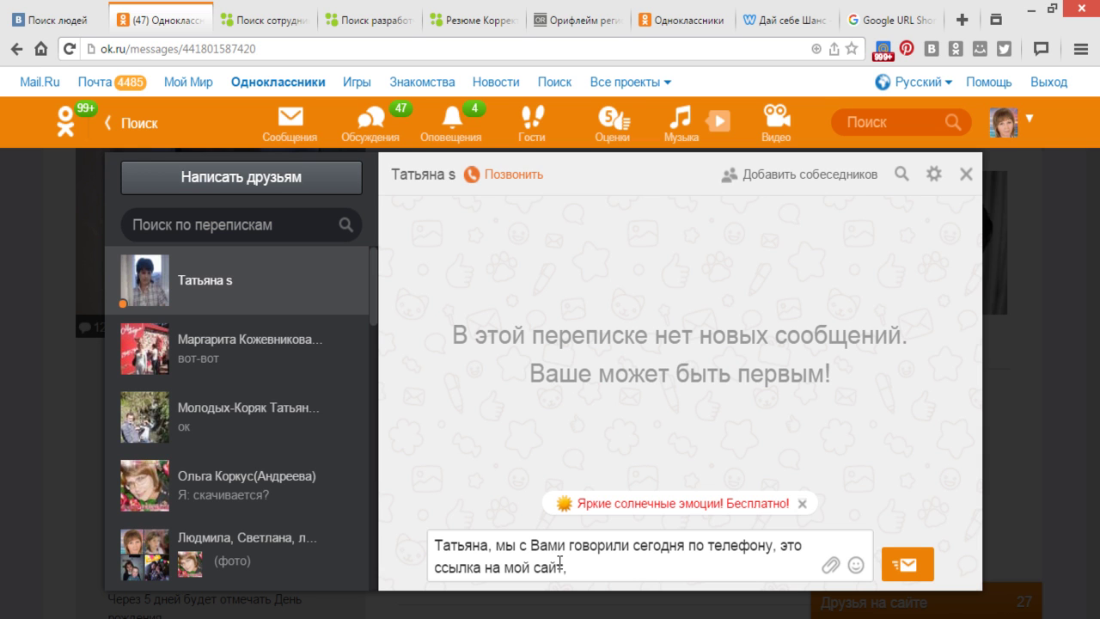
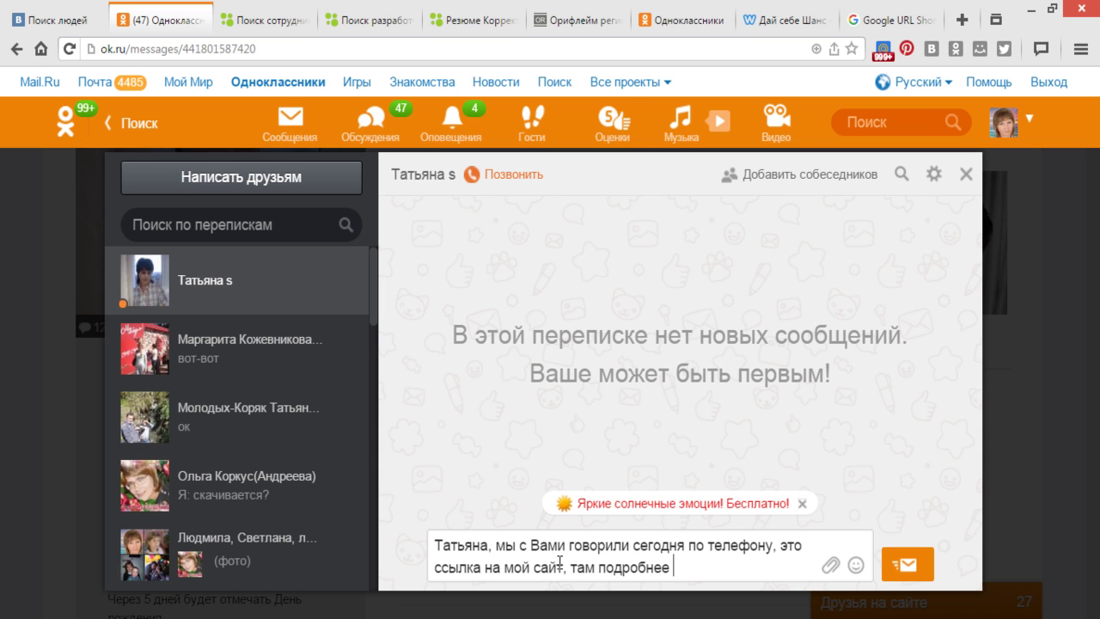
# - Paste the goo.gl/rBR14s link after the text and send the message
pyautogui.rightClick(696, 574)
pyautogui.click(738, 440)
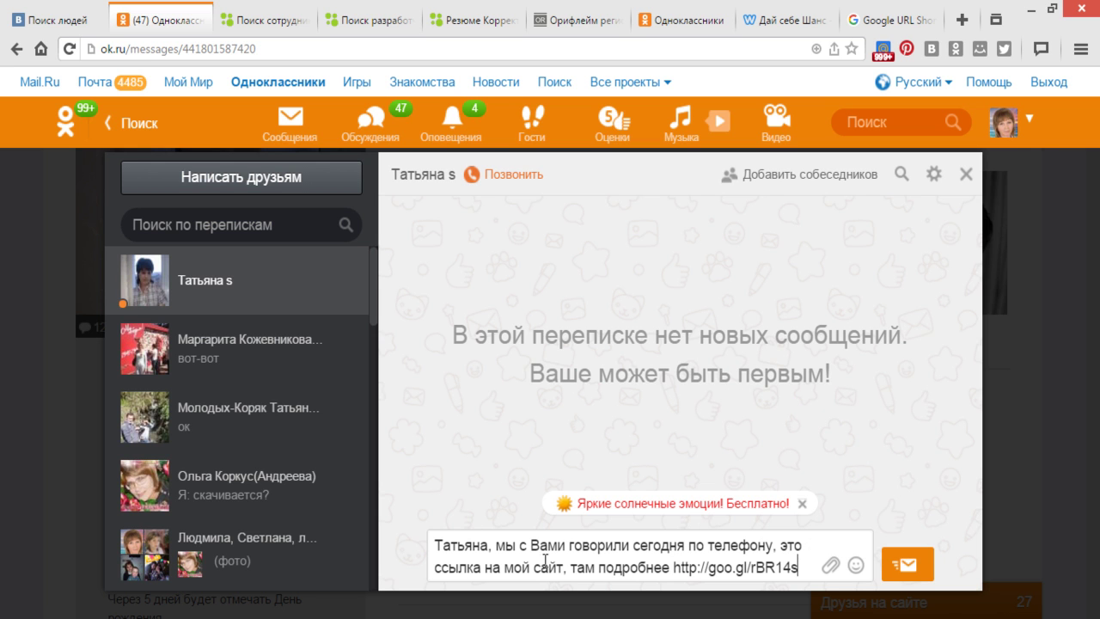
pyautogui.click(908, 568)
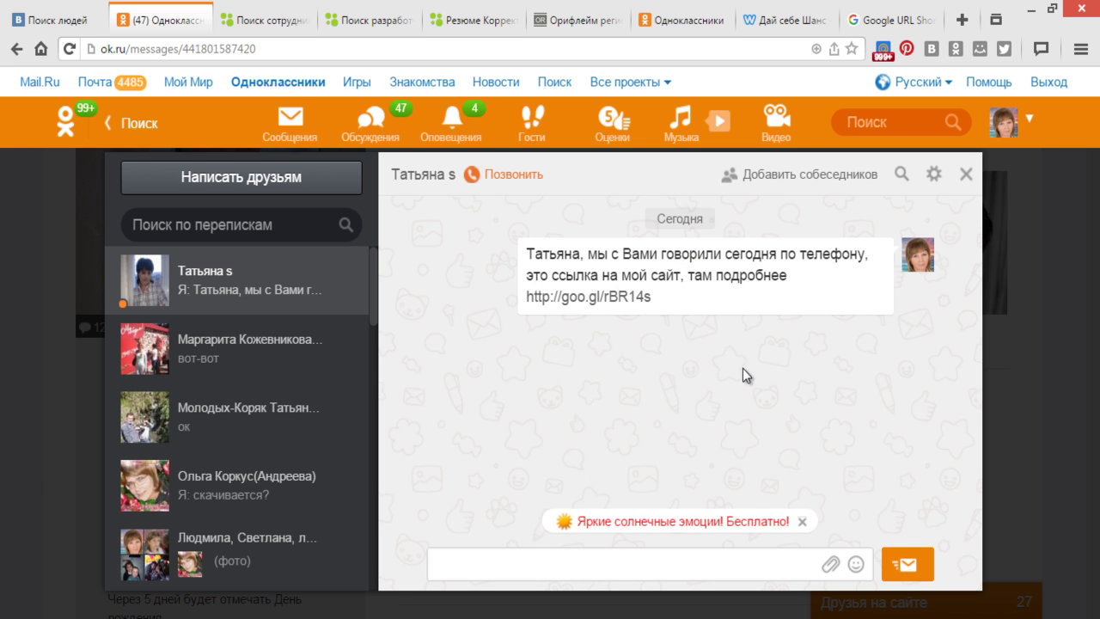
# - Check notifications, then close the URL Shortener, duplicate Odnoklassniki and Орифлейм регистрация tabs
pyautogui.click(452, 111)
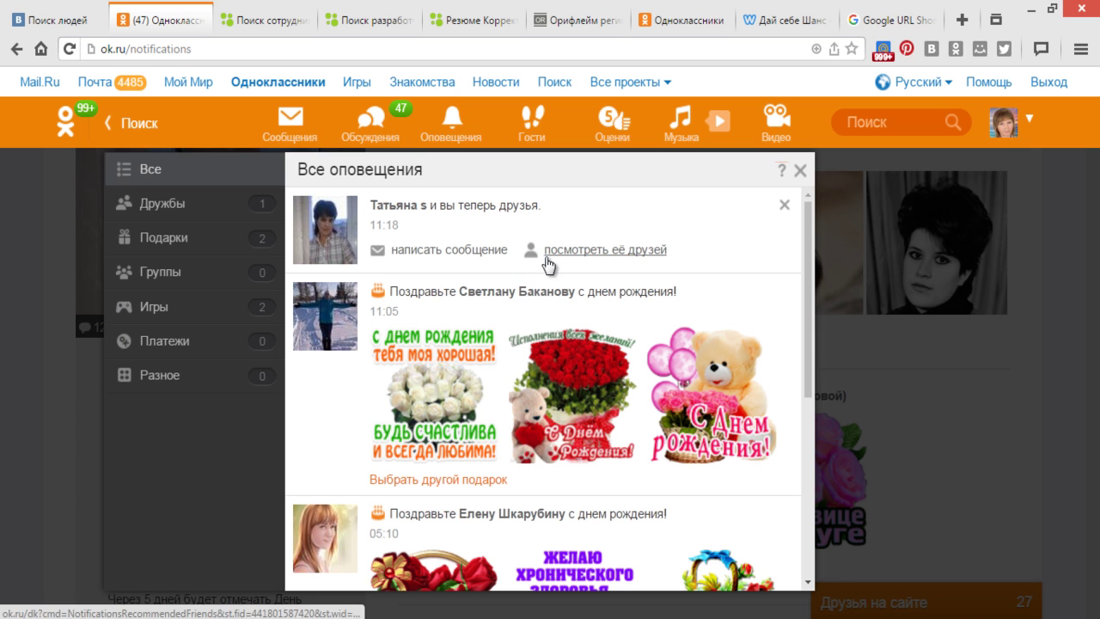
pyautogui.click(800, 170)
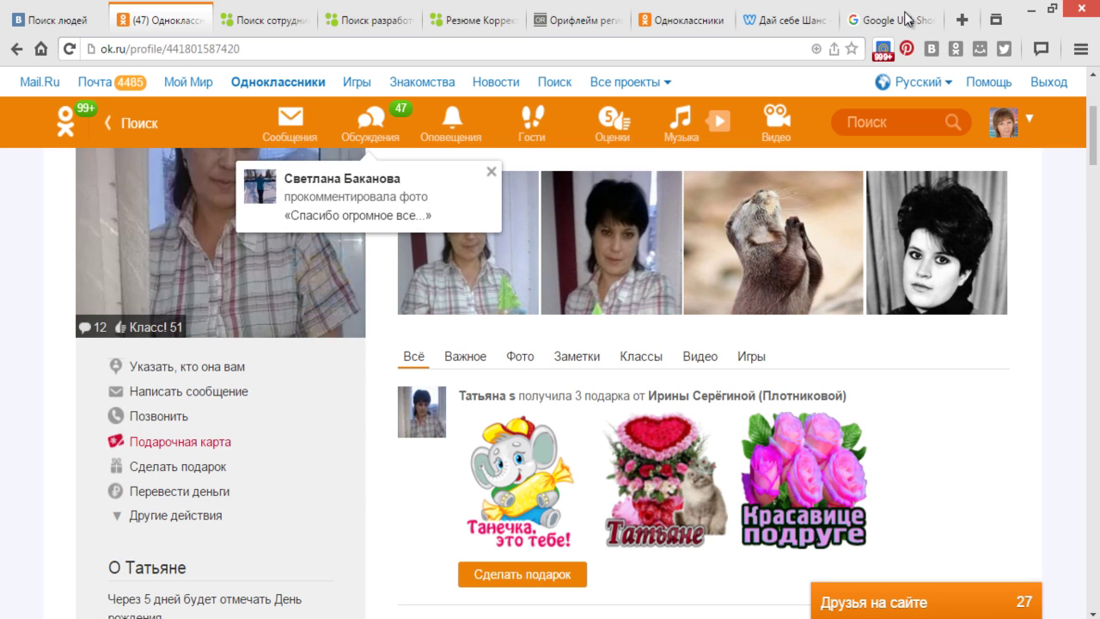
pyautogui.click(933, 20)
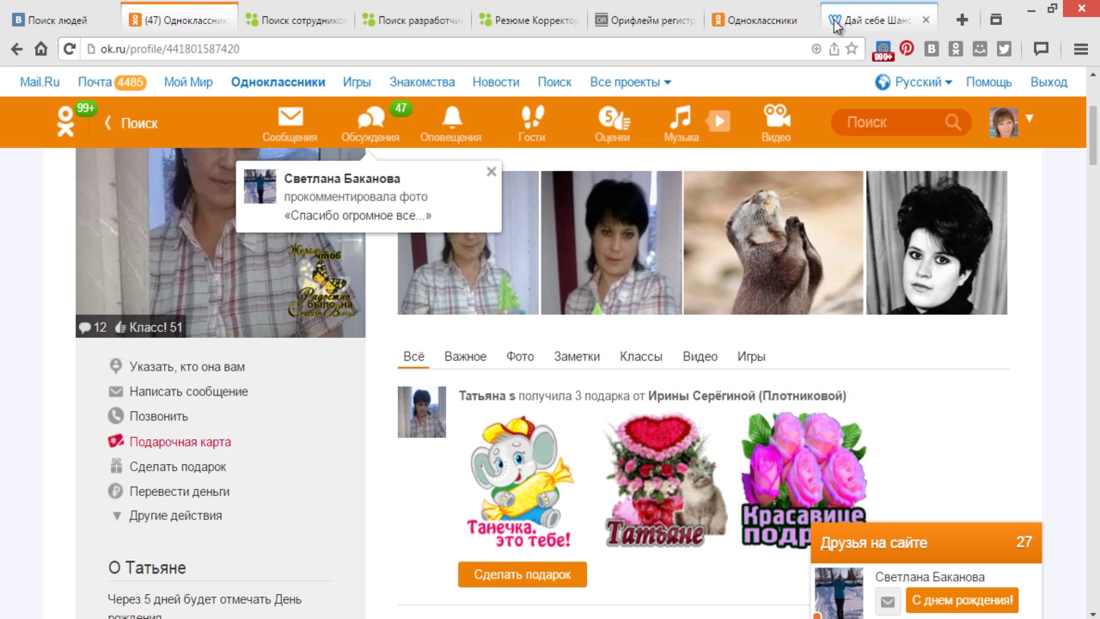
pyautogui.click(926, 20)
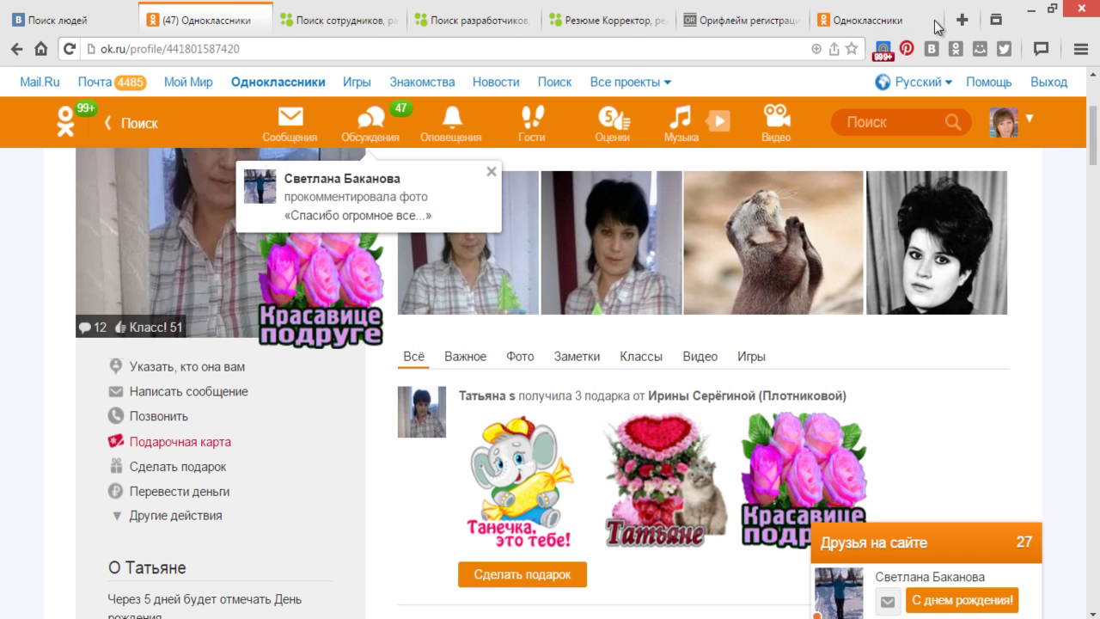
pyautogui.click(931, 21)
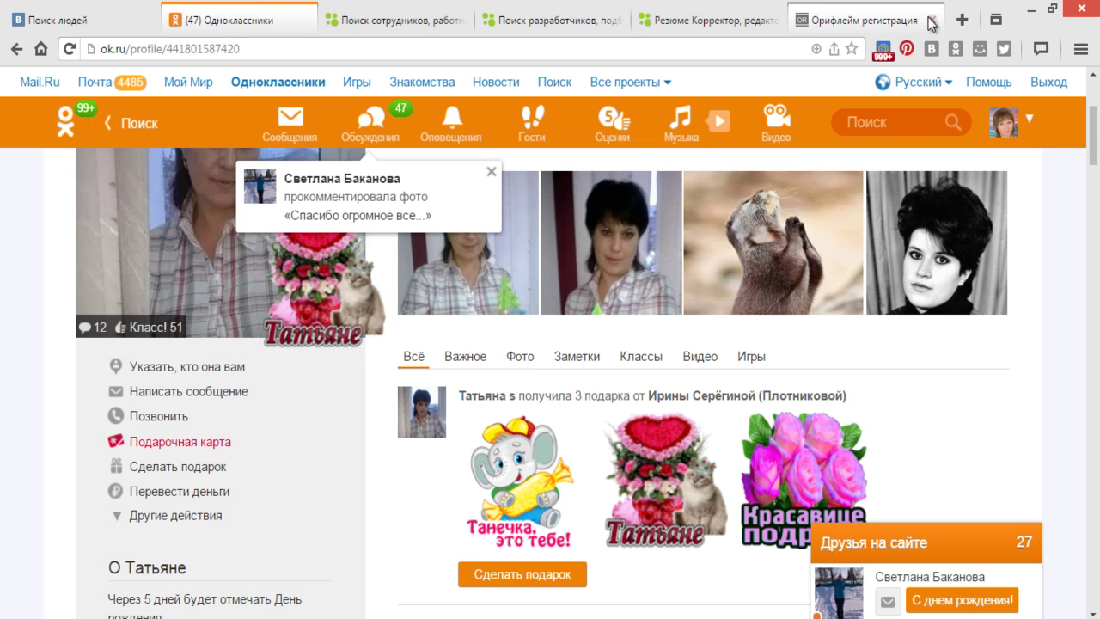
pyautogui.click(931, 21)
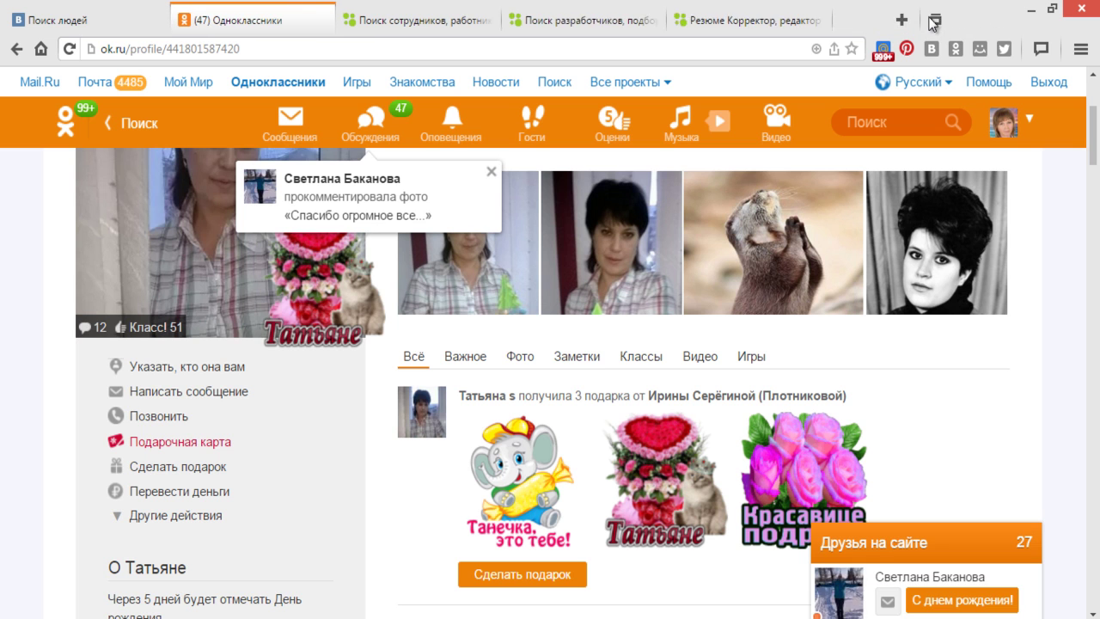
# - Review and close the proofreader, editor resume and the developer resume search tabs
pyautogui.click(759, 29)
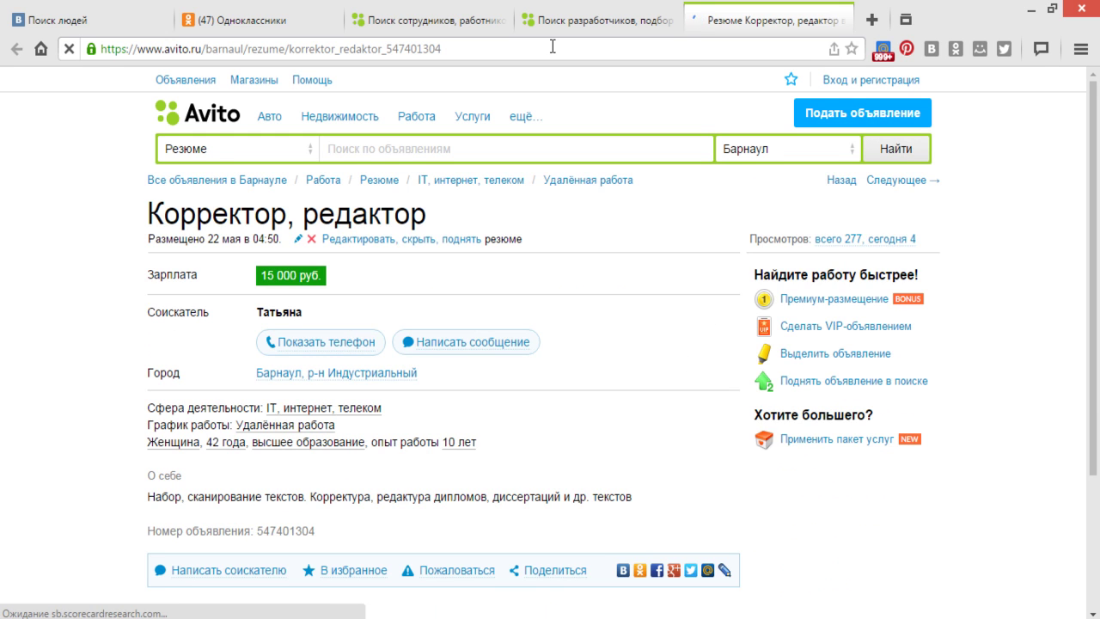
pyautogui.click(842, 20)
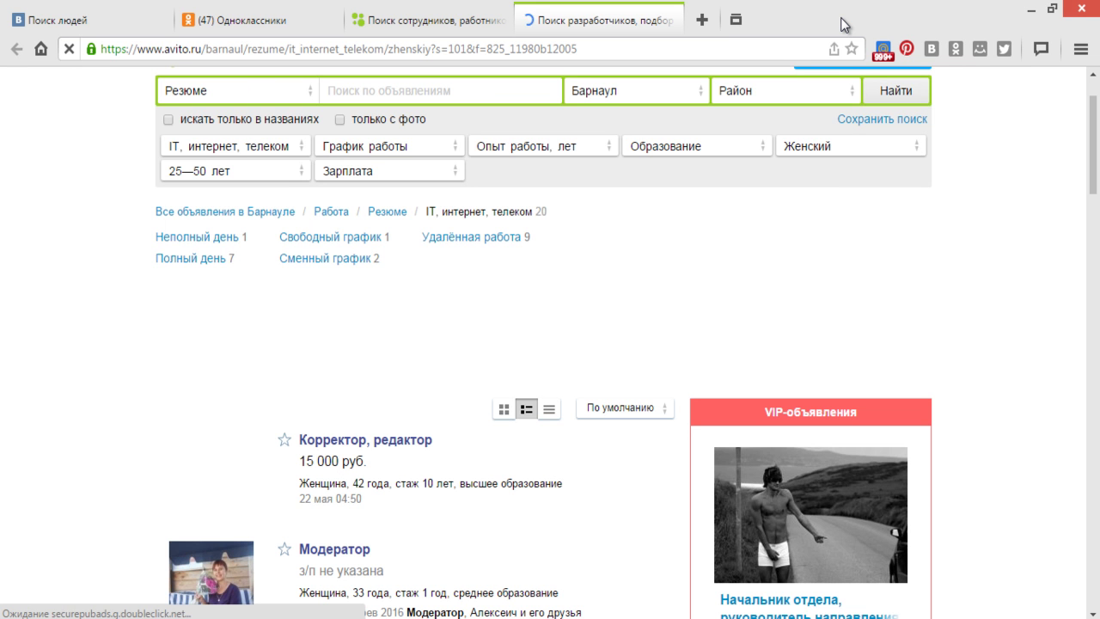
pyautogui.scroll(-1, 603, 395)
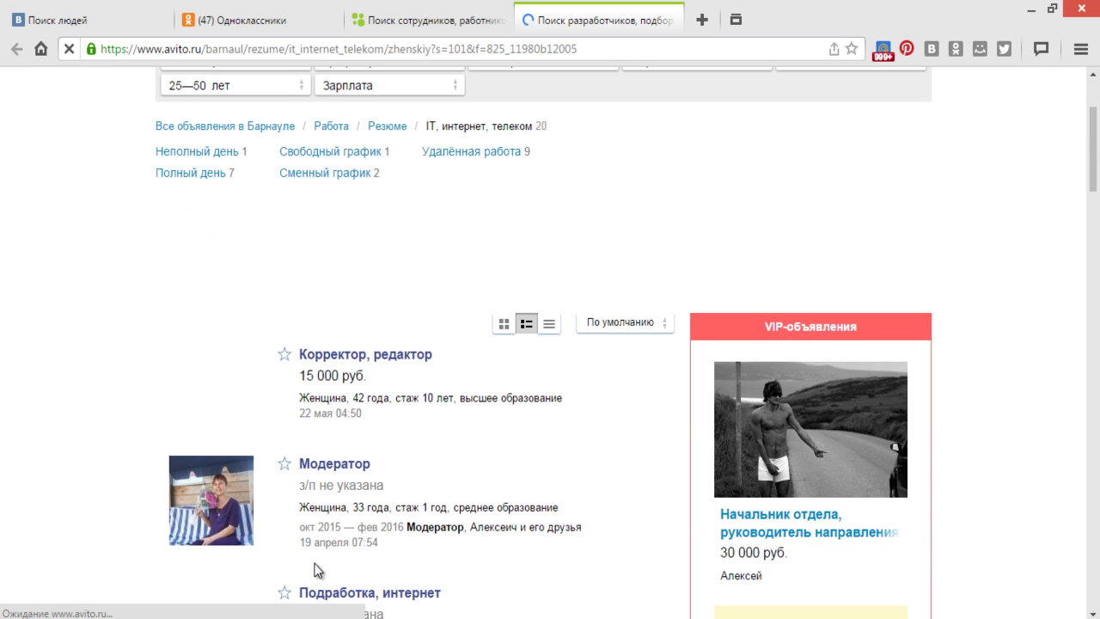
pyautogui.scroll(1, 442, 438)
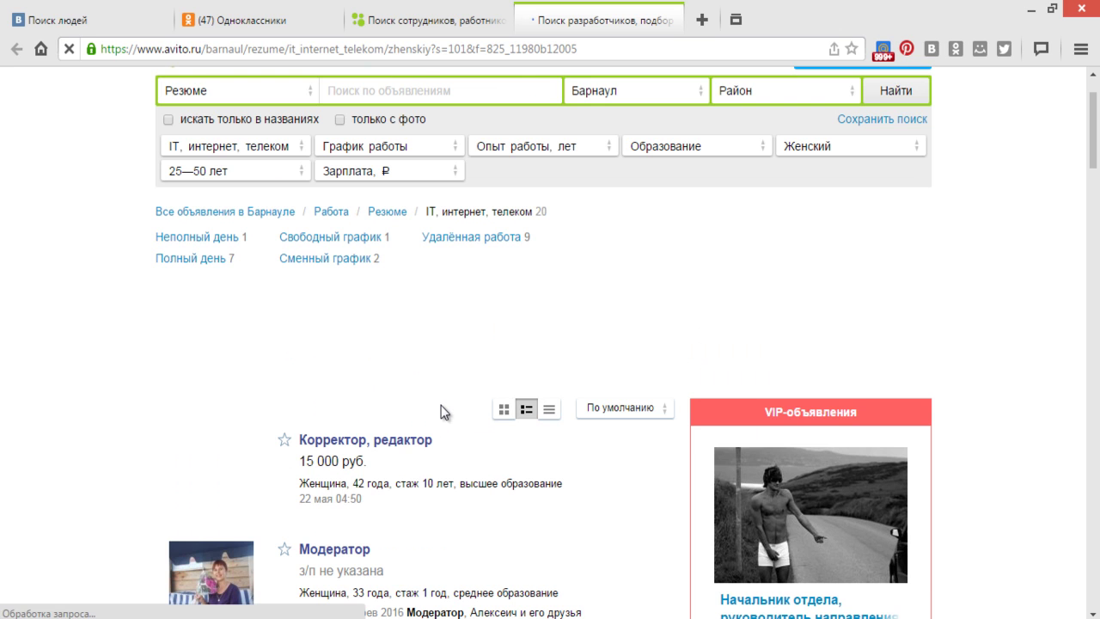
pyautogui.click(672, 20)
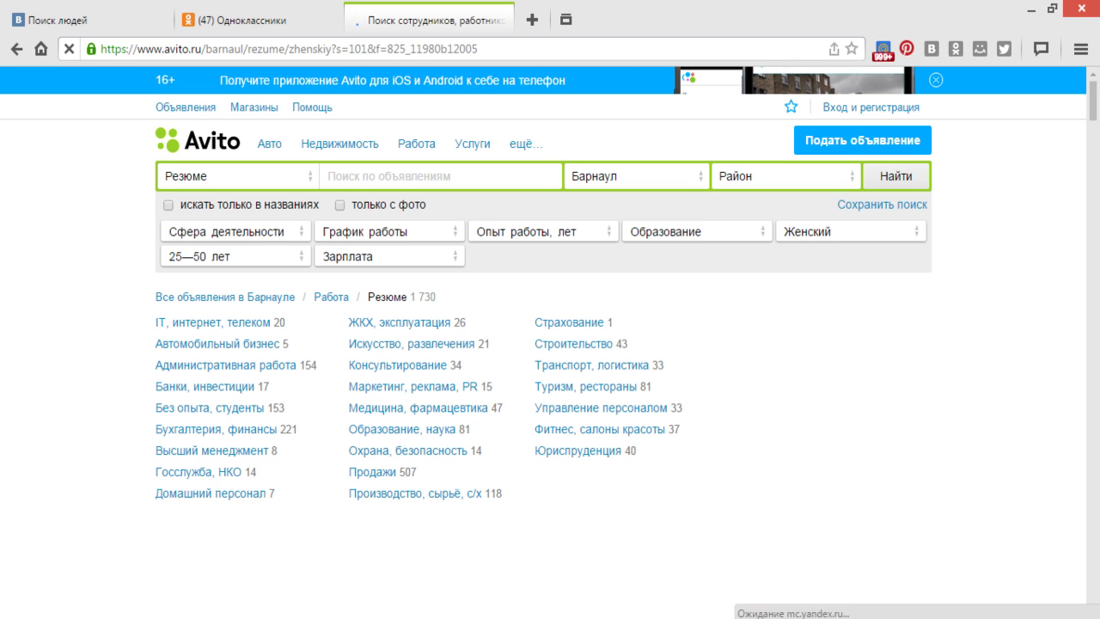
# - Glance at the Word call script, then switch to the MeetCheap conference room window
pyautogui.moveTo(222, 615)
pyautogui.click(258, 615)
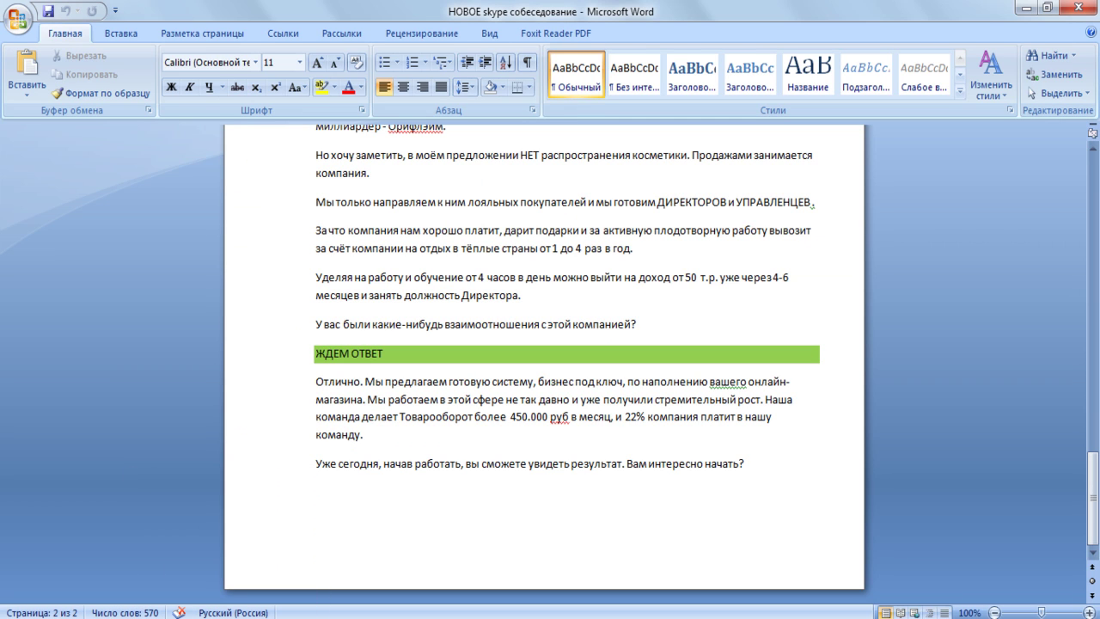
pyautogui.hotkey('alt', 'Tab')
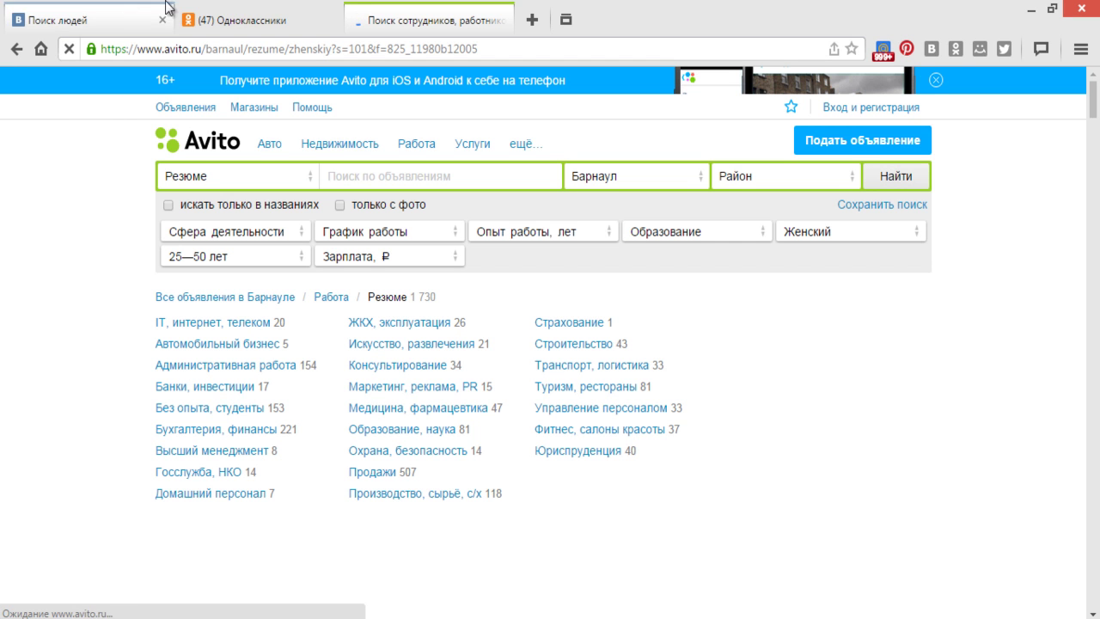
pyautogui.hotkey('alt', 'Tab')
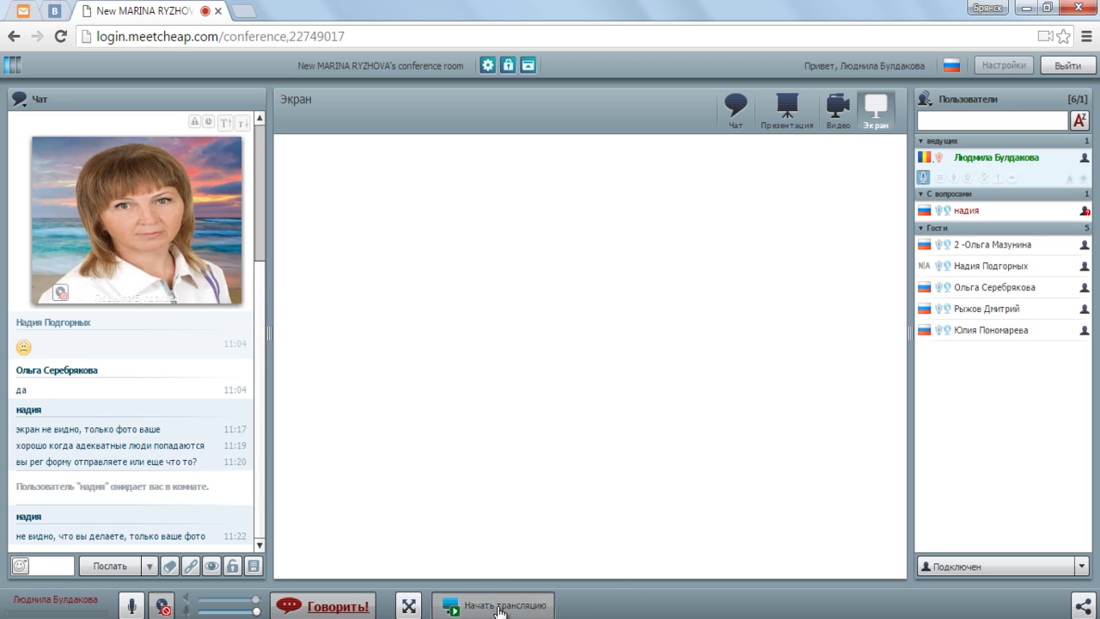
# - Share the full screen in the MeetCheap conference, then return to the Avito résumé search
pyautogui.click(499, 606)
pyautogui.click(439, 555)
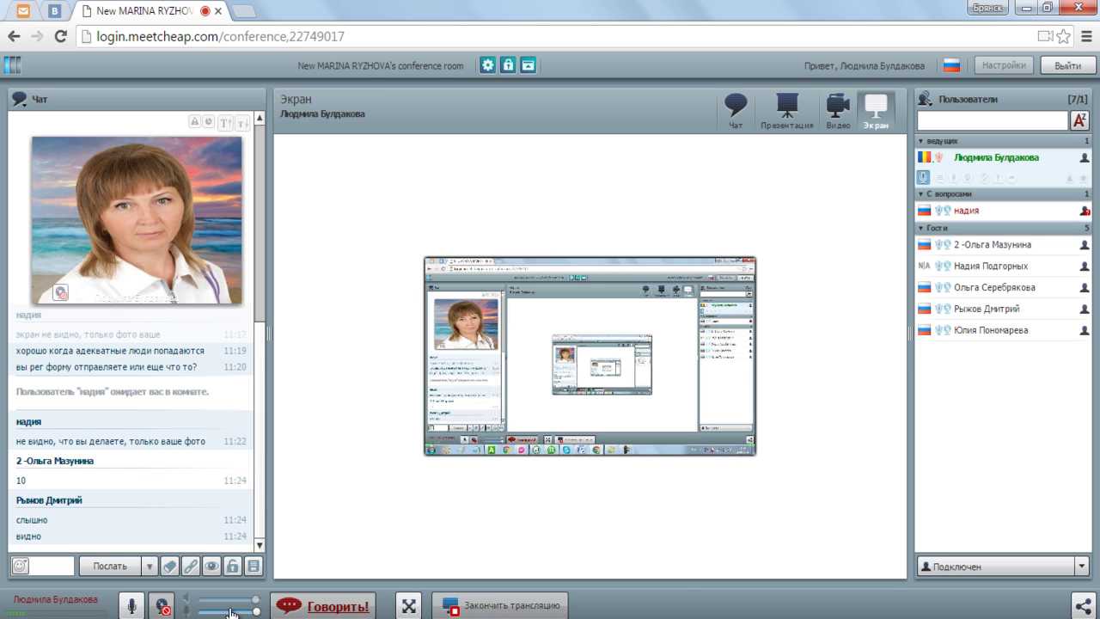
pyautogui.click(215, 524)
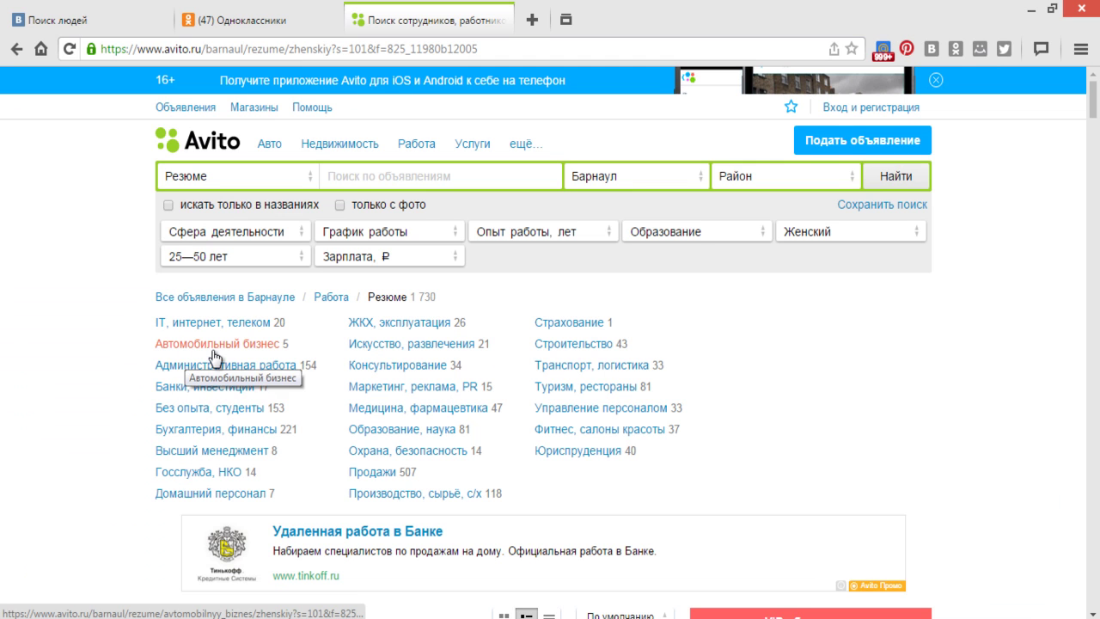
# - Open the Административная работа category and the Кредитный менеджер and office manager résumés in new tabs
pyautogui.click(243, 365)
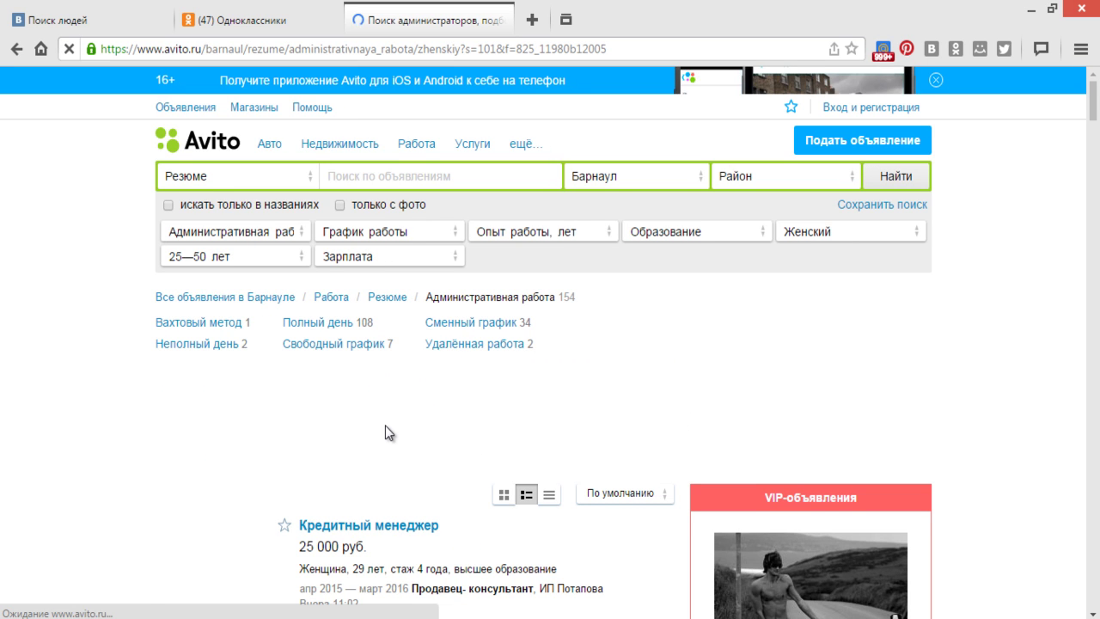
pyautogui.scroll(-1, 385, 426)
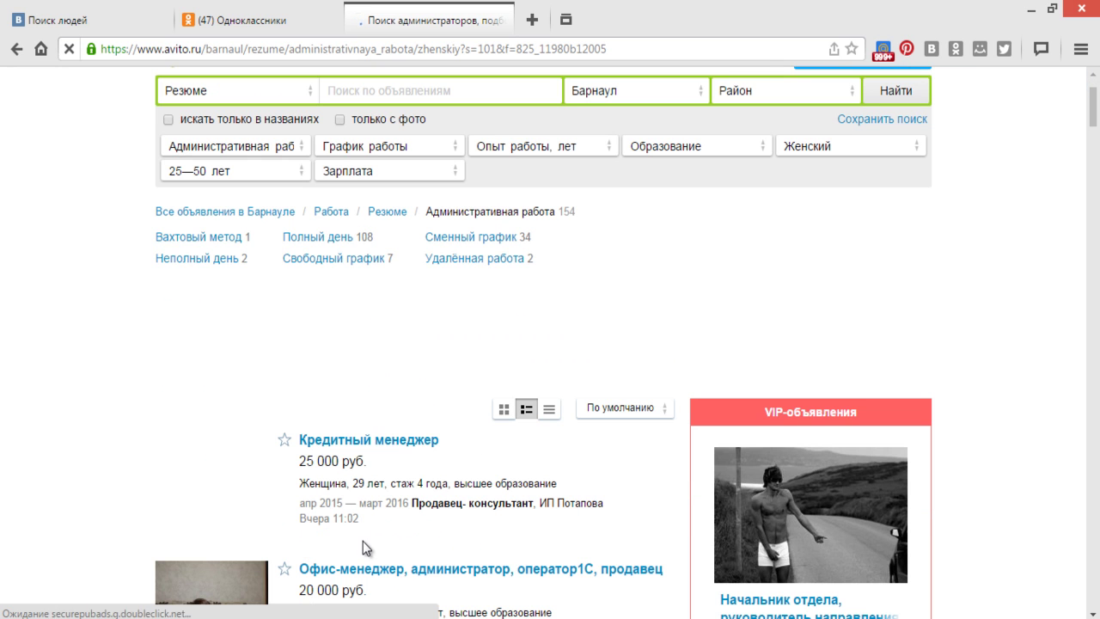
pyautogui.rightClick(399, 438)
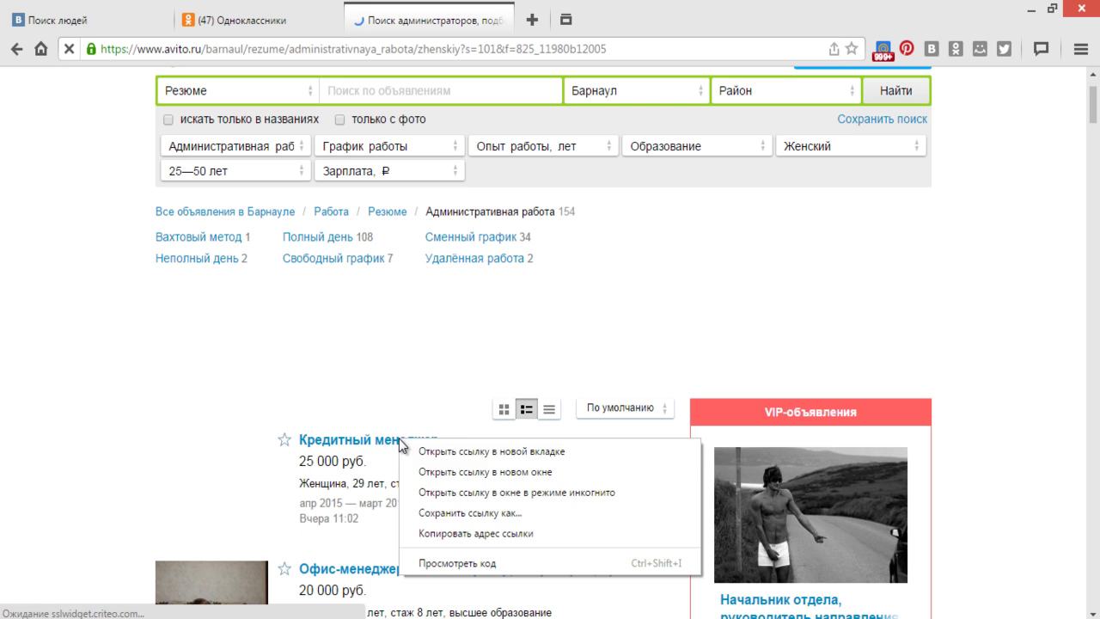
pyautogui.click(454, 456)
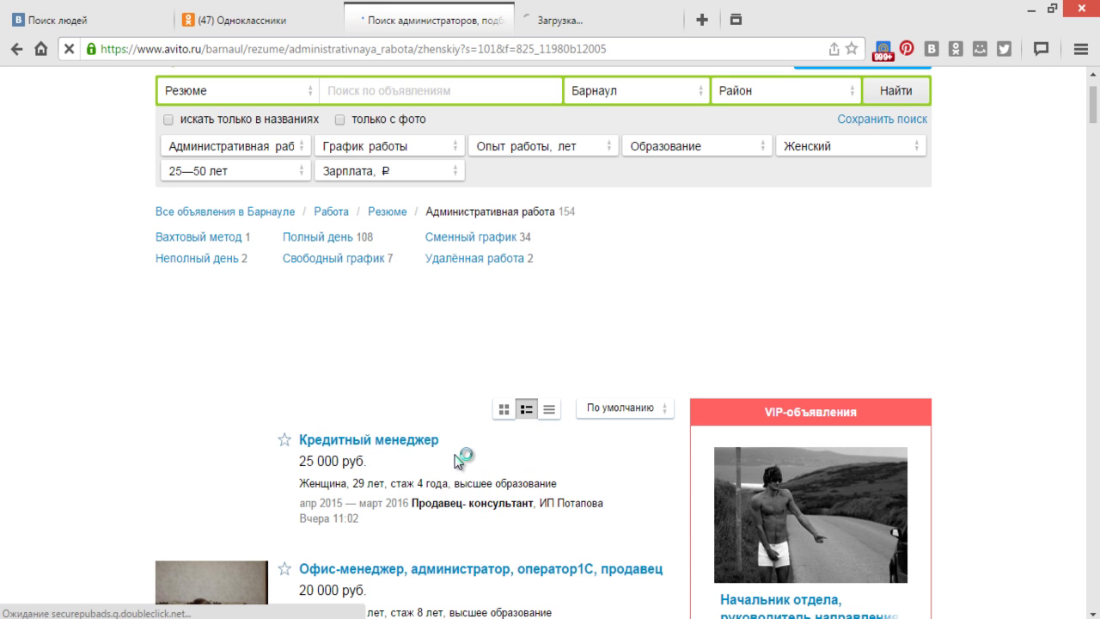
pyautogui.scroll(-1, 456, 461)
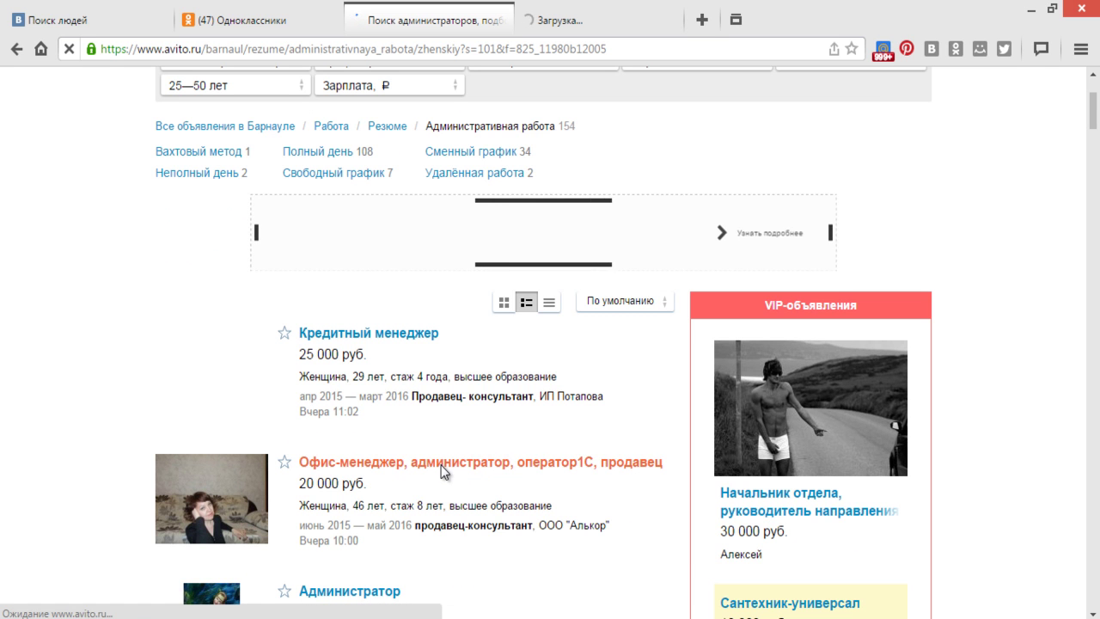
pyautogui.rightClick(443, 468)
pyautogui.click(524, 478)
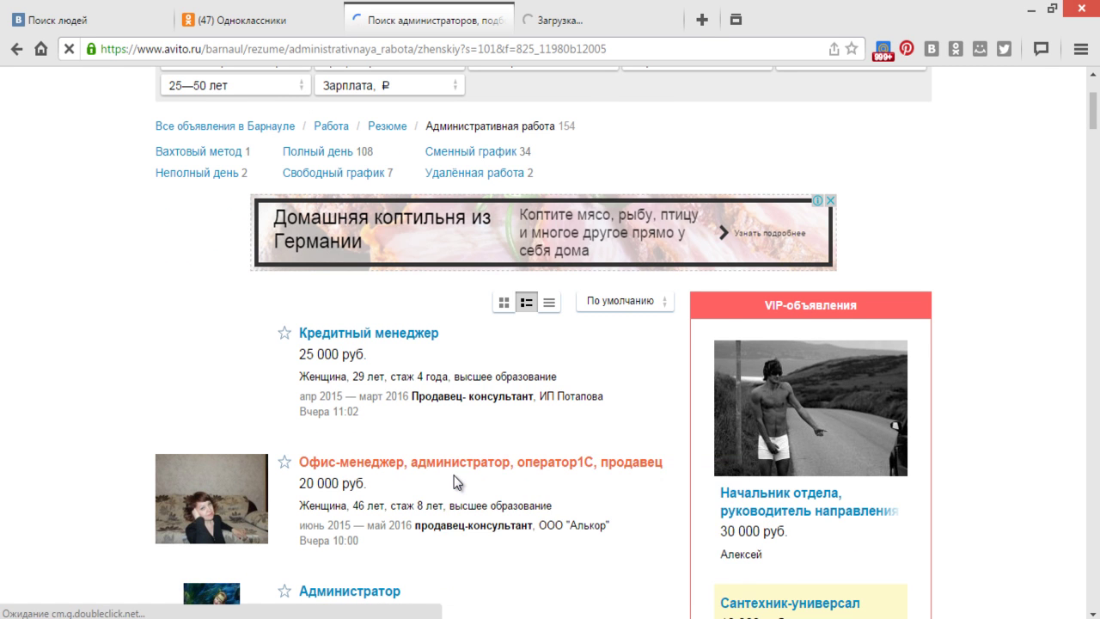
# - Open the Администратор, Администратор сауны and Делопроизводство résumés in new tabs
pyautogui.scroll(-2, 455, 480)
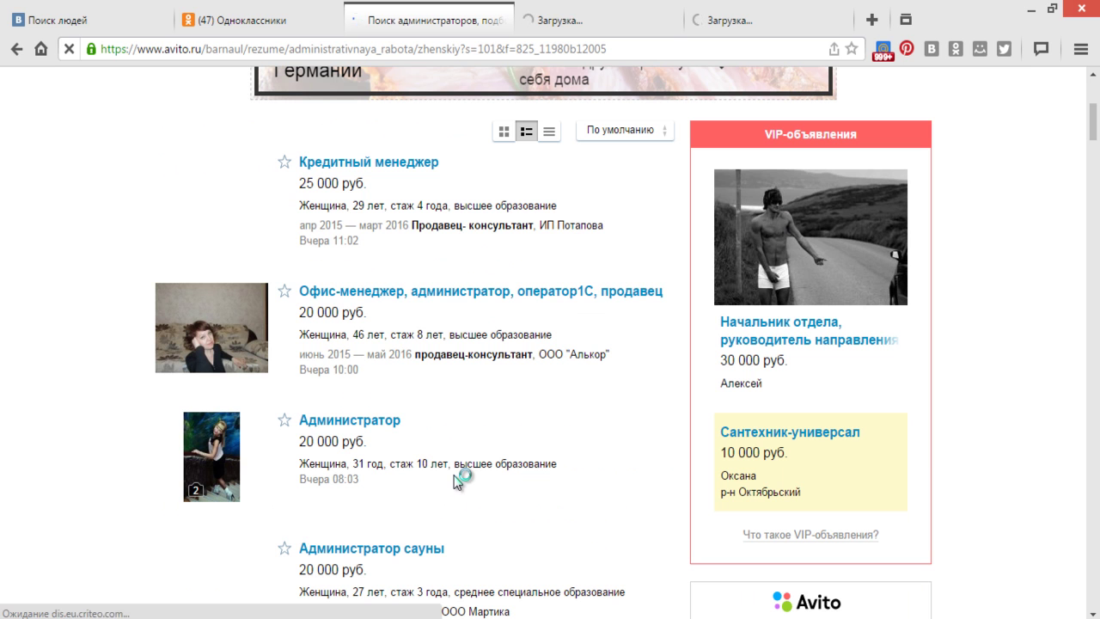
pyautogui.rightClick(343, 430)
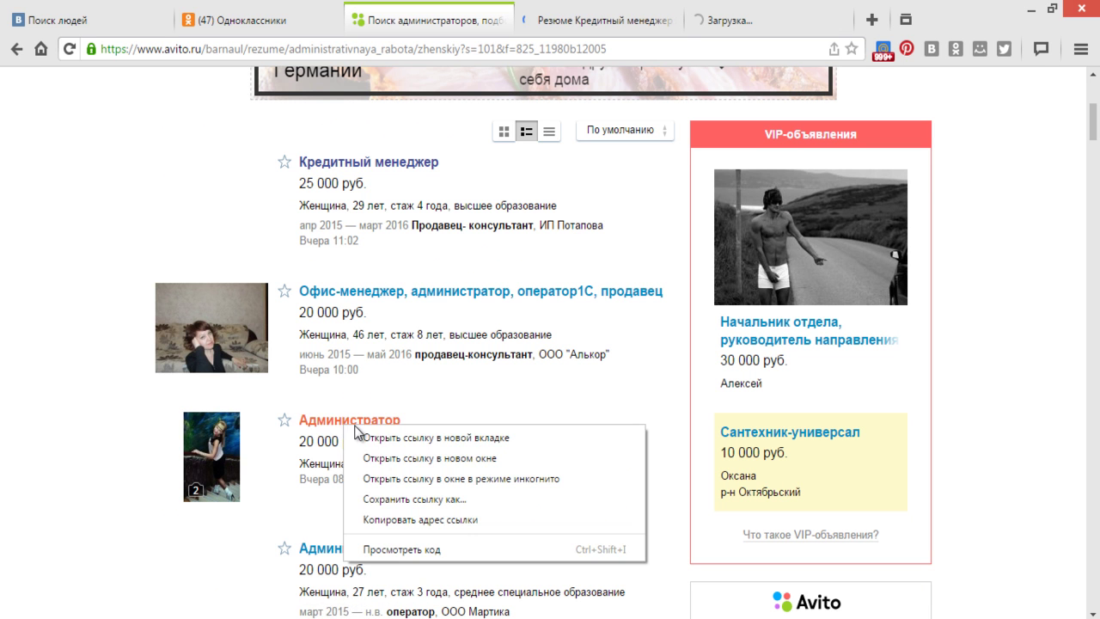
pyautogui.click(399, 444)
pyautogui.scroll(-2, 400, 444)
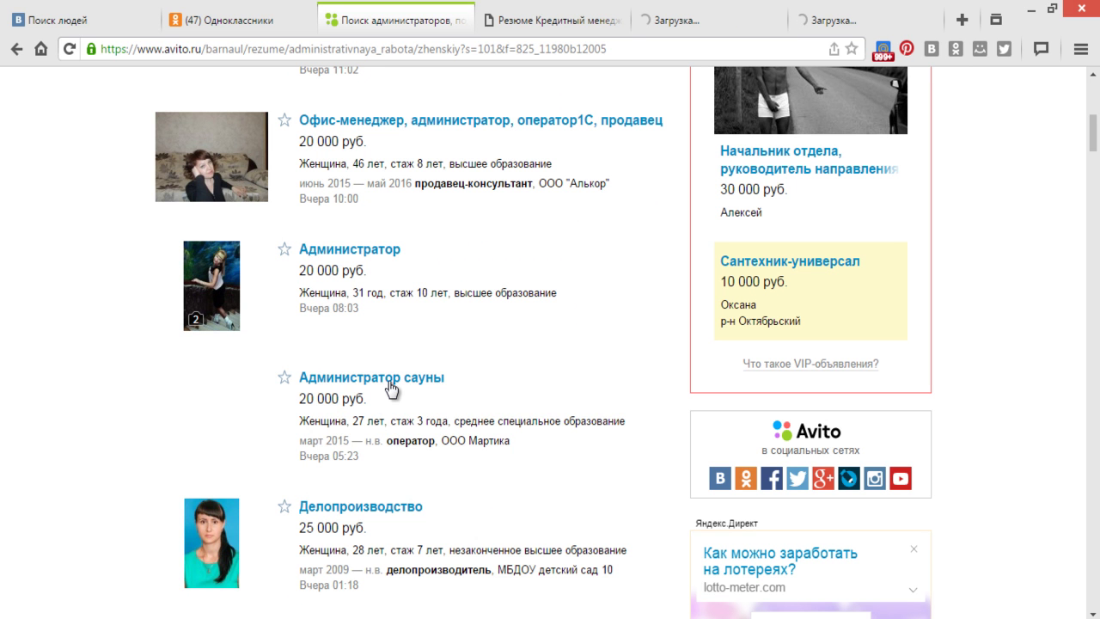
pyautogui.rightClick(389, 382)
pyautogui.click(419, 394)
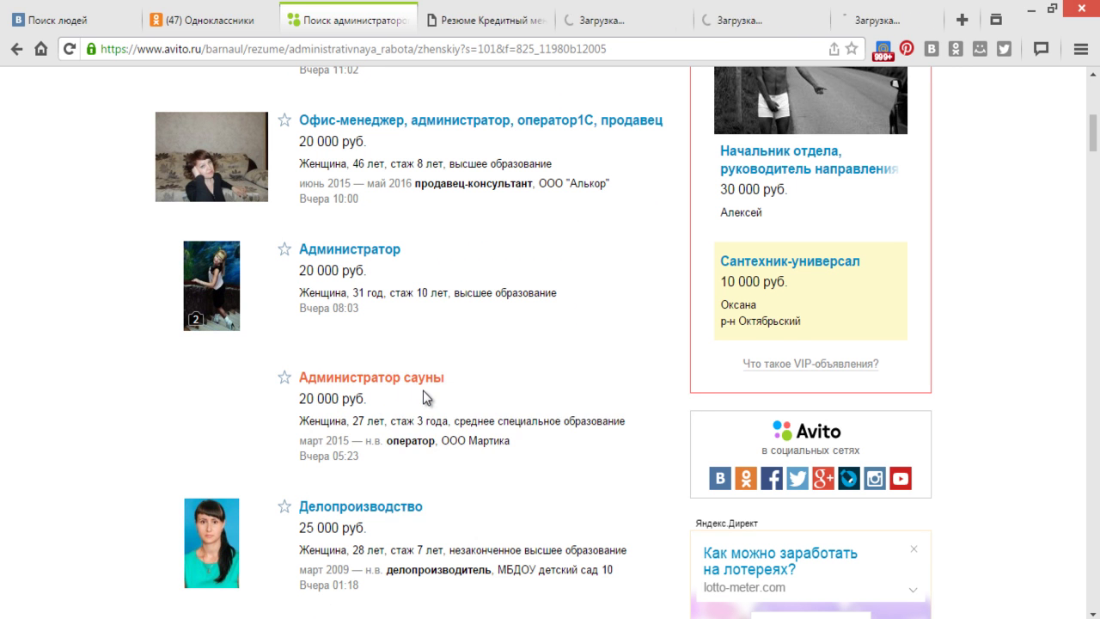
pyautogui.scroll(-2, 423, 391)
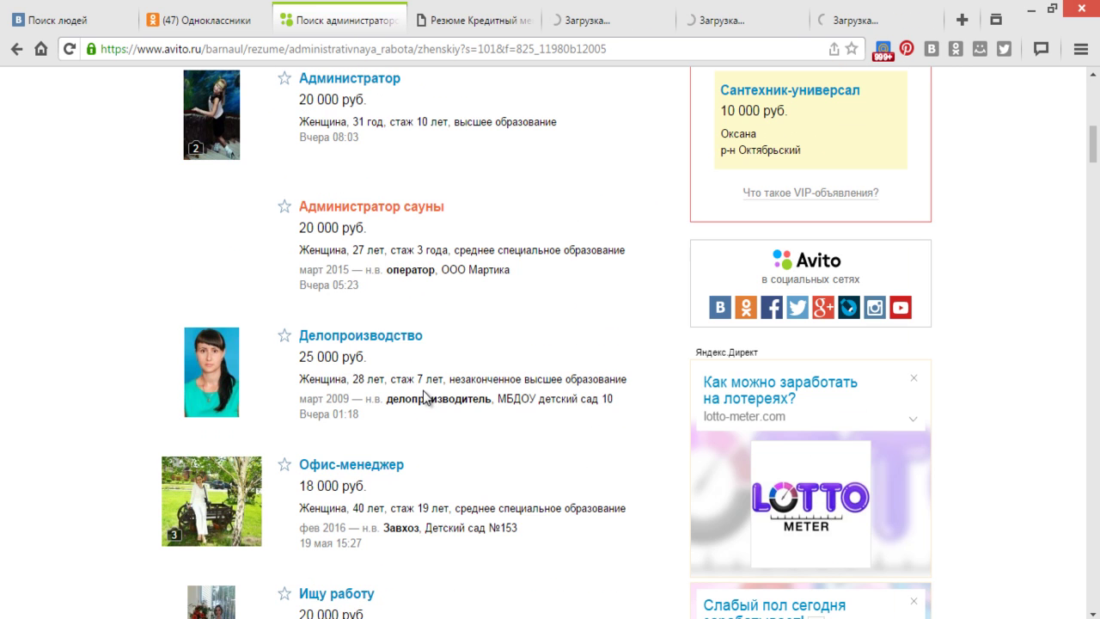
pyautogui.rightClick(386, 341)
pyautogui.click(436, 346)
pyautogui.scroll(-1, 450, 415)
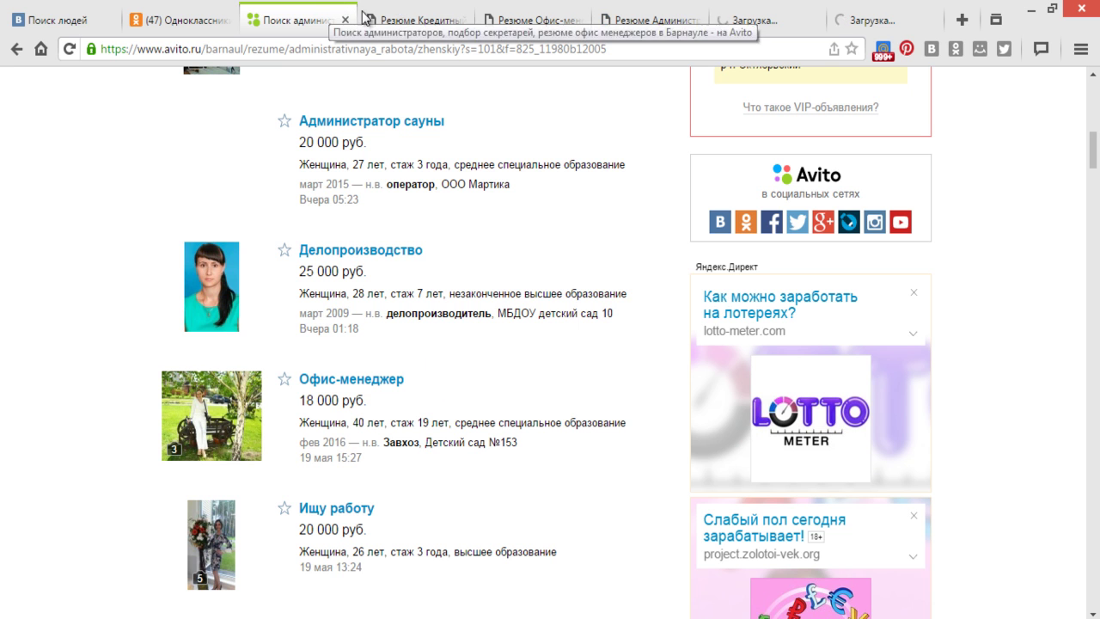
# - Reveal the phone number on the Кредитный менеджер résumé tab, then switch to the Word call script
pyautogui.click(421, 17)
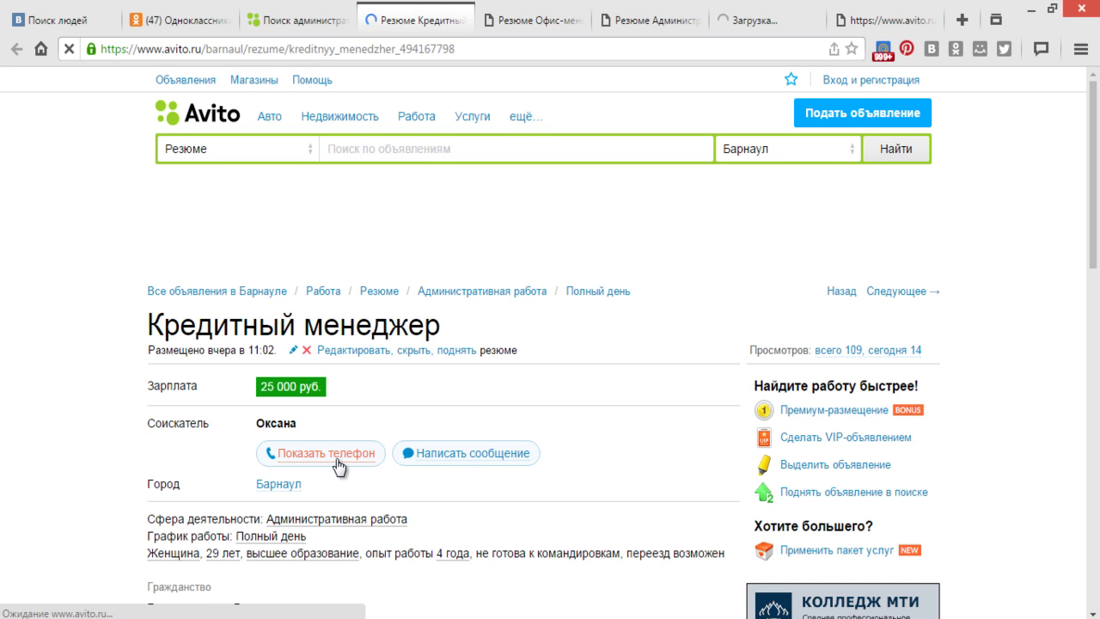
pyautogui.click(335, 460)
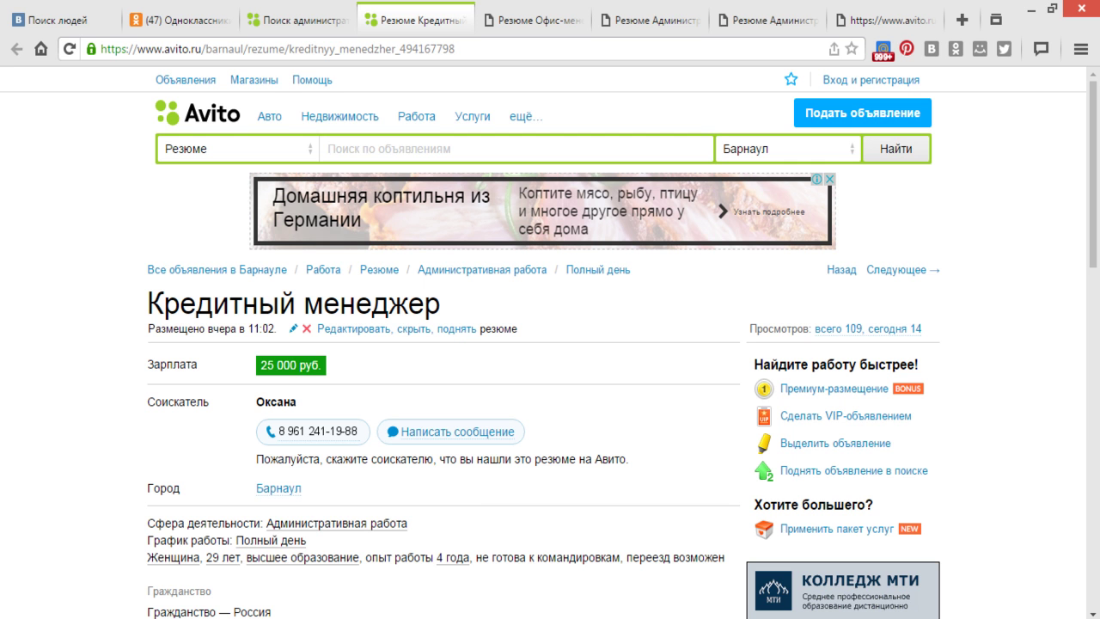
pyautogui.hotkey('alt', 'Tab')
pyautogui.scroll(15, 636, 532)
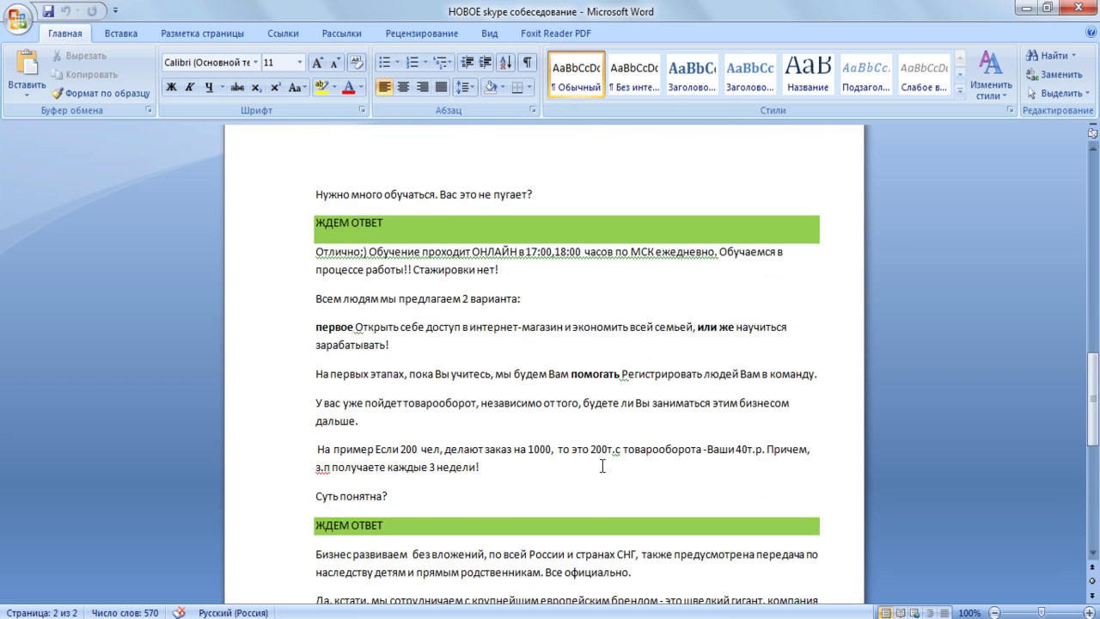
# - Reread the call script's opening greeting in Word, then return to the Кредитный менеджер resume
pyautogui.scroll(12, 602, 464)
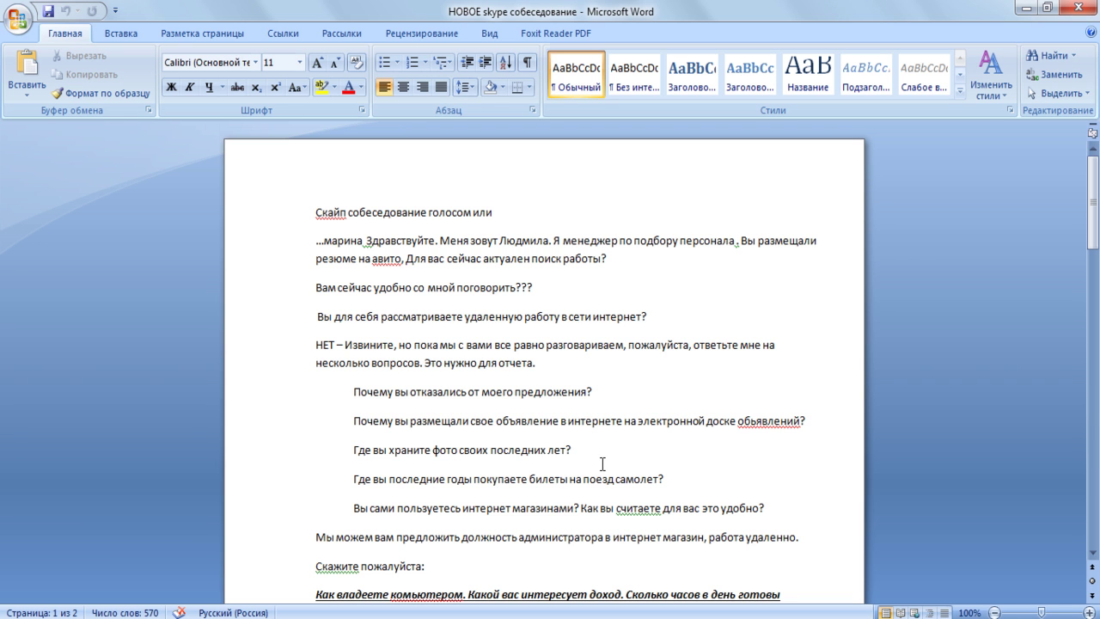
pyautogui.hotkey('alt', 'Tab')
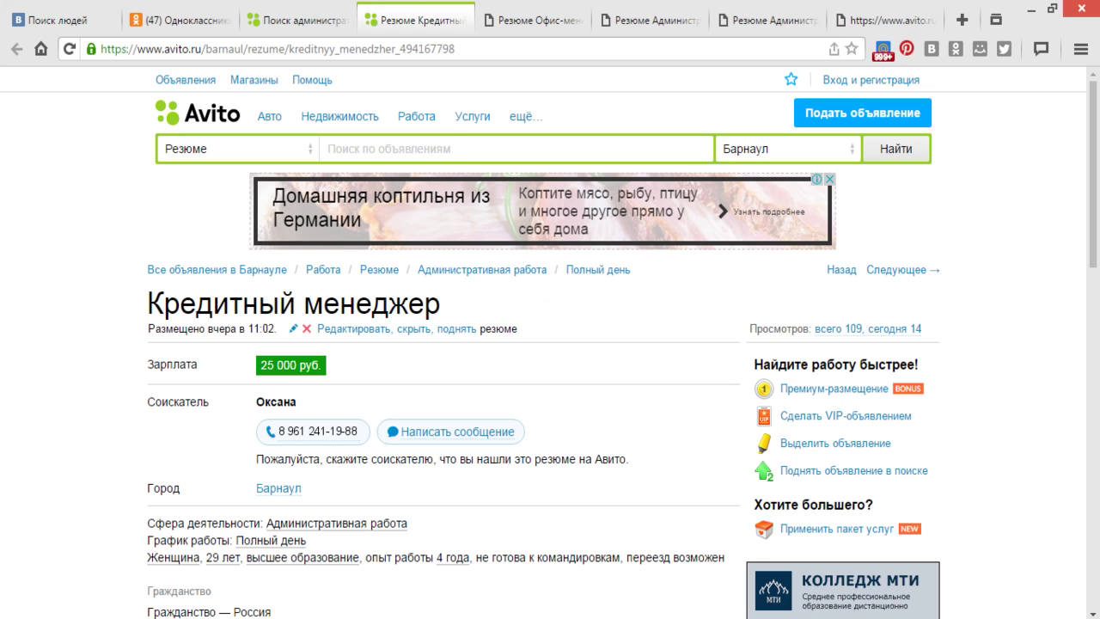
# - Reveal the applicant's phone number on the Офис-менеджер resume, then close that resume tab
pyautogui.click(518, 21)
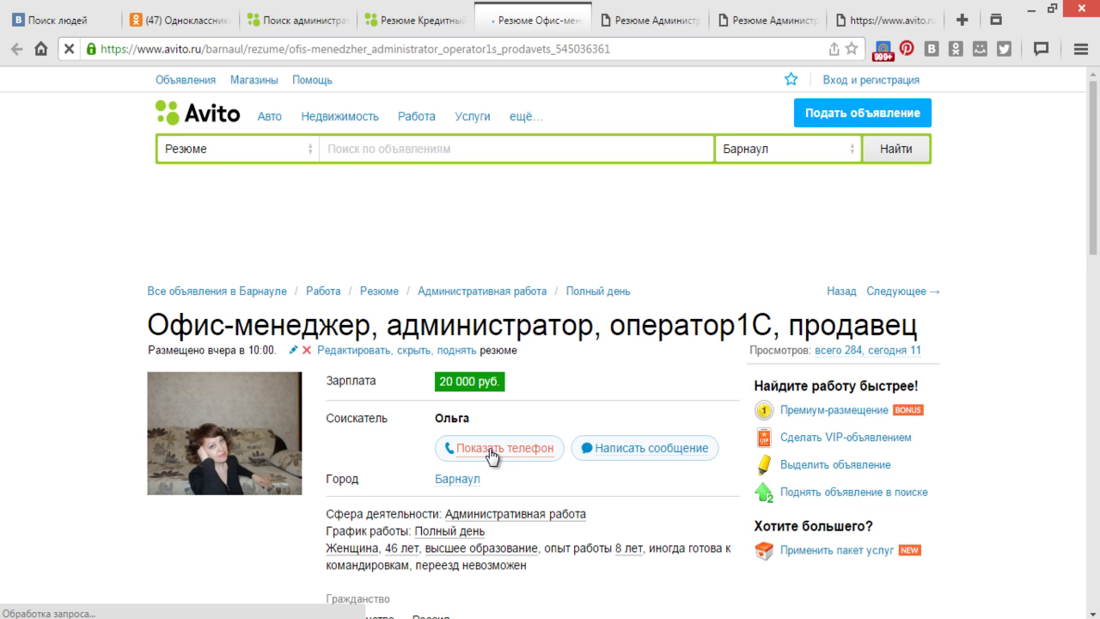
pyautogui.click(492, 453)
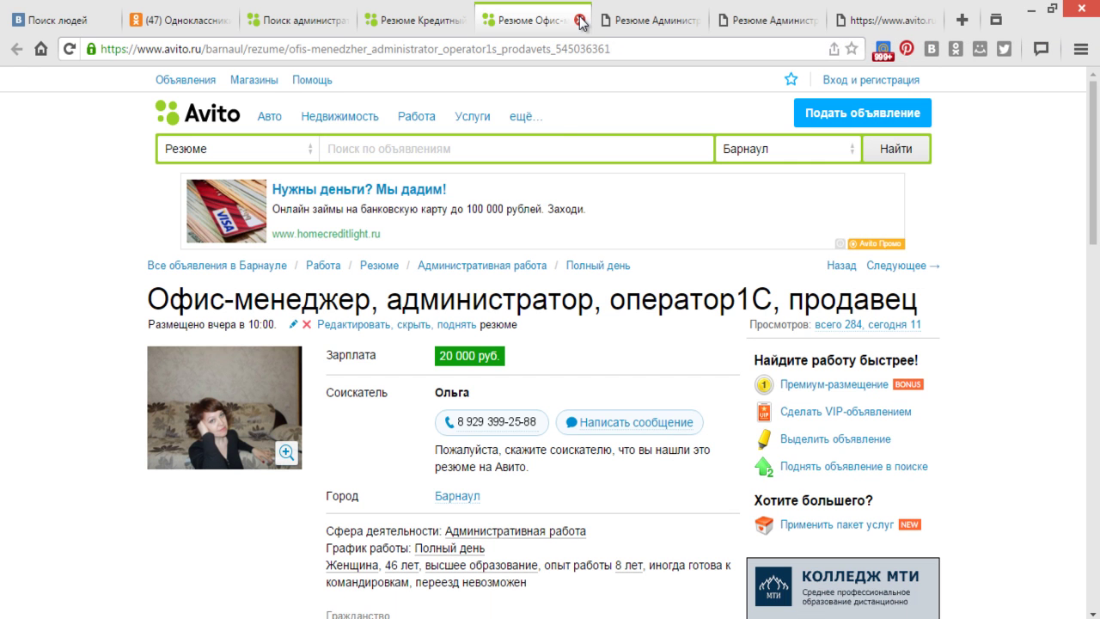
pyautogui.click(580, 19)
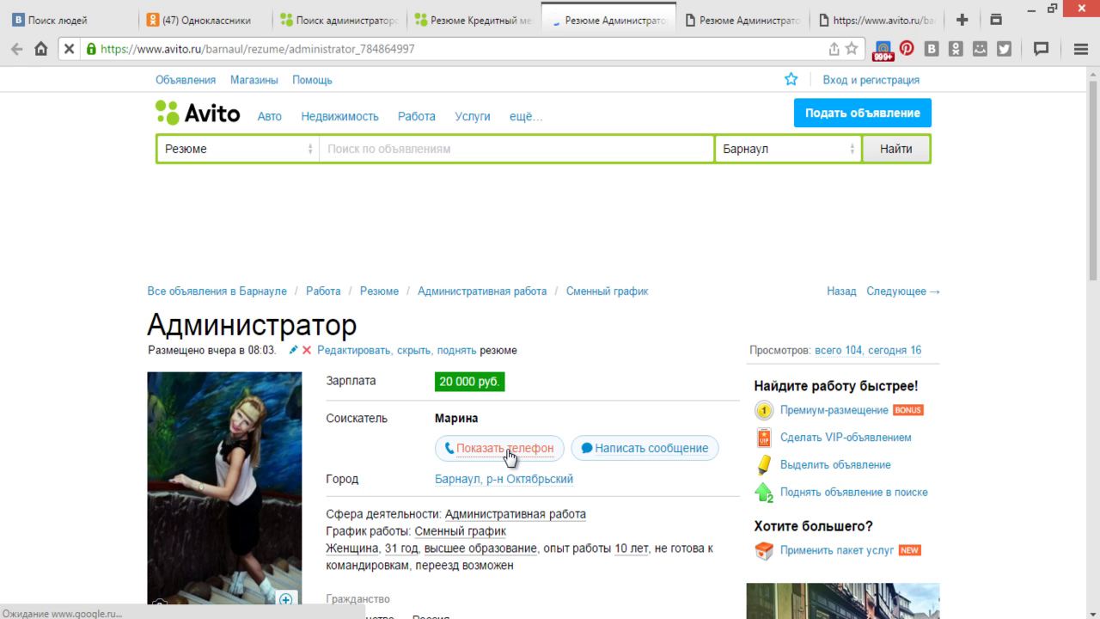
# - Reveal phone numbers on the Администратор and Администратор сауны resumes, closing each tab afterwards
pyautogui.click(510, 454)
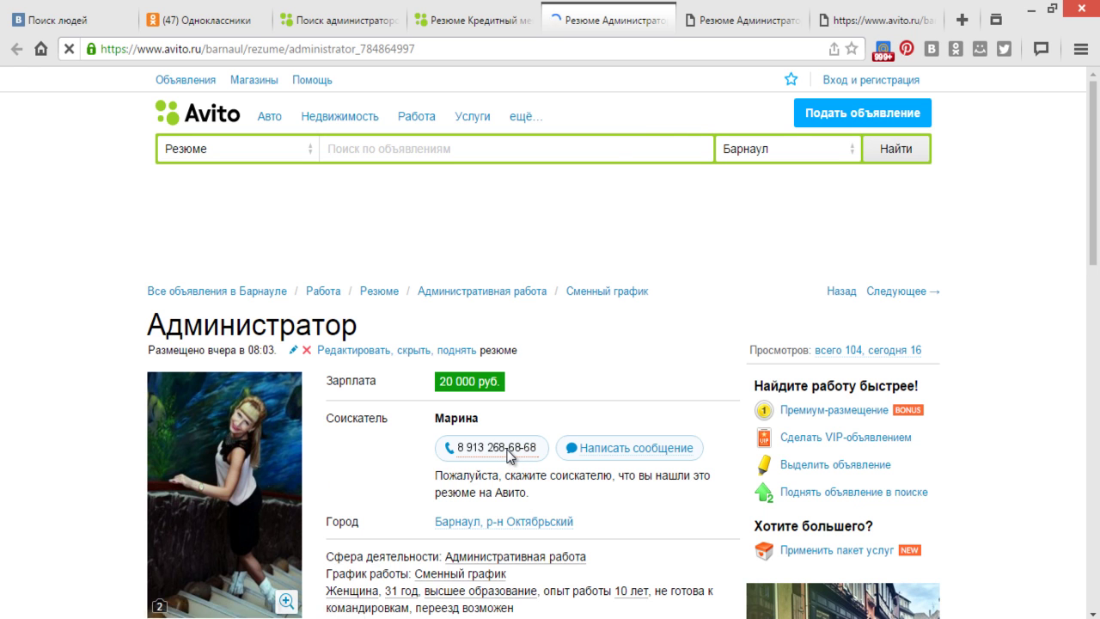
pyautogui.click(665, 21)
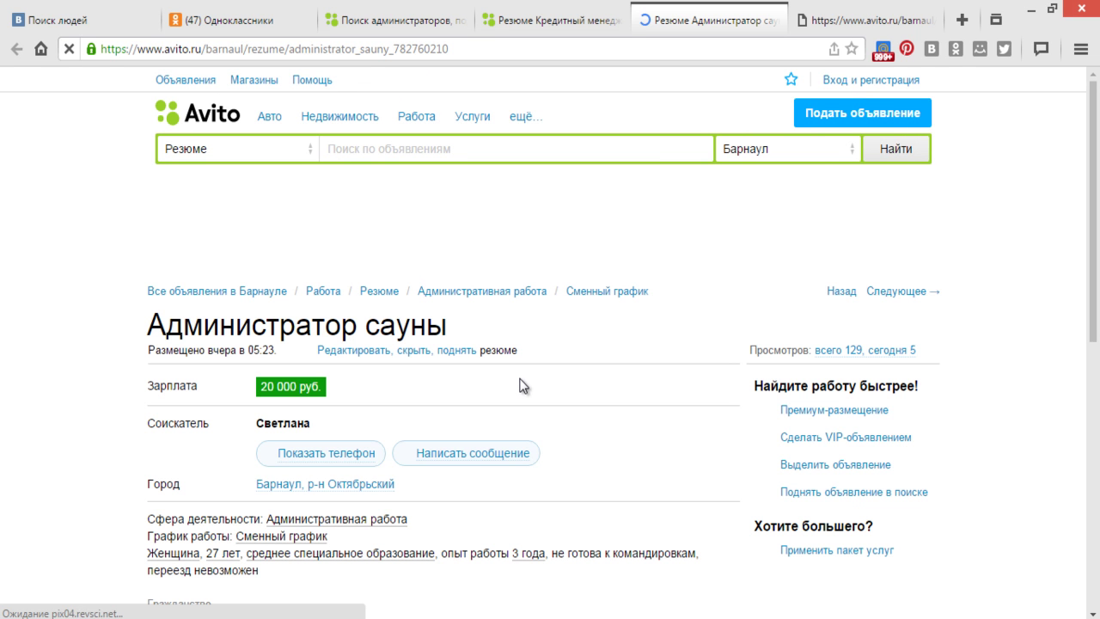
pyautogui.click(346, 455)
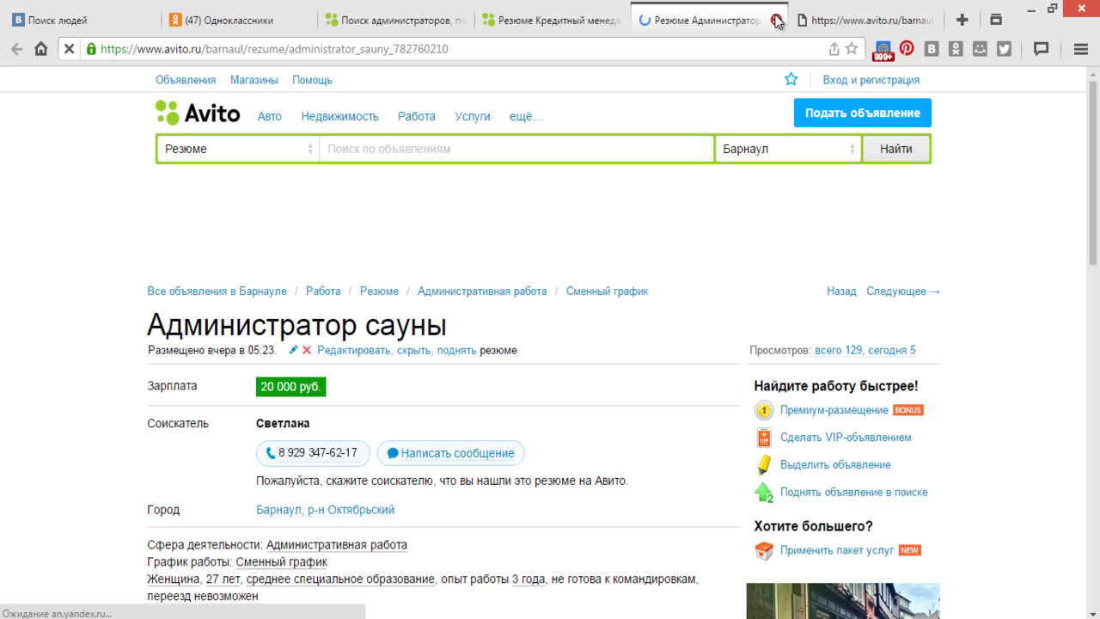
pyautogui.click(777, 21)
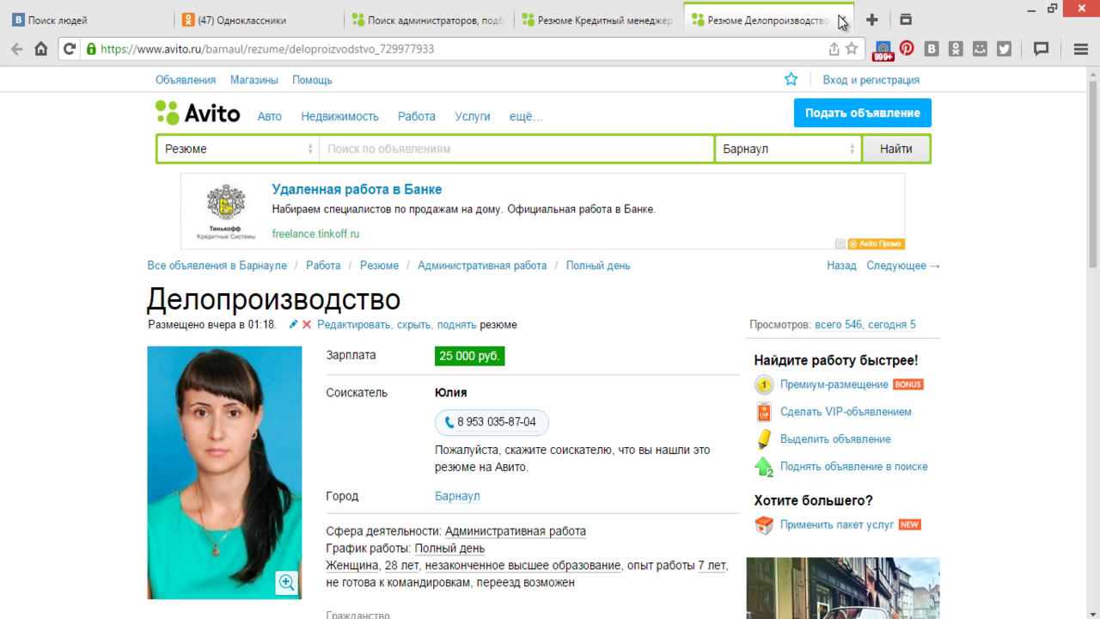
# - Close the Делопроизводство resume and rerun the search under the Банки, инвестиции category
pyautogui.click(841, 19)
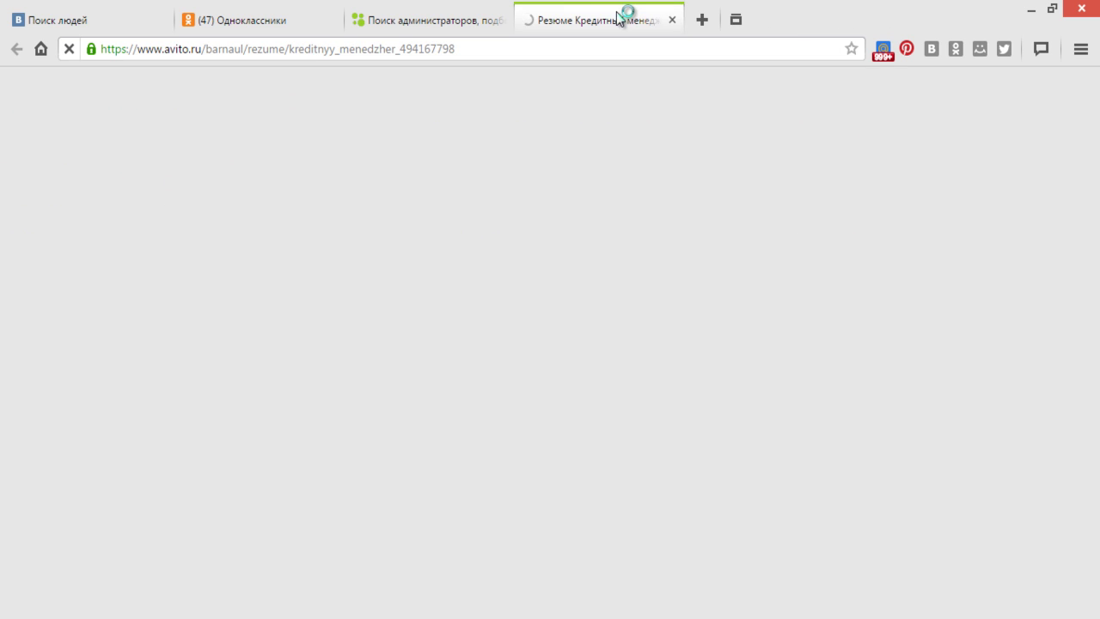
pyautogui.click(418, 21)
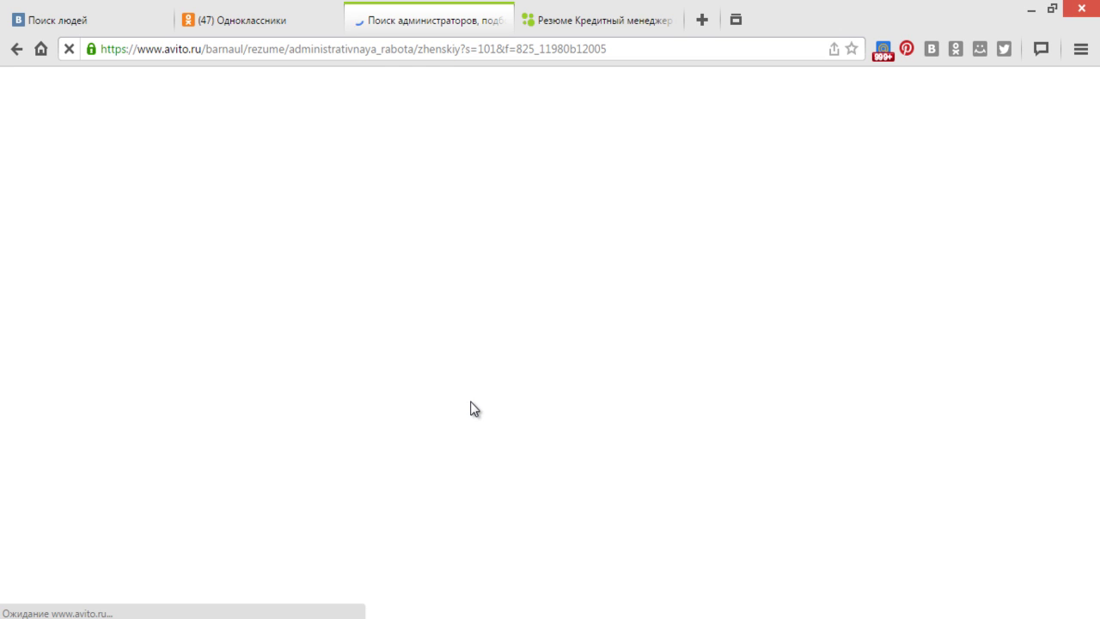
pyautogui.scroll(4, 471, 402)
pyautogui.scroll(5, 469, 401)
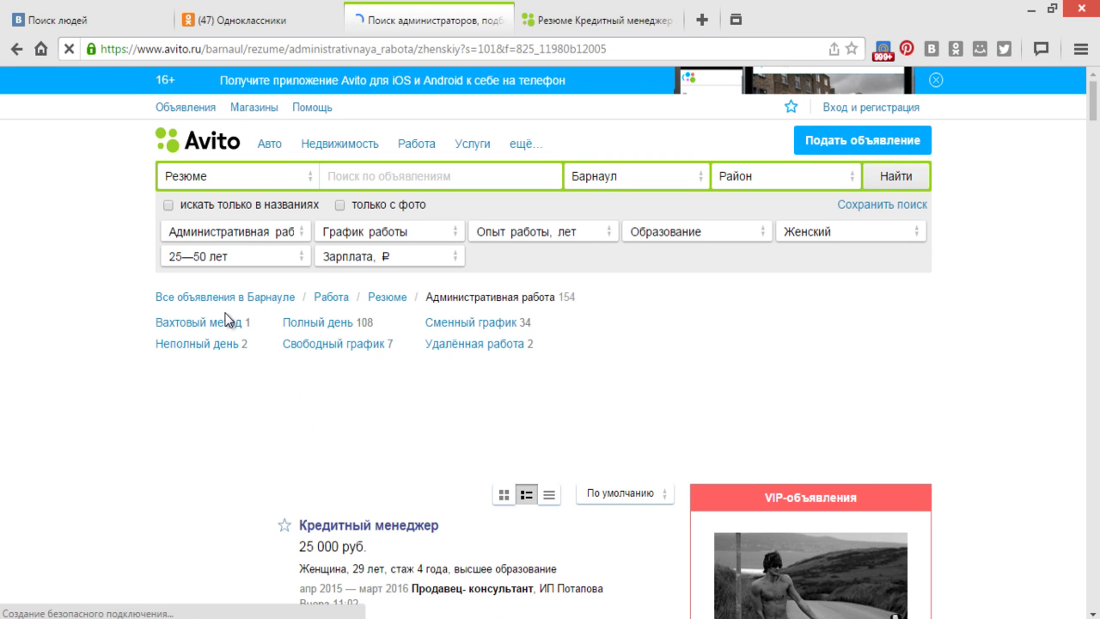
pyautogui.click(302, 232)
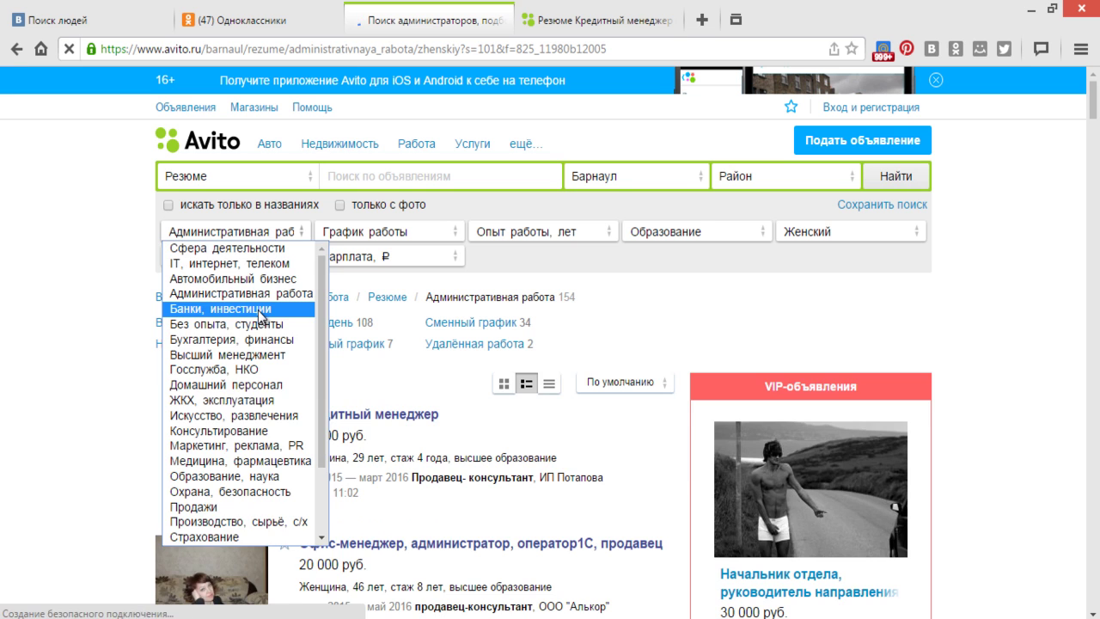
pyautogui.click(259, 311)
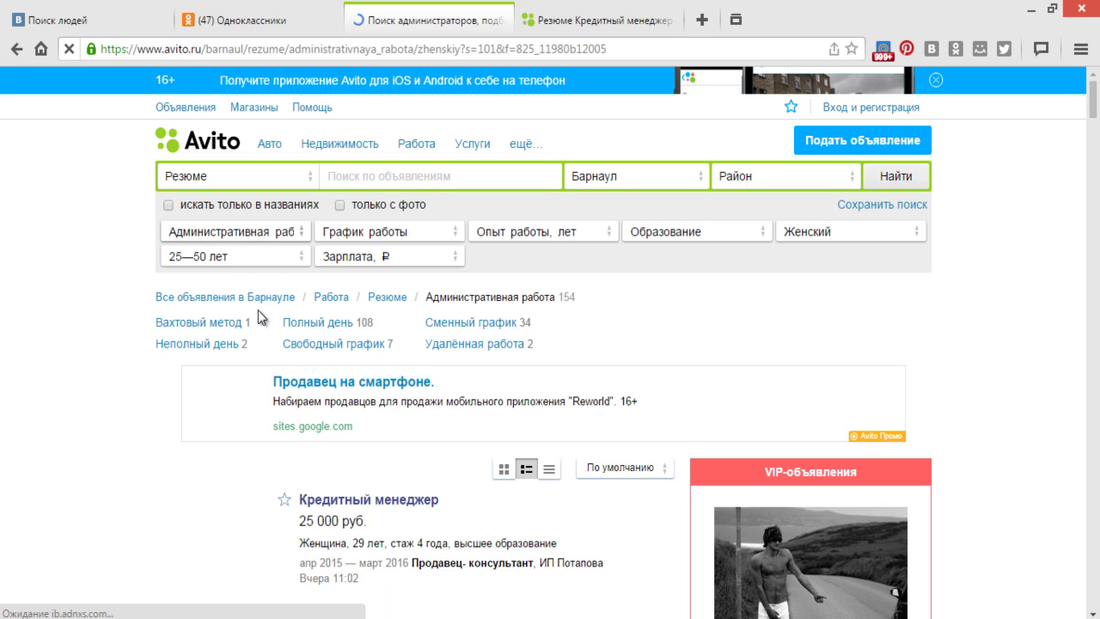
pyautogui.click(904, 178)
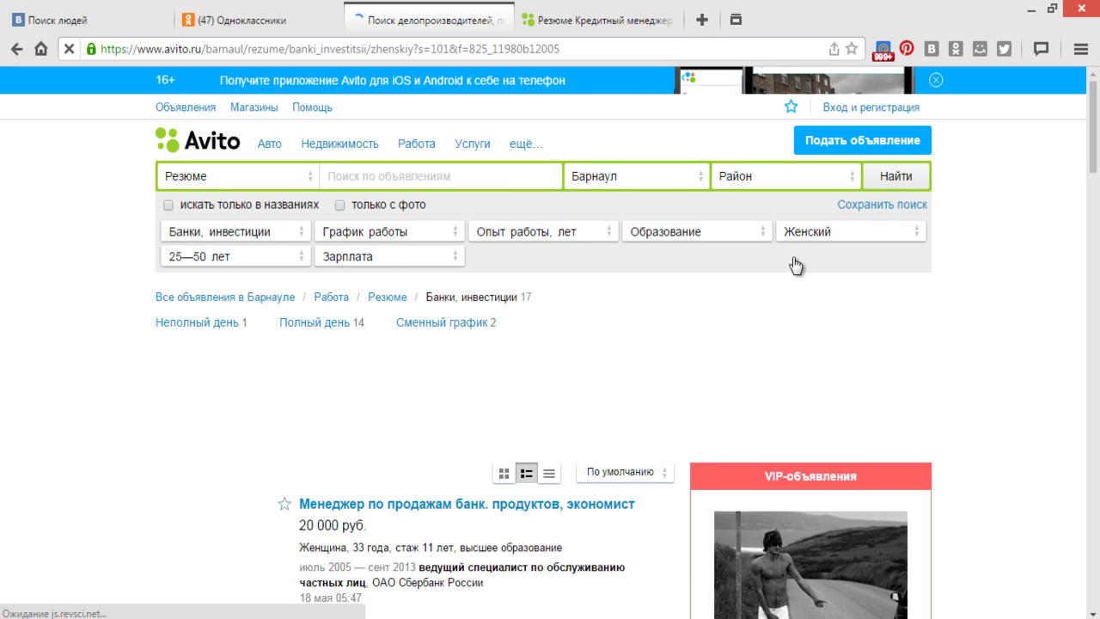
# - Open the first bank-sector result, Менеджер по продажам банк. продуктов, in a new tab
pyautogui.scroll(-1, 579, 383)
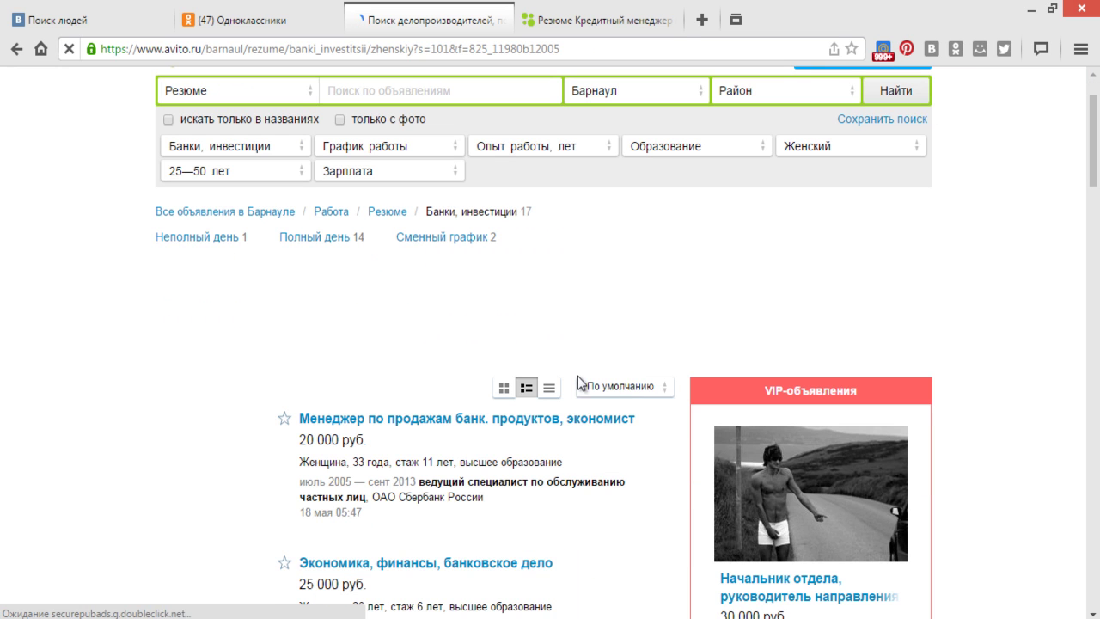
pyautogui.scroll(-1, 658, 410)
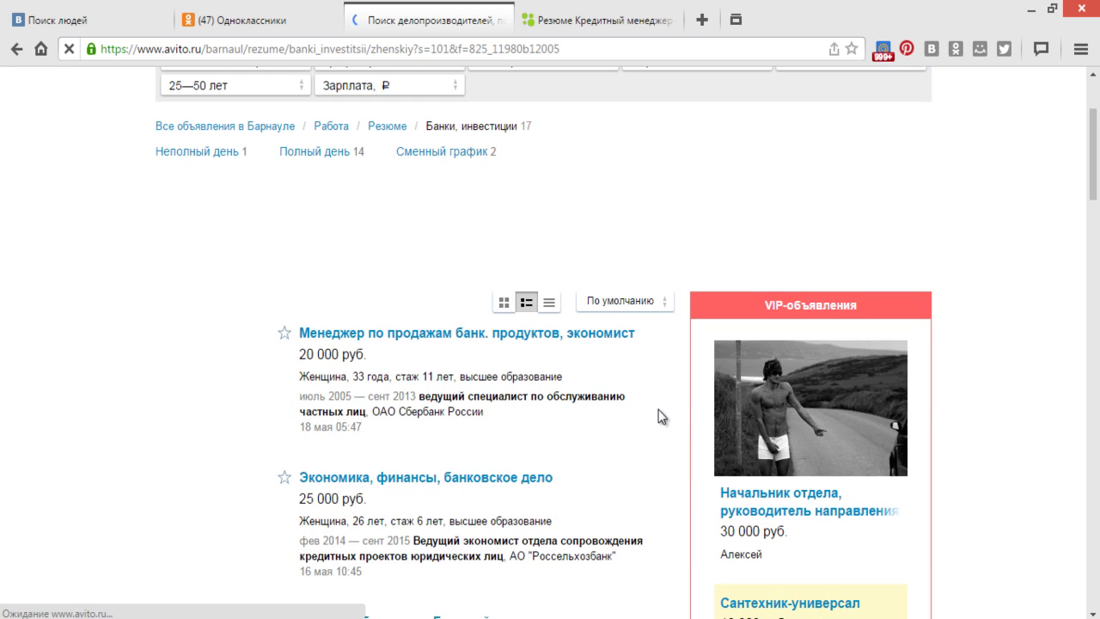
pyautogui.rightClick(394, 334)
pyautogui.click(431, 346)
pyautogui.scroll(-1, 433, 353)
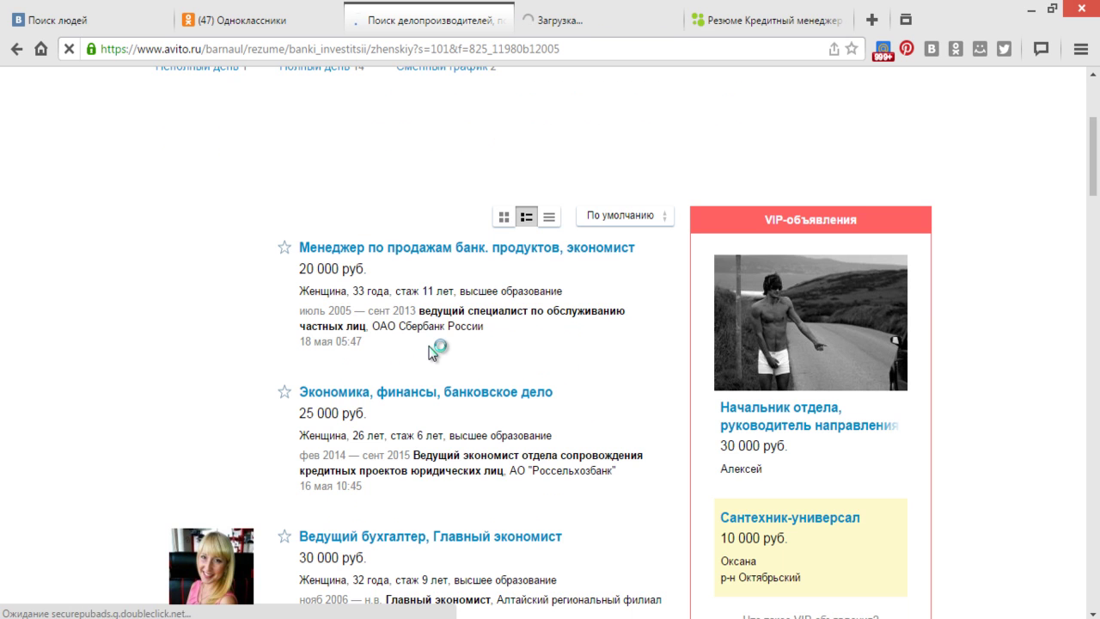
pyautogui.scroll(2, 436, 336)
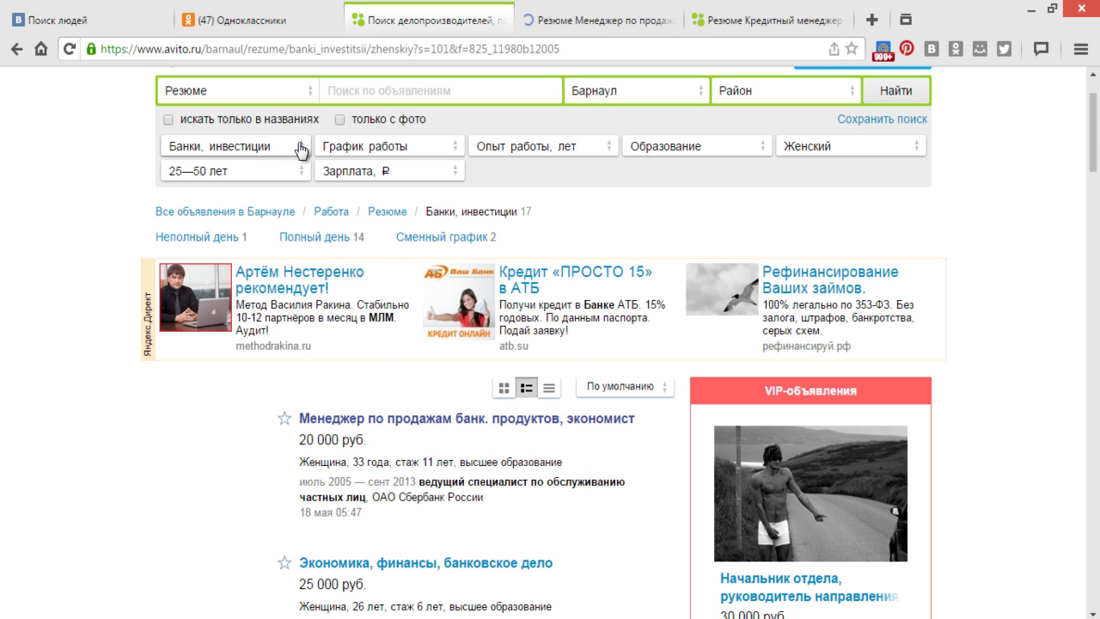
# - Switch the women's resume search to the Бухгалтерия, финансы category and run it
pyautogui.click(301, 151)
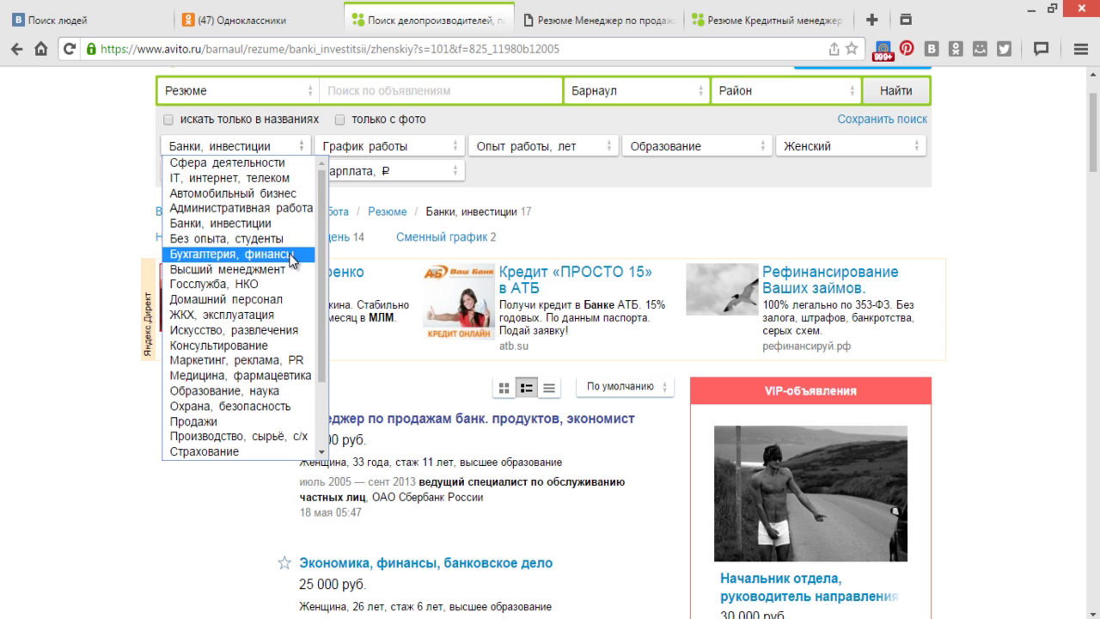
pyautogui.click(292, 254)
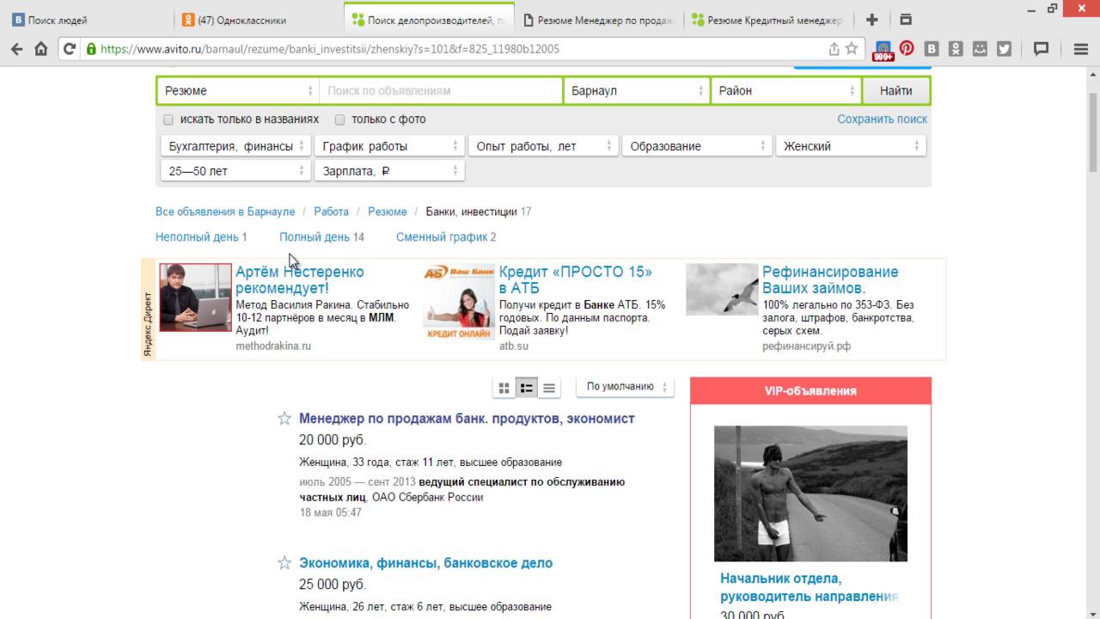
pyautogui.click(890, 91)
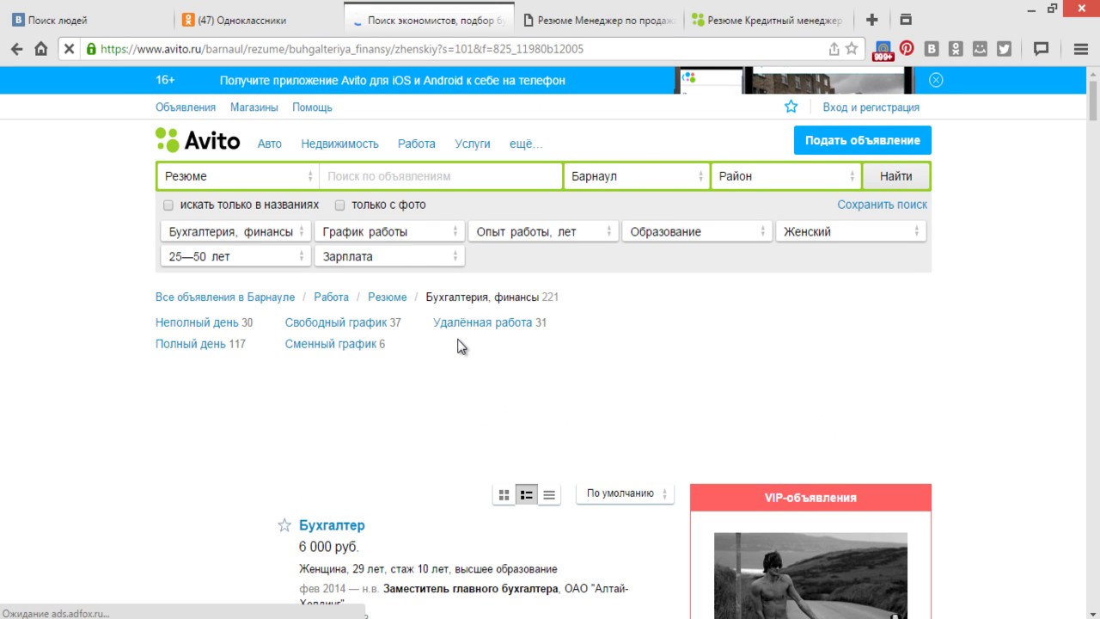
pyautogui.scroll(-1, 458, 345)
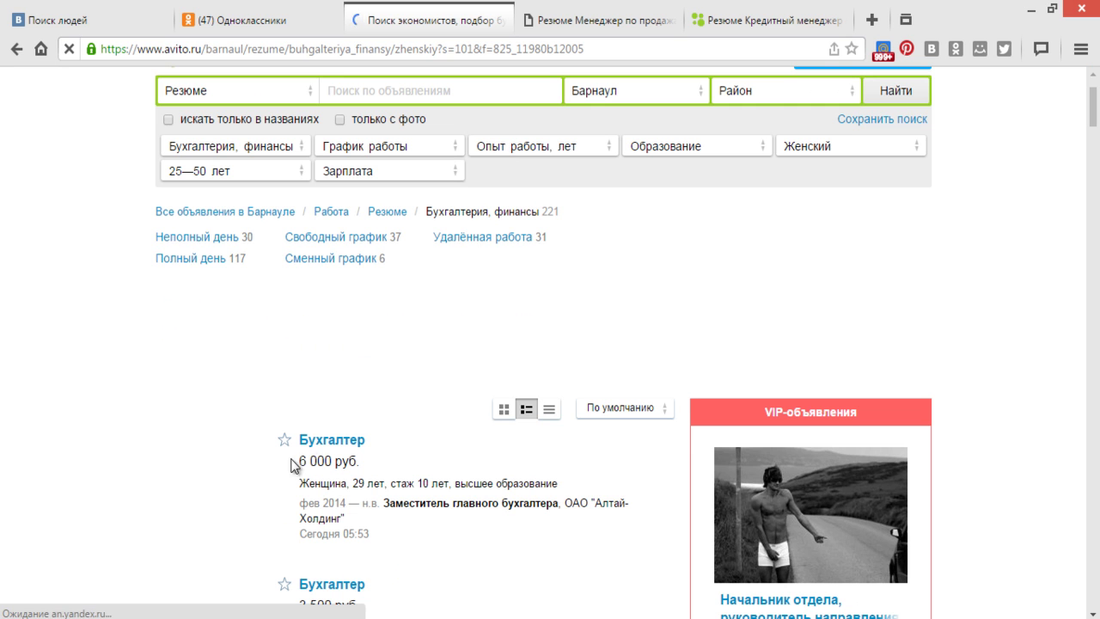
# - Open the first Бухгалтер, the 3 500 руб. and the 38-year-old accountant resumes in new tabs
pyautogui.rightClick(347, 444)
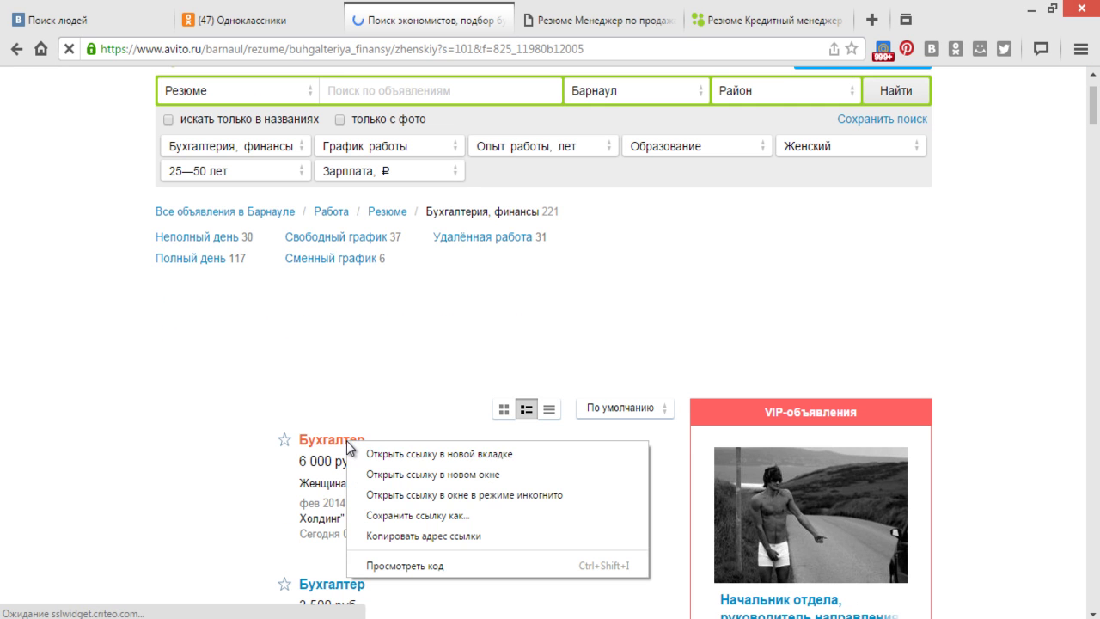
pyautogui.click(407, 453)
pyautogui.scroll(-2, 407, 454)
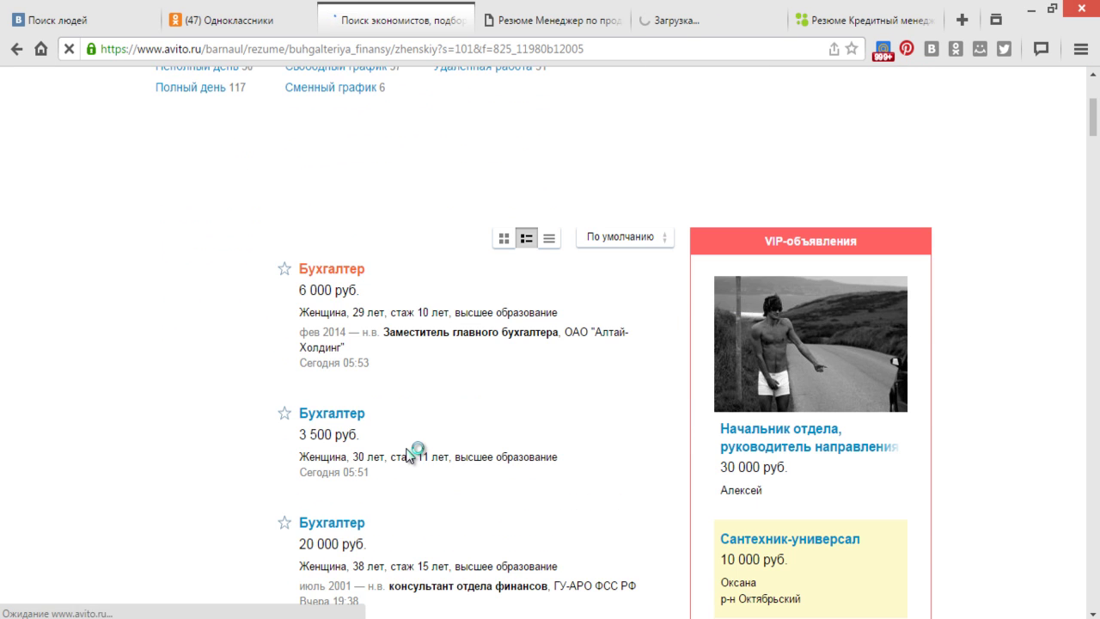
pyautogui.rightClick(324, 422)
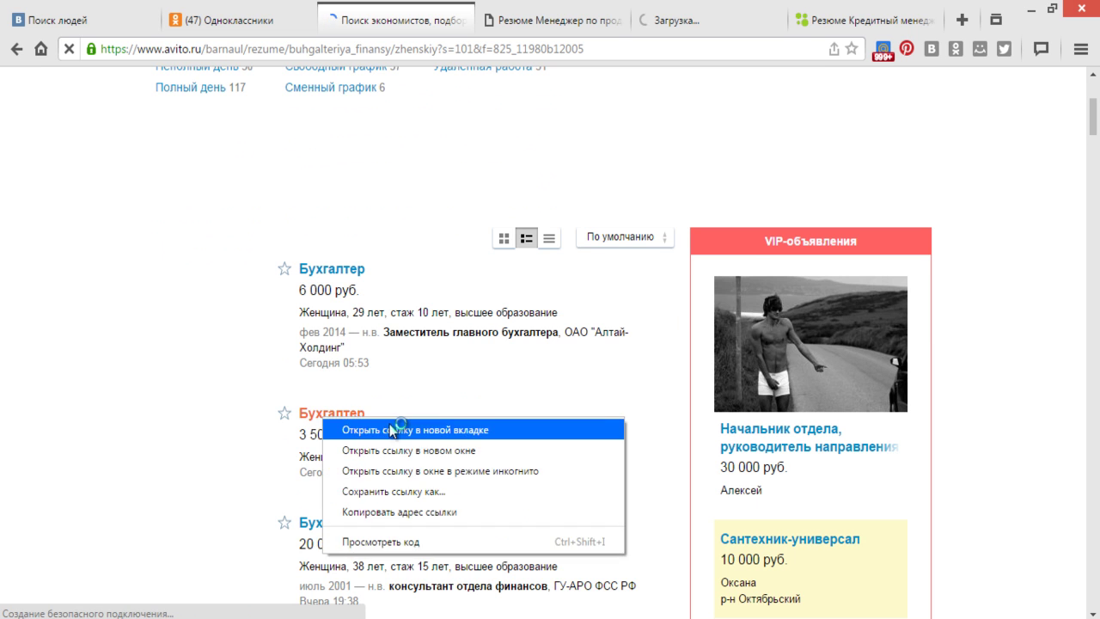
pyautogui.click(370, 429)
pyautogui.scroll(-1, 391, 427)
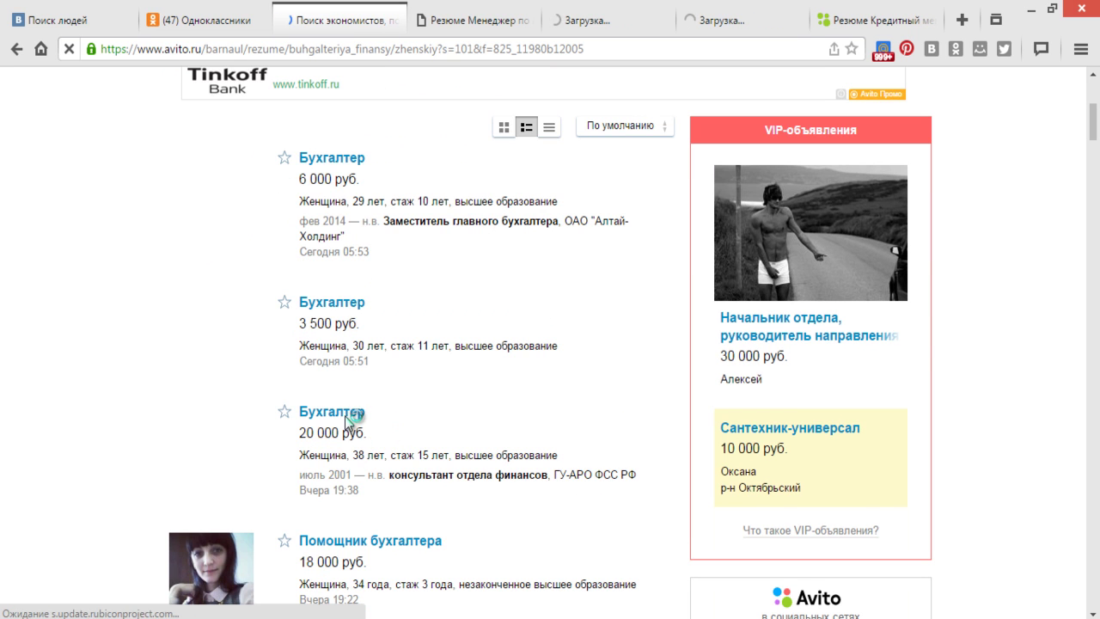
pyautogui.rightClick(347, 420)
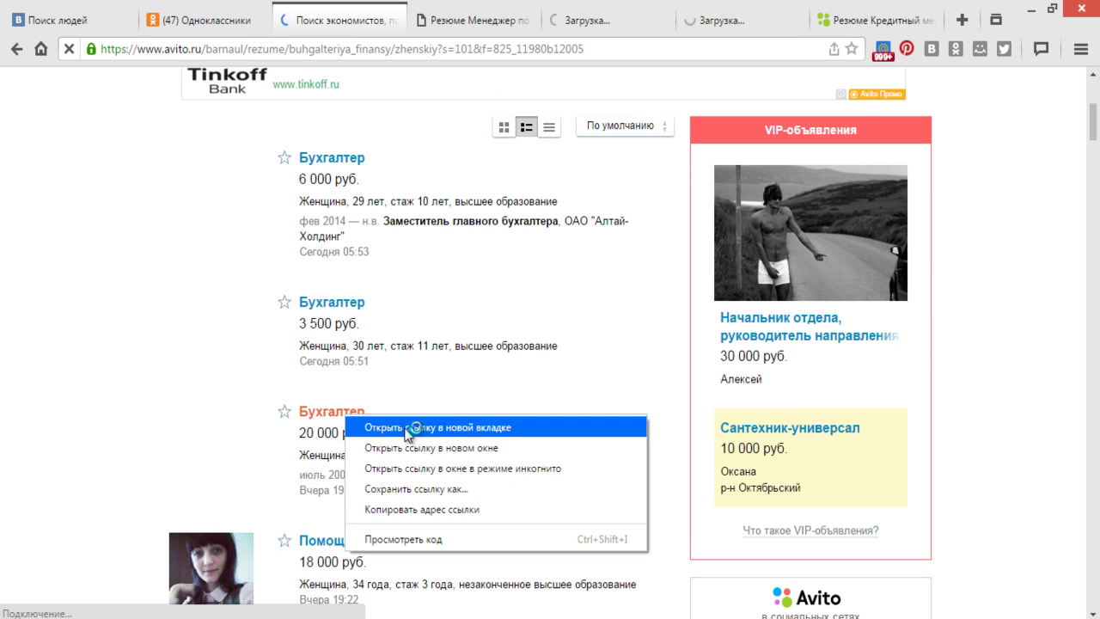
pyautogui.click(387, 421)
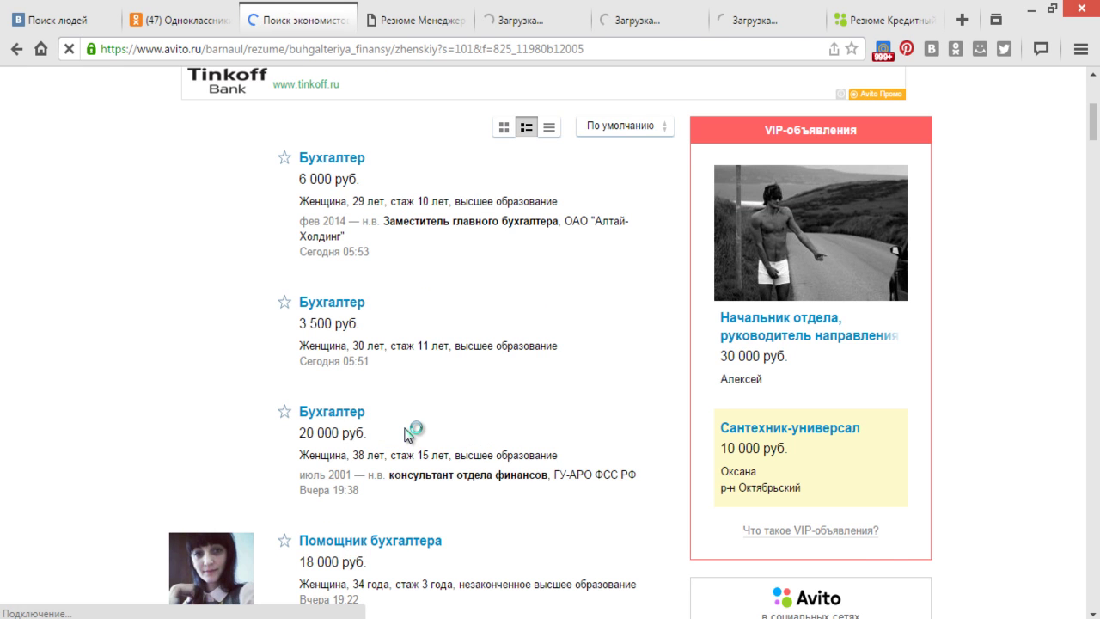
# - Open the Помощник бухгалтера, cashier-accountant, 17 000 руб. and Бухгалтер удаленный resumes in background tabs
pyautogui.scroll(-1, 408, 431)
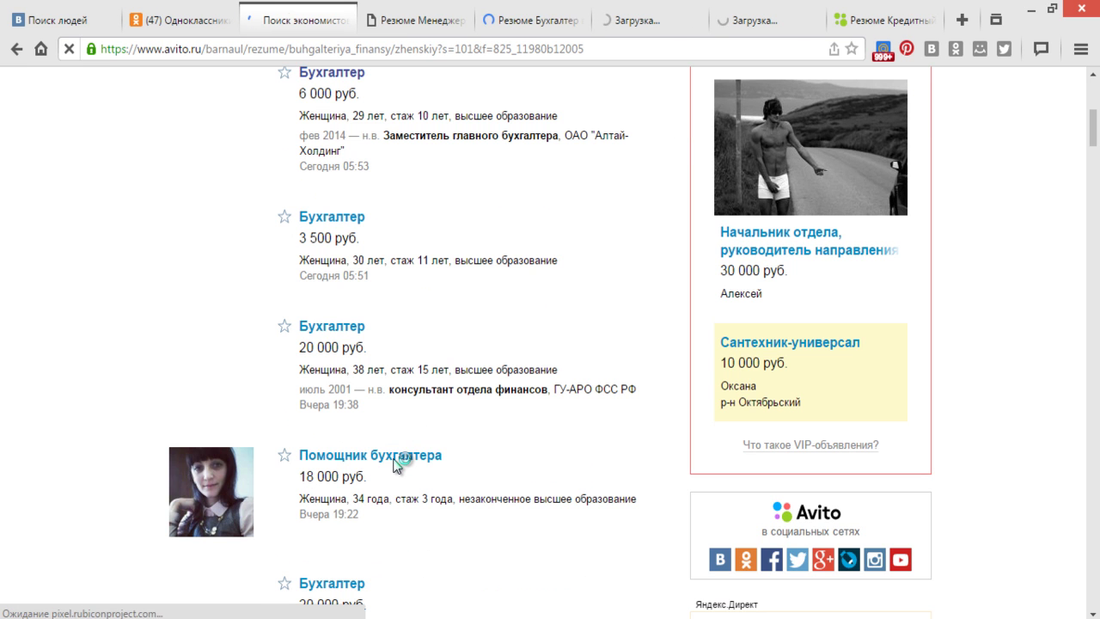
pyautogui.rightClick(393, 459)
pyautogui.click(451, 472)
pyautogui.scroll(-2, 452, 473)
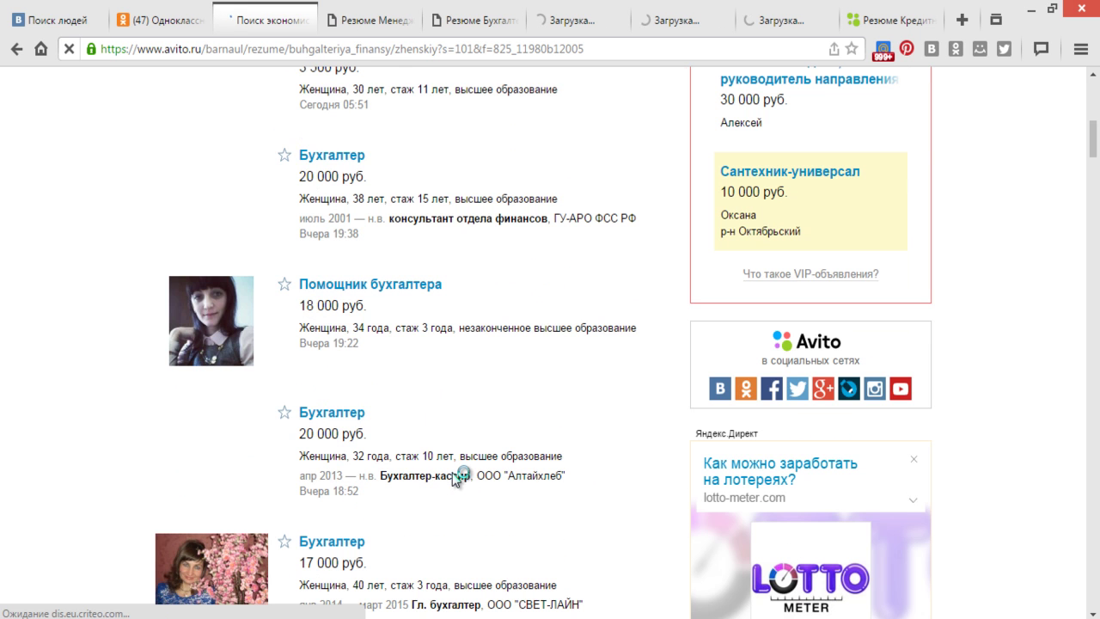
pyautogui.rightClick(339, 419)
pyautogui.click(391, 427)
pyautogui.scroll(-1, 390, 434)
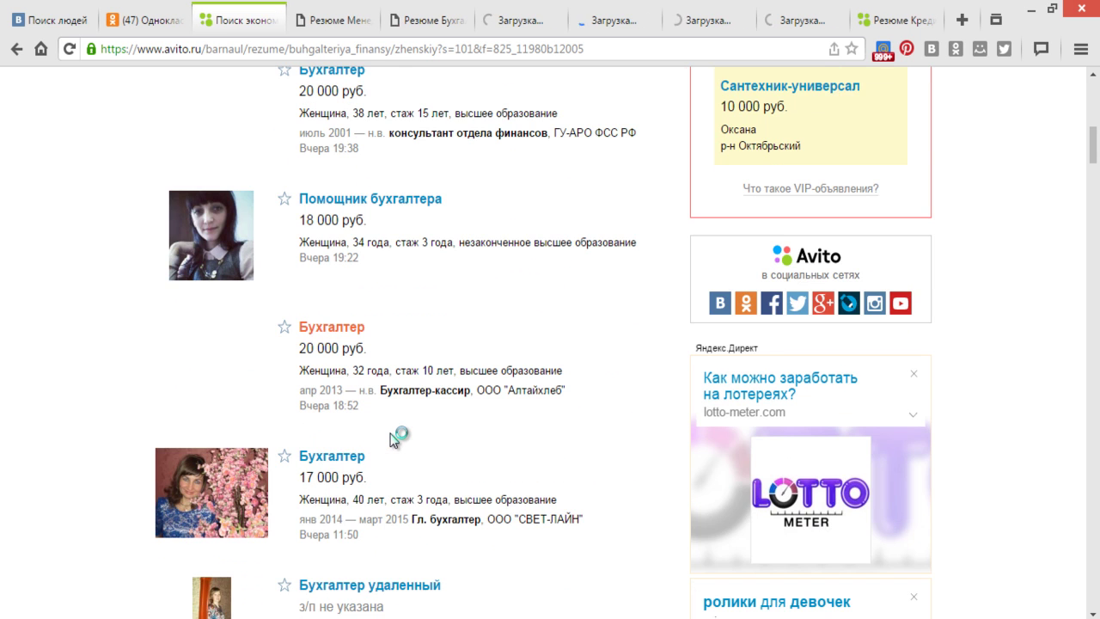
pyautogui.rightClick(353, 455)
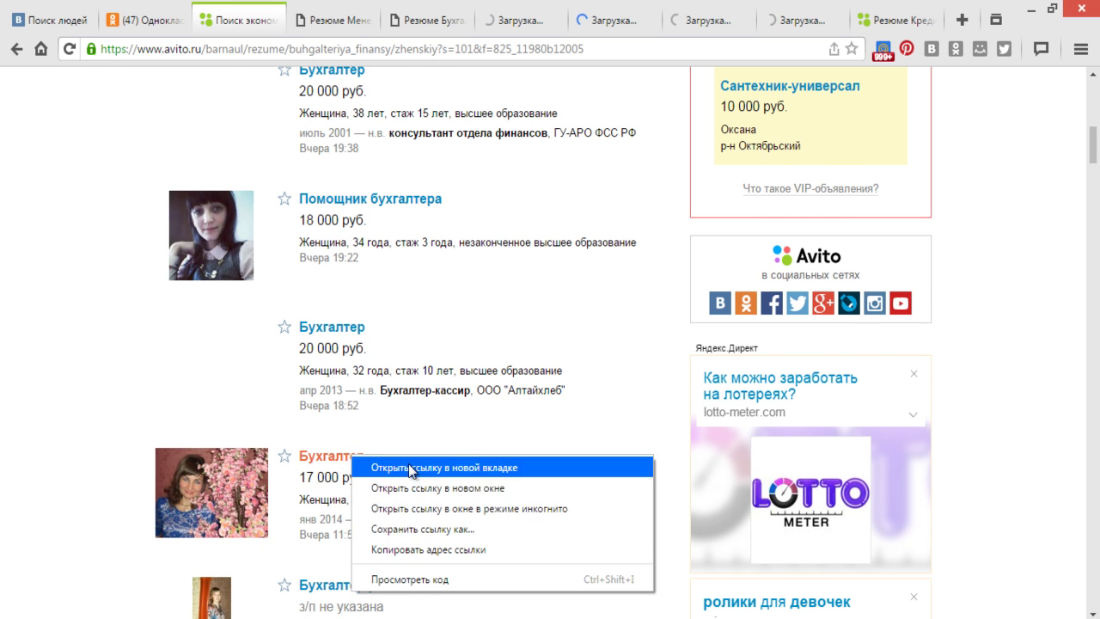
pyautogui.click(409, 467)
pyautogui.scroll(-2, 409, 467)
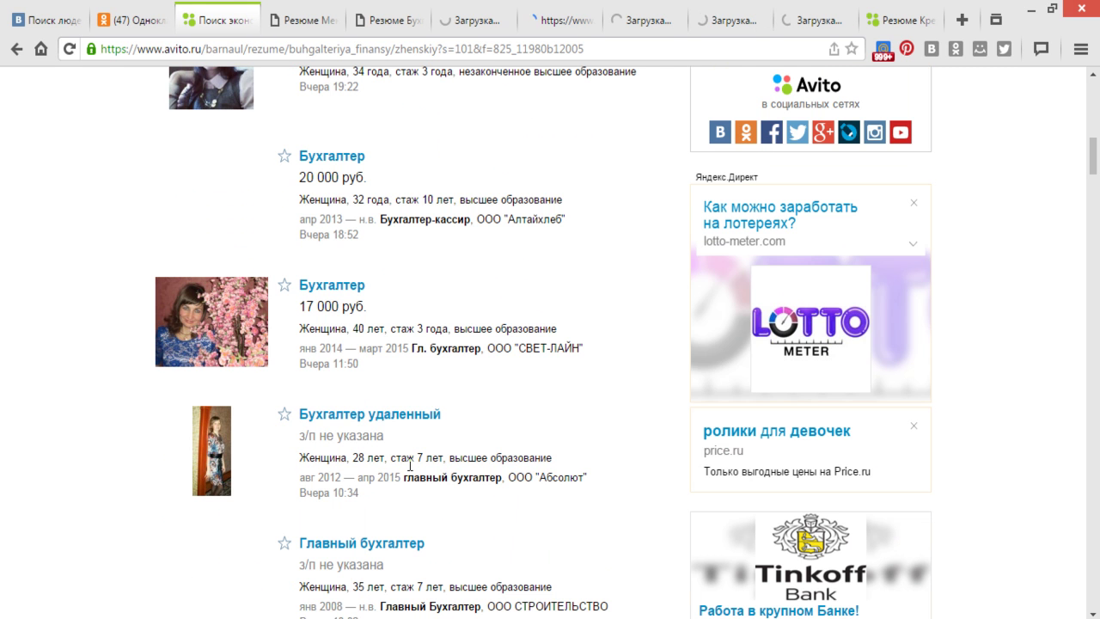
pyautogui.rightClick(336, 415)
pyautogui.click(400, 429)
# - Open the Главный бухгалтер, 8-years-experience and Главный бухгалтер (возможно совмещение) resumes in background tabs
pyautogui.scroll(-1, 400, 428)
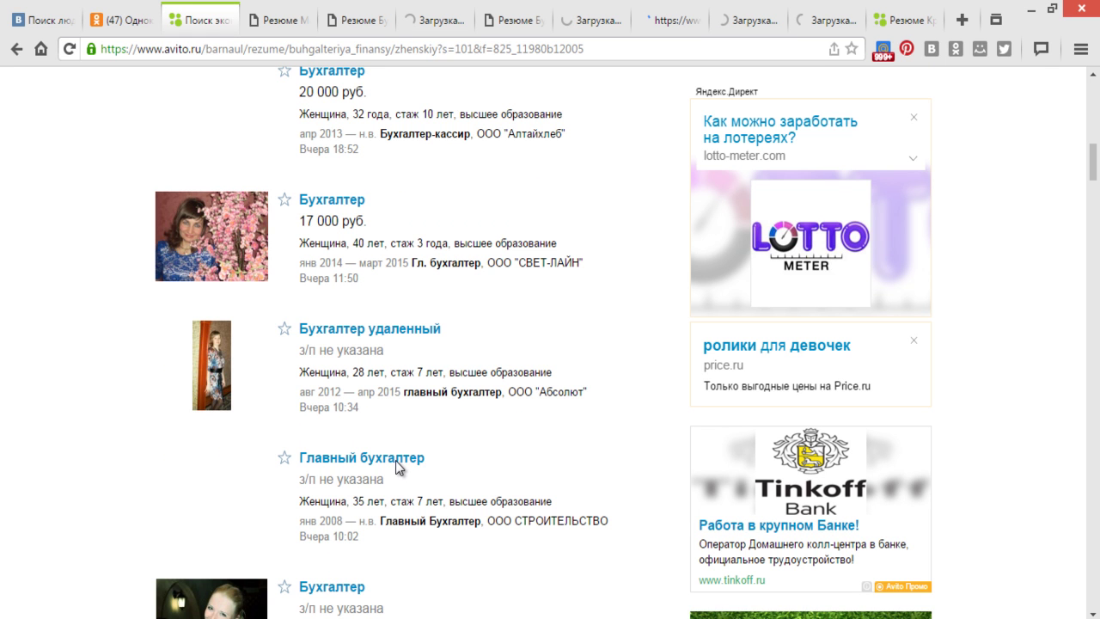
pyautogui.scroll(-1, 419, 466)
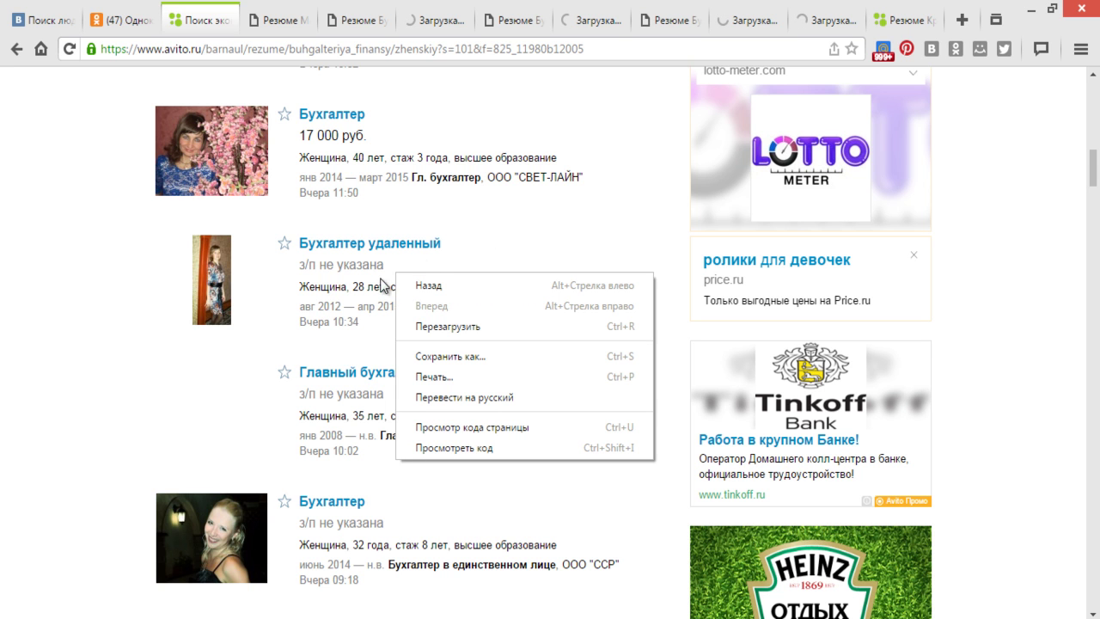
pyautogui.click(254, 409)
pyautogui.rightClick(363, 371)
pyautogui.click(445, 374)
pyautogui.scroll(-2, 445, 374)
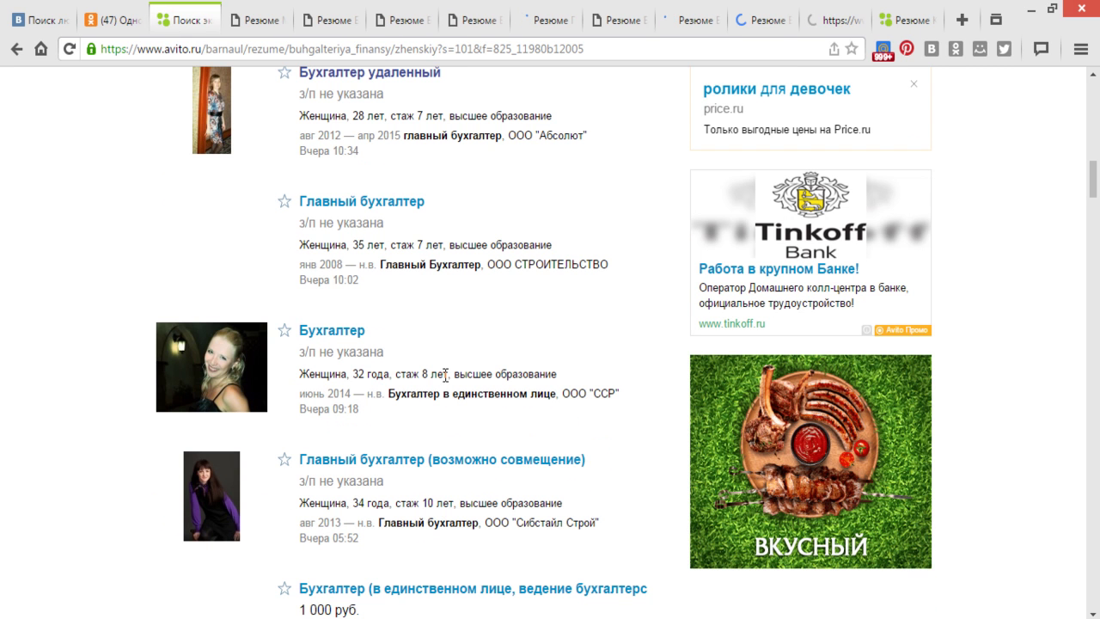
pyautogui.rightClick(325, 336)
pyautogui.click(395, 345)
pyautogui.scroll(-1, 395, 344)
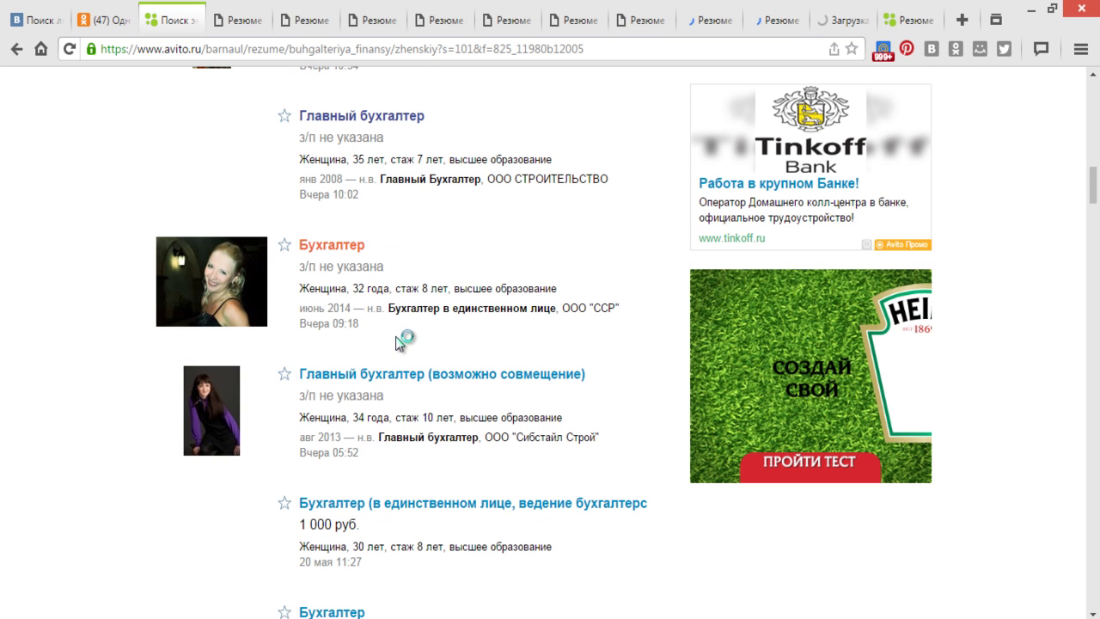
pyautogui.rightClick(400, 381)
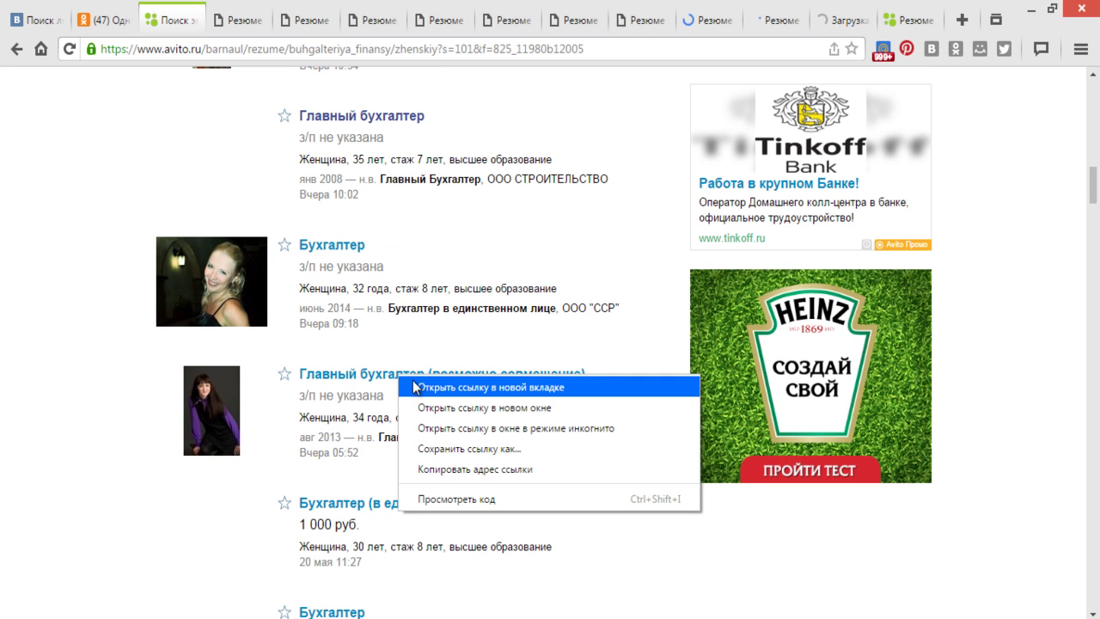
pyautogui.click(421, 388)
pyautogui.scroll(-2, 421, 387)
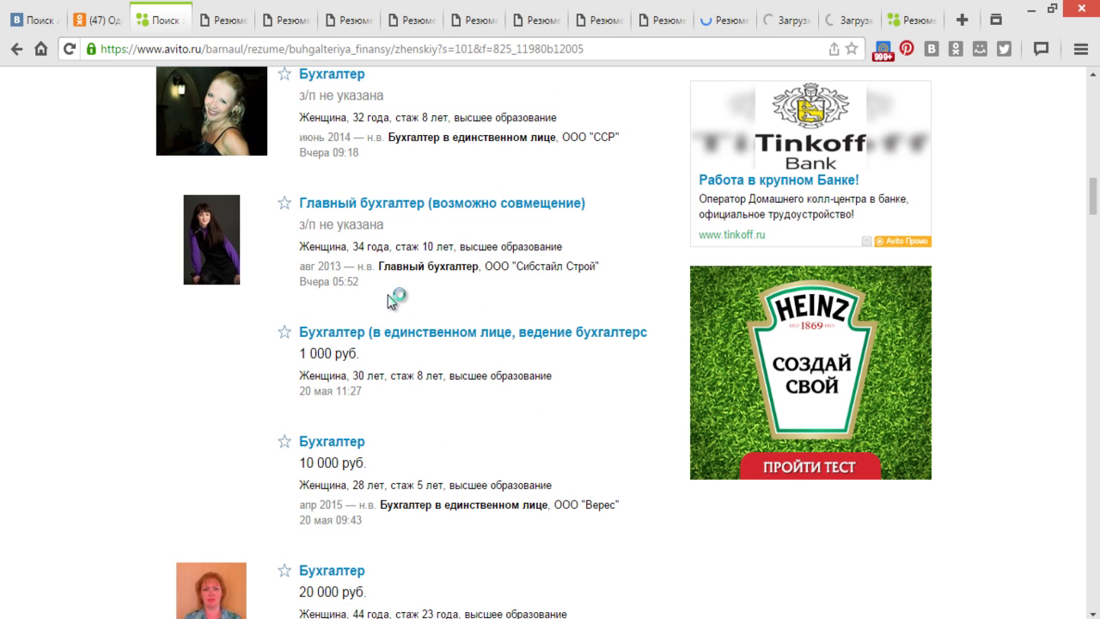
# - Bring up the Менеджер по продажам банк. продуктов, экономист resume and reveal the applicant's phone number
pyautogui.click(210, 22)
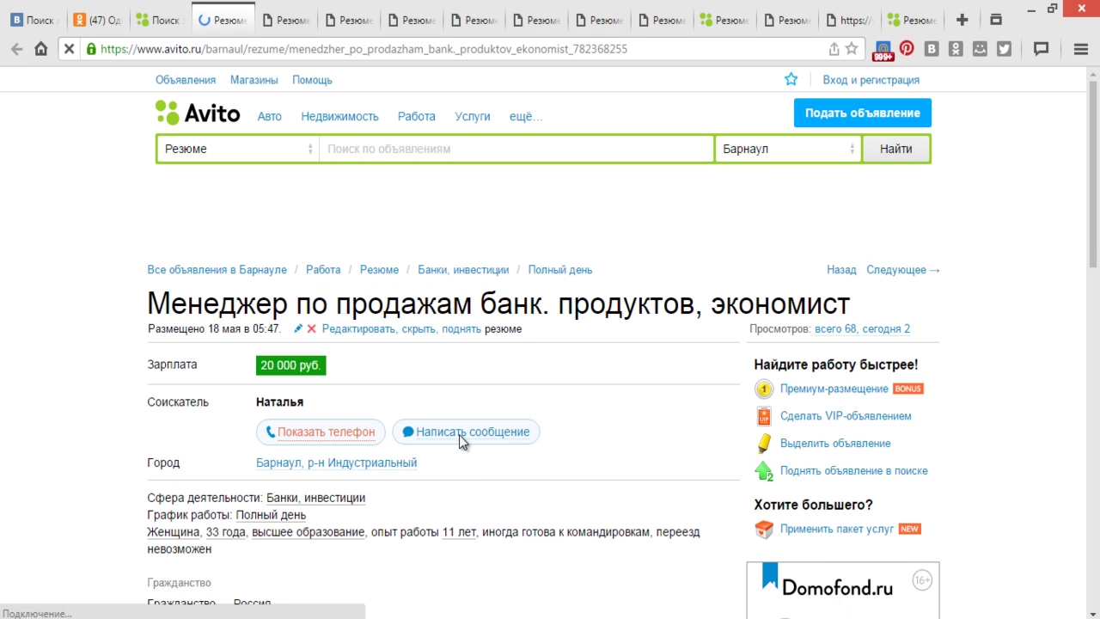
pyautogui.click(335, 438)
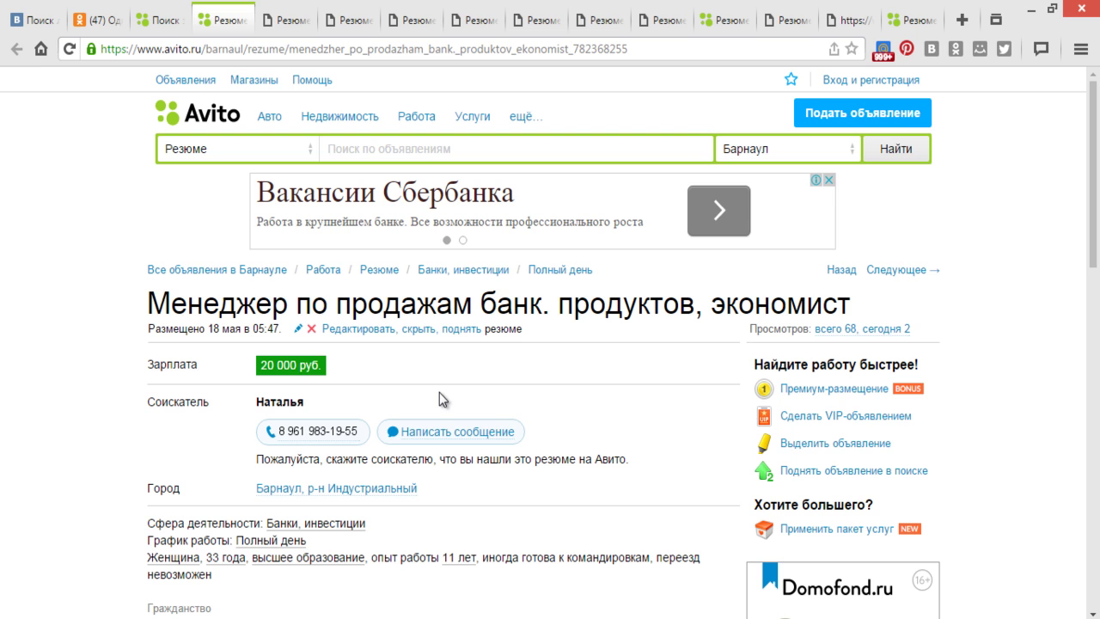
# - Return to the НОВОЕ skype собеседование script in Word and read through its first questions
pyautogui.hotkey('alt', 'Tab')
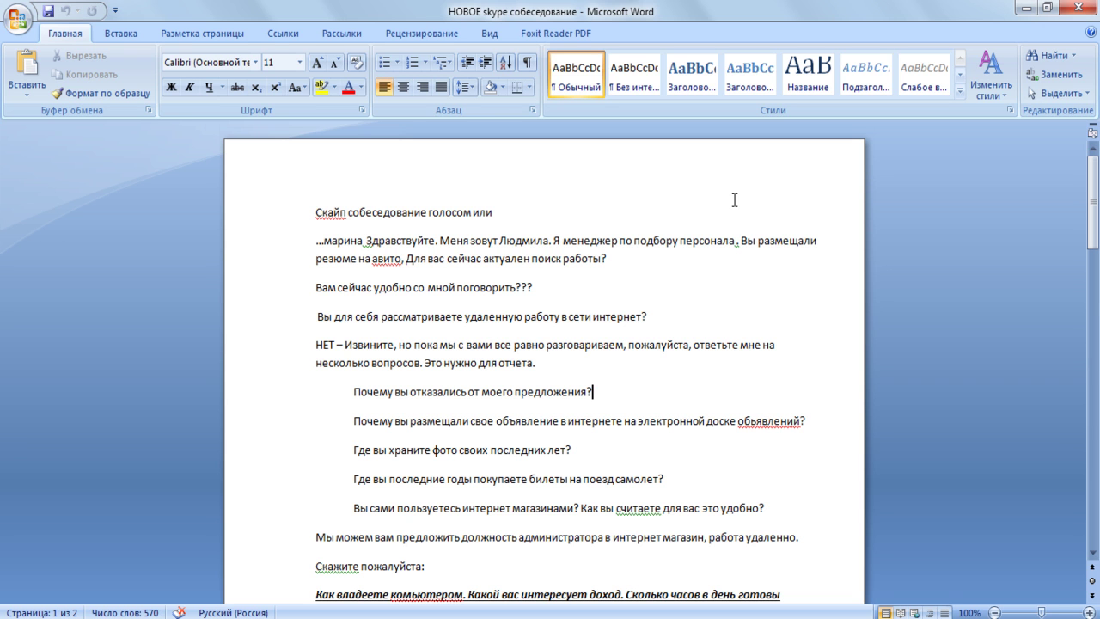
pyautogui.scroll(-1, 734, 199)
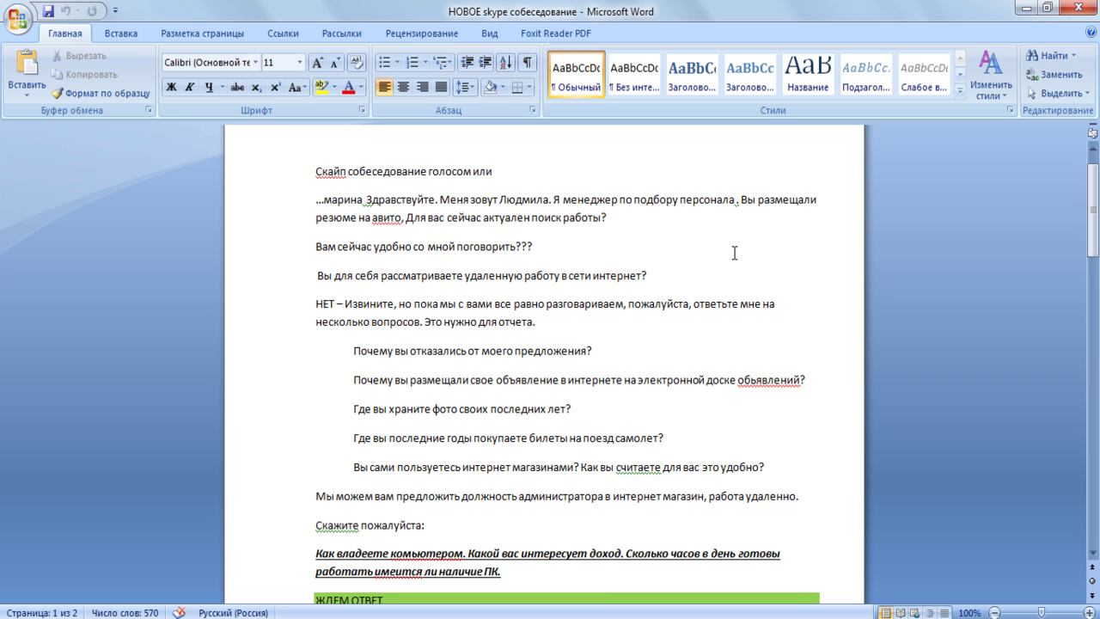
pyautogui.scroll(-1, 734, 253)
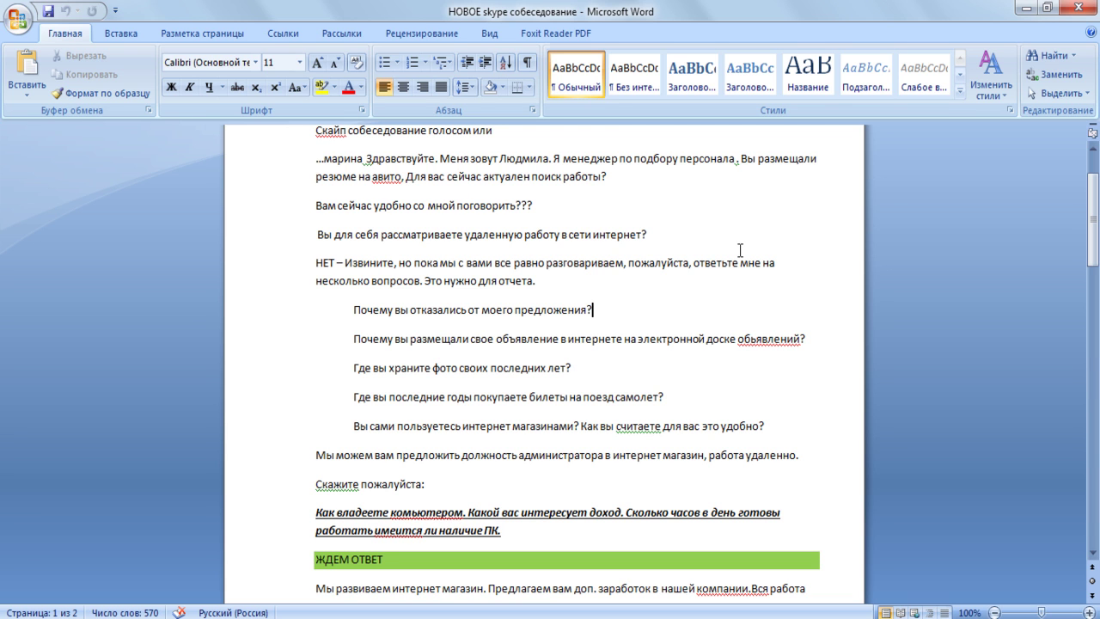
pyautogui.scroll(-1, 740, 250)
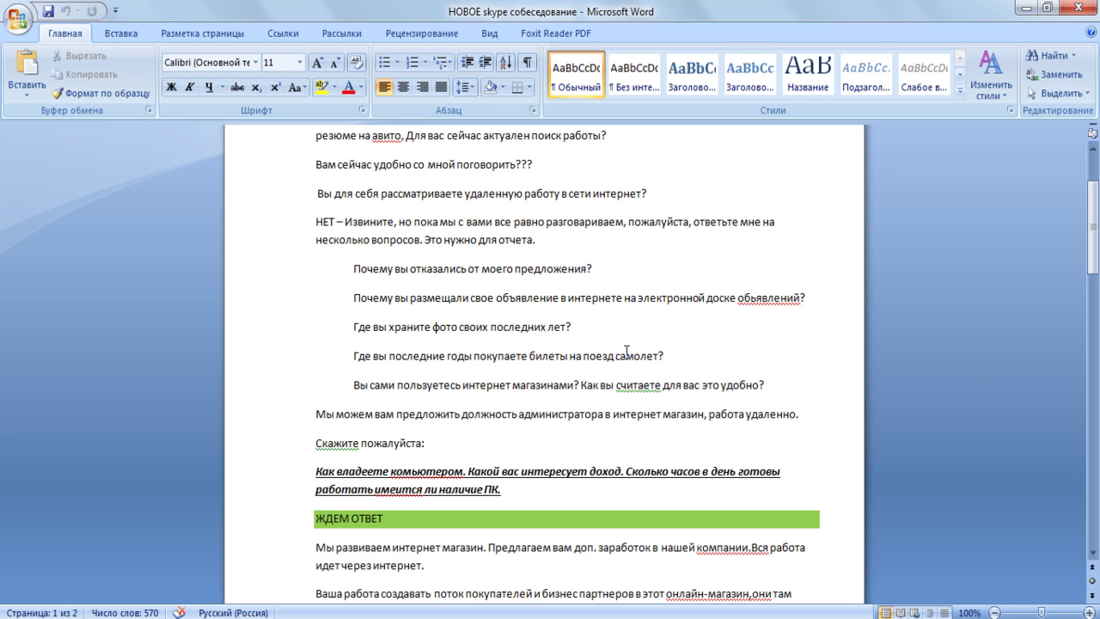
pyautogui.scroll(-1, 694, 351)
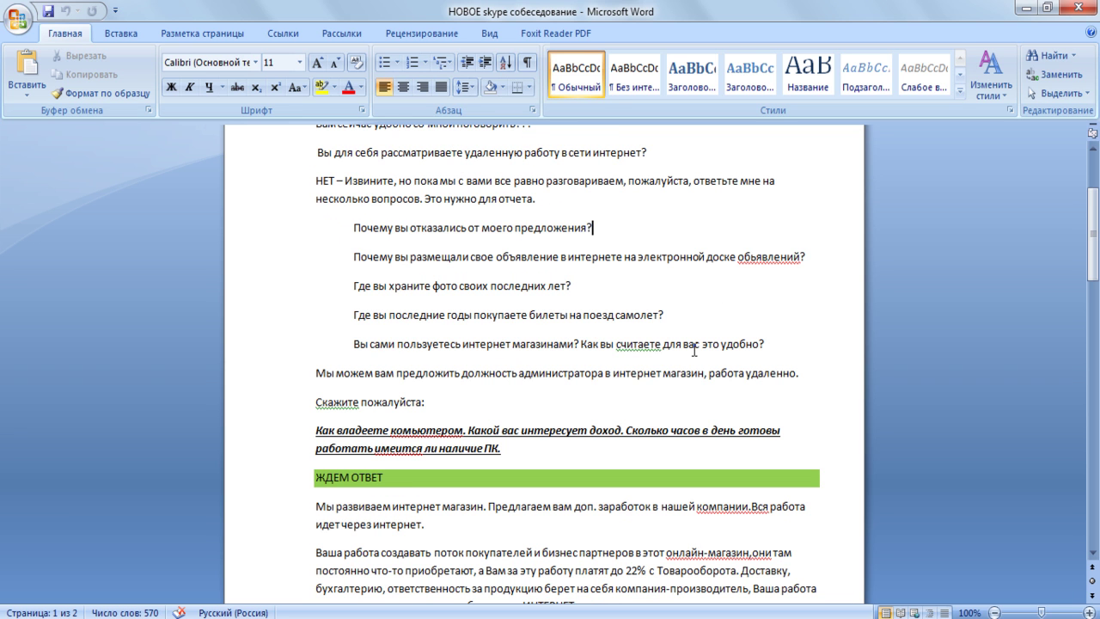
pyautogui.scroll(-1, 694, 350)
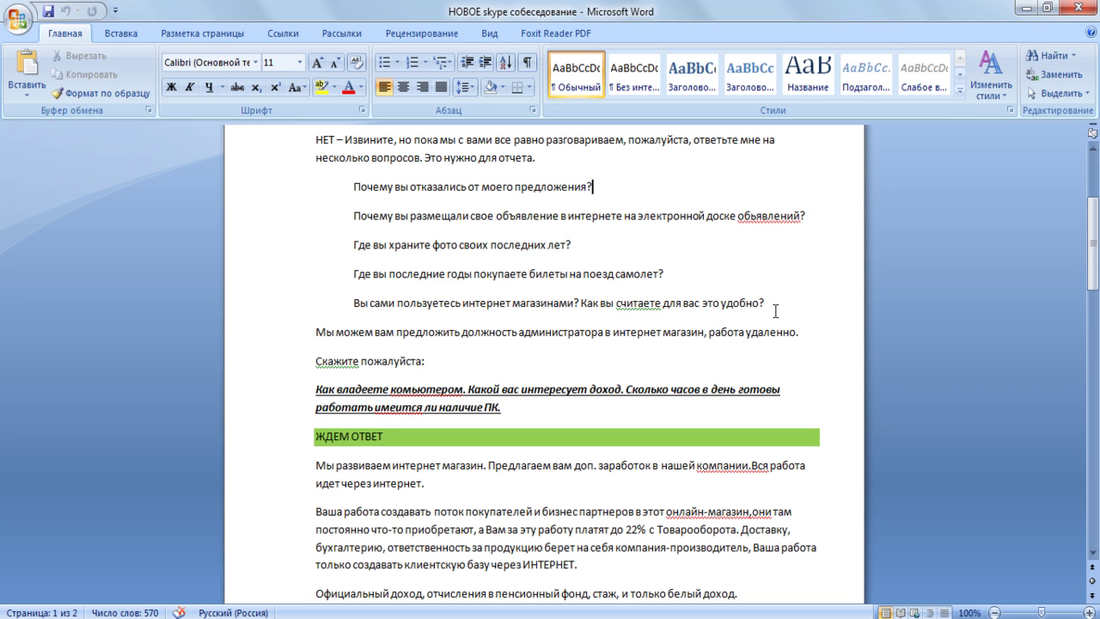
pyautogui.scroll(-1, 775, 311)
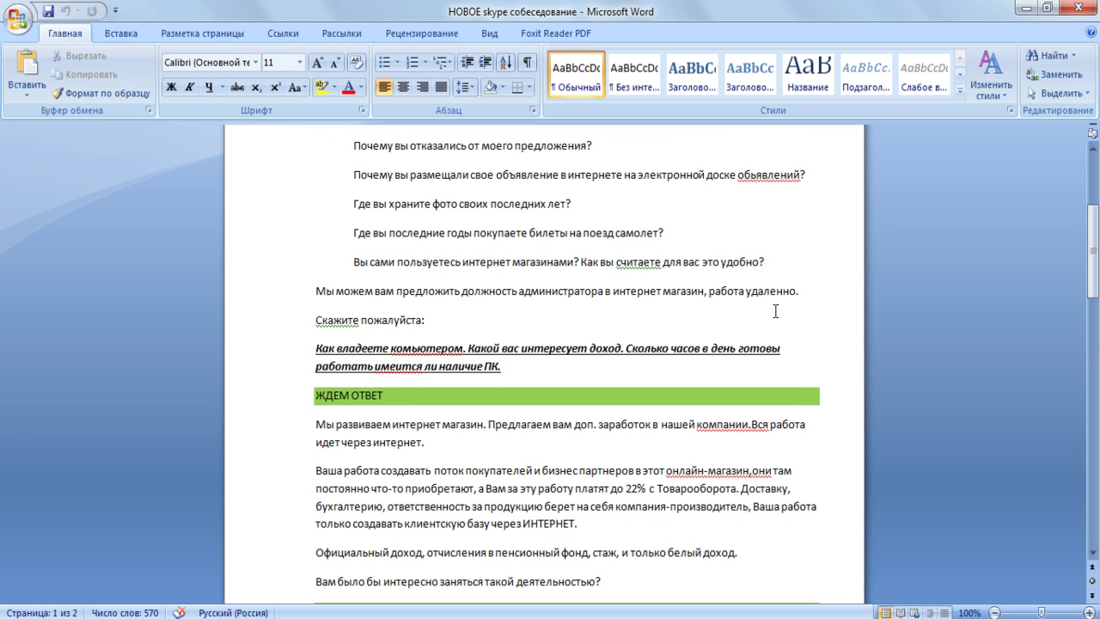
pyautogui.scroll(-1, 775, 311)
pyautogui.scroll(-1, 774, 311)
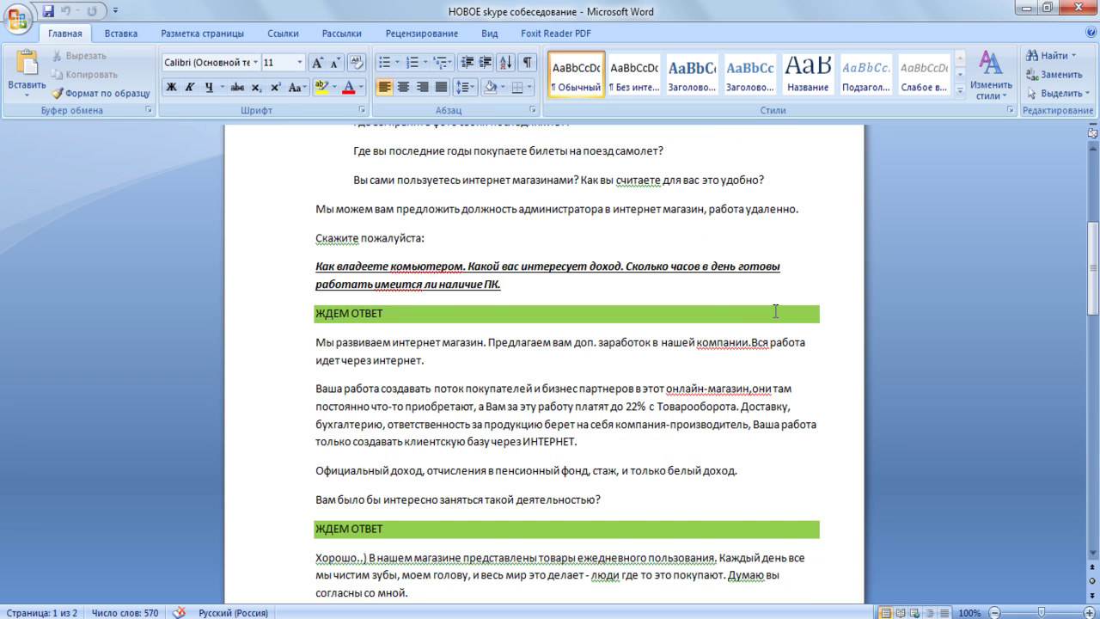
pyautogui.scroll(-1, 775, 311)
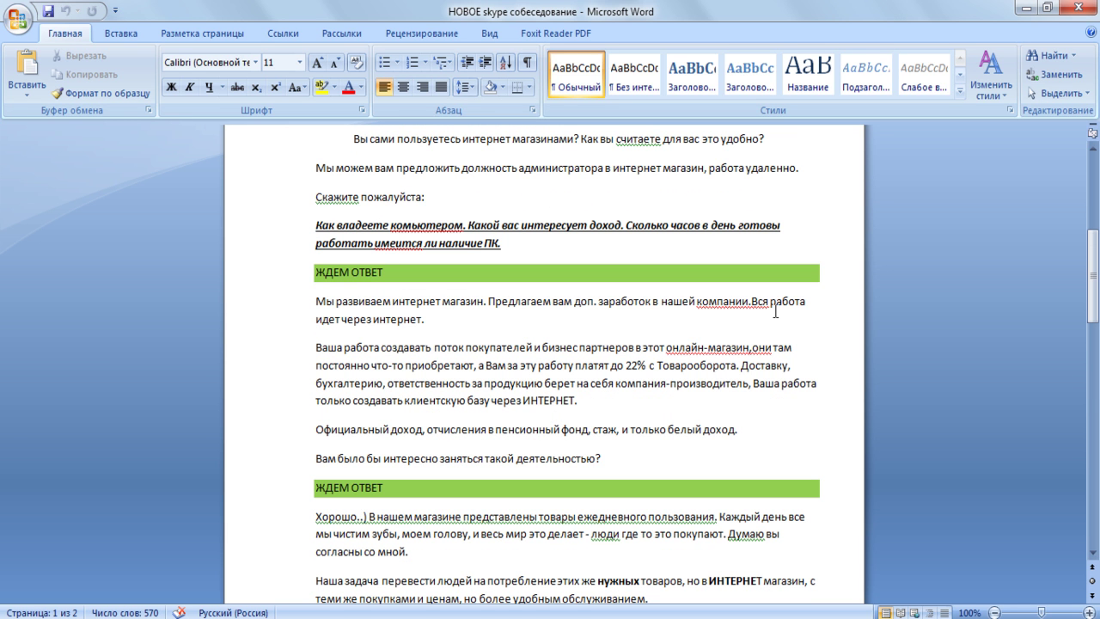
pyautogui.scroll(-1, 775, 312)
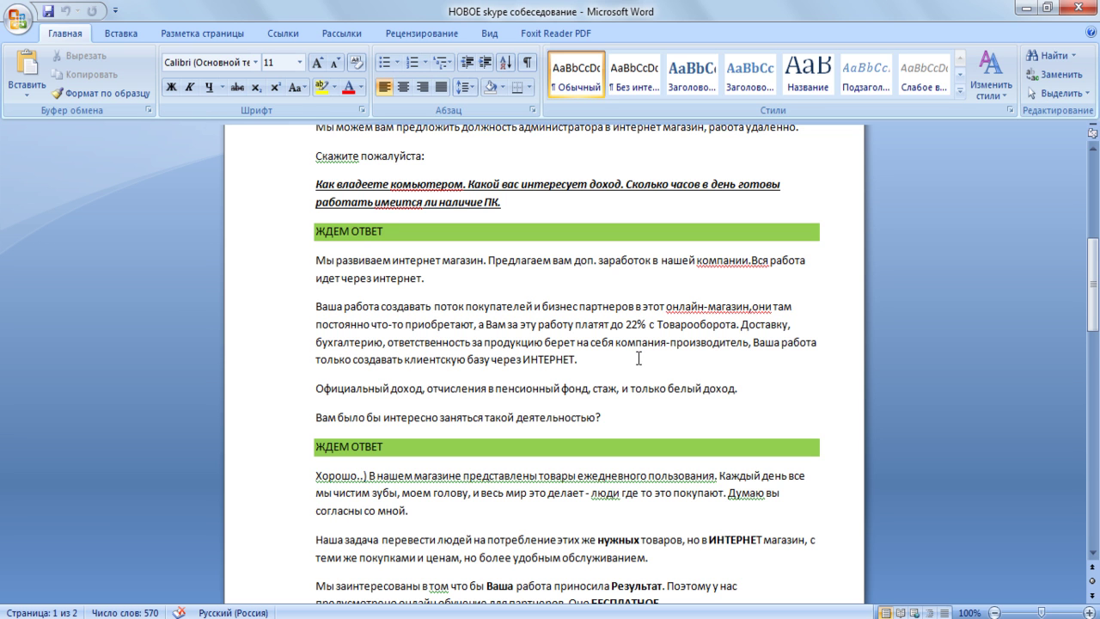
# - End the online-training sentence with a period after «ежедневно»
pyautogui.scroll(-1, 638, 358)
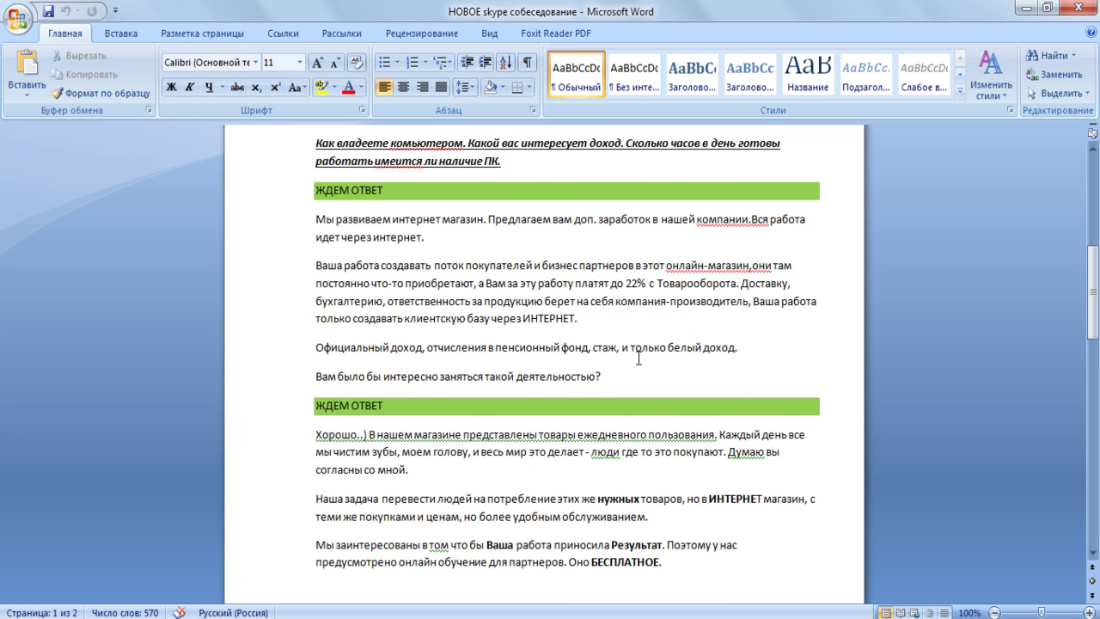
pyautogui.scroll(-1, 639, 358)
pyautogui.scroll(-1, 639, 358)
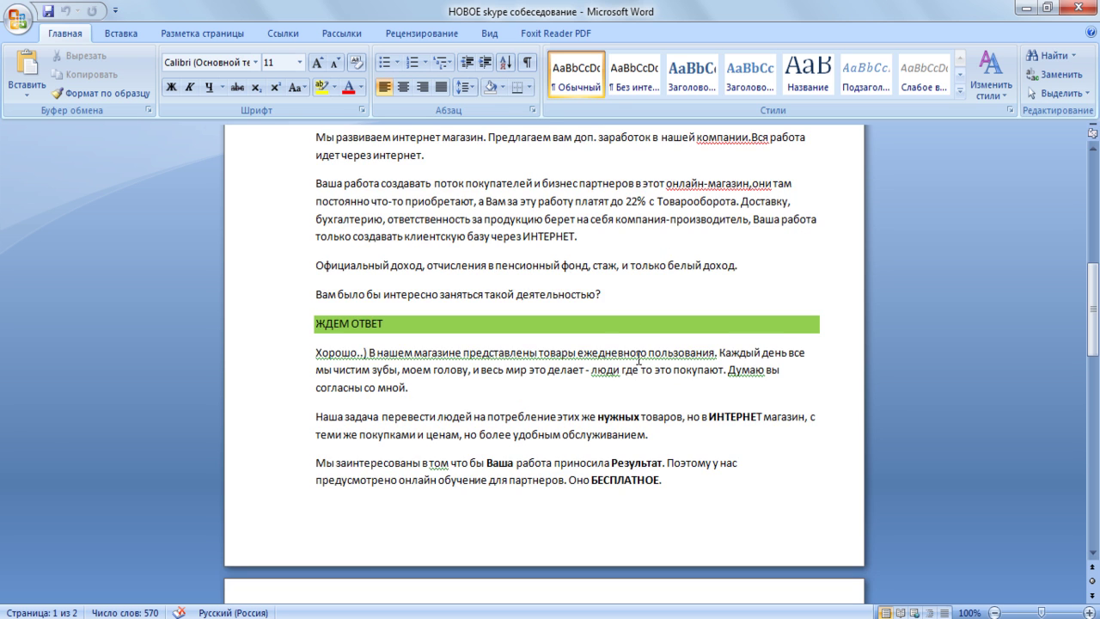
pyautogui.scroll(-1, 639, 359)
pyautogui.scroll(-1, 638, 358)
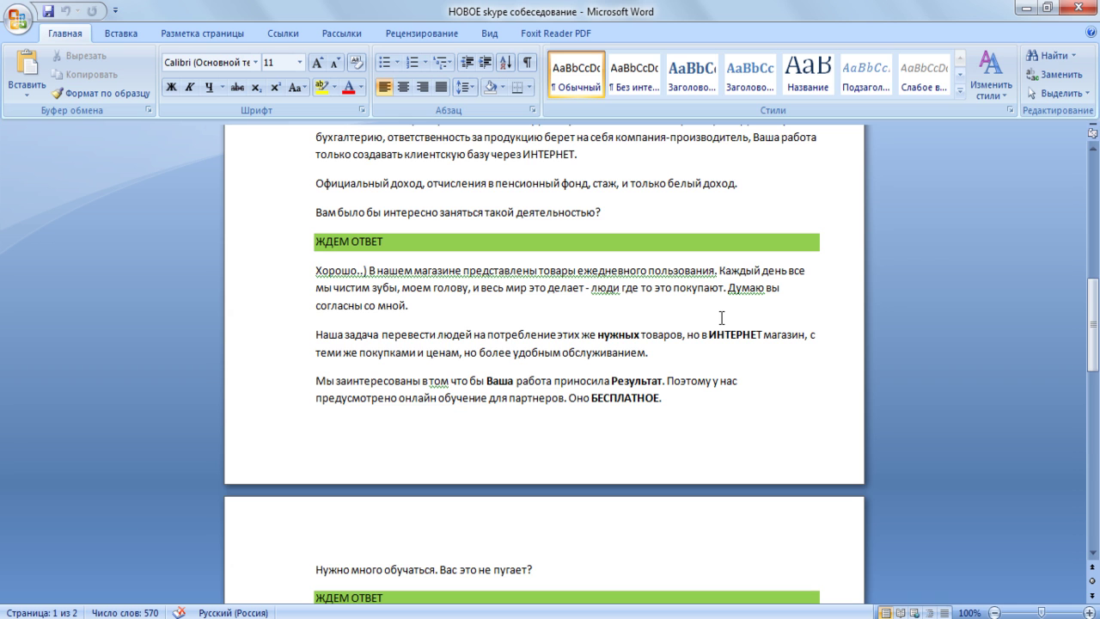
pyautogui.scroll(-1, 721, 318)
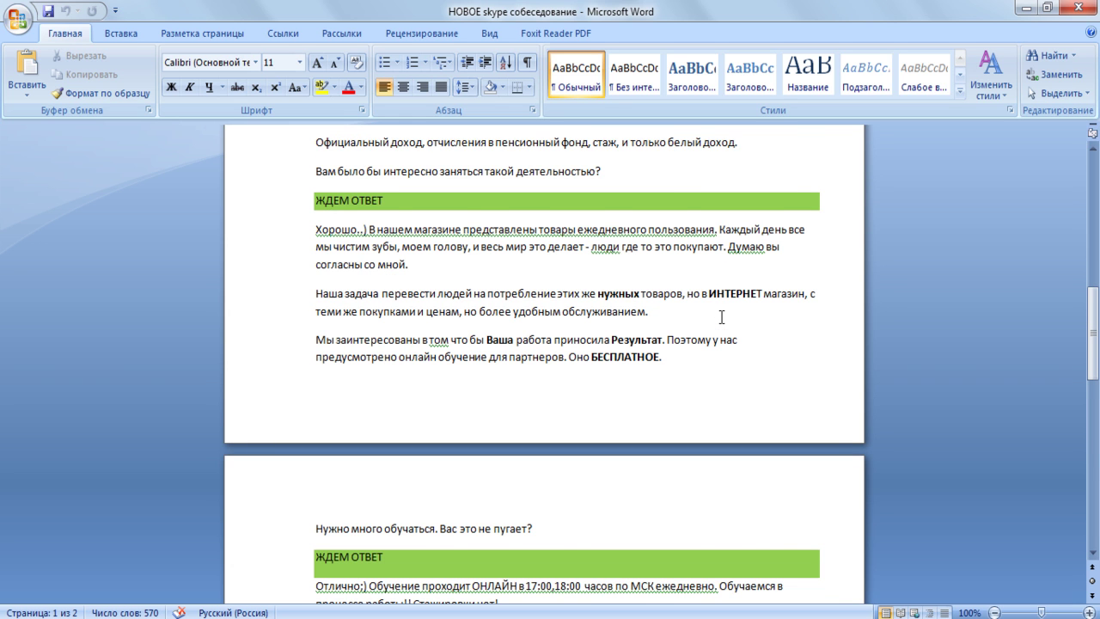
pyautogui.scroll(-1, 721, 317)
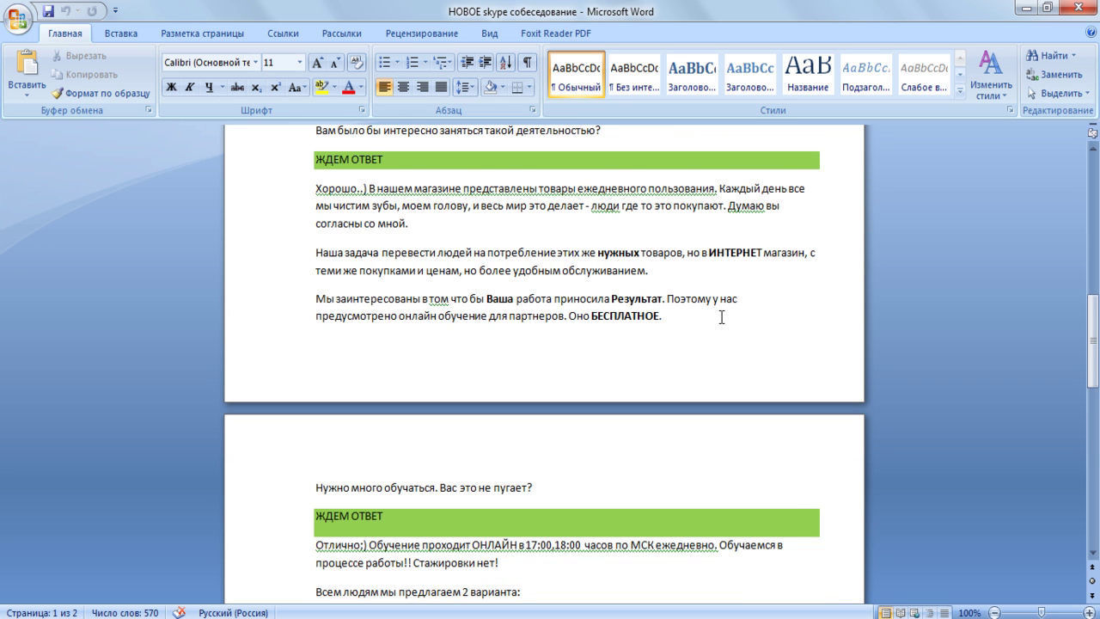
pyautogui.scroll(-1, 721, 317)
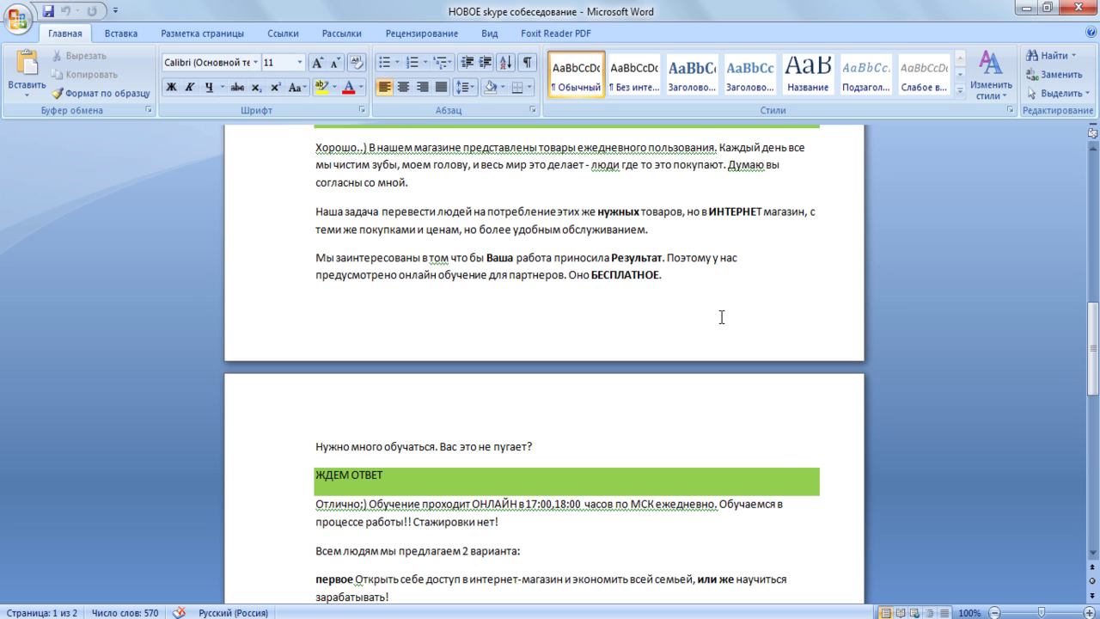
pyautogui.scroll(-1, 721, 317)
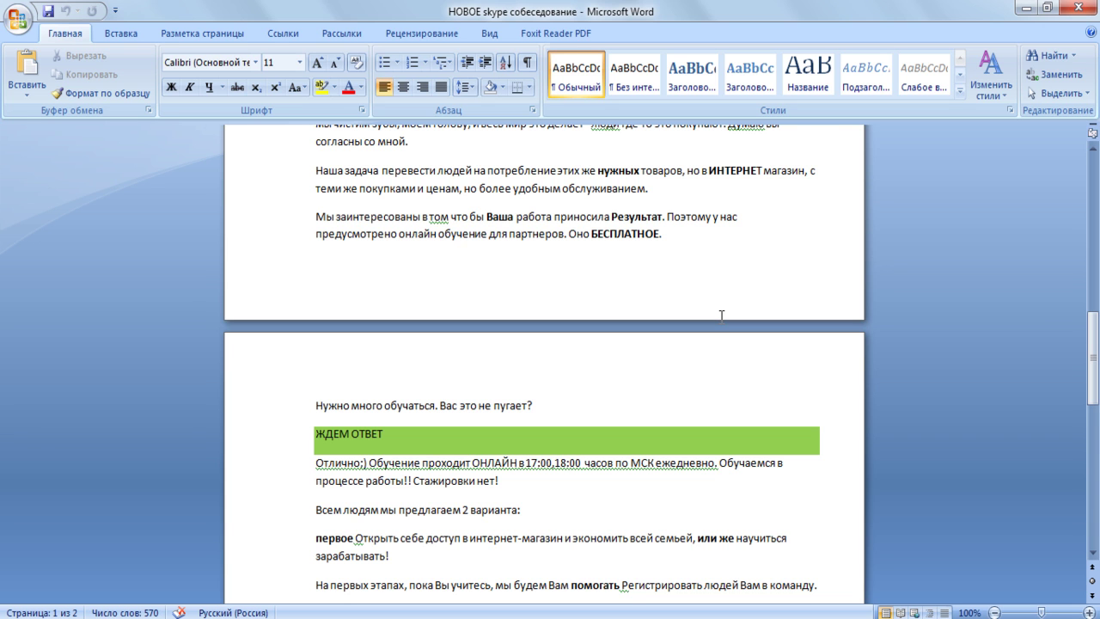
pyautogui.scroll(-1, 721, 315)
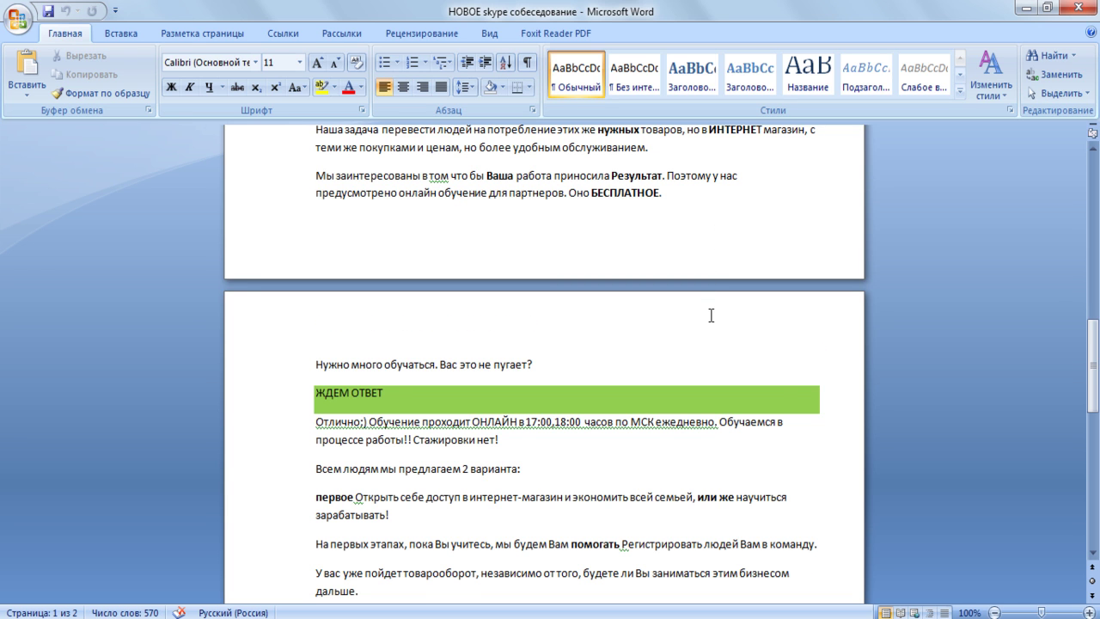
pyautogui.scroll(-1, 711, 315)
pyautogui.scroll(-1, 711, 316)
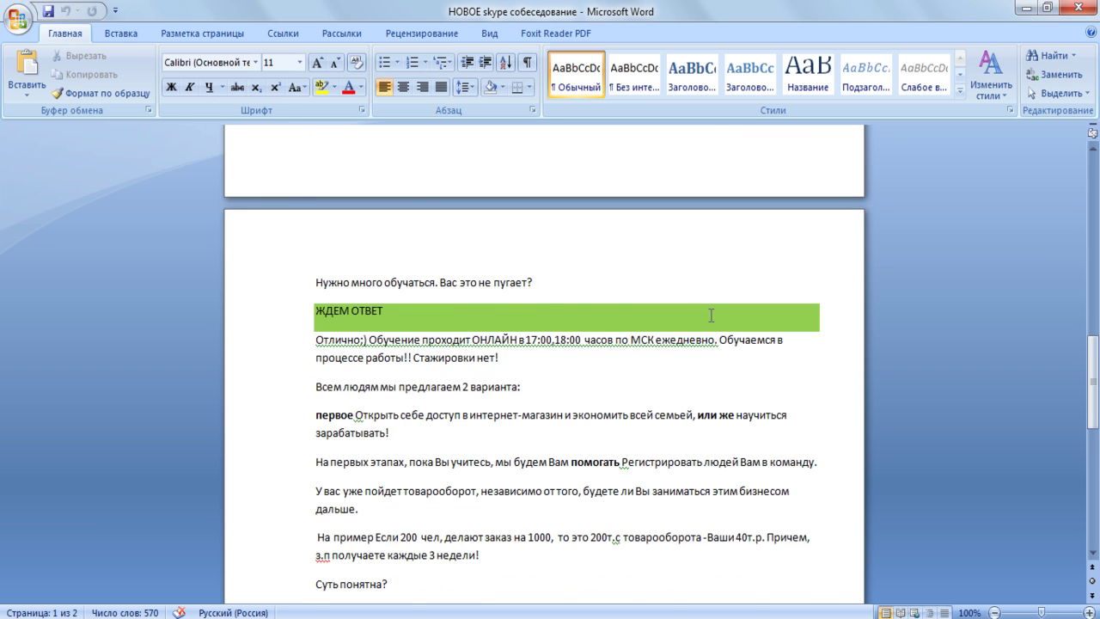
pyautogui.scroll(-1, 711, 315)
pyautogui.scroll(-1, 711, 315)
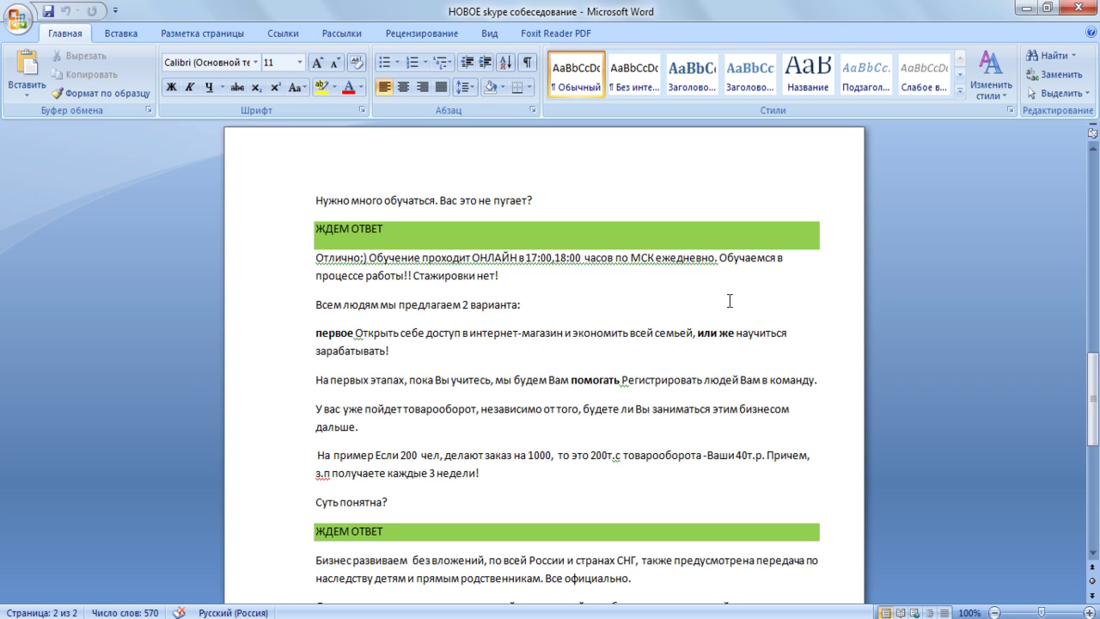
pyautogui.click(716, 264)
pyautogui.write('.')
# - Scroll down through the script to the green «ЖДЕМ ОТВЕТ» line and the closing pitch
pyautogui.scroll(-1, 770, 285)
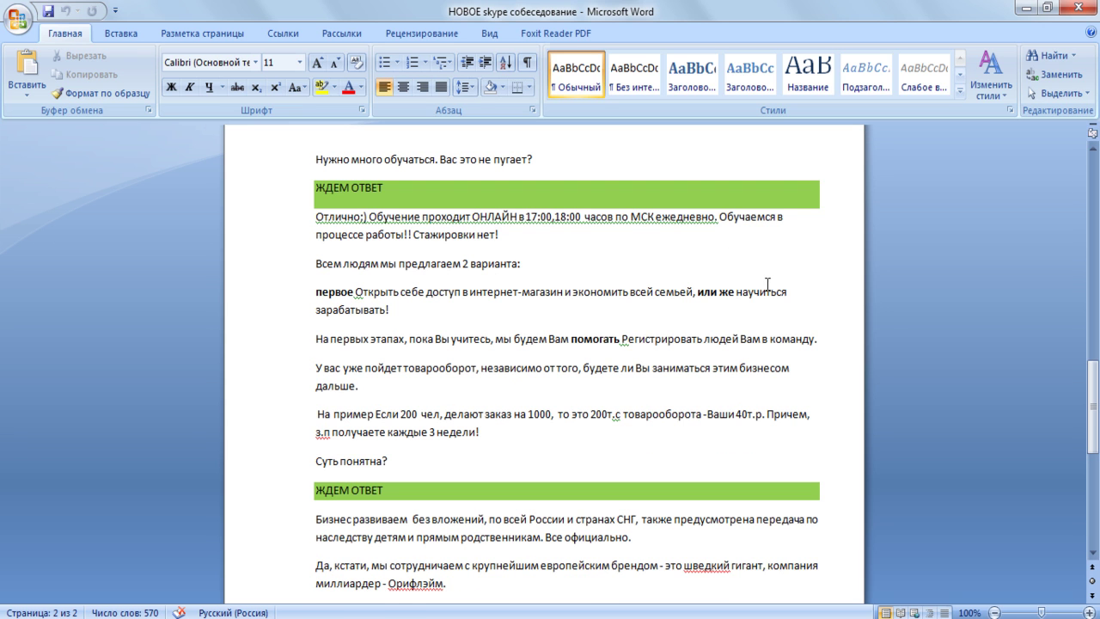
pyautogui.scroll(-1, 761, 280)
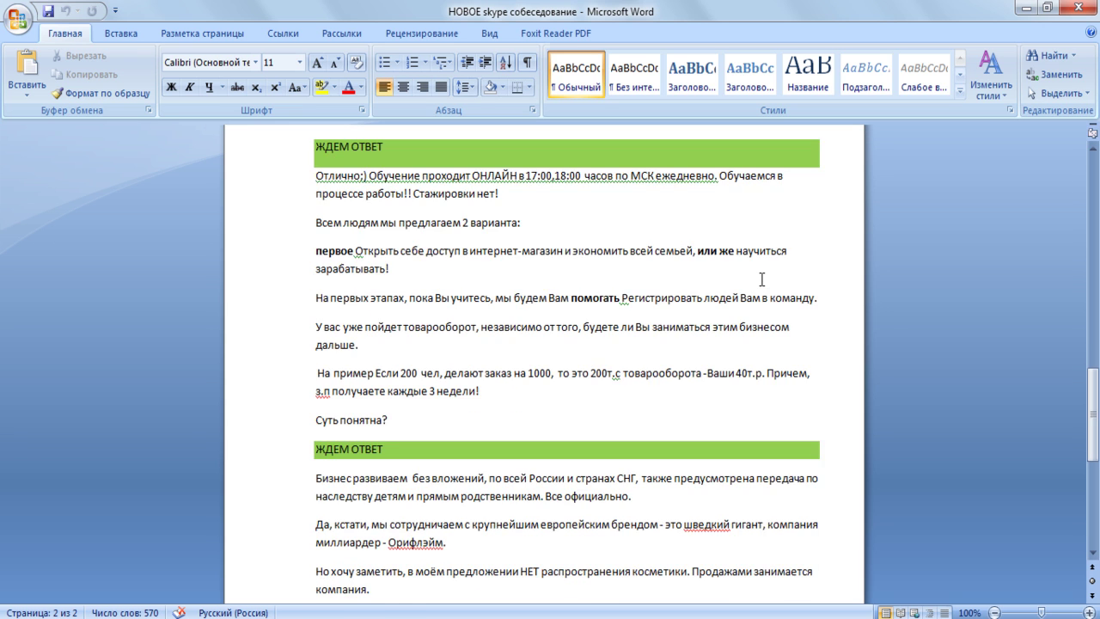
pyautogui.scroll(-1, 761, 280)
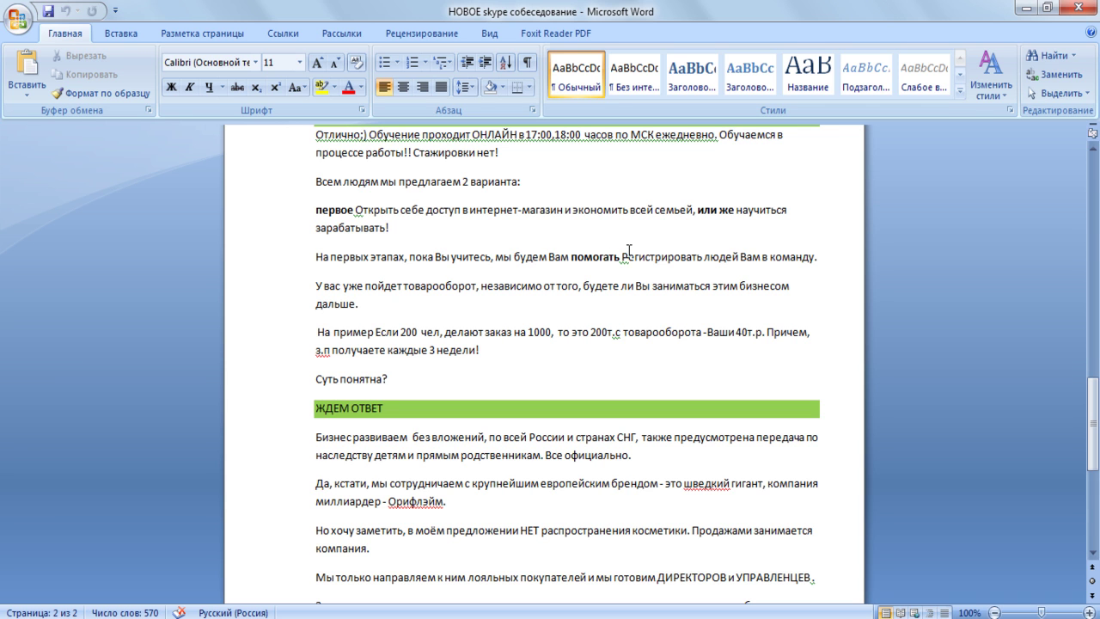
pyautogui.scroll(-1, 629, 250)
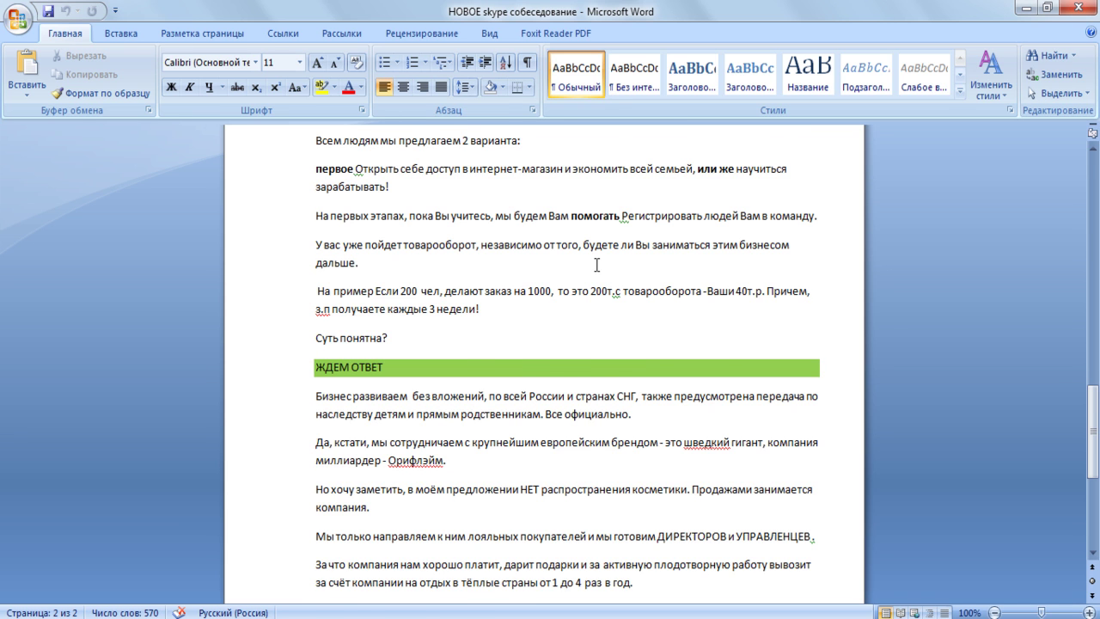
pyautogui.scroll(-1, 596, 265)
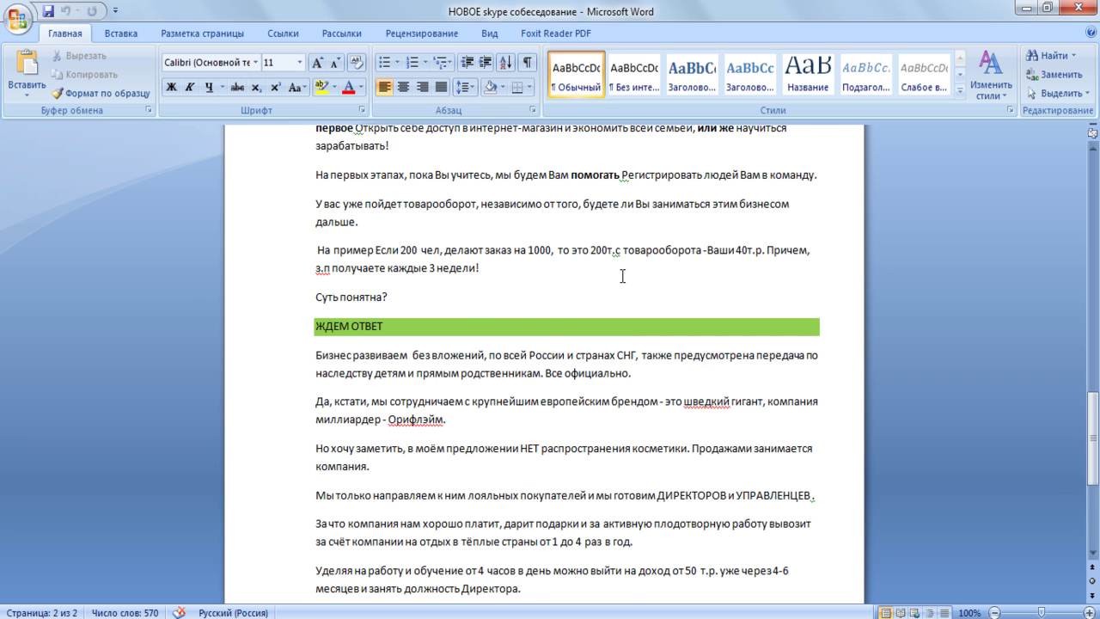
pyautogui.scroll(-1, 622, 276)
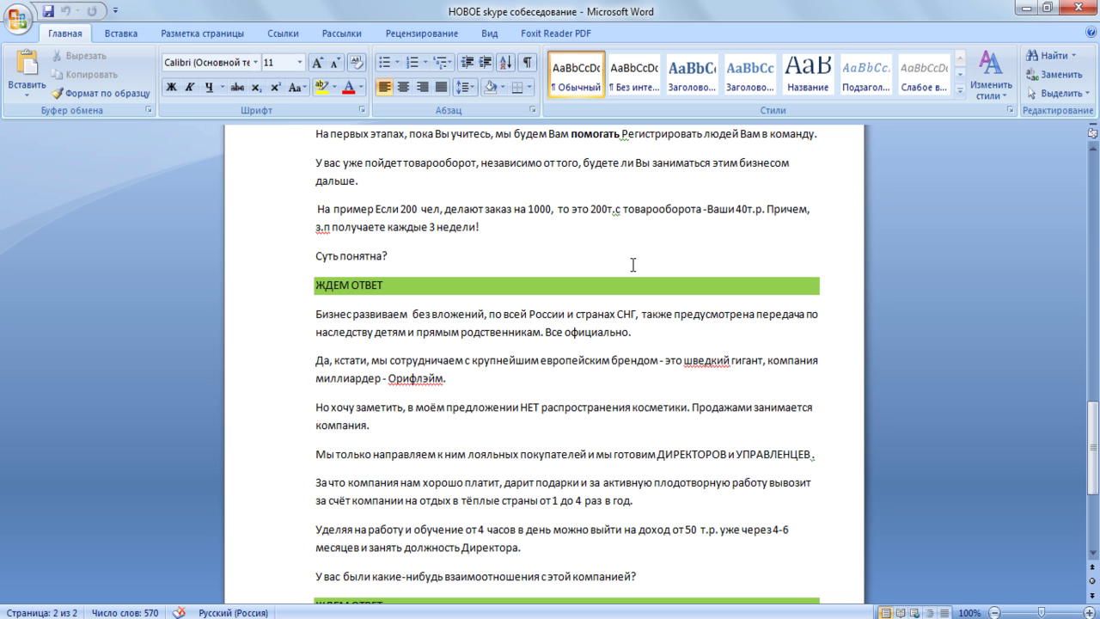
pyautogui.scroll(-1, 633, 265)
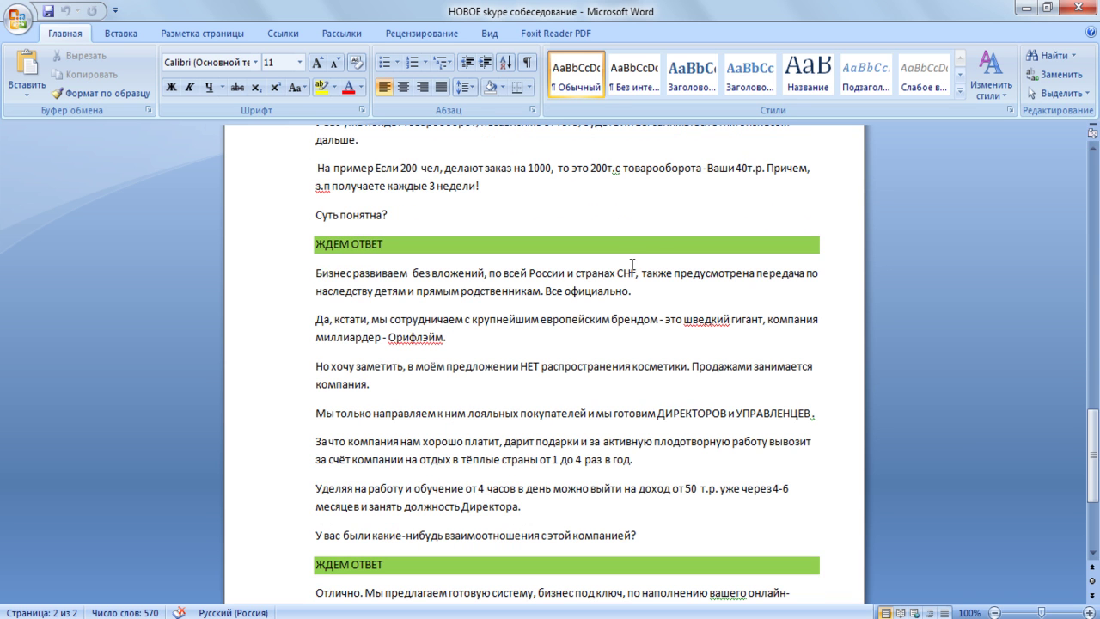
pyautogui.scroll(-1, 790, 283)
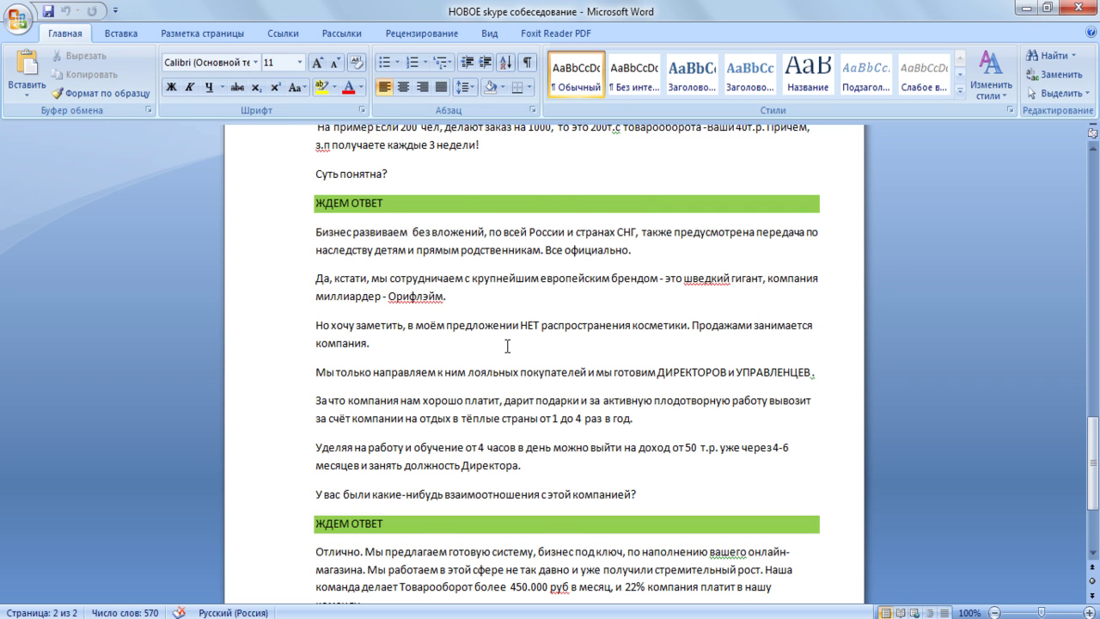
pyautogui.scroll(-1, 507, 345)
pyautogui.scroll(-1, 507, 346)
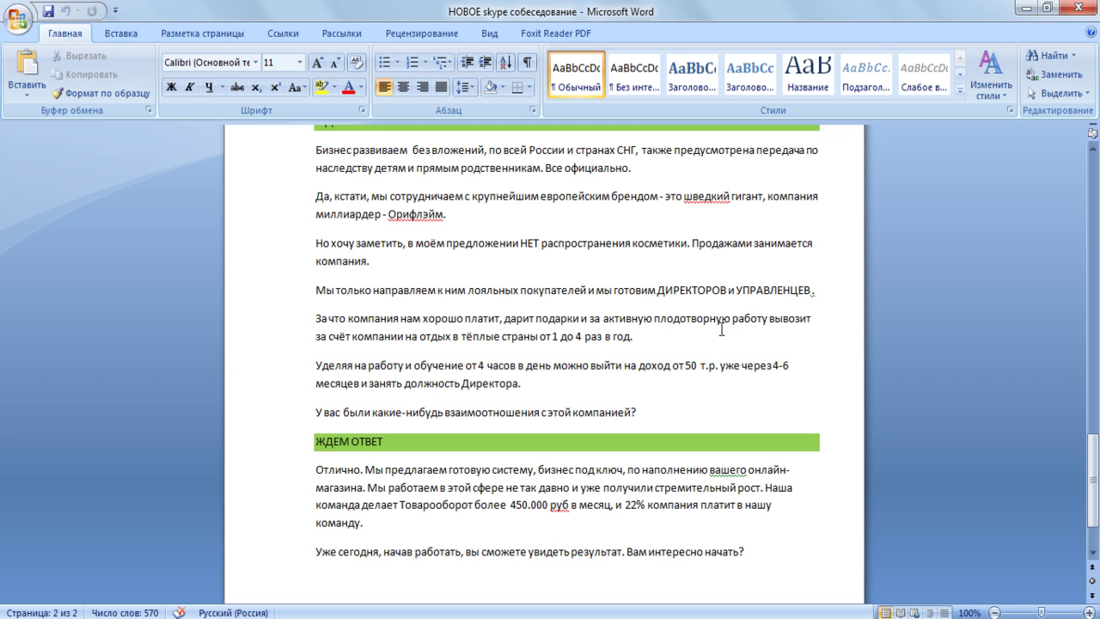
pyautogui.scroll(-1, 713, 331)
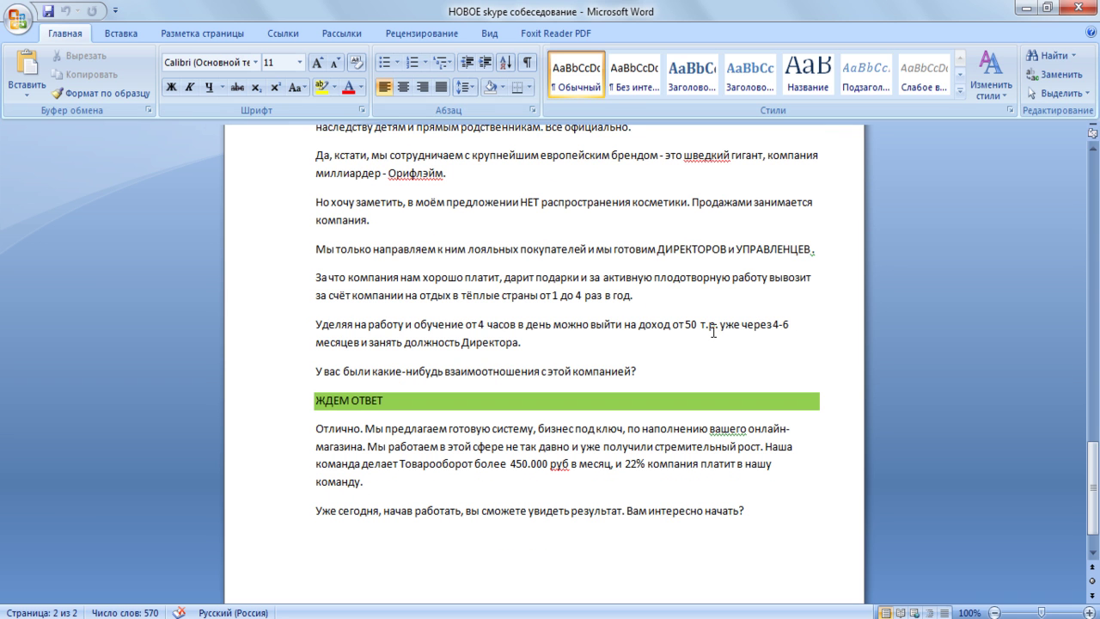
# - Scroll to the end of the two-page, 570-word script, ending with «Вам интересно начать?»
pyautogui.scroll(-1, 713, 331)
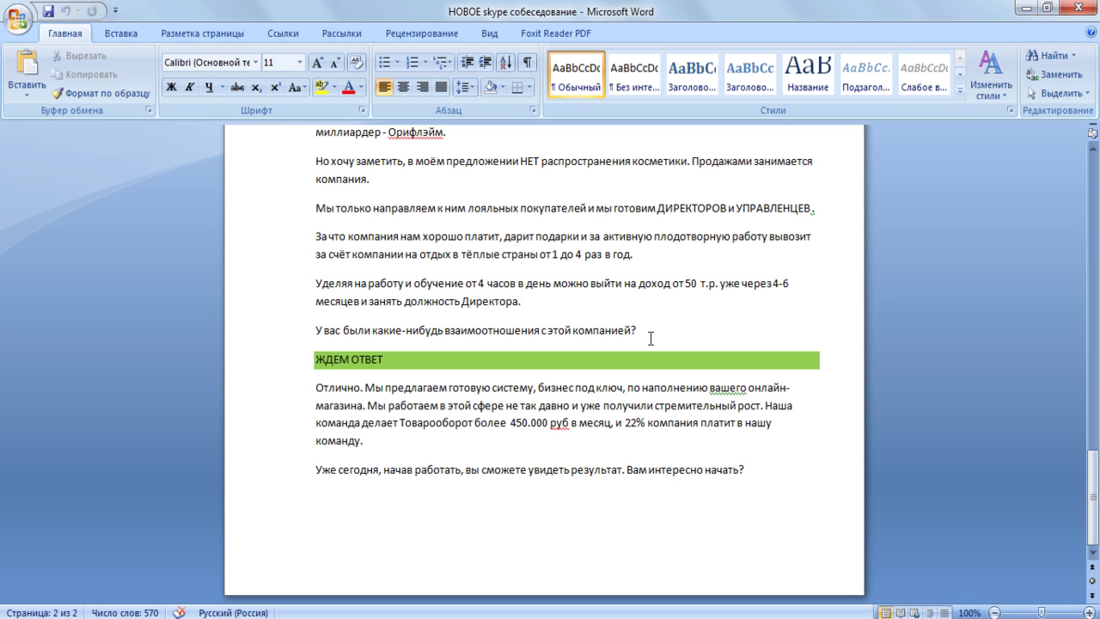
pyautogui.scroll(-1, 650, 337)
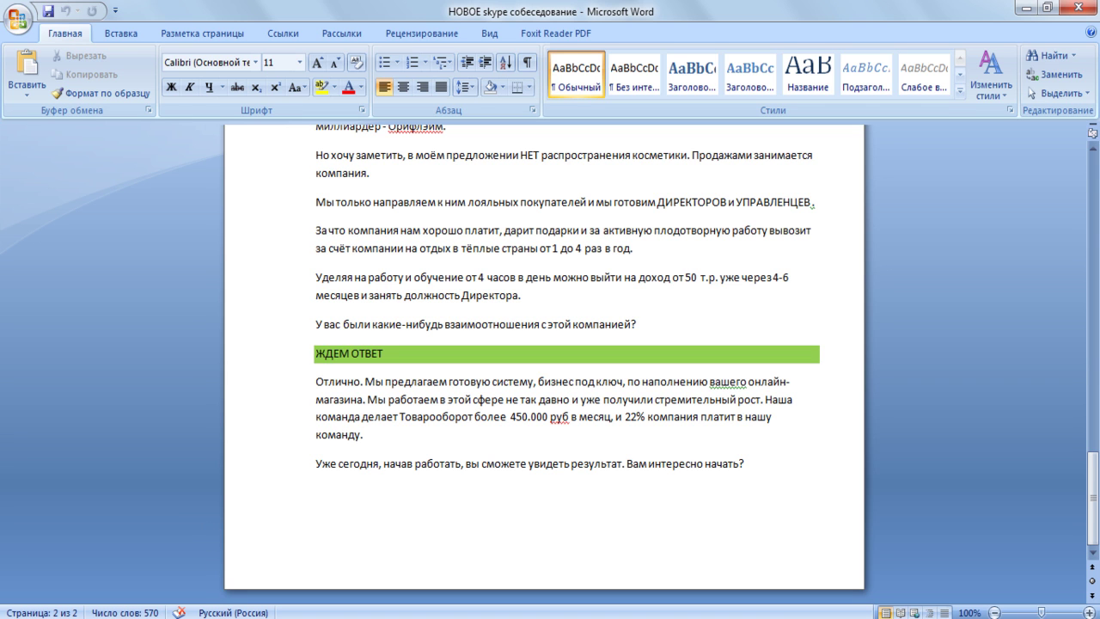
pyautogui.moveTo(220, 615)
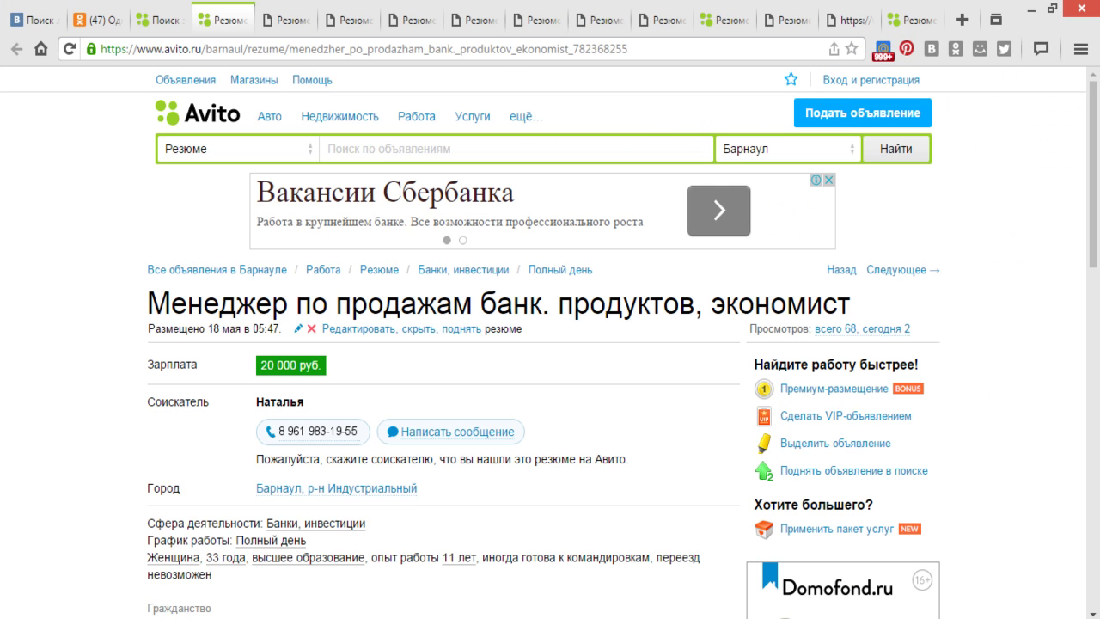
# - Switch to the browser showing the Avito resume of the bank-products sales manager in Barnaul
pyautogui.click(220, 615)
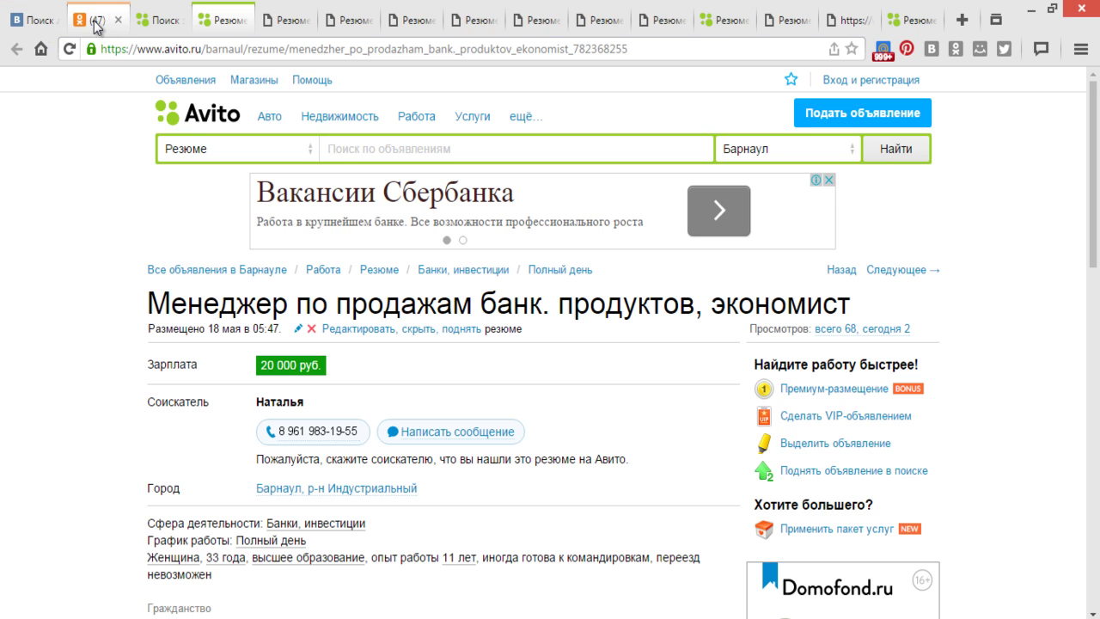
# - Search VKontakte people for the candidate's full name
pyautogui.click(35, 22)
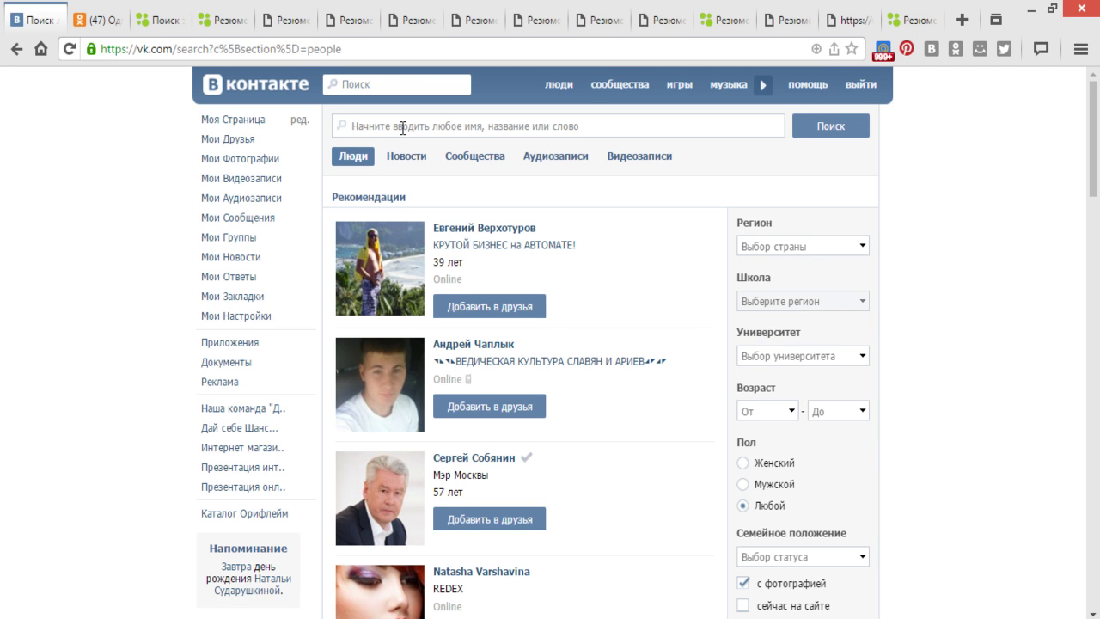
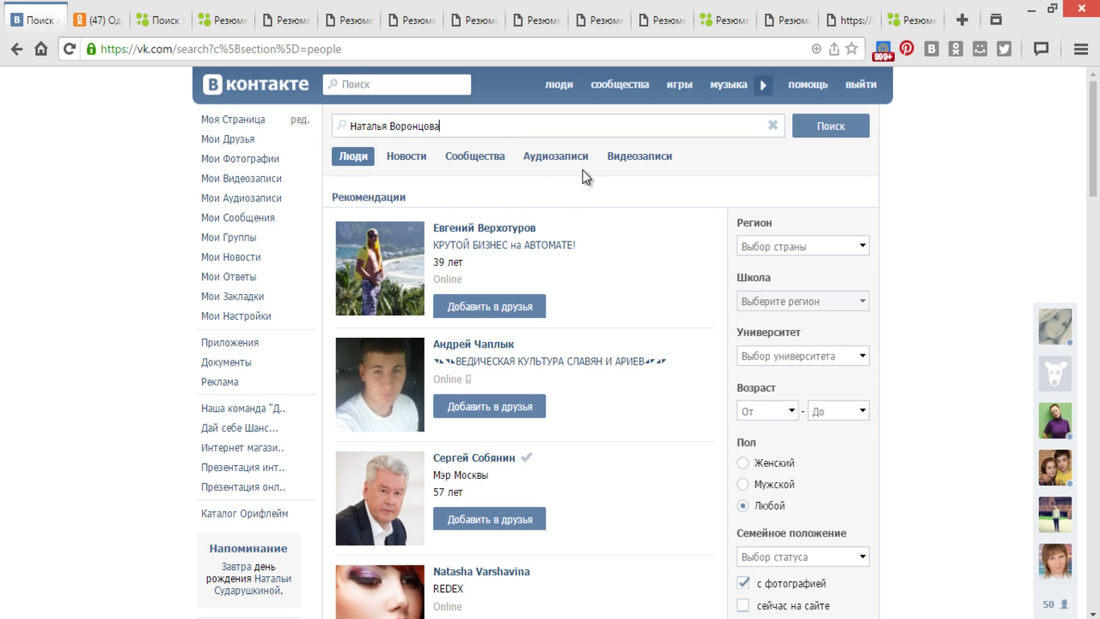
pyautogui.click(830, 129)
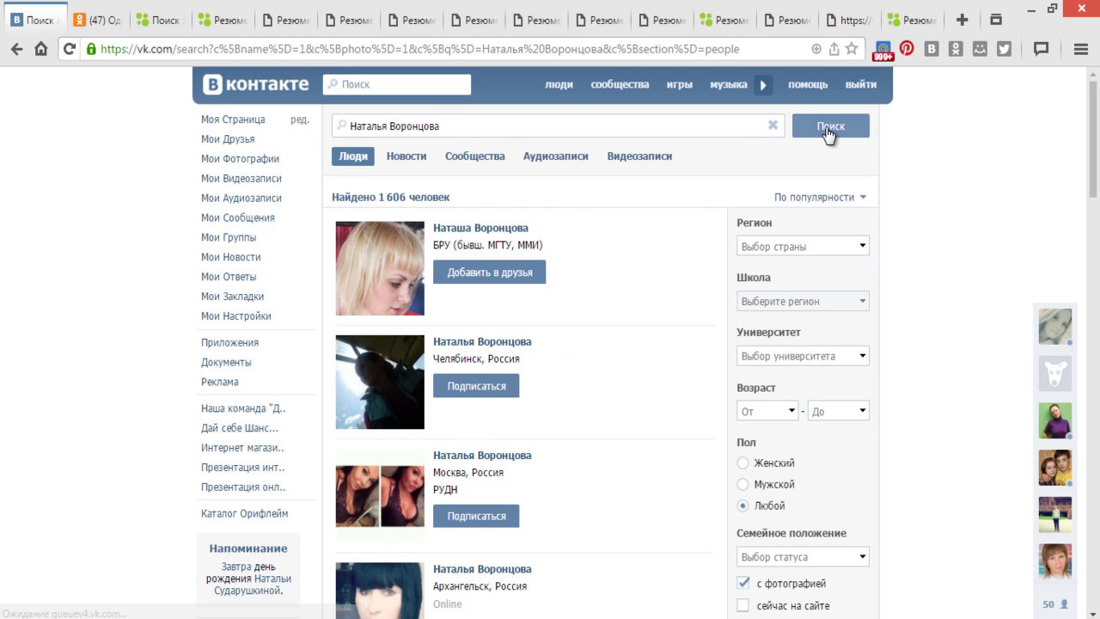
# - Filter the results to Russia and the city Барнаул (Алтайский край), leaving 3 matches
pyautogui.click(807, 245)
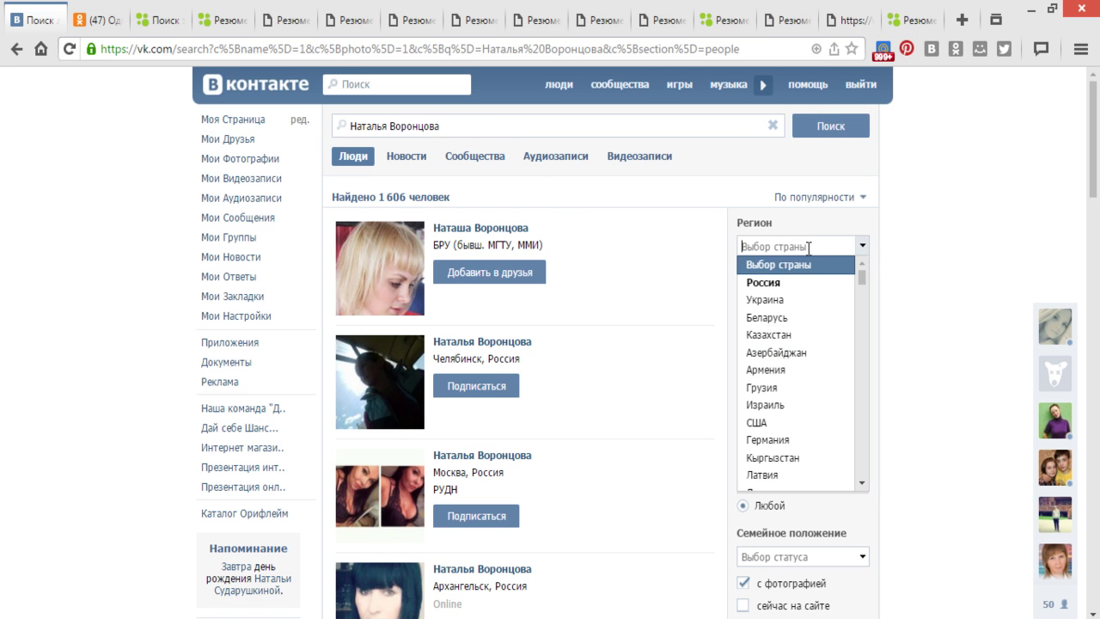
pyautogui.click(800, 286)
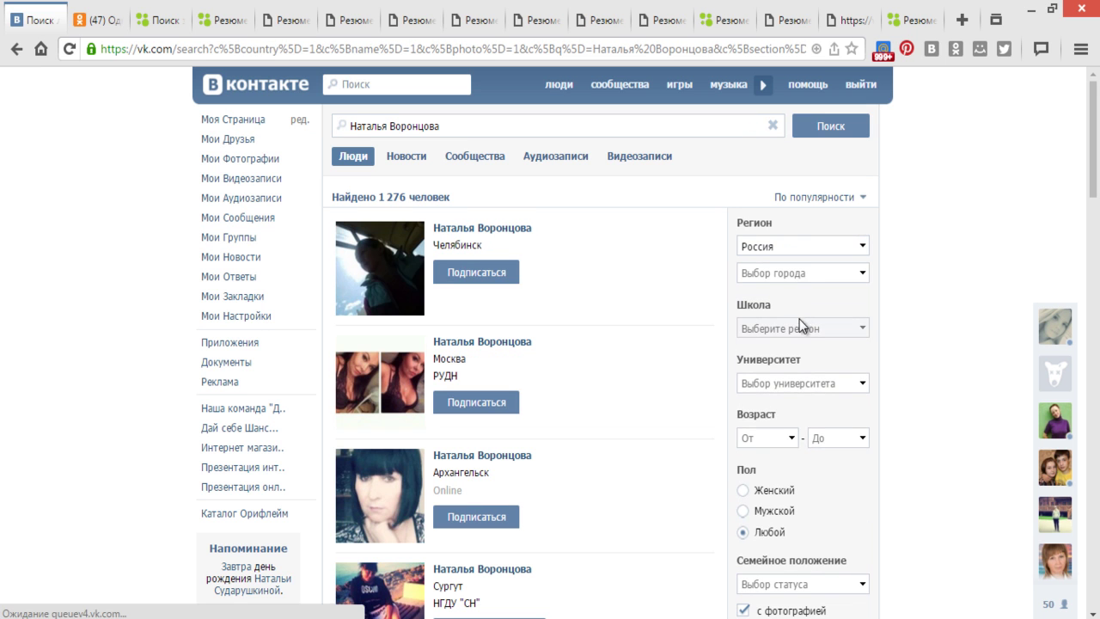
pyautogui.click(808, 272)
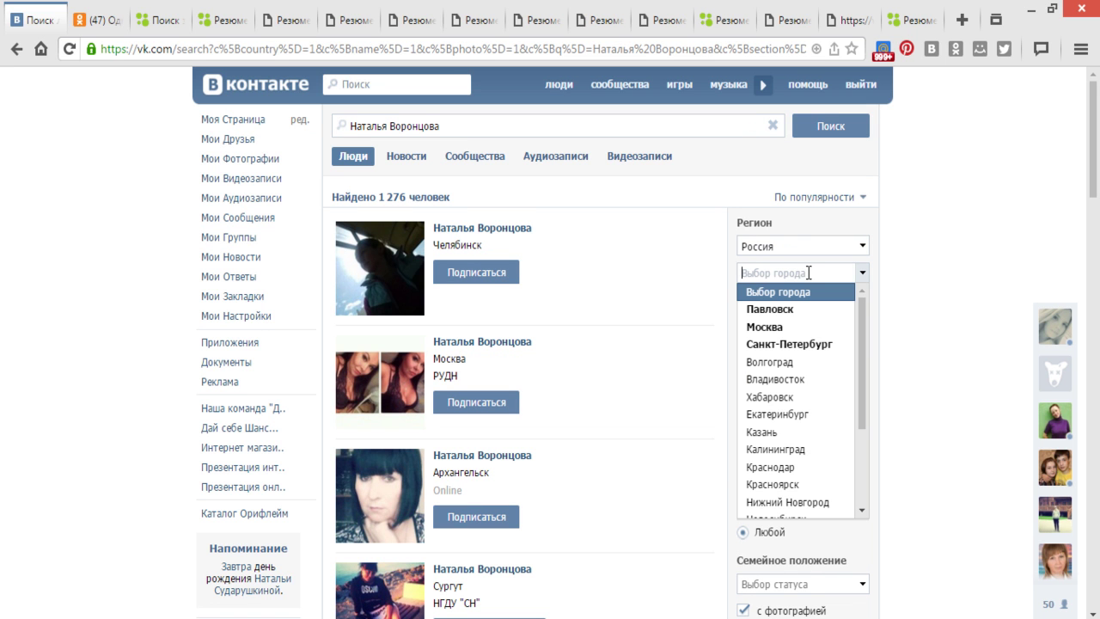
pyautogui.write('бар')
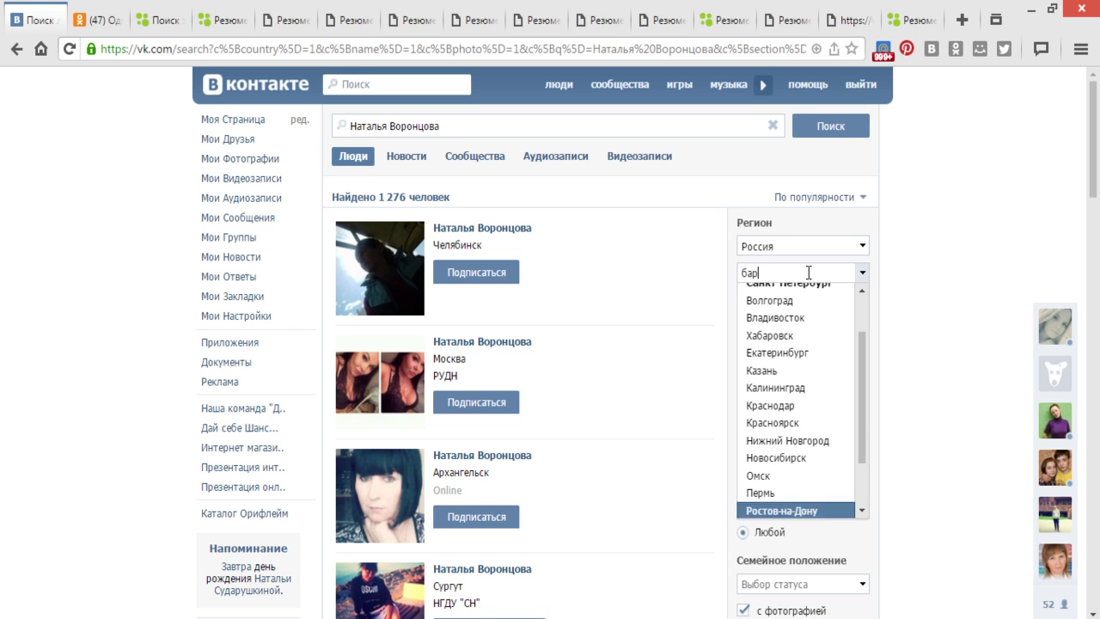
pyautogui.write('нау')
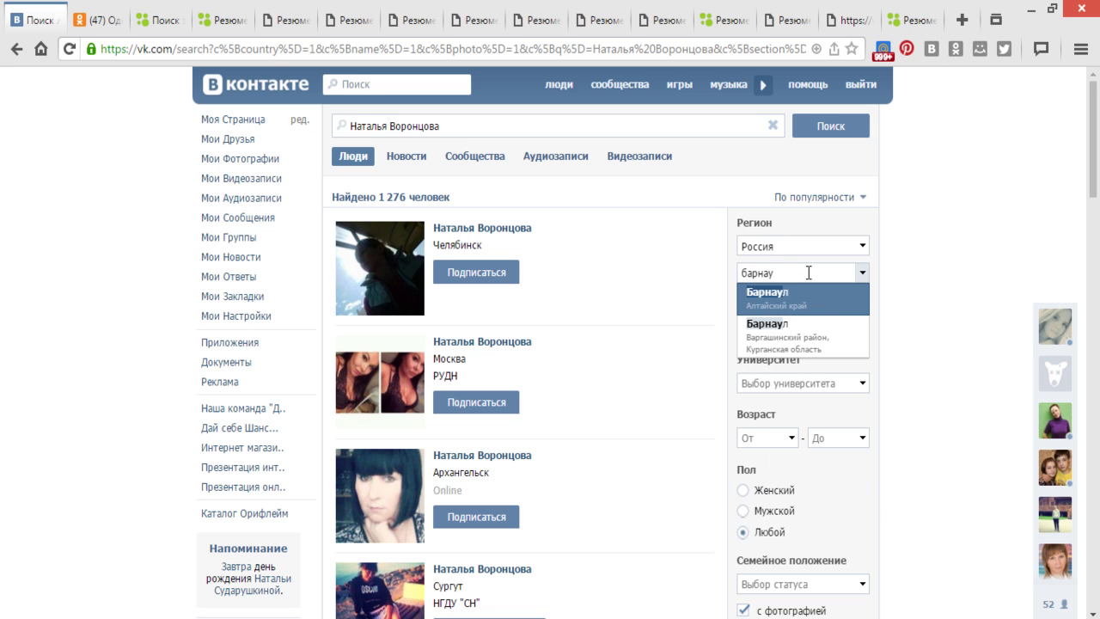
pyautogui.click(815, 305)
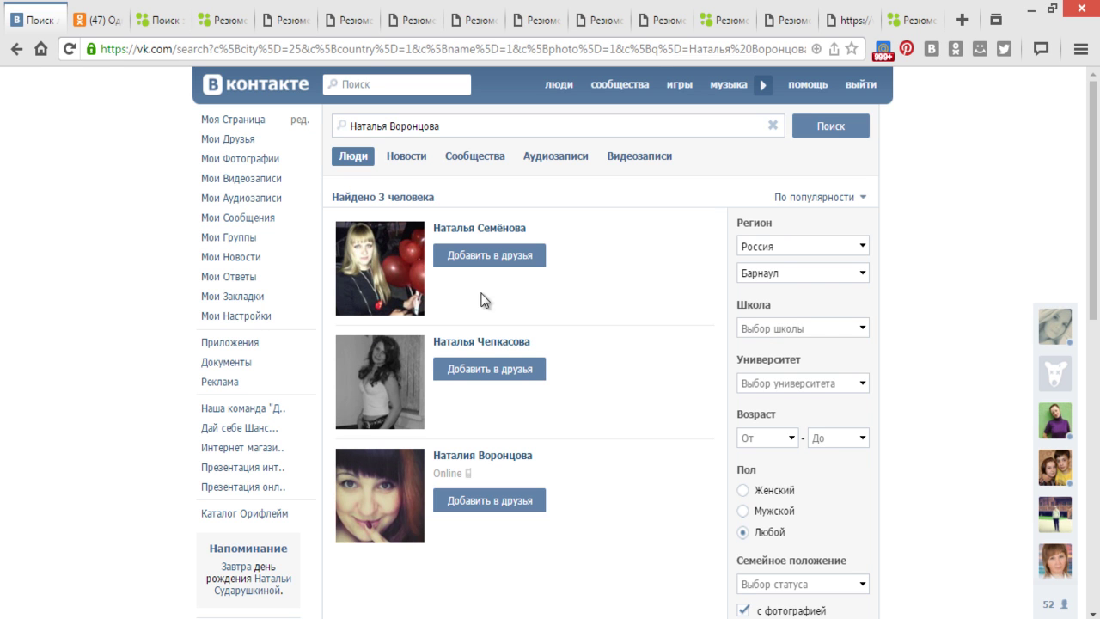
pyautogui.moveTo(418, 299)
# - Limit results to women, add her maiden surname in brackets, and set the city to Другой город
pyautogui.click(742, 492)
pyautogui.click(830, 137)
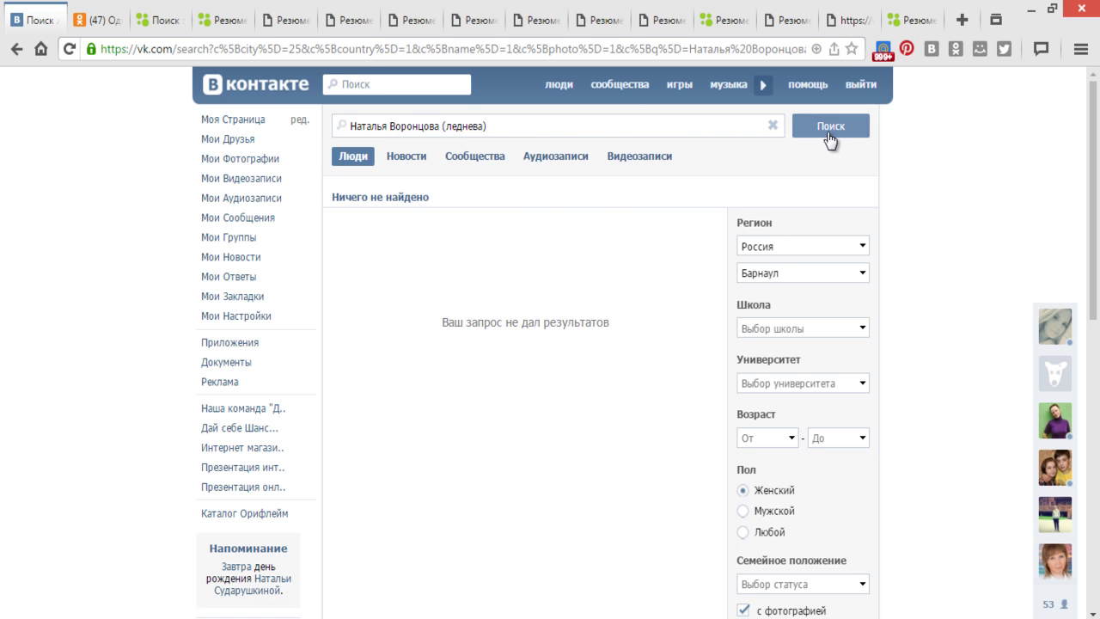
pyautogui.click(862, 273)
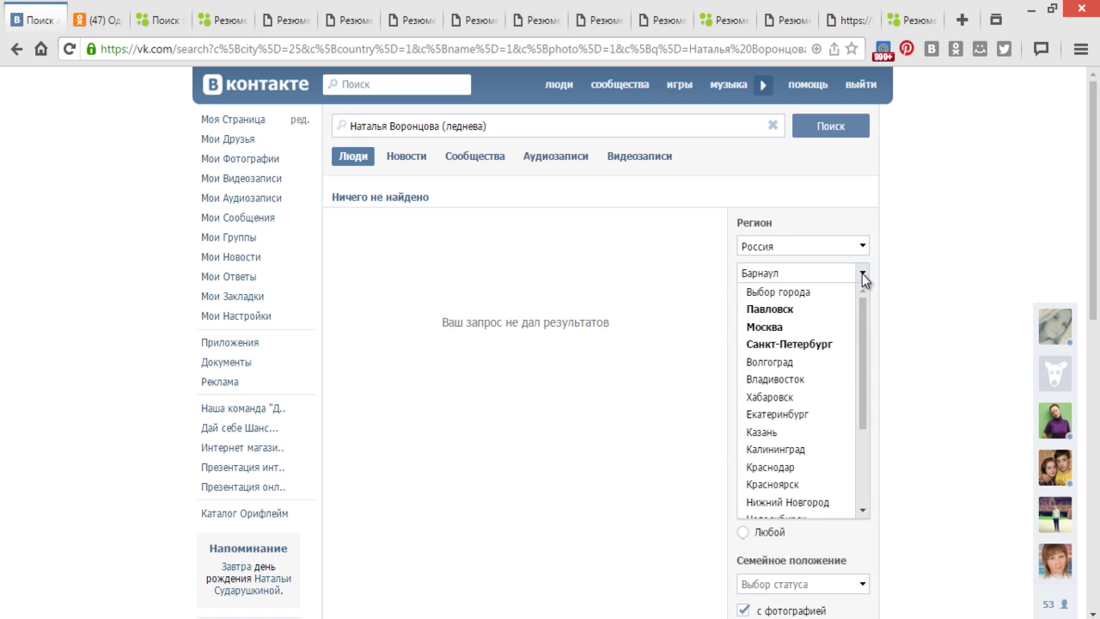
pyautogui.scroll(-3, 810, 349)
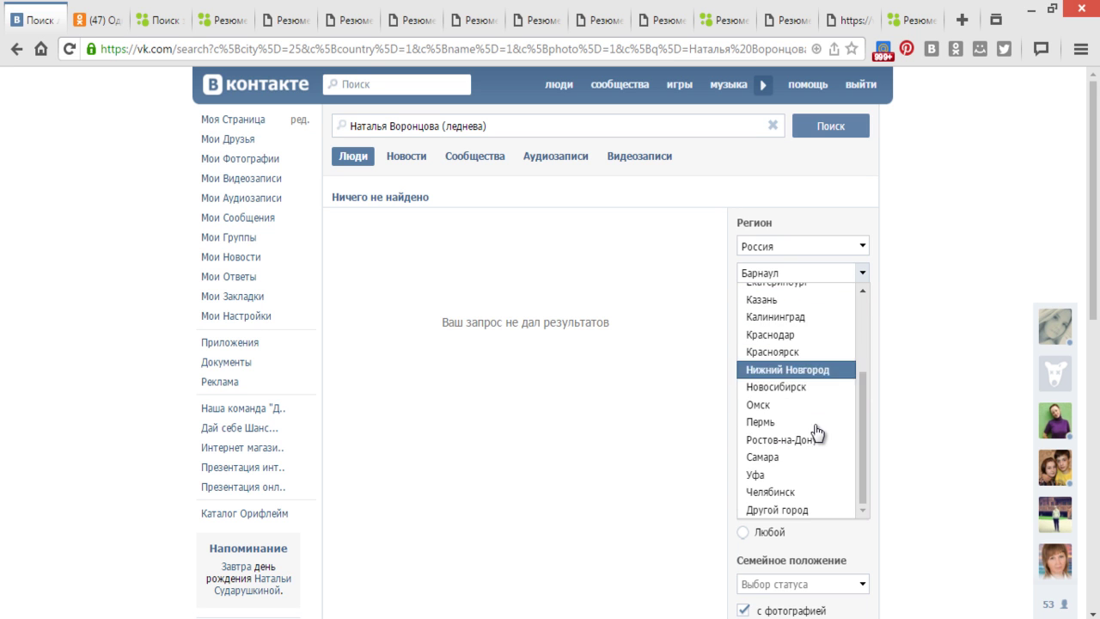
pyautogui.click(815, 511)
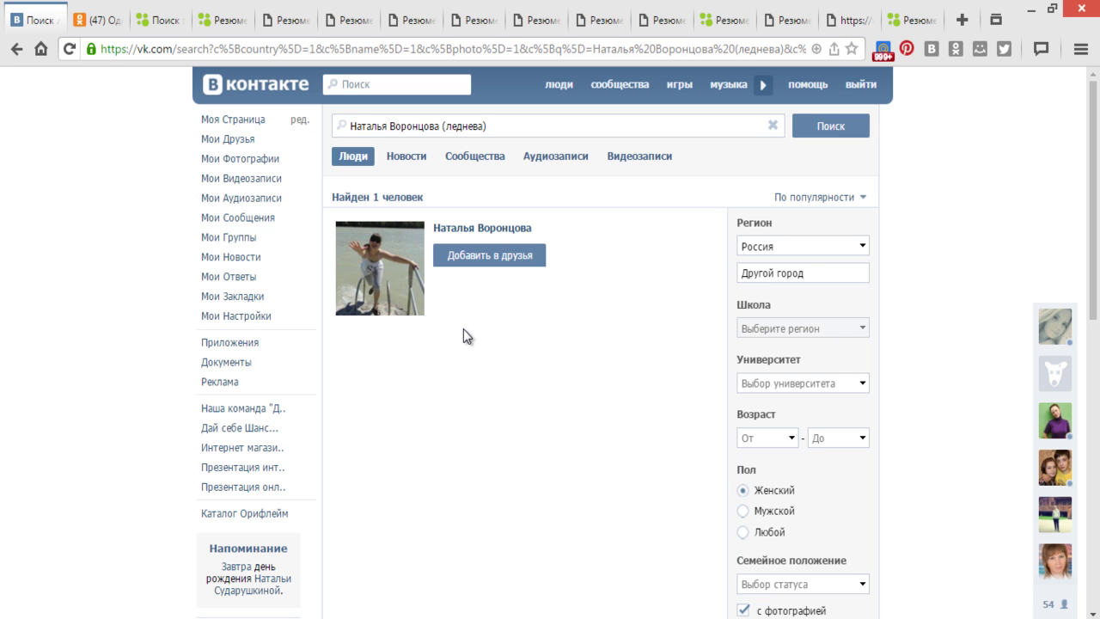
# - Send the found woman a friend request, open her profile, and start a new message to her
pyautogui.click(491, 263)
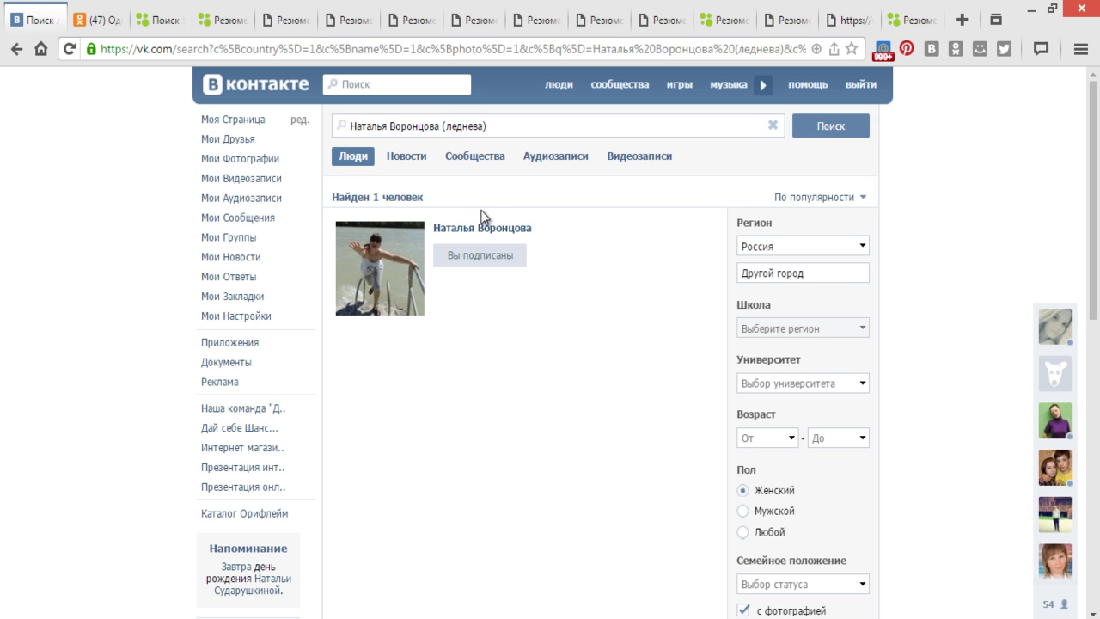
pyautogui.click(481, 229)
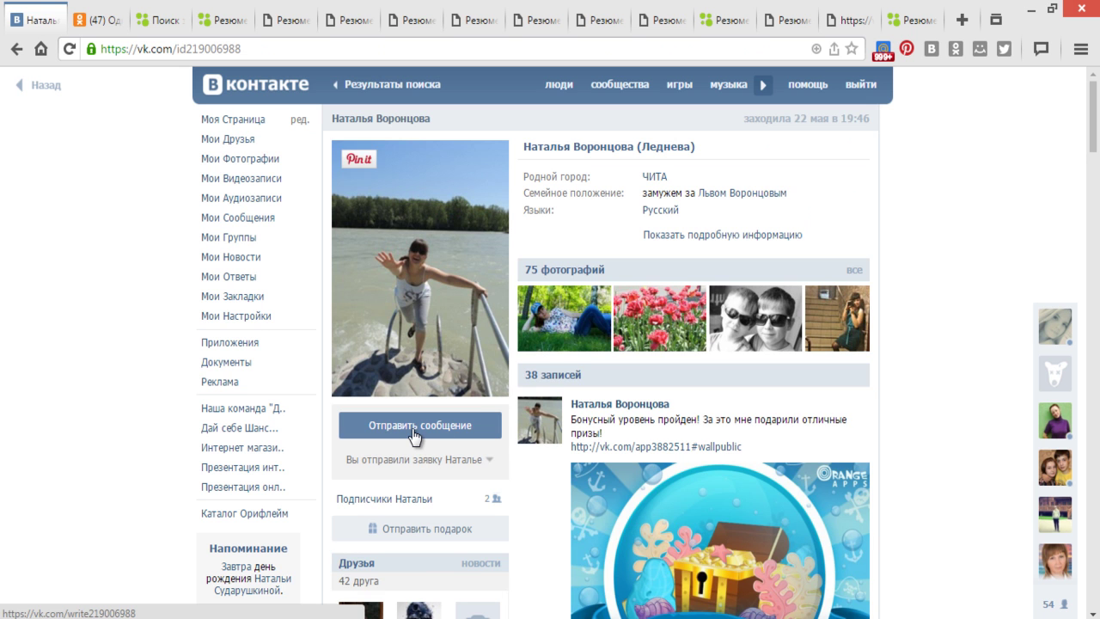
pyautogui.click(411, 424)
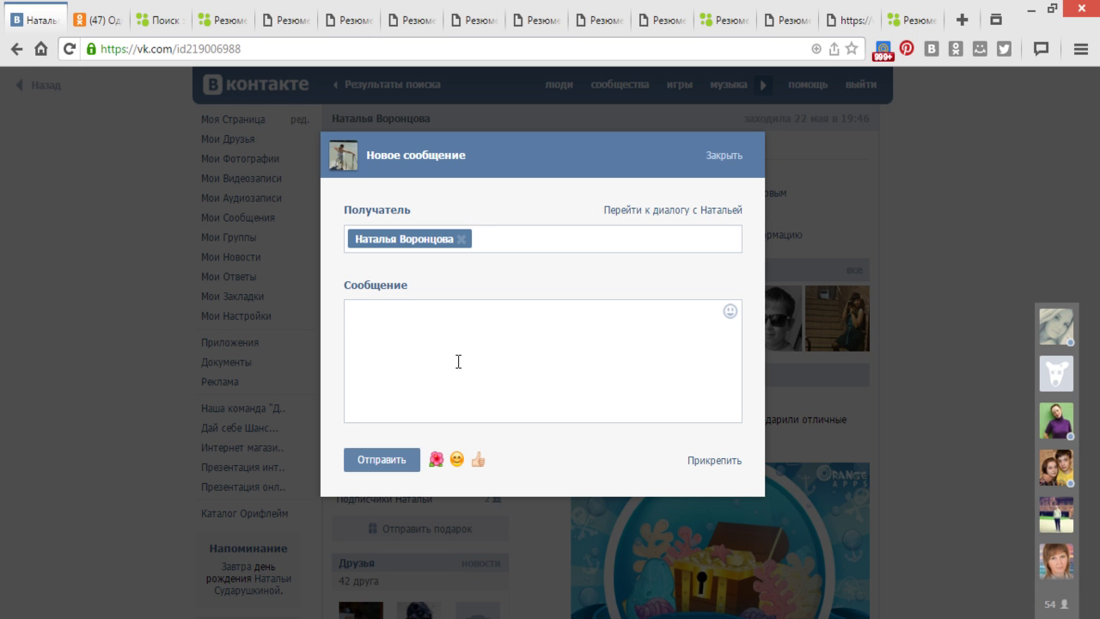
# - Copy the previously sent message with the site link from the Odnoklassniki chat
pyautogui.click(101, 21)
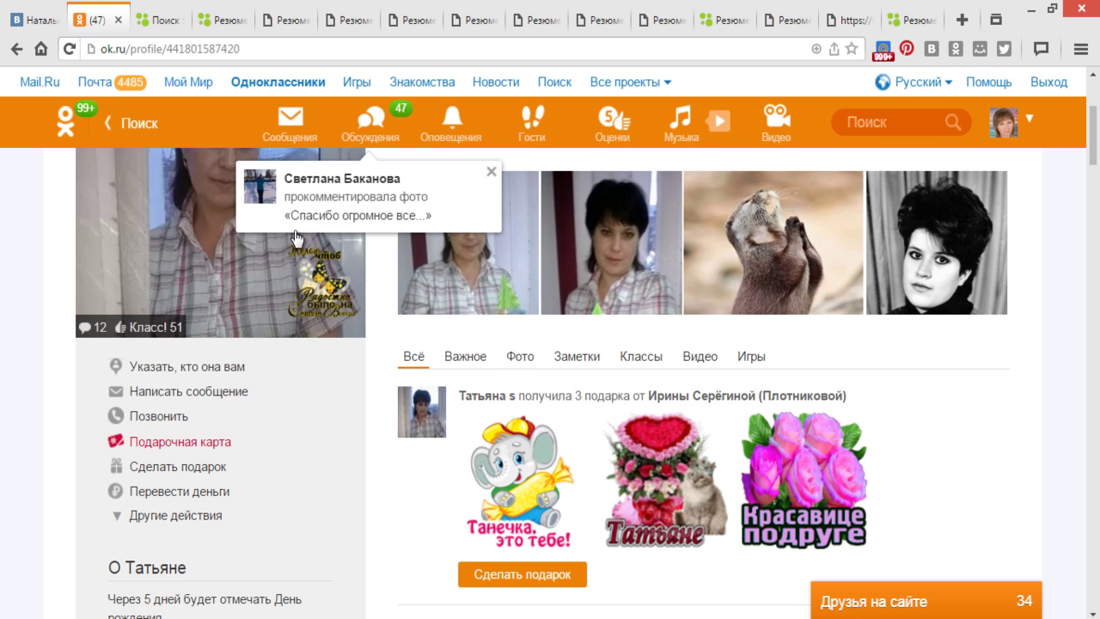
pyautogui.click(291, 121)
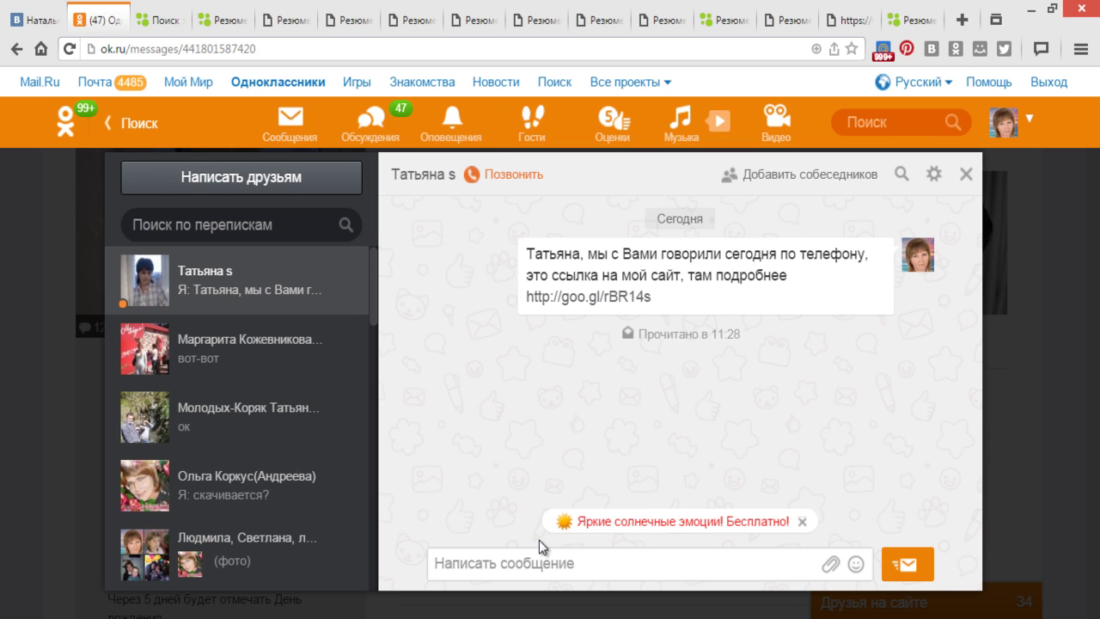
pyautogui.moveTo(585, 254); pyautogui.dragTo(673, 295)
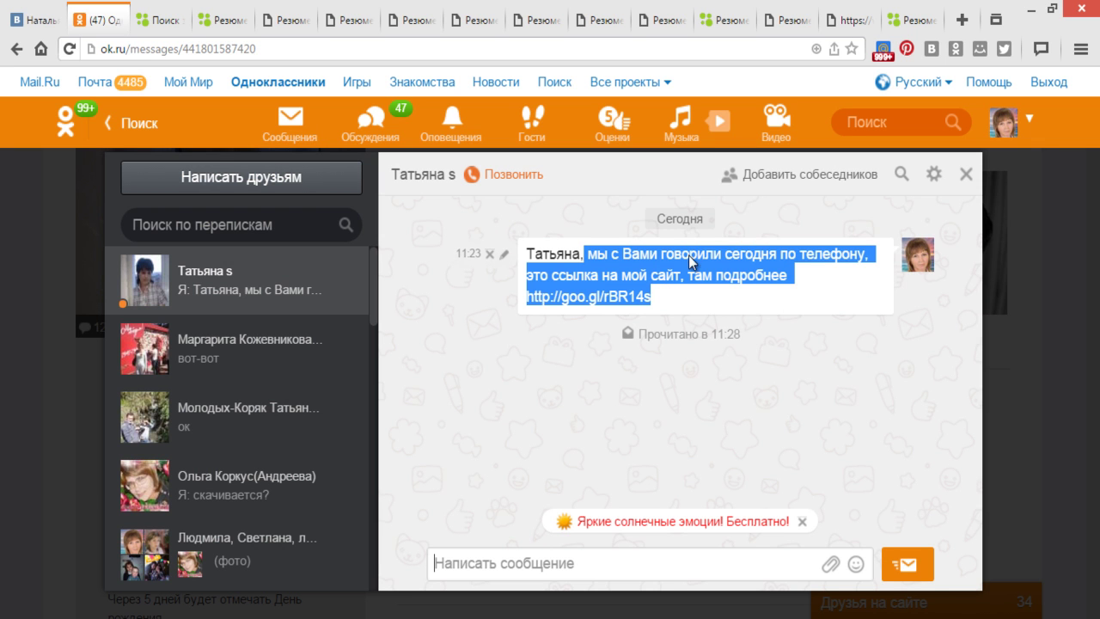
pyautogui.rightClick(692, 254)
pyautogui.click(709, 271)
pyautogui.click(135, 614)
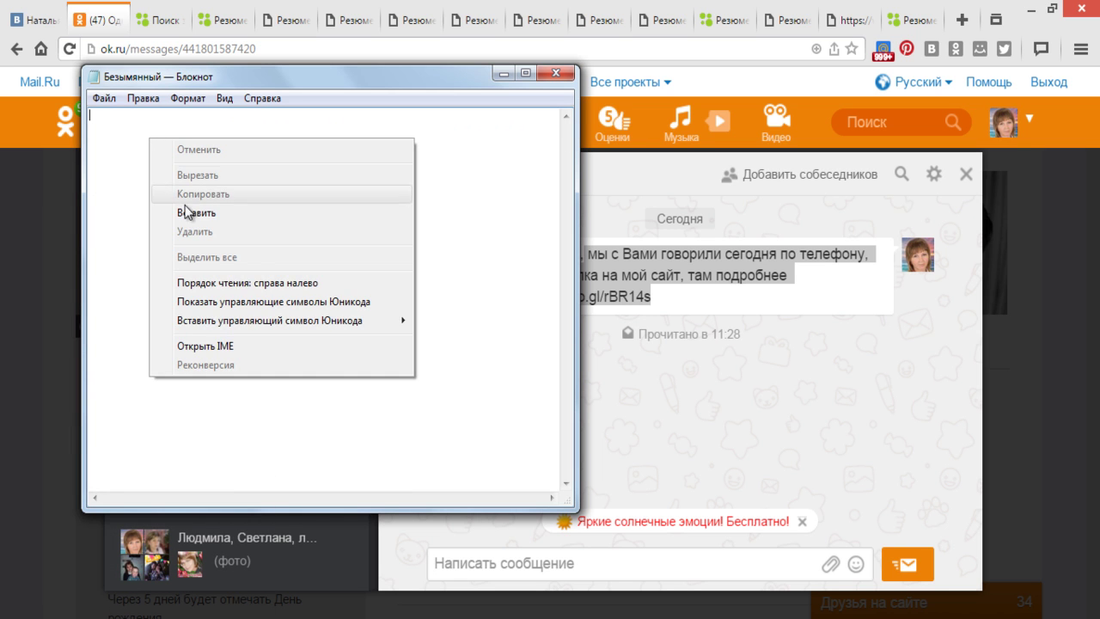
# - Paste the message into Notepad and copy it back as plain text
pyautogui.click(191, 213)
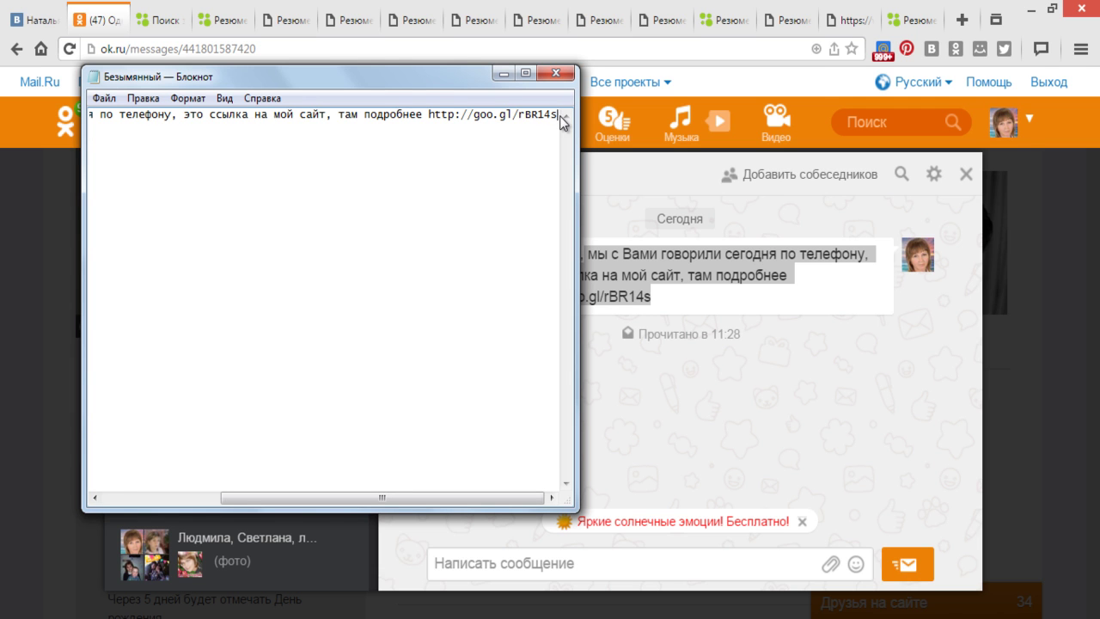
pyautogui.moveTo(560, 115); pyautogui.dragTo(83, 119)
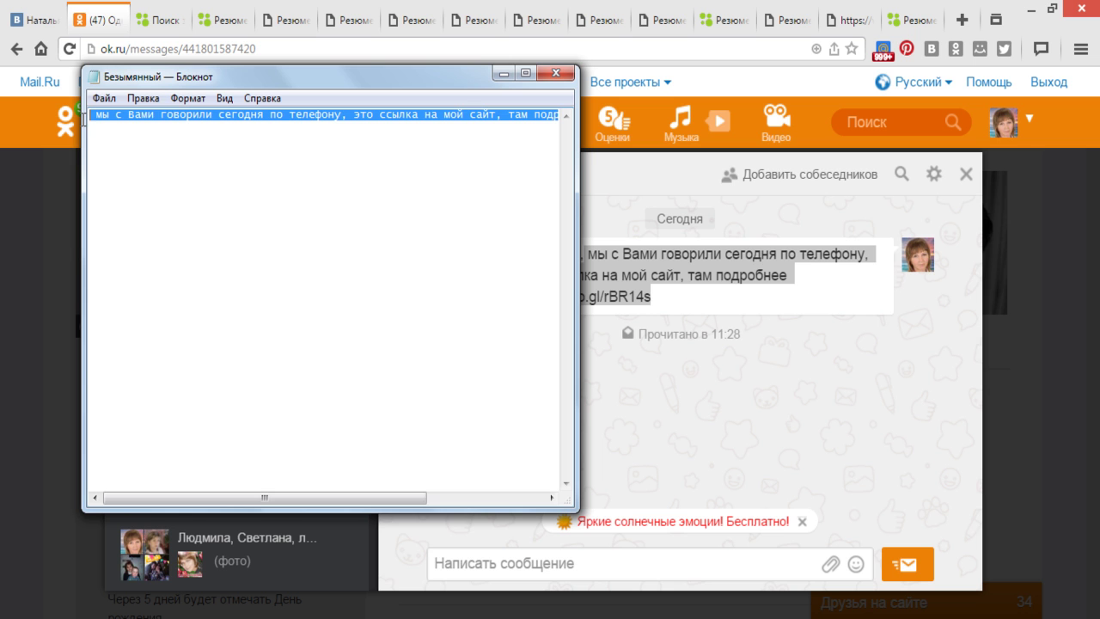
pyautogui.rightClick(167, 120)
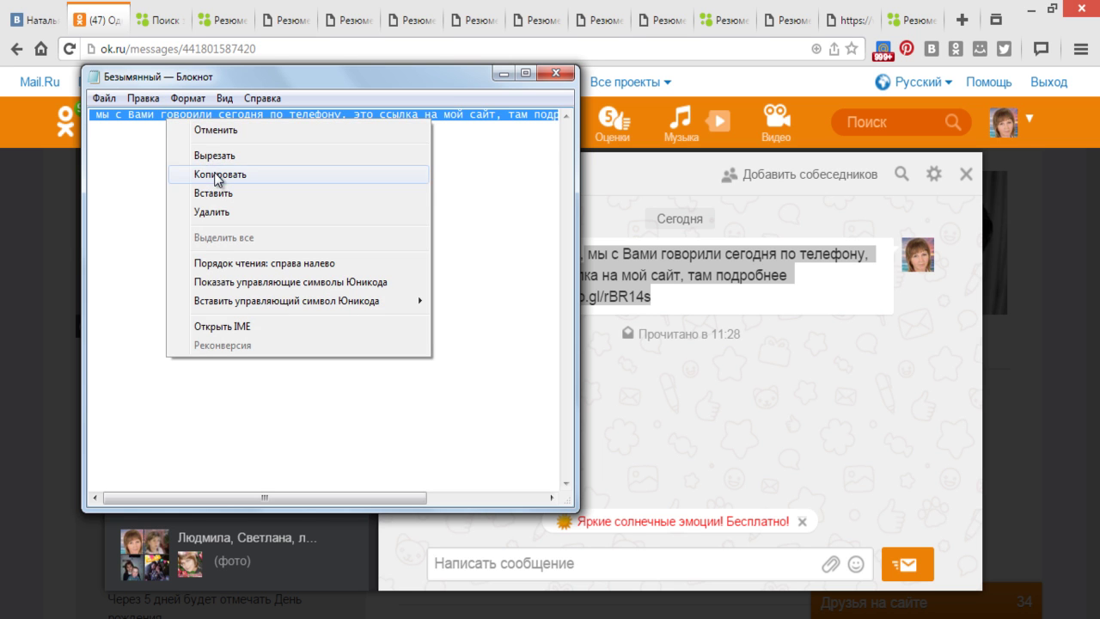
pyautogui.click(216, 174)
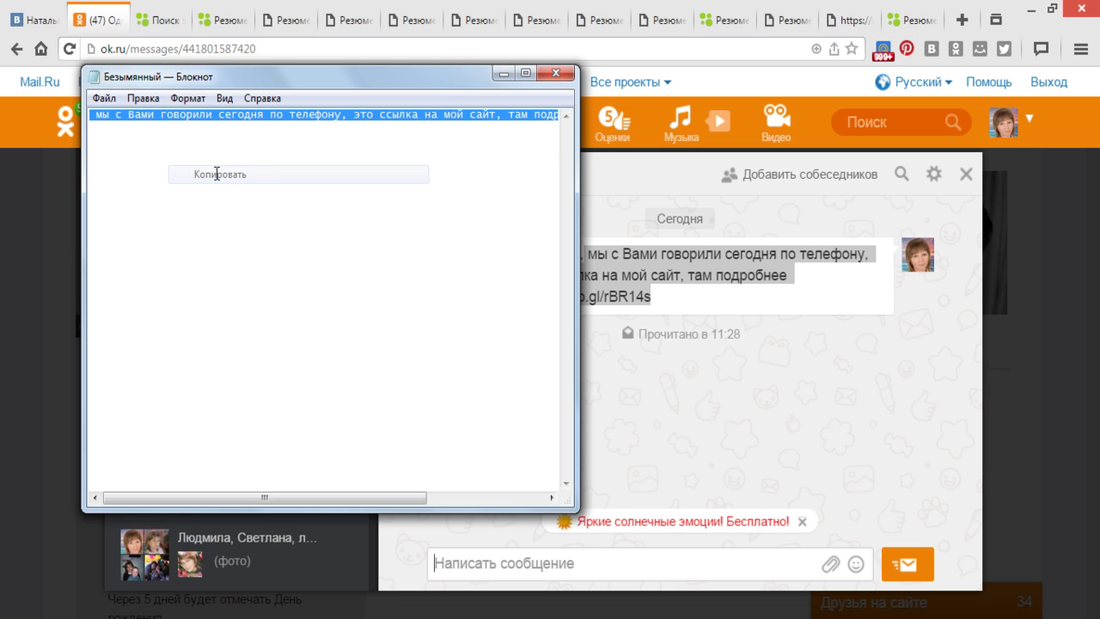
# - Cancel closing Notepad, minimize it, and return to the VKontakte page
pyautogui.click(556, 75)
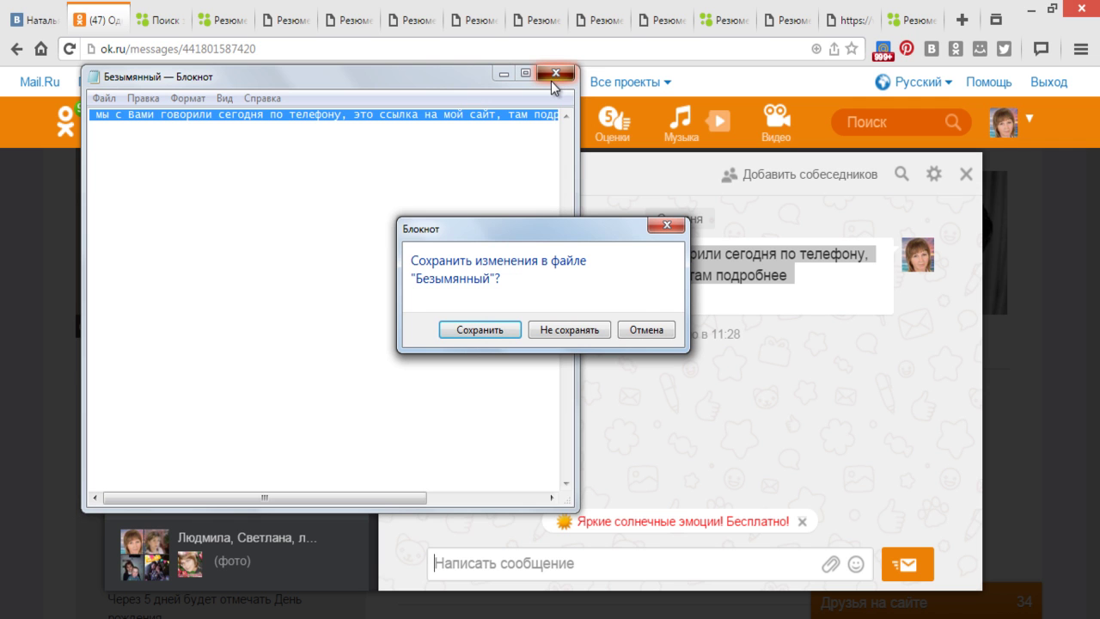
pyautogui.click(645, 331)
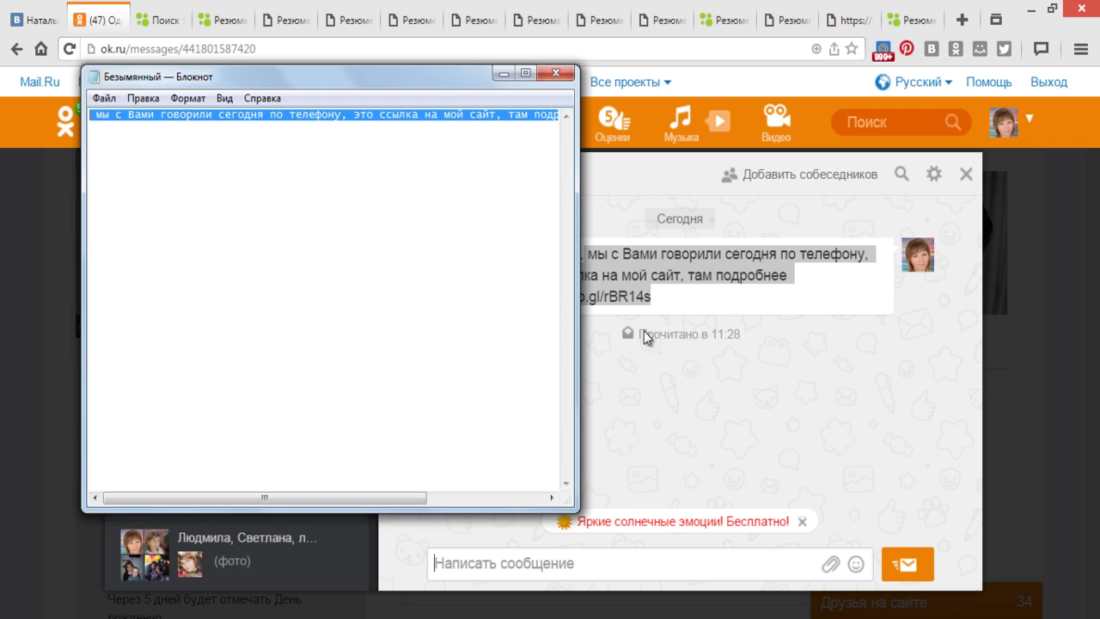
pyautogui.click(506, 76)
pyautogui.click(38, 19)
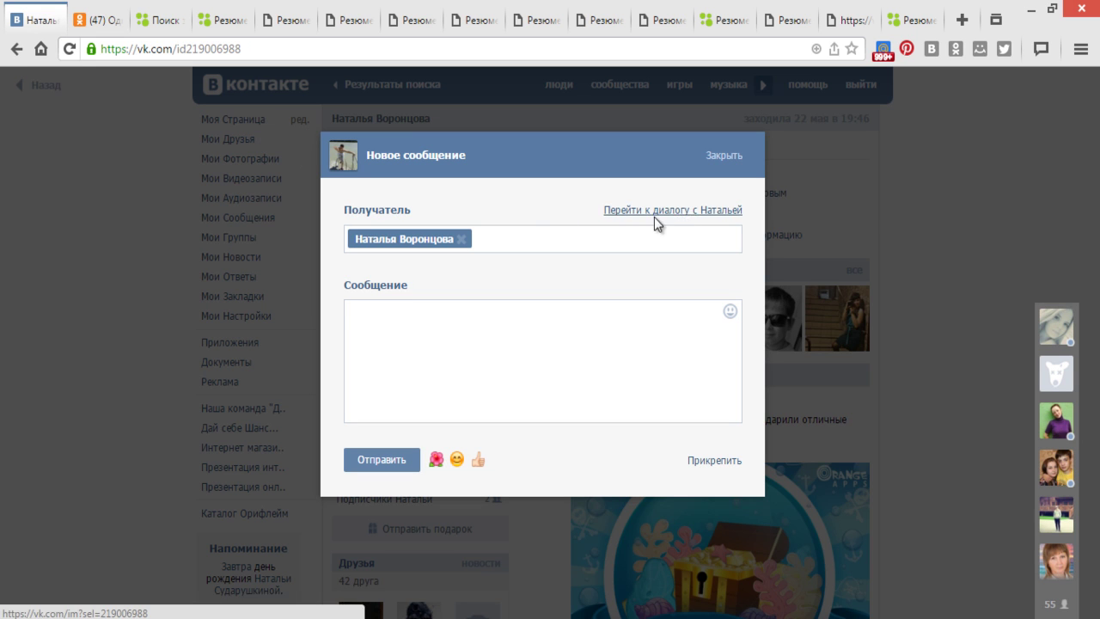
# - Send her a message greeting her by first name, followed by the copied text and goo.gl link
pyautogui.click(669, 215)
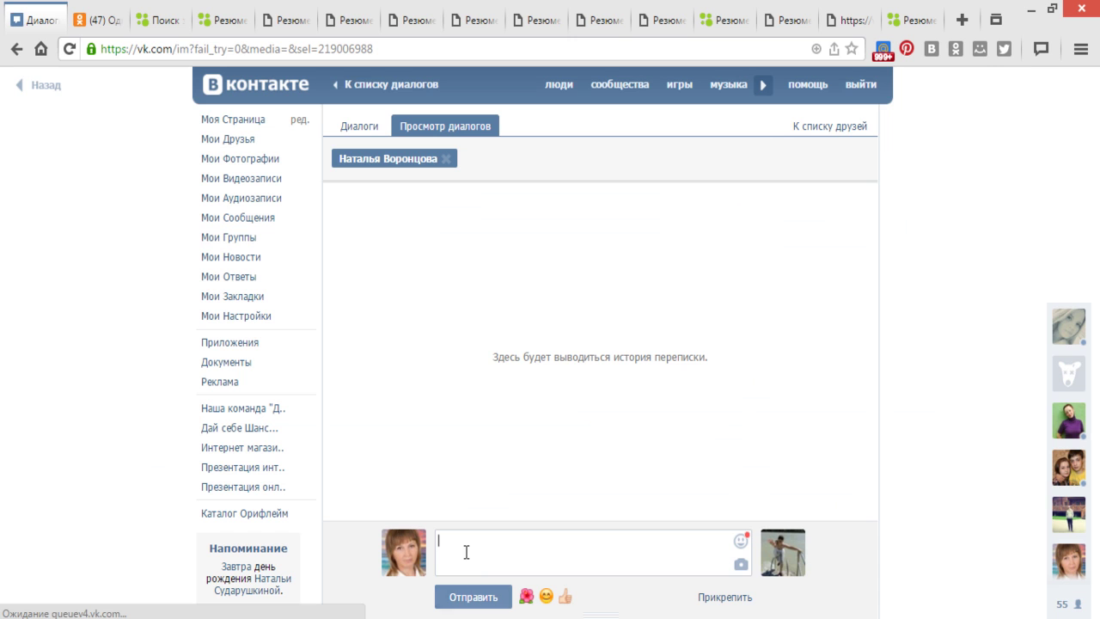
pyautogui.write('Н')
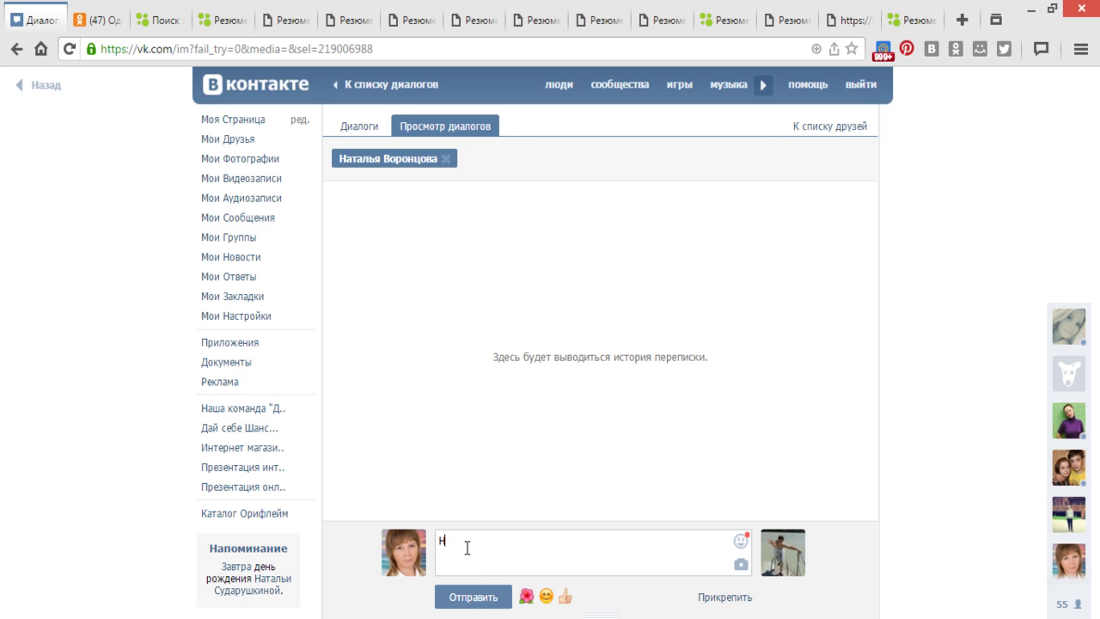
pyautogui.write('аталья,')
pyautogui.rightClick(509, 546)
pyautogui.click(565, 409)
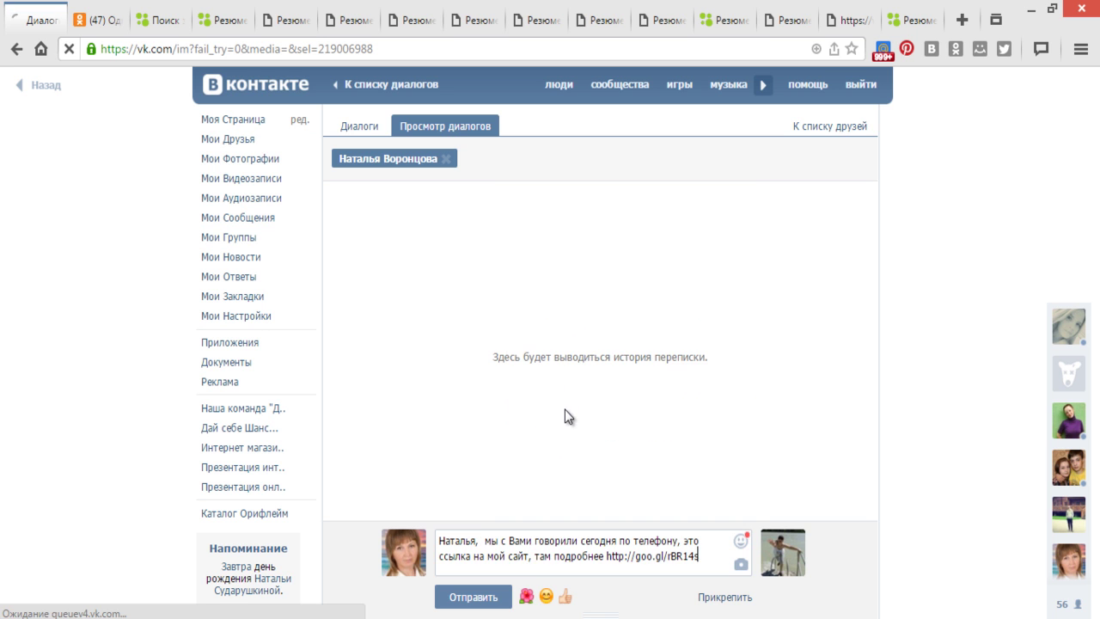
pyautogui.click(490, 599)
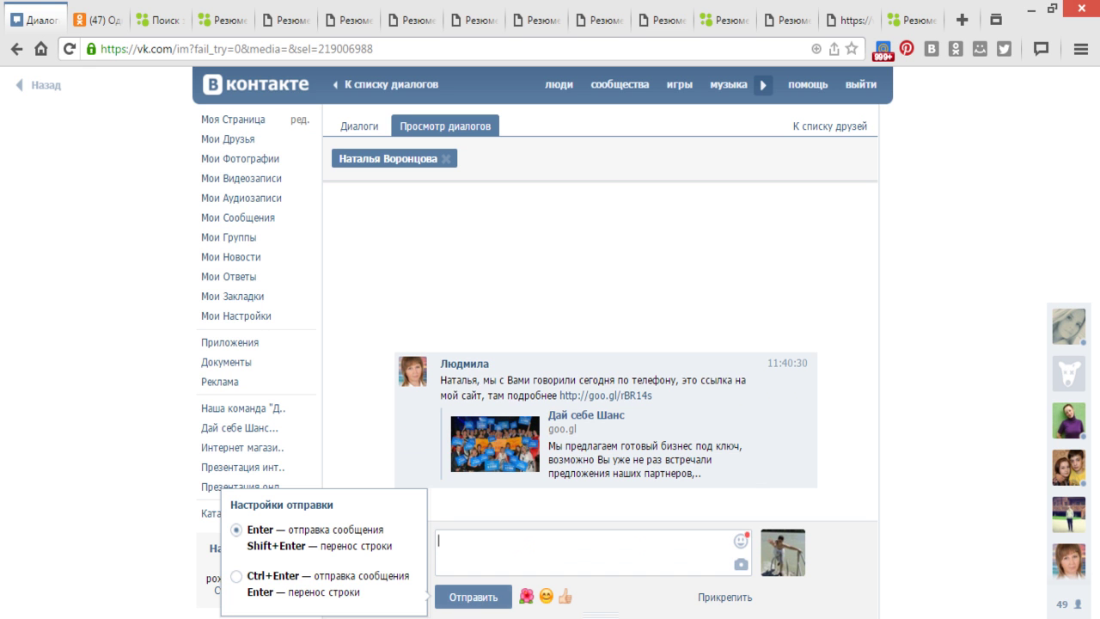
# - Return to the MeetCheap conference room showing the shared screen
pyautogui.hotkey('alt', 'Tab')
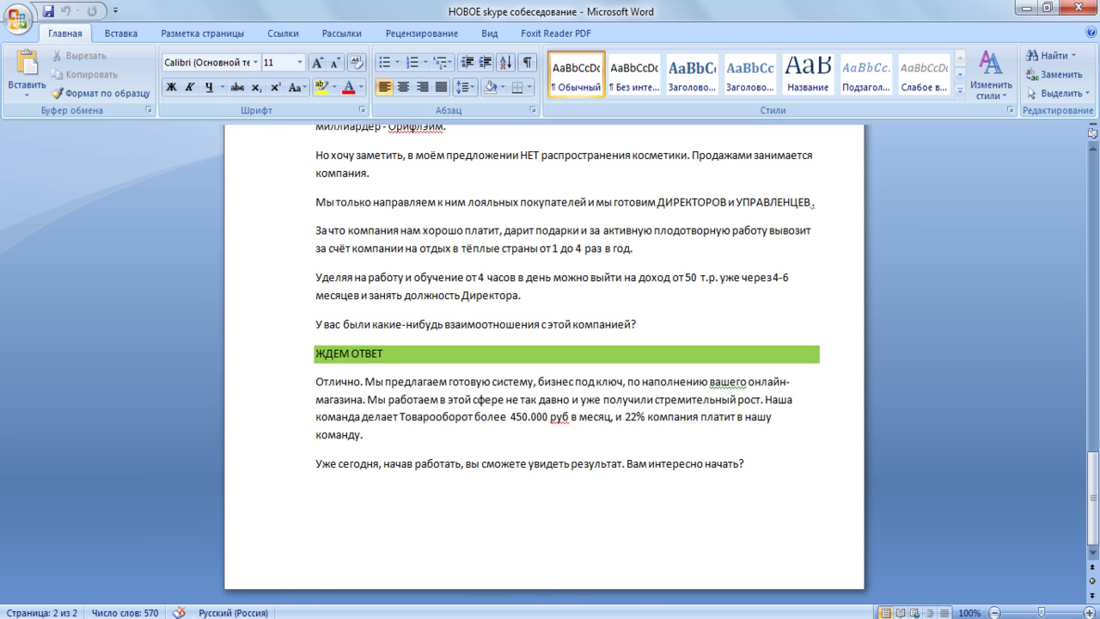
pyautogui.hotkey('alt', 'Tab')
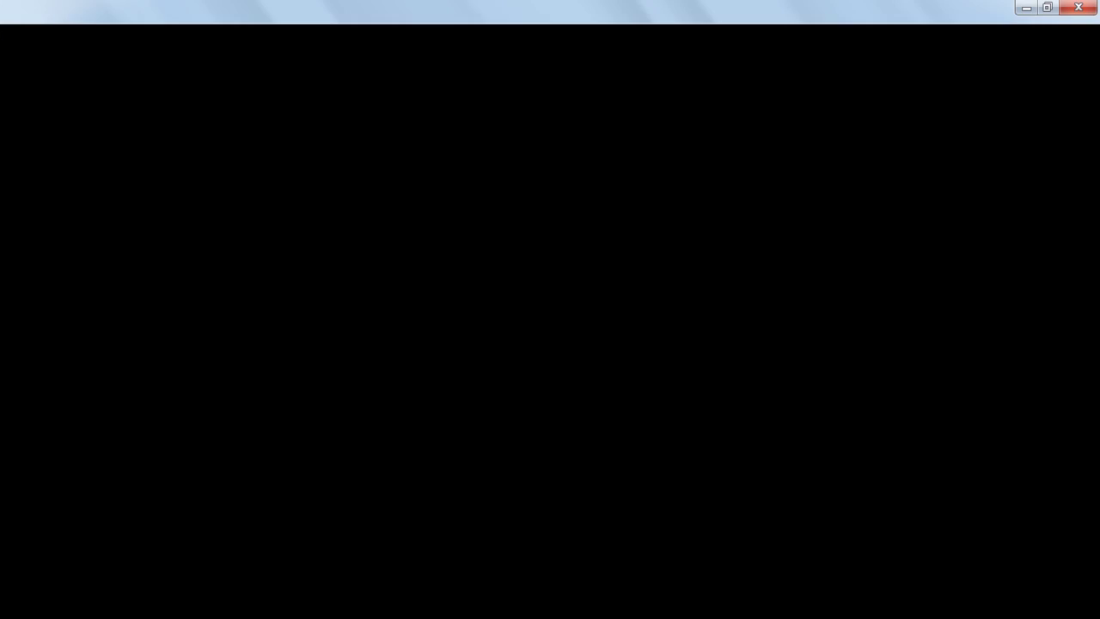
pyautogui.hotkey('alt', 'Tab')
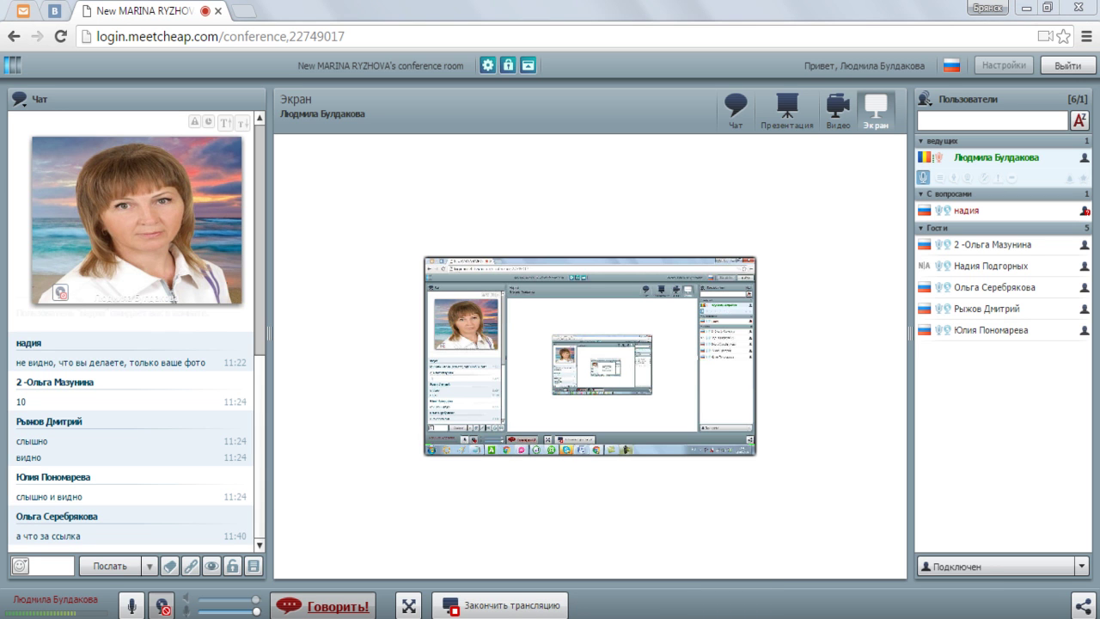
pyautogui.click(782, 542)
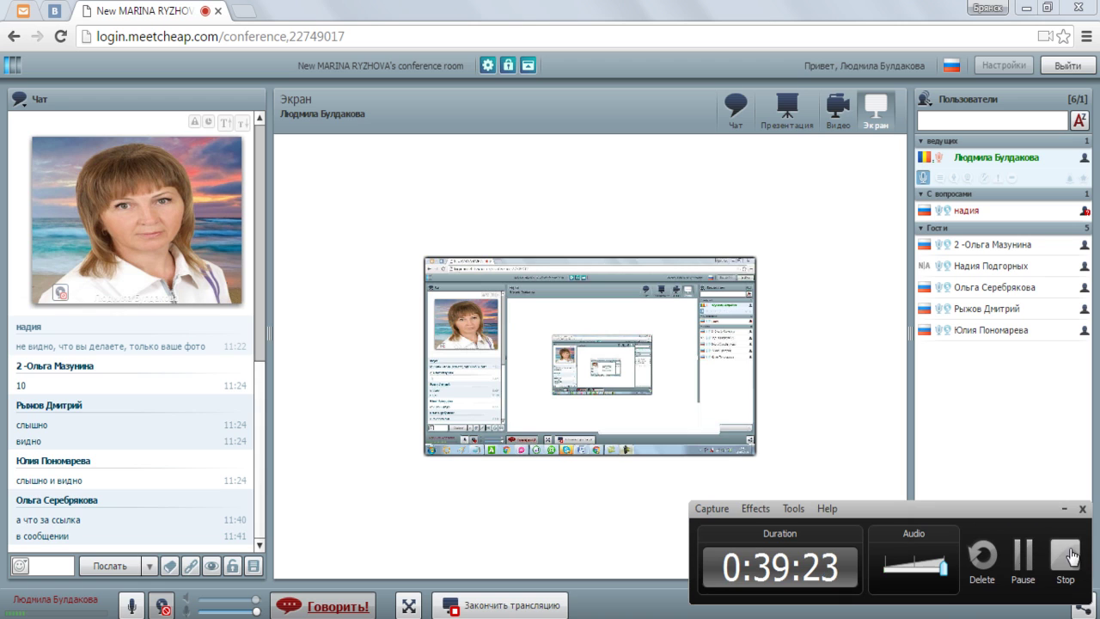